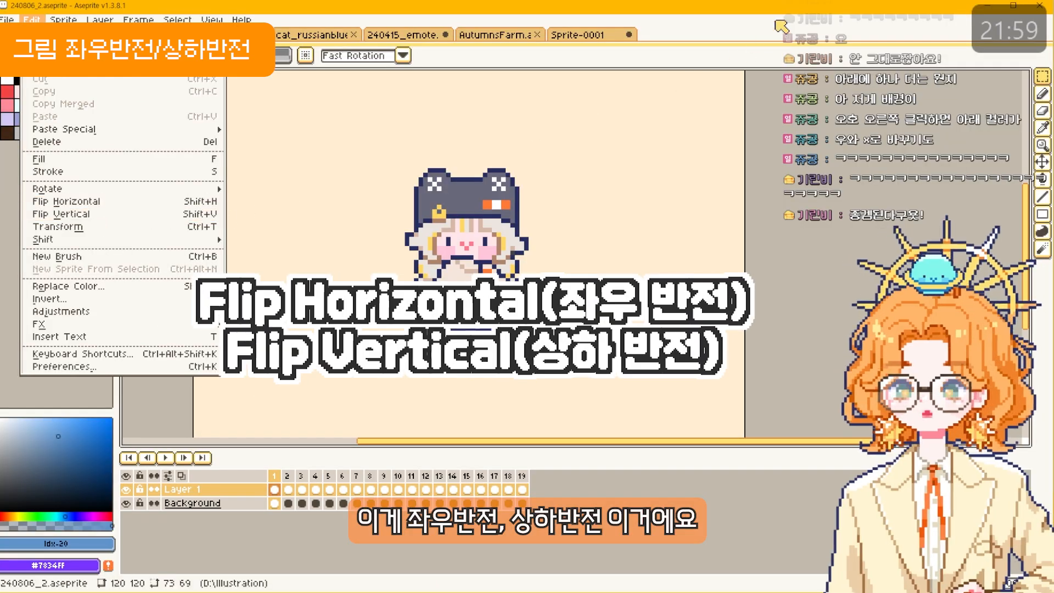
Step: Marquee-select the whole character on Layer 1 and check the layer's visibility
{"action": "left_click", "coordinate": [346, 132]}
{"action": "left_click_drag", "start_coordinate": [347, 133], "coordinate": [572, 369]}
{"action": "key", "text": "space"}
{"action": "left_click_drag", "start_coordinate": [511, 339], "coordinate": [458, 346]}
{"action": "left_click", "coordinate": [127, 489]}
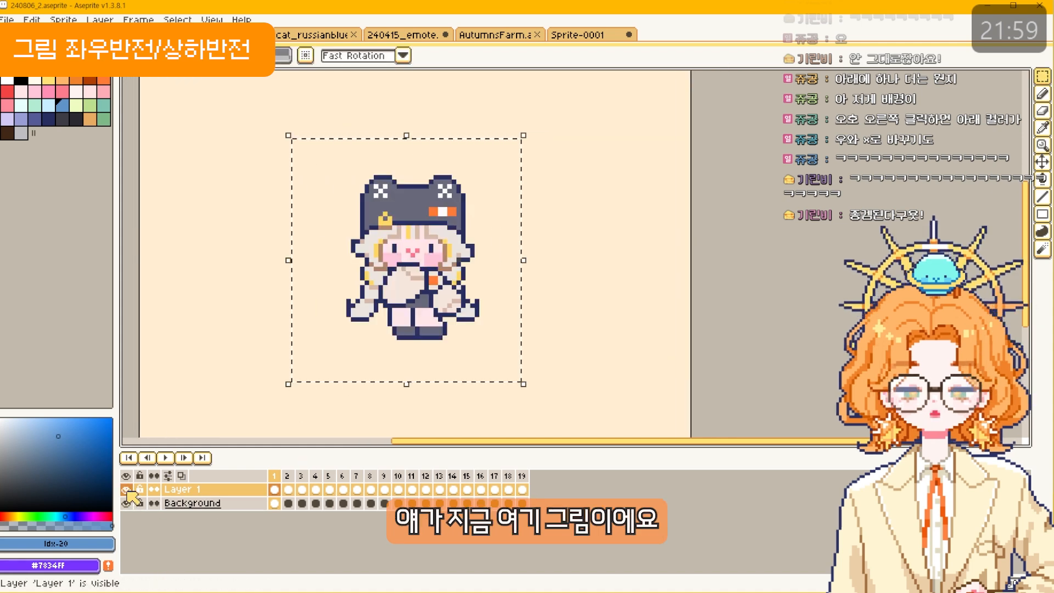
Step: Flip the selected character horizontally and undo that flip
{"action": "left_click", "coordinate": [31, 19]}
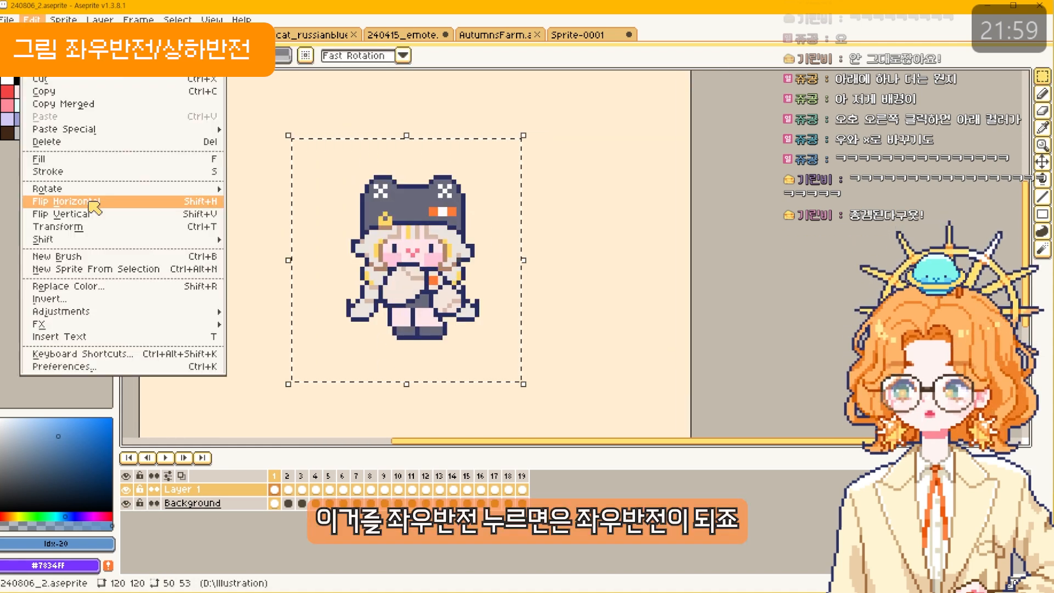
{"action": "left_click", "coordinate": [89, 201]}
{"action": "key", "text": "ctrl+z"}
Step: Flip the selected character vertically and undo the vertical flip
{"action": "left_click", "coordinate": [40, 20]}
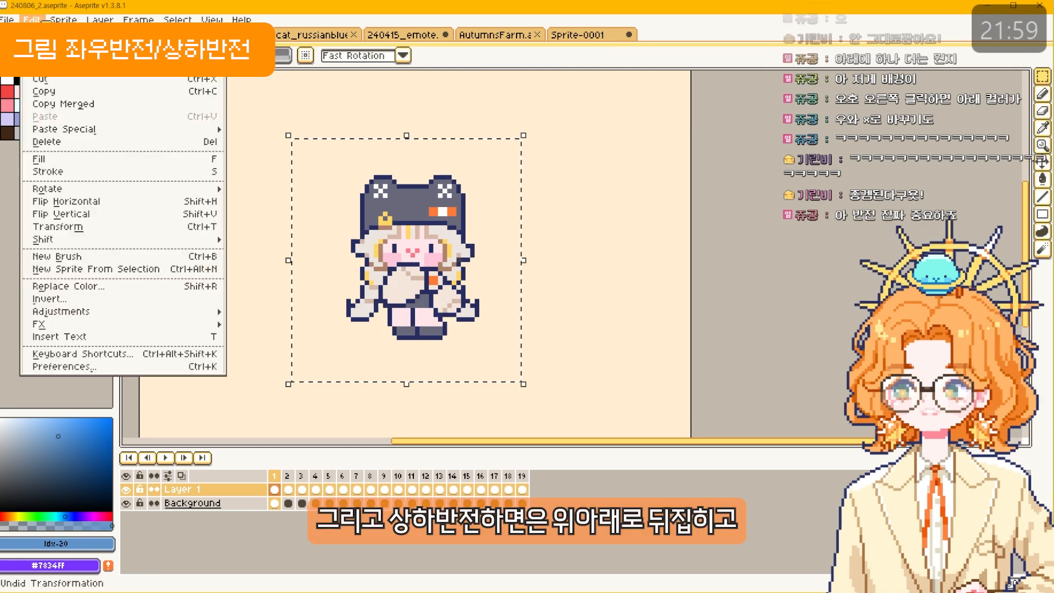
{"action": "left_click", "coordinate": [60, 214]}
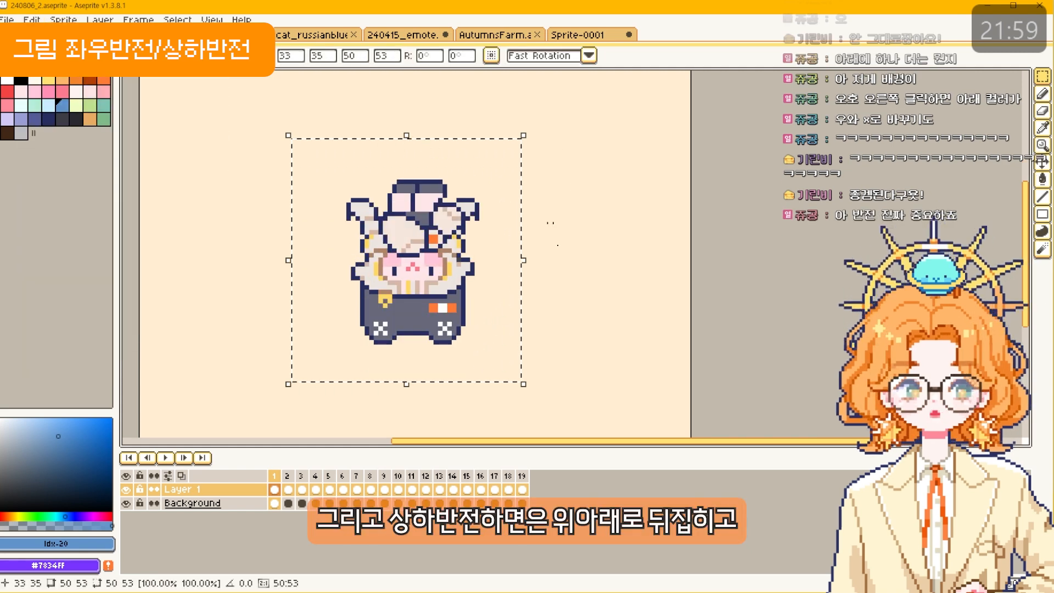
{"action": "key", "text": "ctrl+z"}
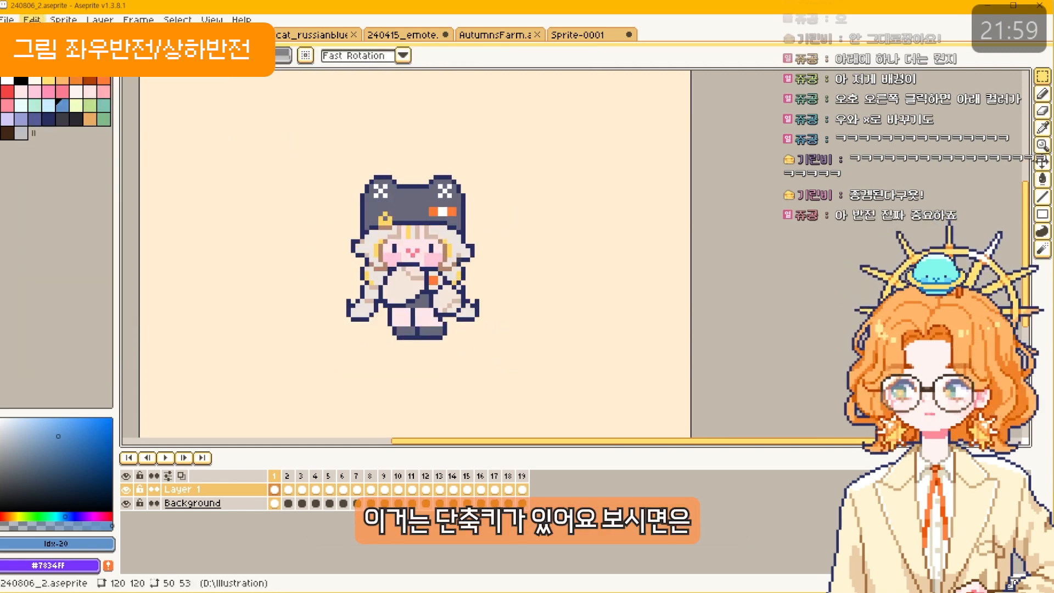
Step: Flip the character horizontally and vertically twice each to return it to its original orientation, clearing the selection
{"action": "left_click", "coordinate": [32, 20]}
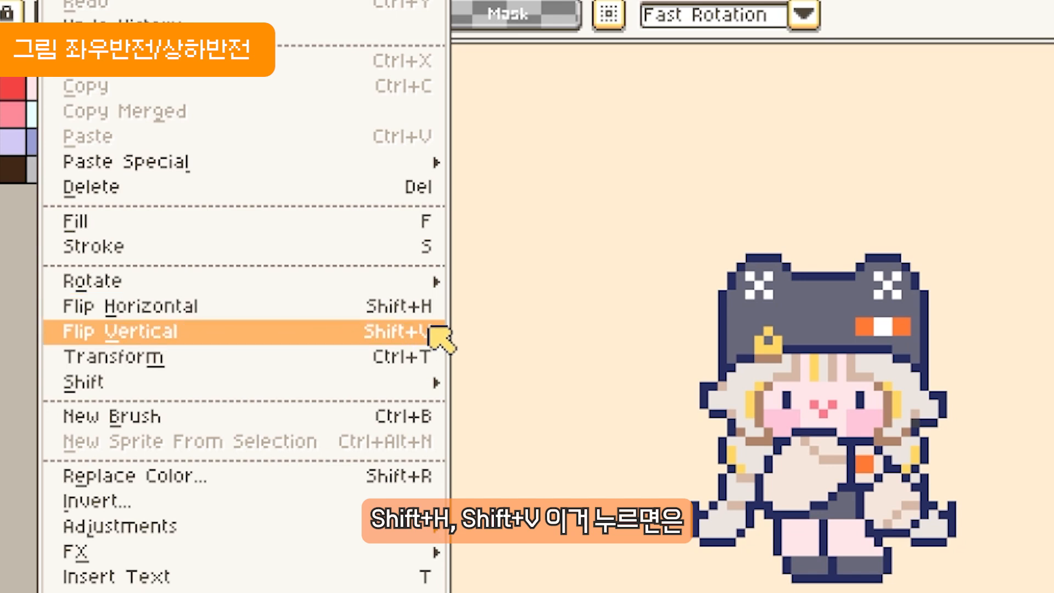
{"action": "key", "text": "shift+h"}
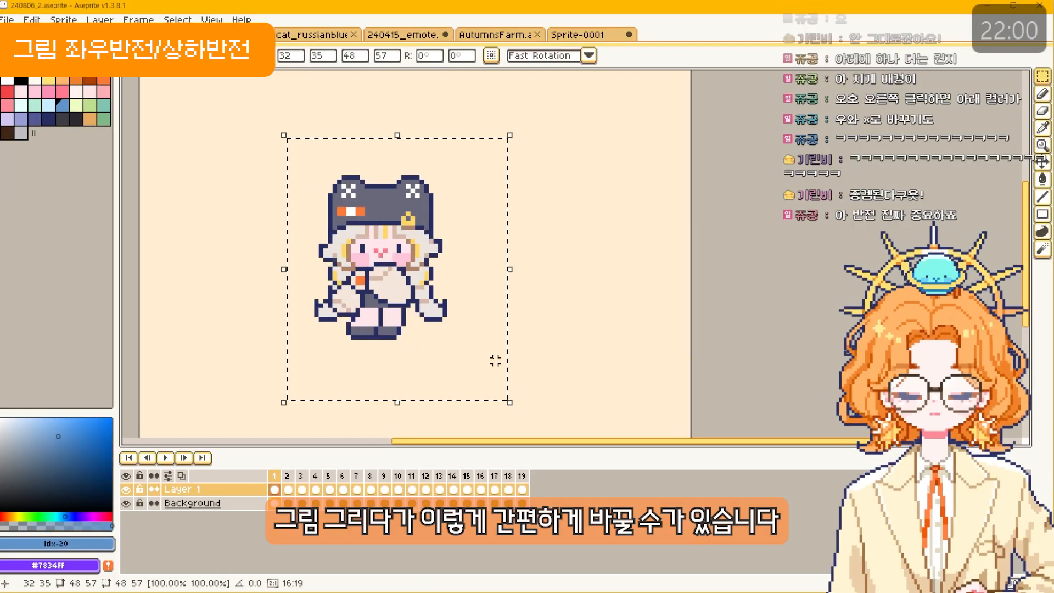
{"action": "key", "text": "shift+h"}
{"action": "key", "text": "shift+v"}
{"action": "key", "text": "shift+v"}
{"action": "key", "text": "ctrl+d"}
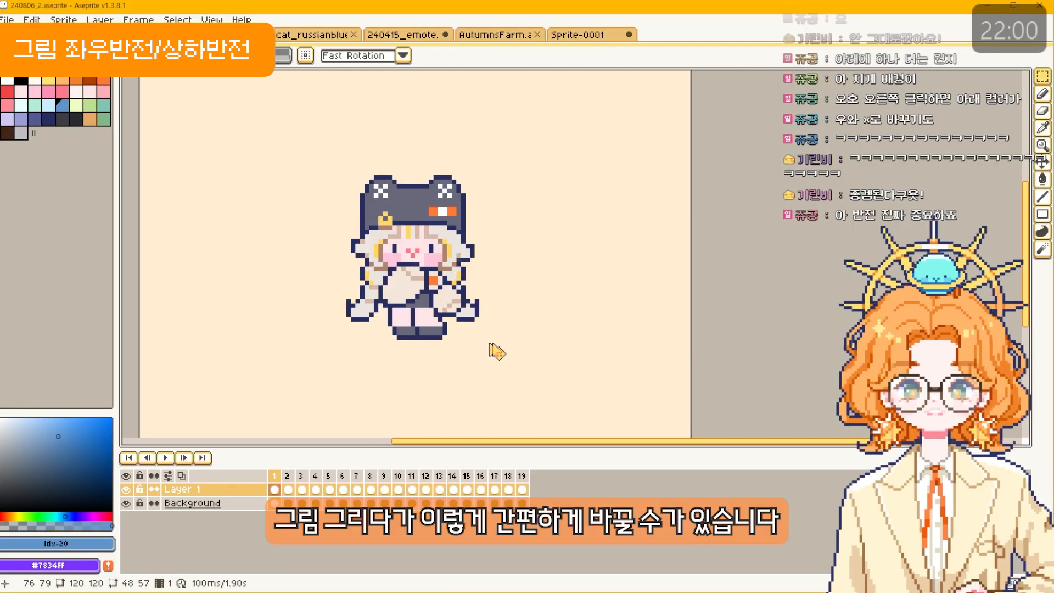
Step: Marquee-select the whole character and start the Outline effect, placing its dialog clear of the character
{"action": "left_click_drag", "start_coordinate": [279, 117], "coordinate": [542, 383]}
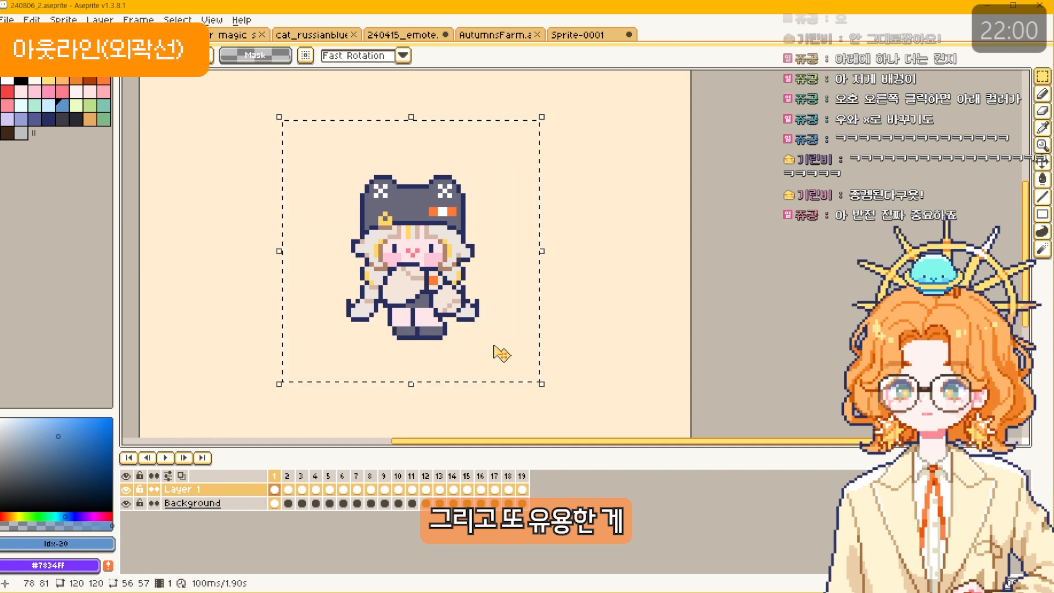
{"action": "left_click", "coordinate": [55, 19]}
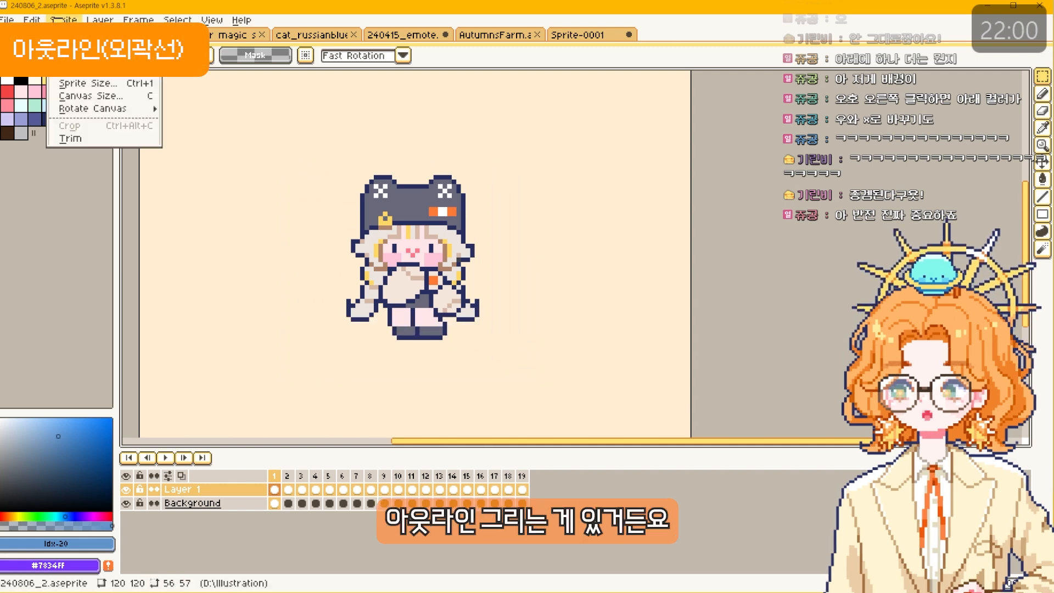
{"action": "left_click", "coordinate": [34, 20]}
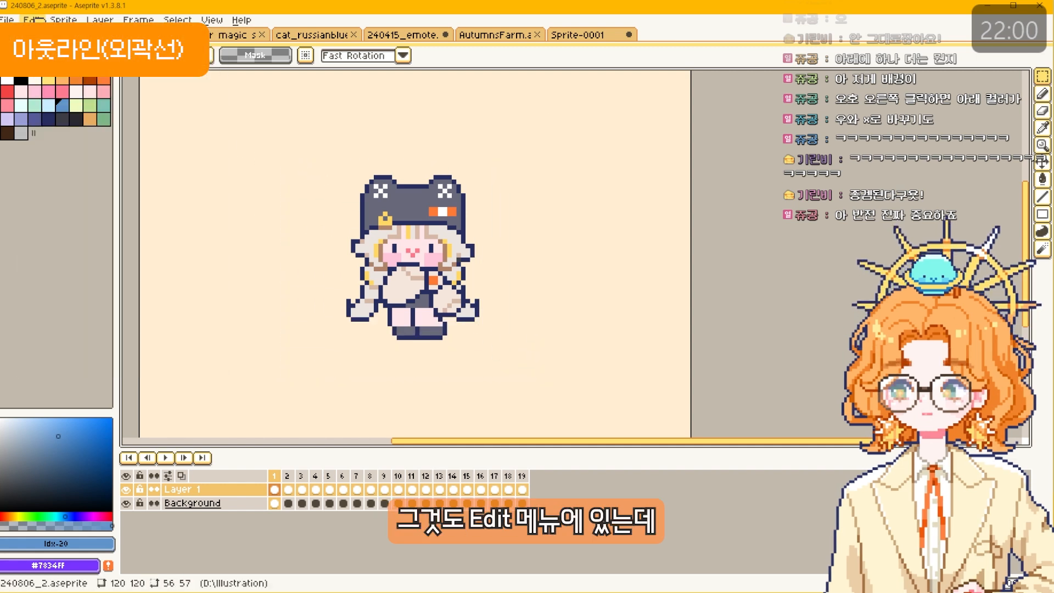
{"action": "left_click", "coordinate": [36, 20]}
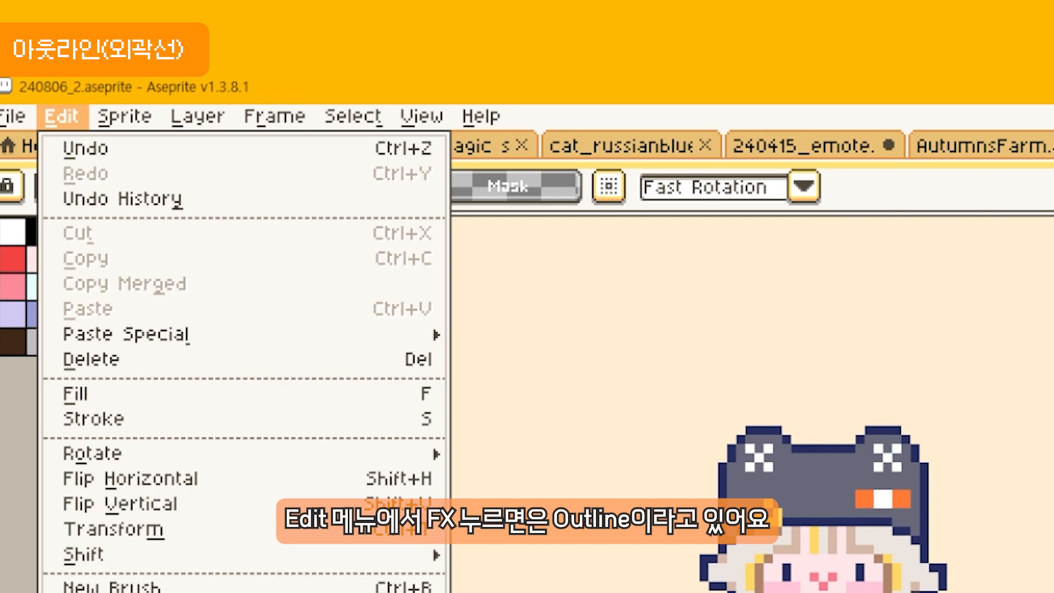
{"action": "mouse_move", "coordinate": [300, 334]}
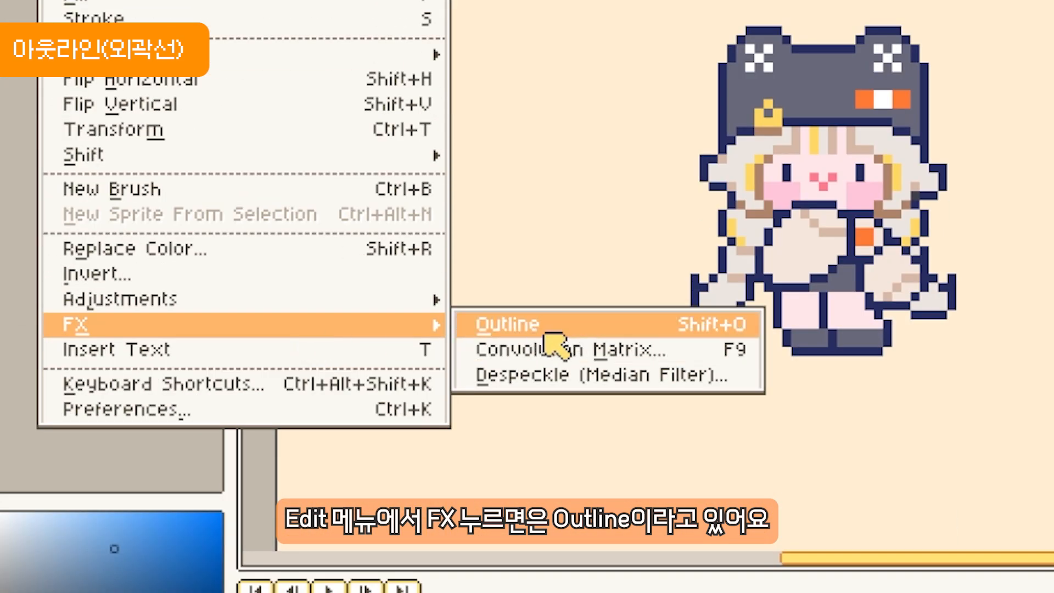
{"action": "left_click", "coordinate": [610, 331]}
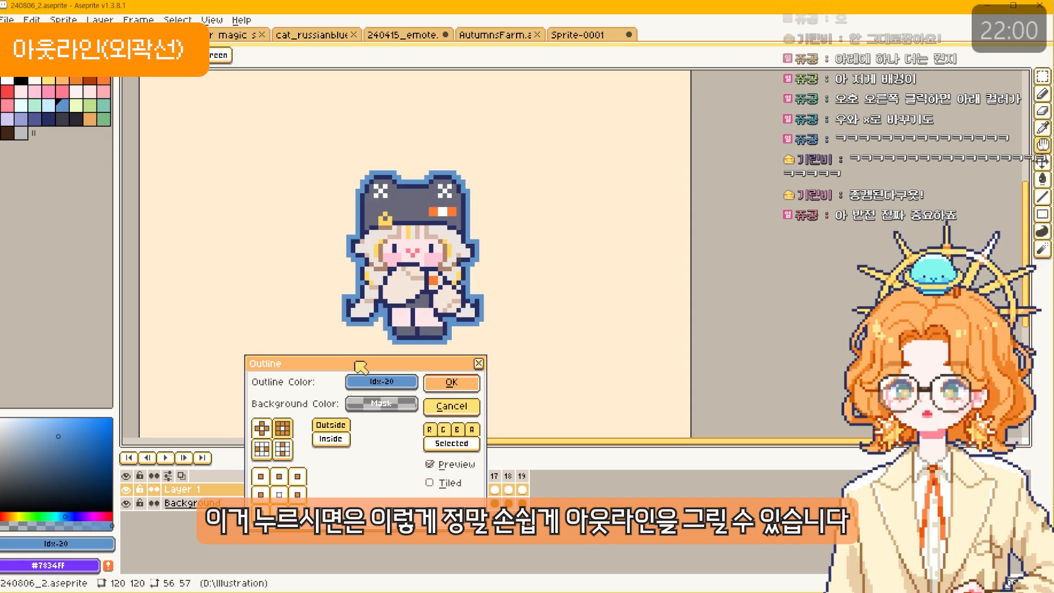
{"action": "left_click_drag", "start_coordinate": [360, 367], "coordinate": [181, 279]}
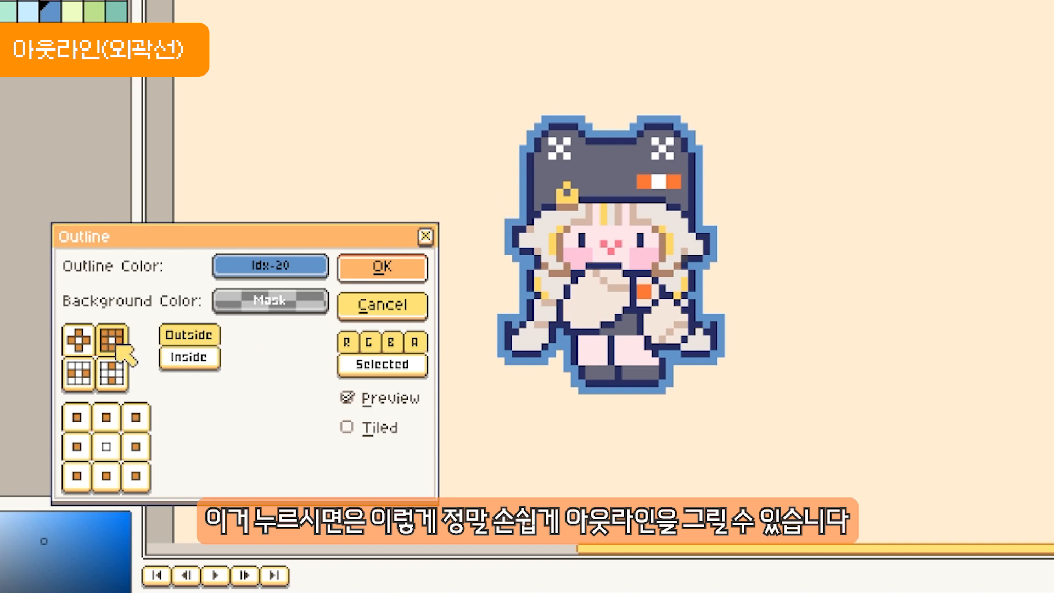
Step: Set the character's outline colour to white, palette index 0, using the Square matrix
{"action": "left_click", "coordinate": [79, 342]}
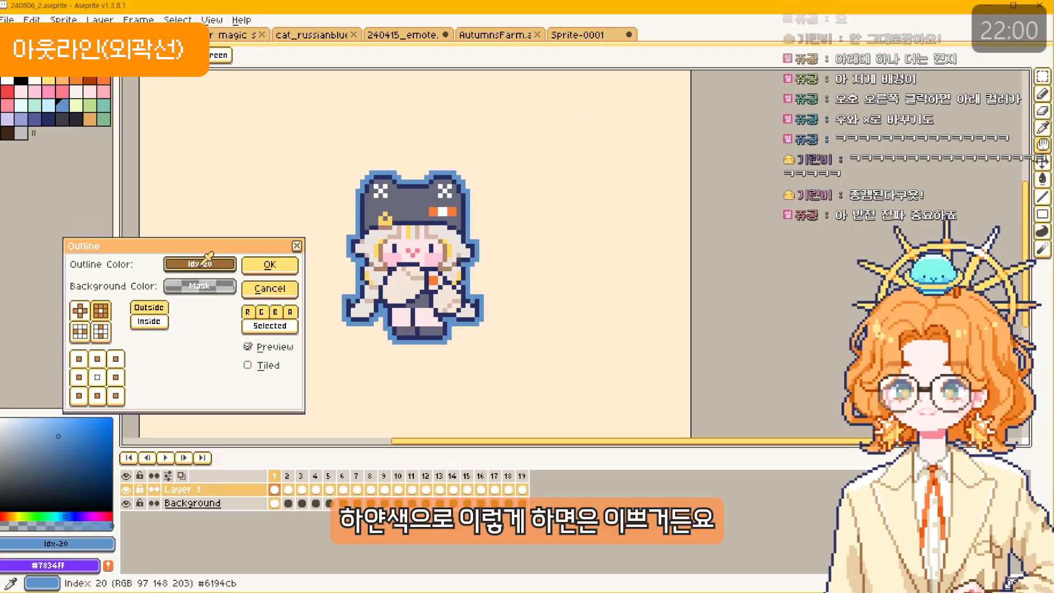
{"action": "left_click", "coordinate": [270, 266]}
{"action": "left_click", "coordinate": [232, 337]}
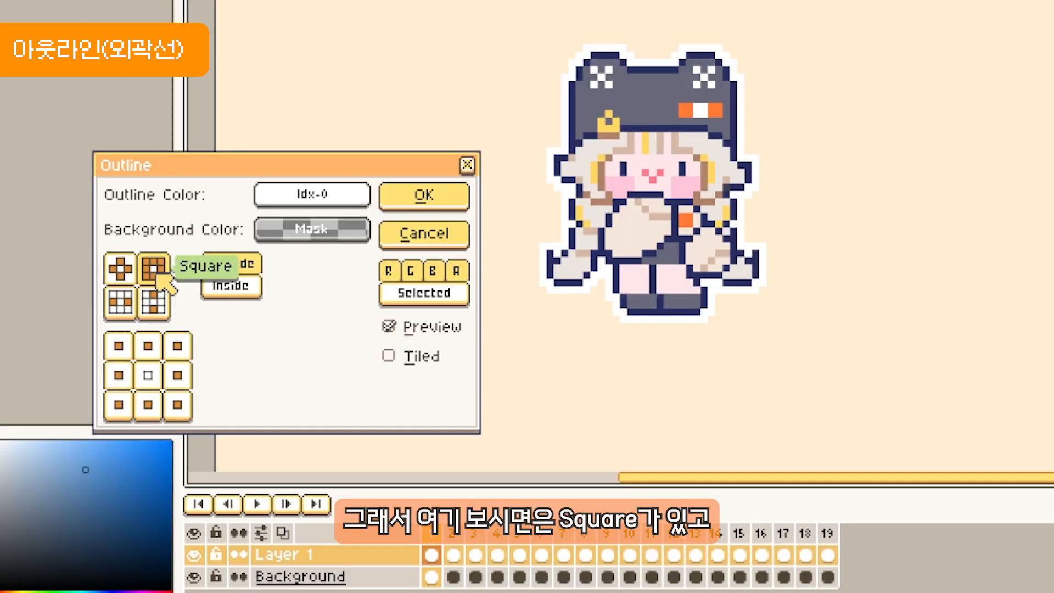
Step: Compare the Circle, Square, horizontal and vertical matrix presets for the character's outline
{"action": "left_click", "coordinate": [127, 274]}
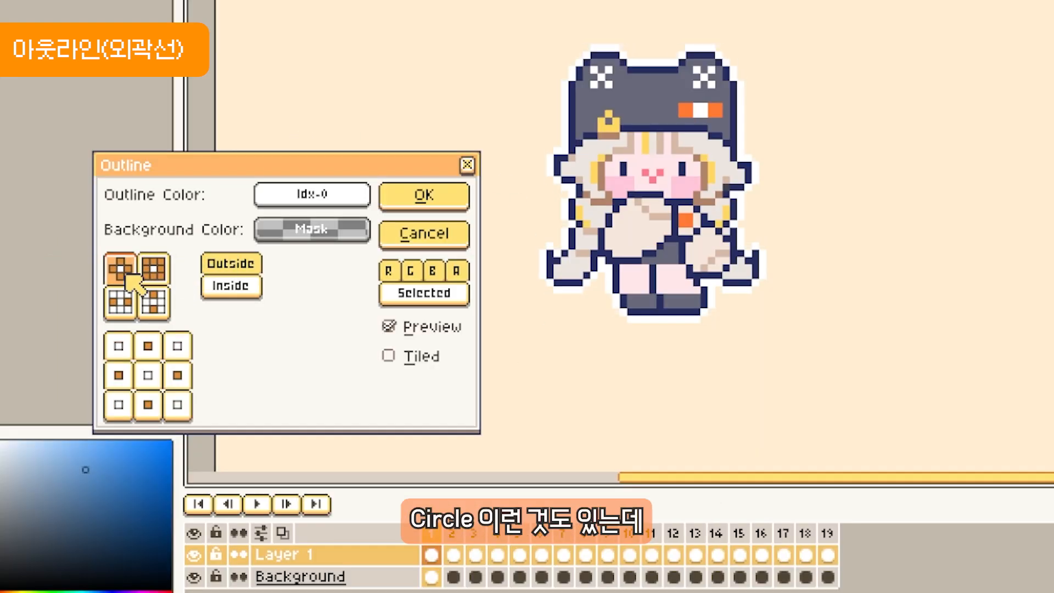
{"action": "left_click", "coordinate": [123, 301]}
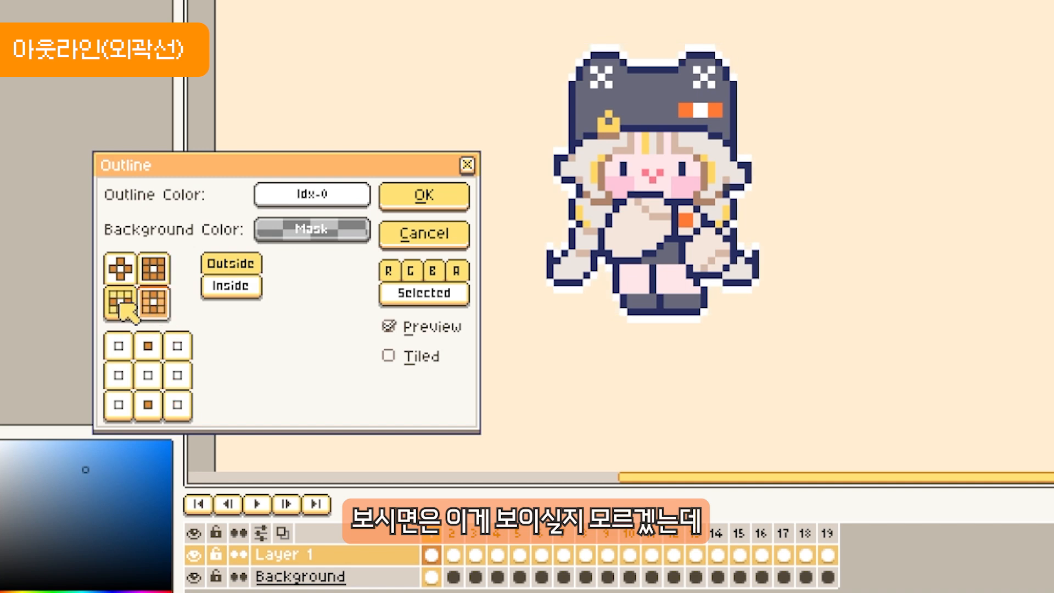
{"action": "left_click", "coordinate": [119, 271]}
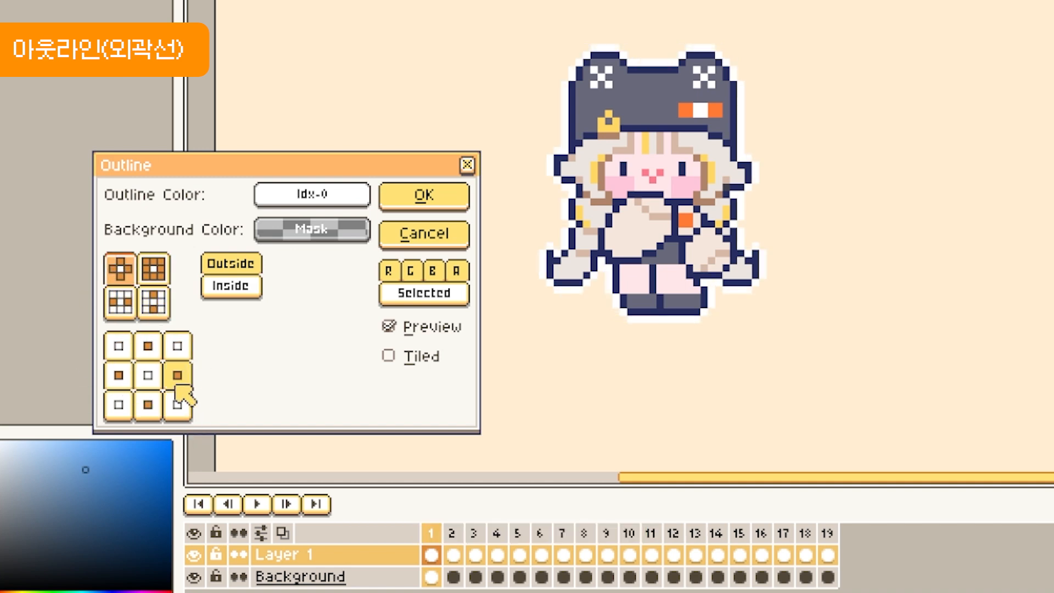
{"action": "left_click", "coordinate": [155, 268]}
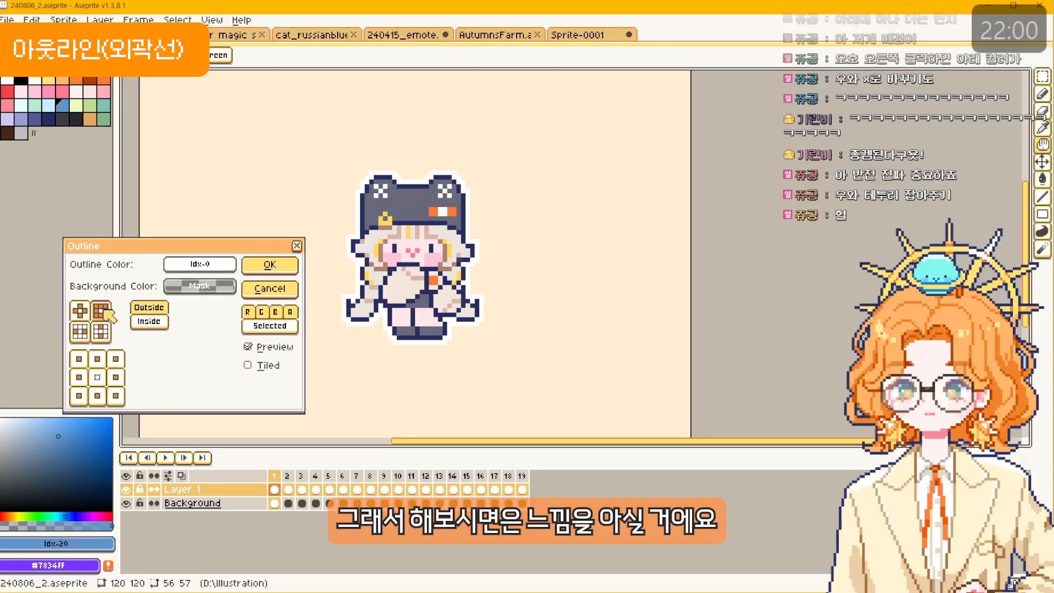
{"action": "left_click", "coordinate": [123, 271]}
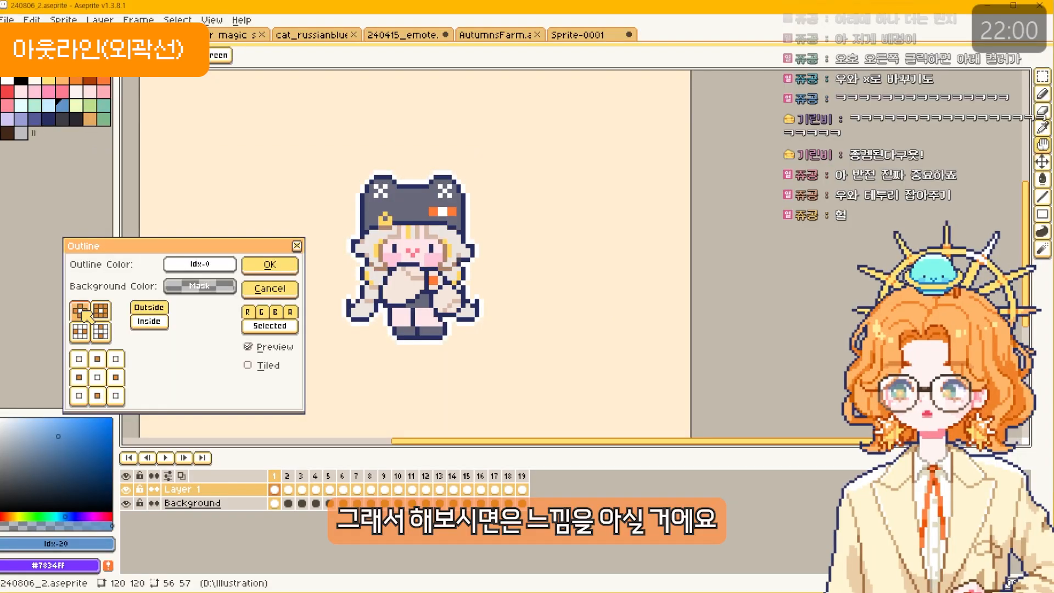
{"action": "left_click", "coordinate": [102, 331]}
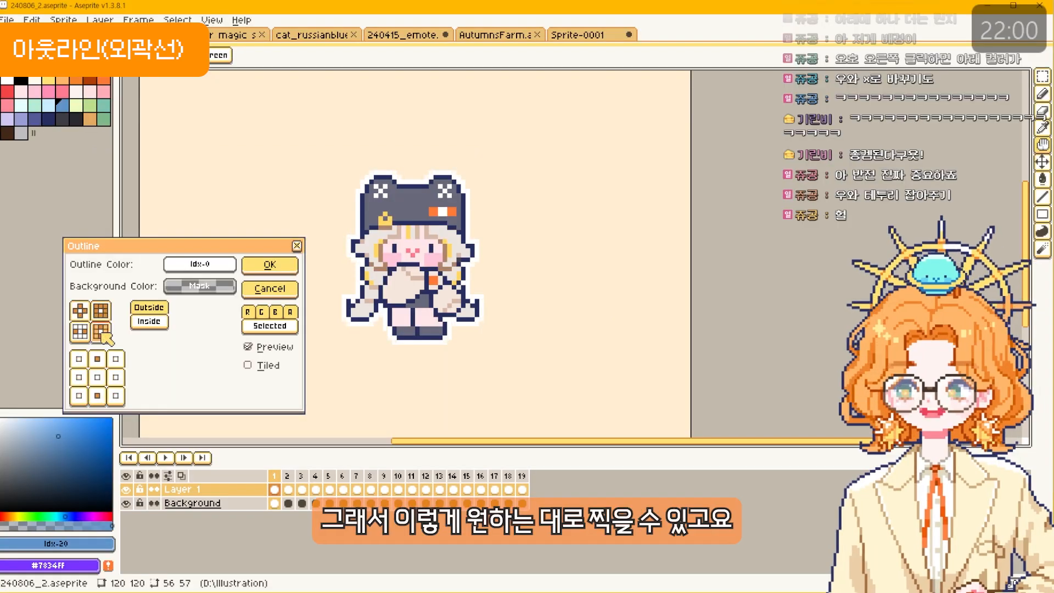
{"action": "left_click", "coordinate": [79, 332]}
{"action": "left_click", "coordinate": [81, 311]}
Step: Restart the Outline effect and try a different outline colour using the RGB sliders
{"action": "left_click", "coordinate": [63, 21]}
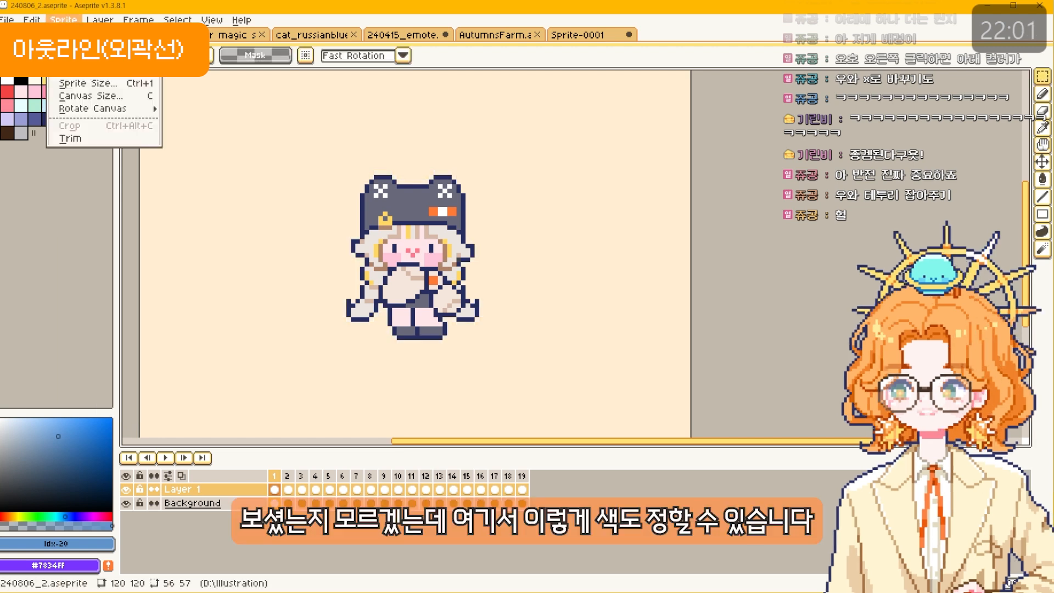
{"action": "mouse_move", "coordinate": [32, 20]}
{"action": "left_click", "coordinate": [238, 328]}
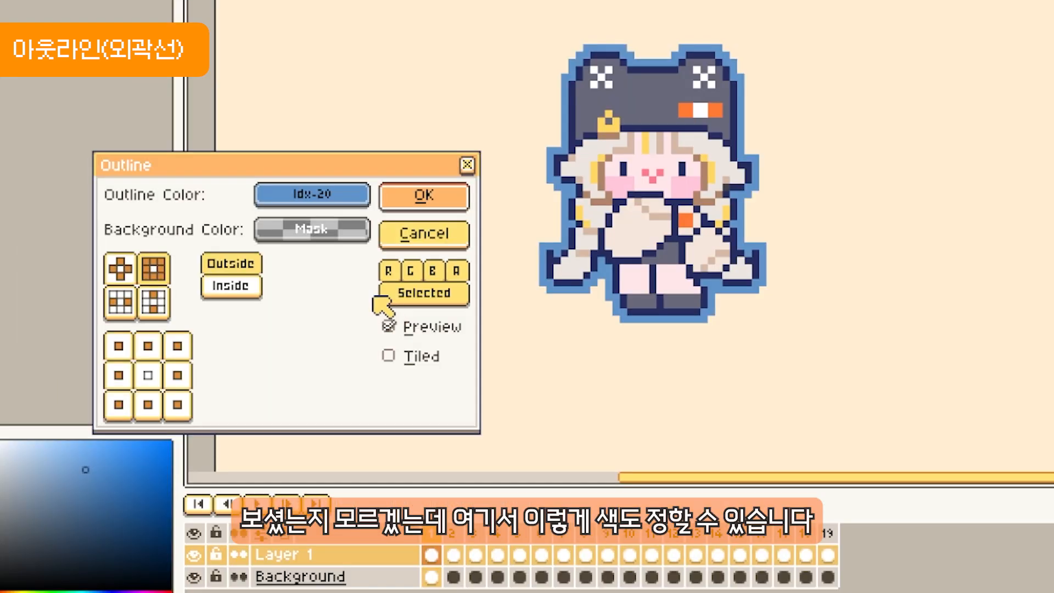
{"action": "left_click", "coordinate": [296, 206]}
{"action": "left_click", "coordinate": [296, 200]}
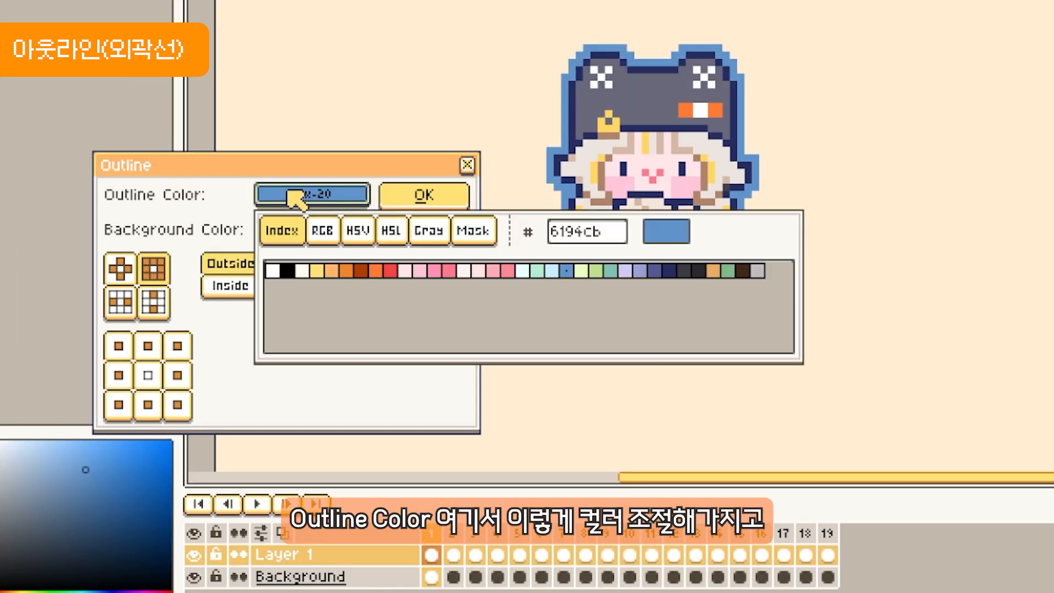
{"action": "left_click", "coordinate": [322, 230]}
{"action": "left_click_drag", "start_coordinate": [527, 283], "coordinate": [648, 280]}
{"action": "left_click", "coordinate": [423, 196]}
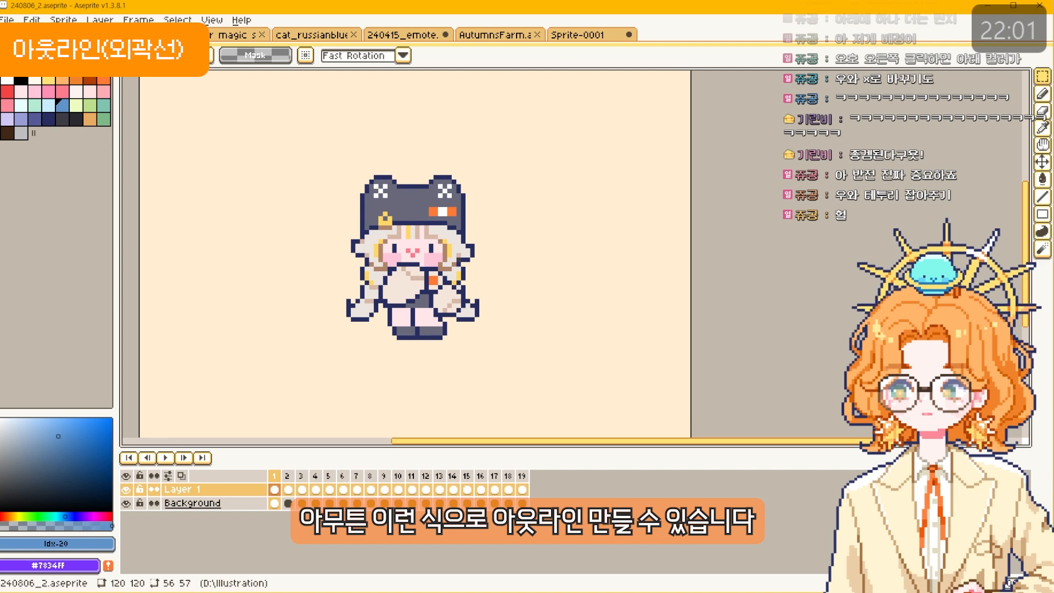
Step: Start the Hue/Saturation adjustment for the character and place its dialog clear of the artwork
{"action": "left_click", "coordinate": [42, 20]}
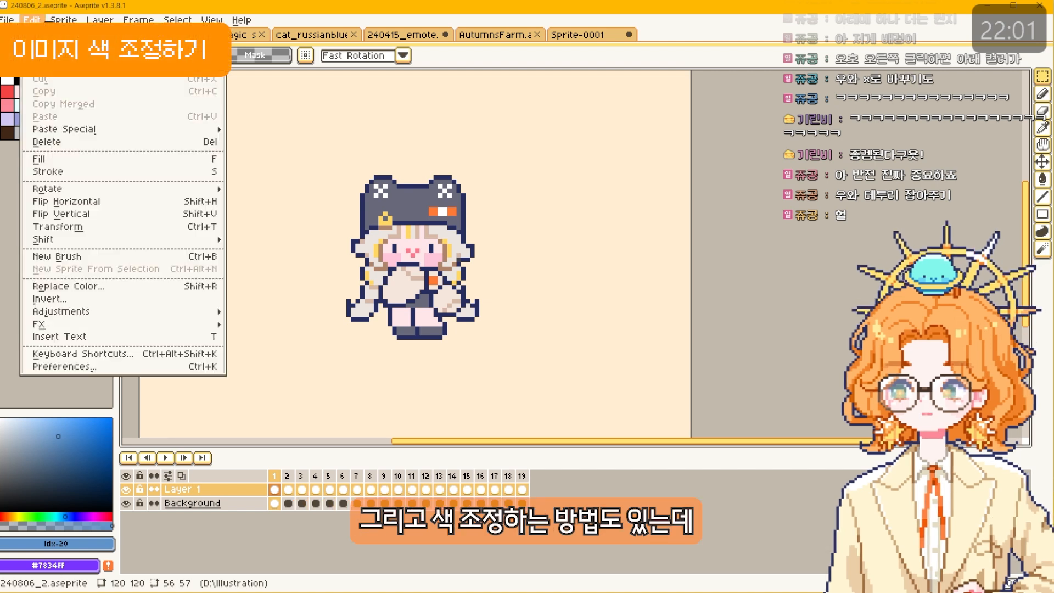
{"action": "mouse_move", "coordinate": [144, 328]}
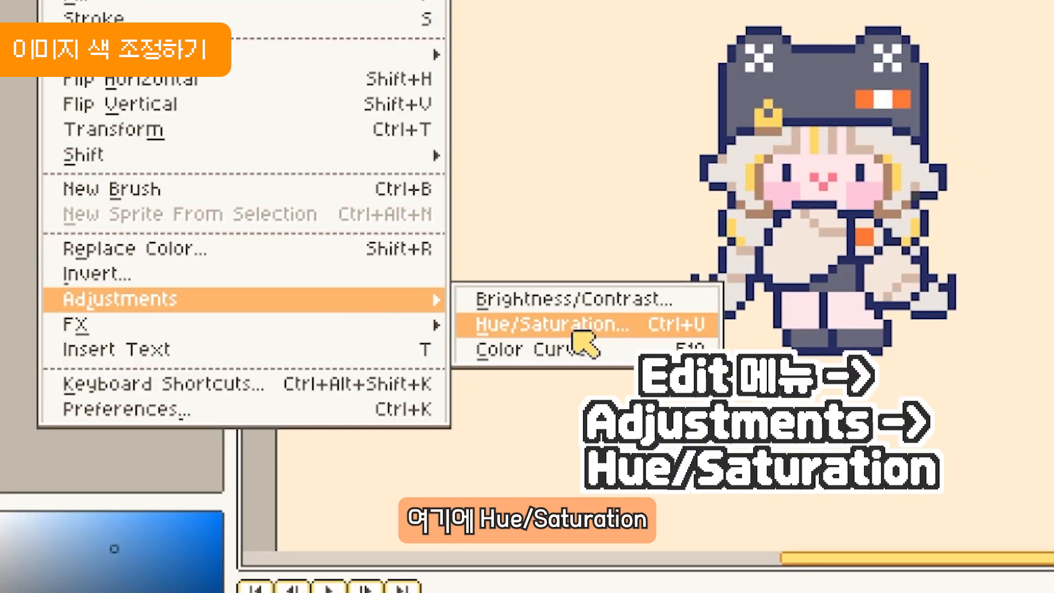
{"action": "left_click", "coordinate": [575, 325]}
{"action": "left_click_drag", "start_coordinate": [966, 24], "coordinate": [208, 16]}
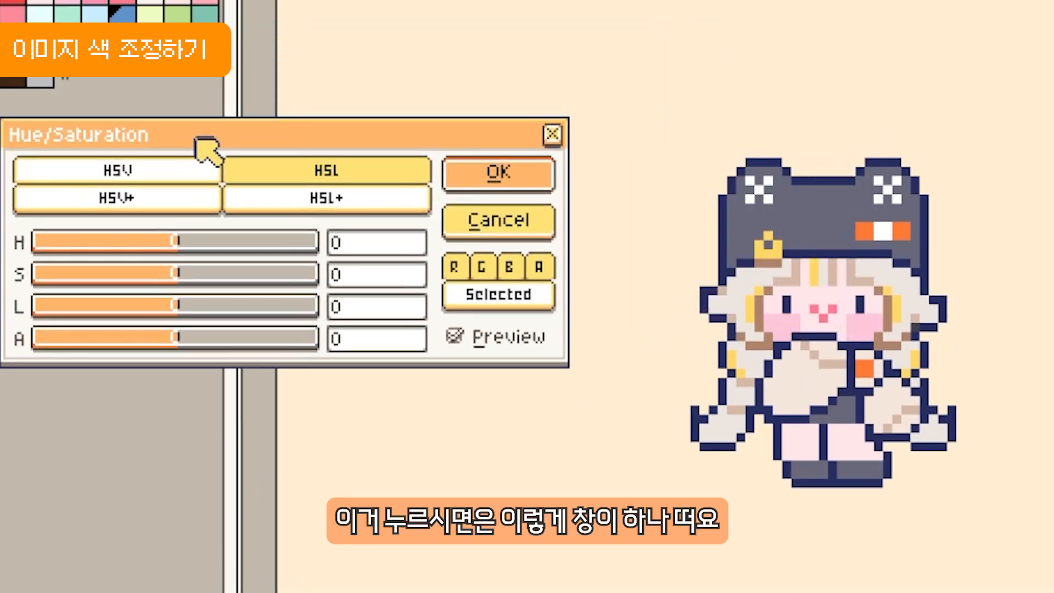
{"action": "left_click_drag", "start_coordinate": [198, 138], "coordinate": [214, 167]}
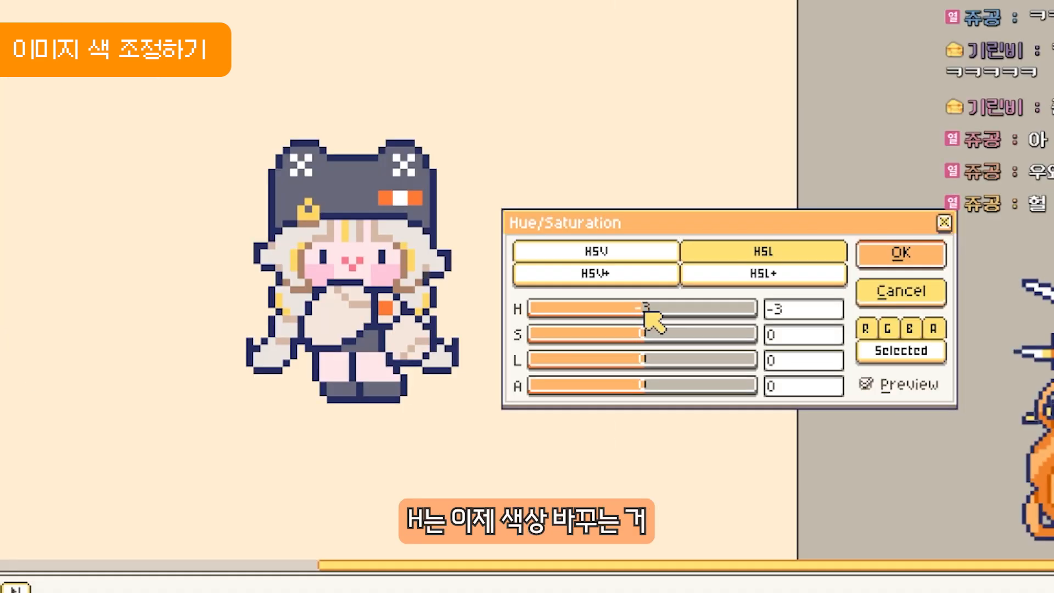
Step: Try out the hue, saturation, lightness and alpha adjustments in turn, including saturation 100 and lightness 100
{"action": "left_click_drag", "start_coordinate": [651, 313], "coordinate": [557, 335]}
{"action": "left_click_drag", "start_coordinate": [629, 336], "coordinate": [771, 325]}
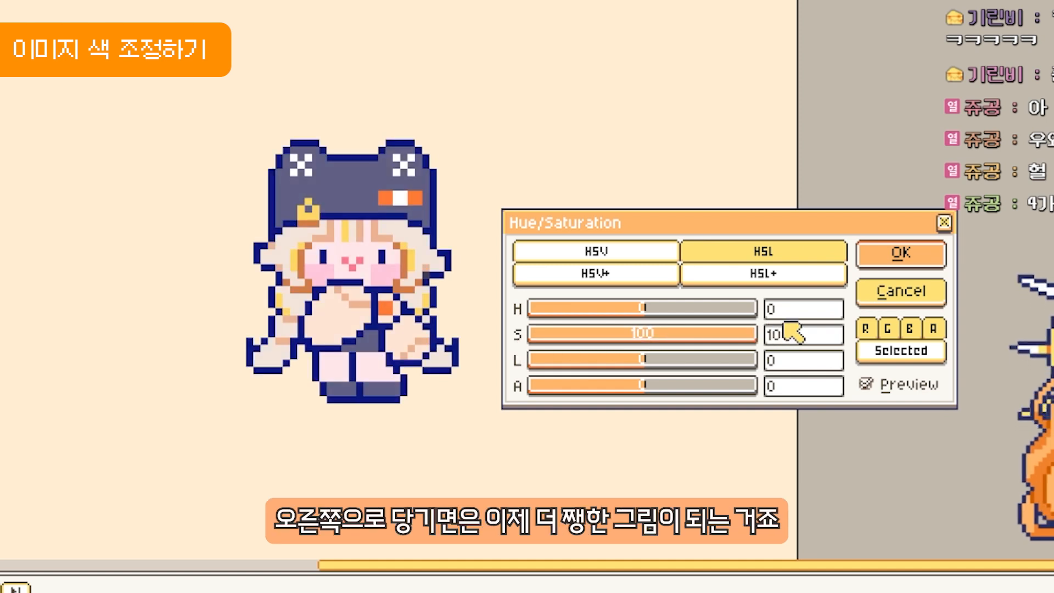
{"action": "left_click_drag", "start_coordinate": [714, 335], "coordinate": [829, 368]}
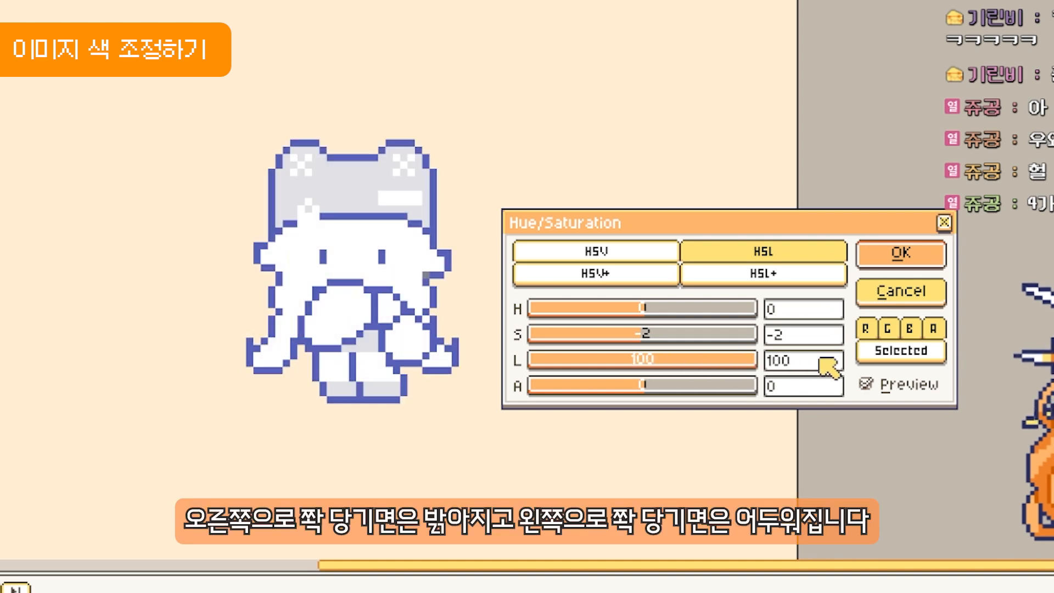
{"action": "left_click_drag", "start_coordinate": [628, 373], "coordinate": [530, 399]}
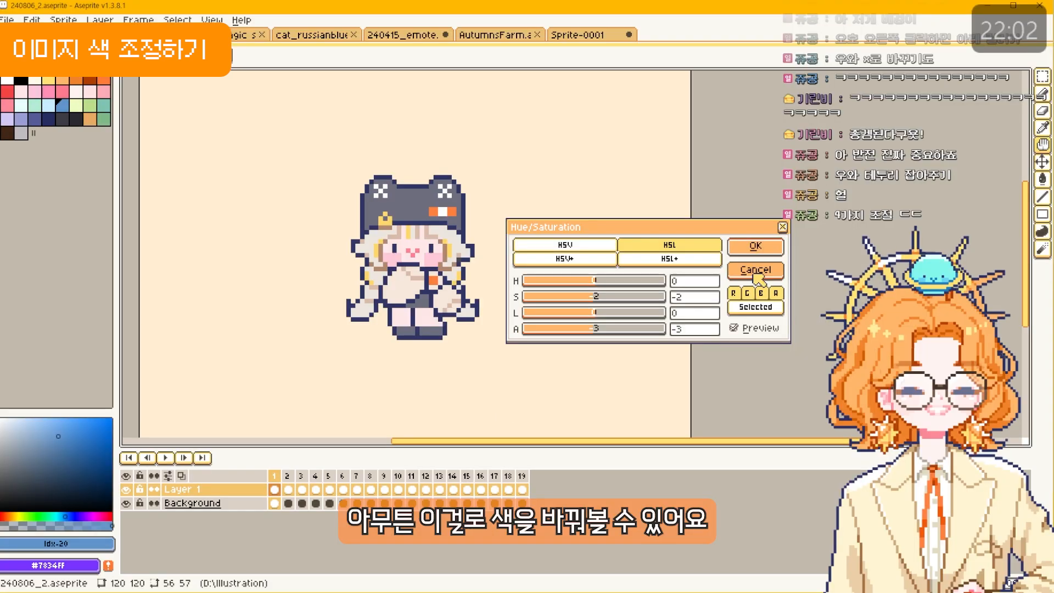
Step: Try recolouring the character with hue 147, saturation -44 and lightness 36, lower the lightness for comparison, and cancel the adjustment
{"action": "left_click_drag", "start_coordinate": [736, 309], "coordinate": [644, 316]}
{"action": "left_click_drag", "start_coordinate": [597, 284], "coordinate": [655, 281]}
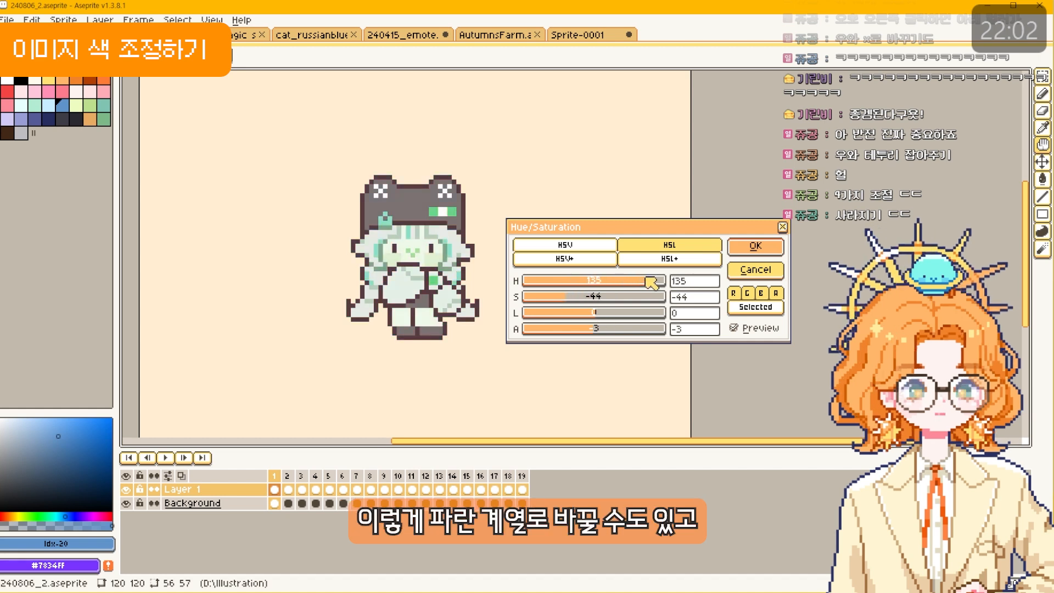
{"action": "left_click", "coordinate": [620, 313]}
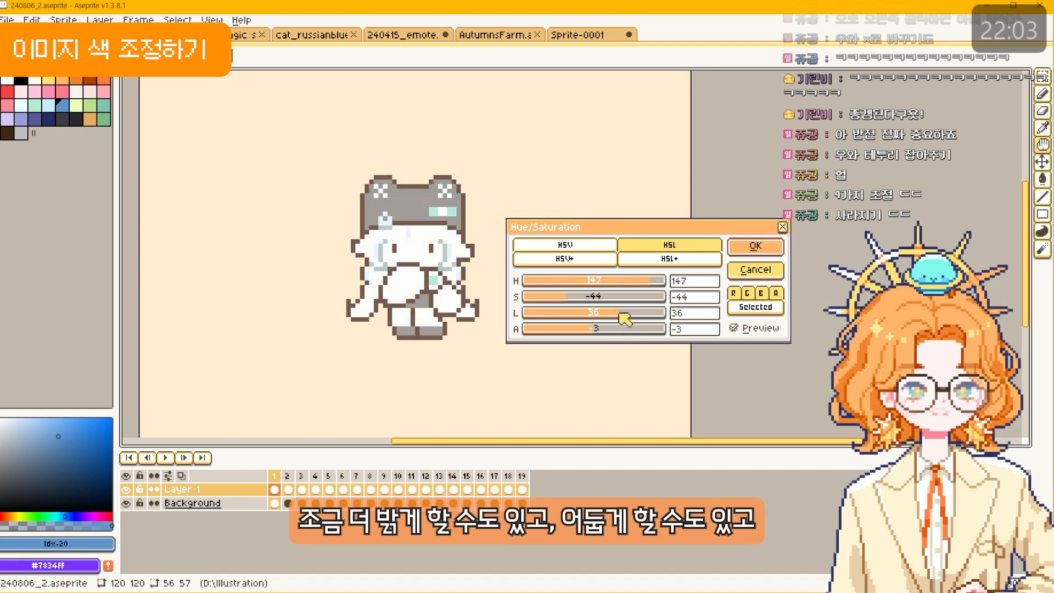
{"action": "left_click_drag", "start_coordinate": [624, 314], "coordinate": [579, 314]}
{"action": "key", "text": "Escape"}
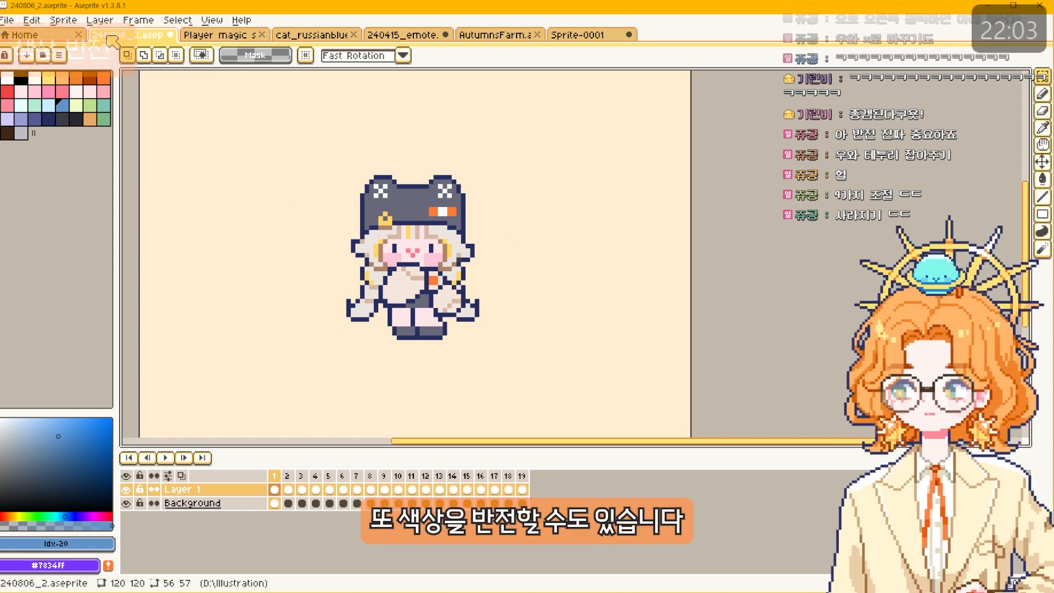
Step: Try inverting the character's colours and undo the inversion
{"action": "left_click", "coordinate": [63, 19]}
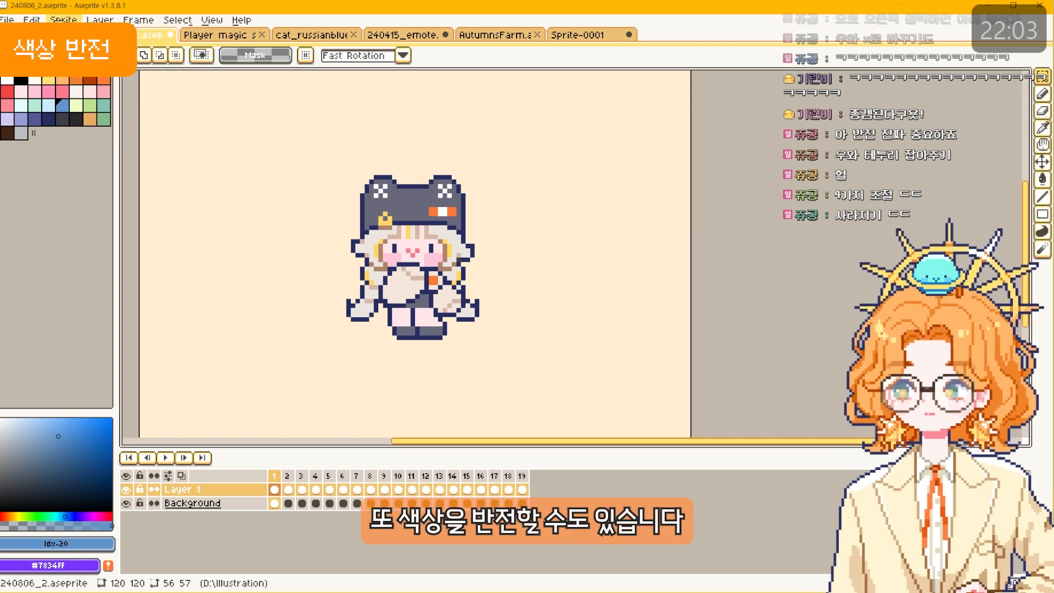
{"action": "left_click", "coordinate": [32, 20]}
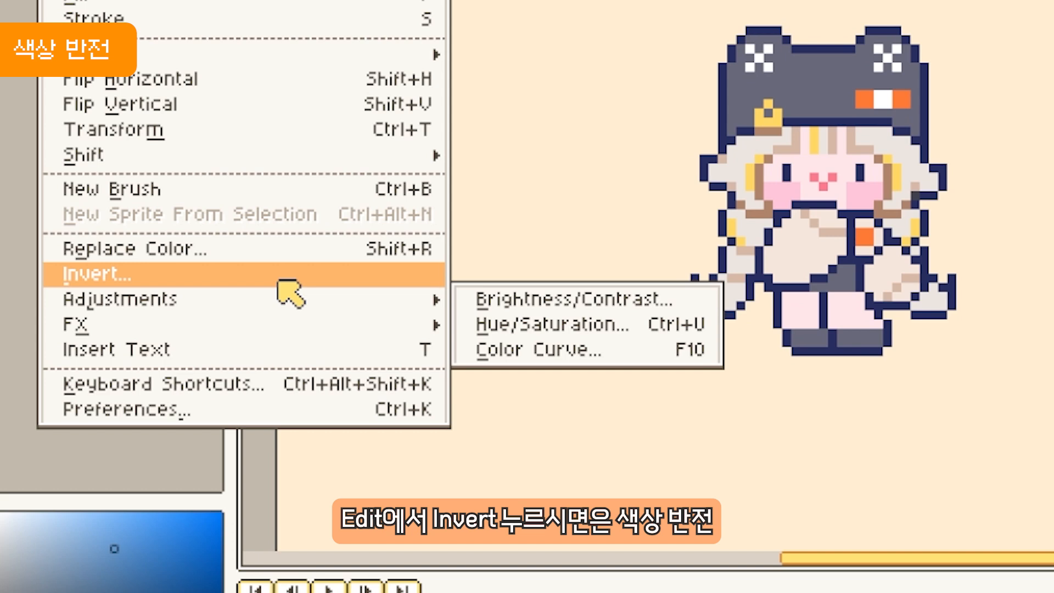
{"action": "left_click", "coordinate": [278, 281]}
{"action": "left_click", "coordinate": [754, 358]}
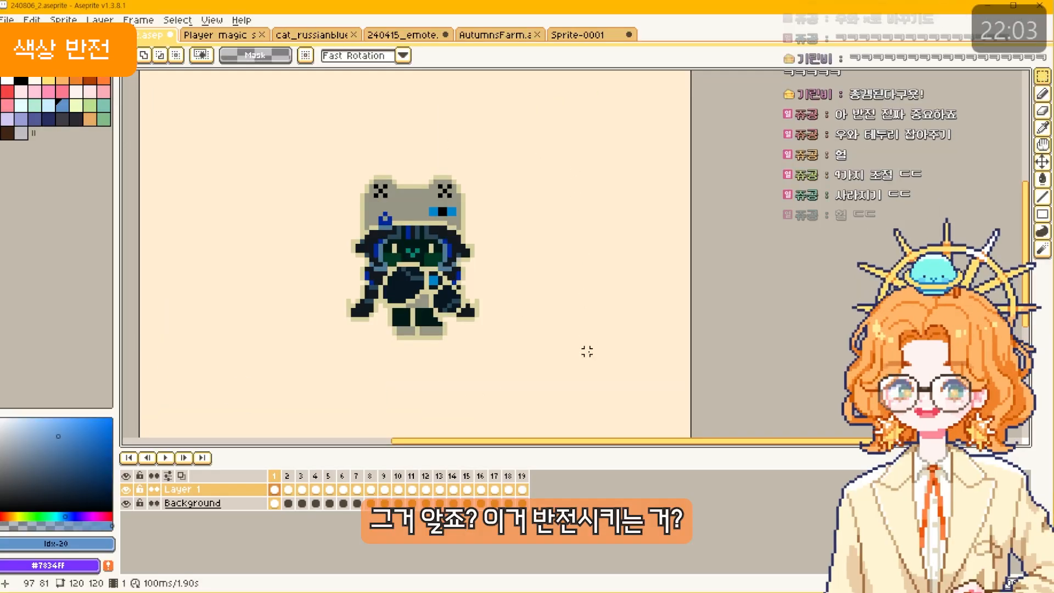
{"action": "key", "text": "ctrl+z"}
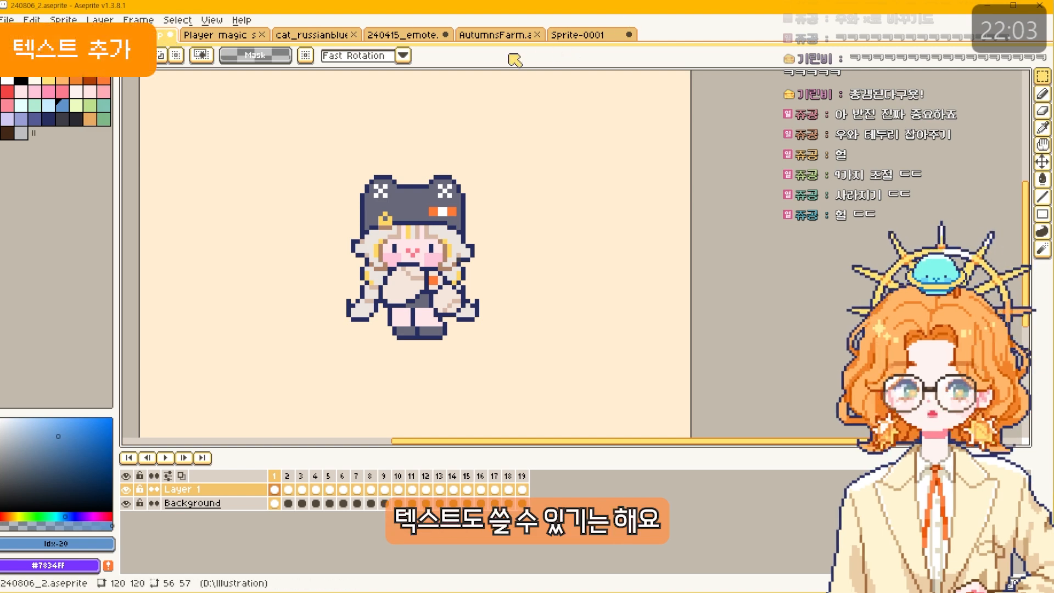
Step: Insert the text "hello" at font size 50 in the blue palette colour over the character
{"action": "left_click", "coordinate": [31, 20]}
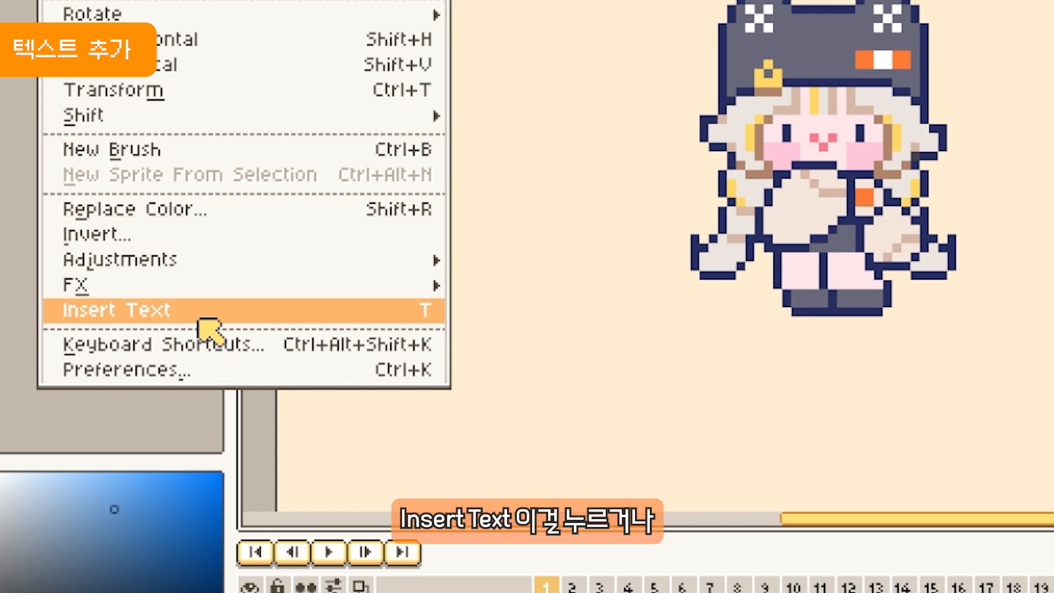
{"action": "left_click", "coordinate": [200, 319]}
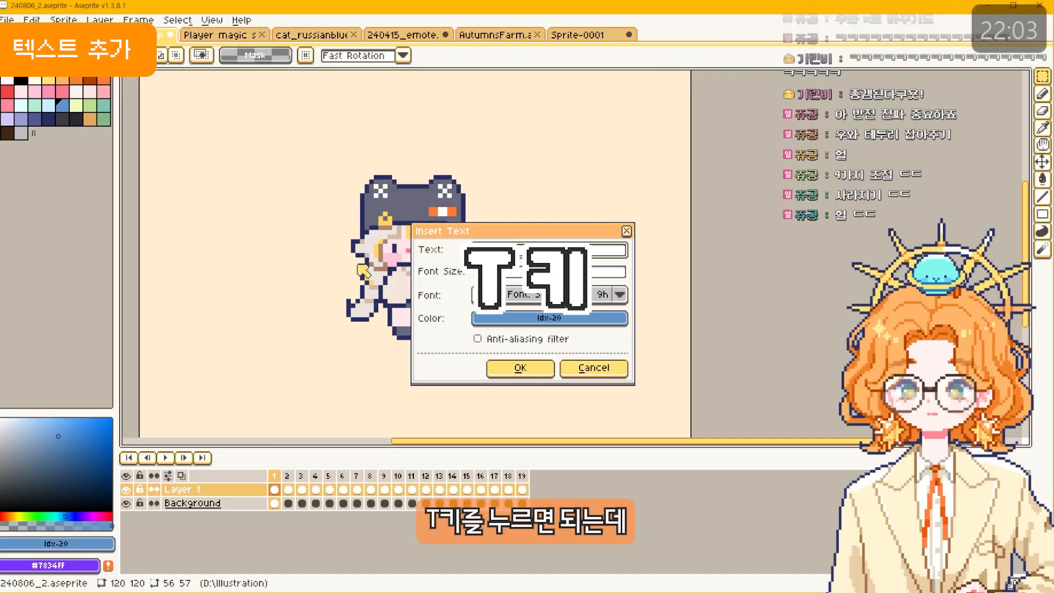
{"action": "left_click_drag", "start_coordinate": [549, 238], "coordinate": [317, 222]}
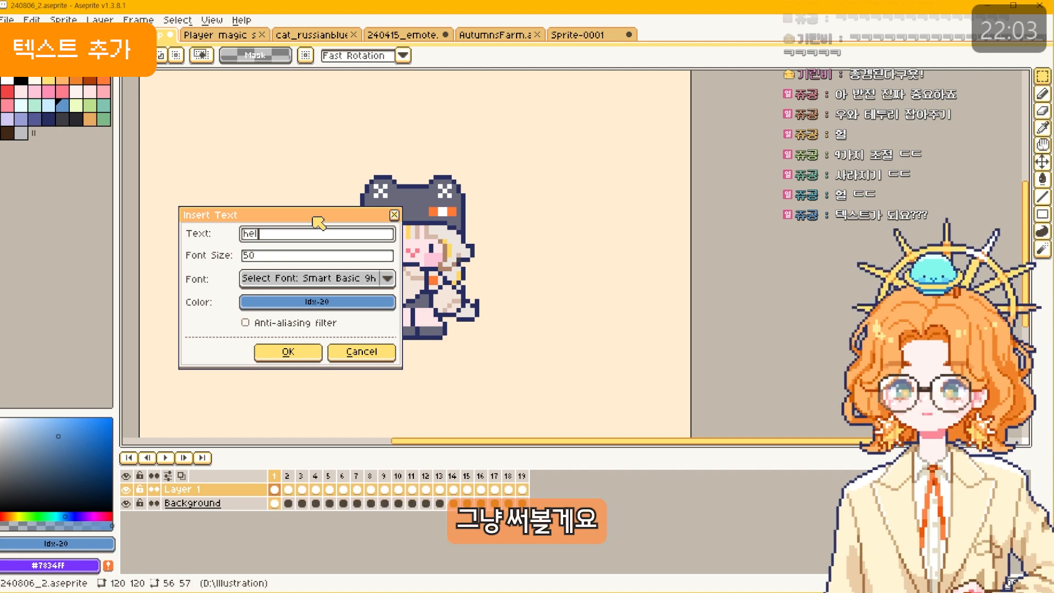
{"action": "type", "text": "lo"}
{"action": "left_click", "coordinate": [269, 350]}
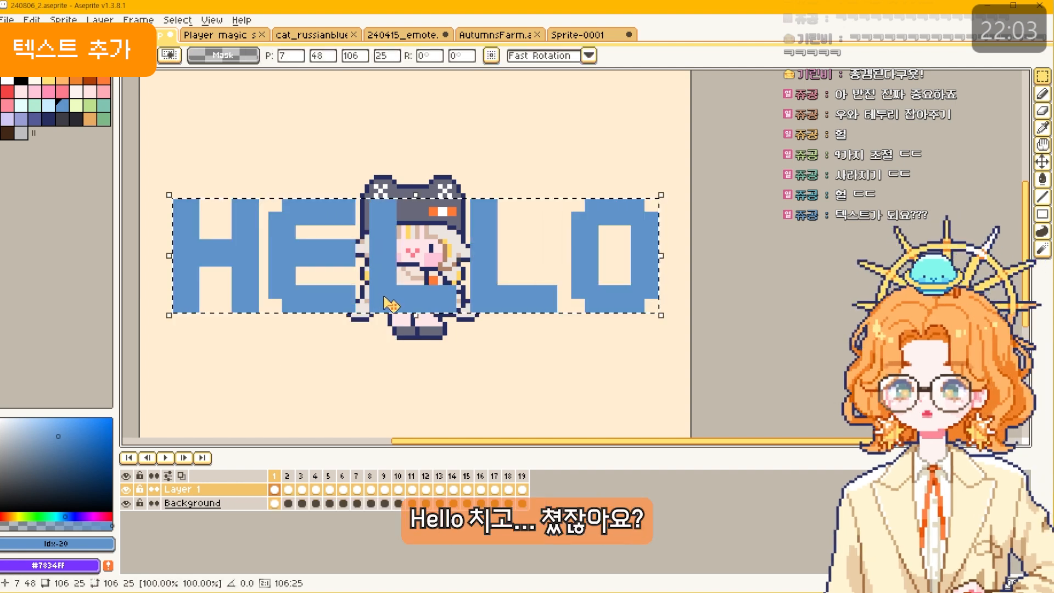
Step: Try to edit the inserted lettering by starting Insert Text again, and cancel it
{"action": "key", "text": "t"}
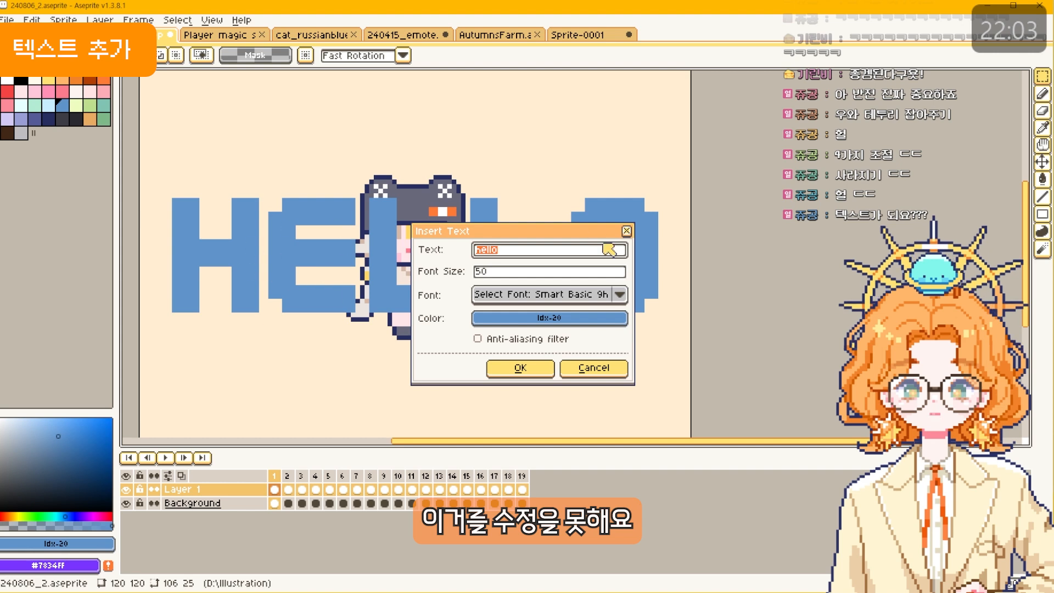
{"action": "left_click_drag", "start_coordinate": [582, 231], "coordinate": [253, 188]}
{"action": "key", "text": "Escape"}
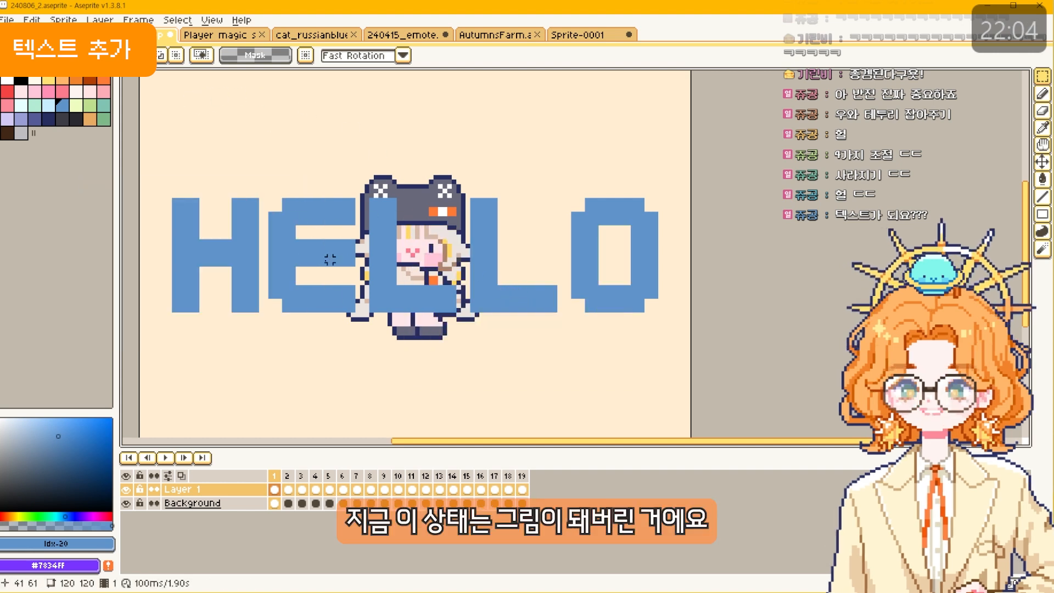
Step: Try moving the HELLO lettering with the Move tool, undo the move, and pick the layers directly on the canvas
{"action": "key", "text": "v"}
{"action": "left_click_drag", "start_coordinate": [284, 253], "coordinate": [270, 236]}
{"action": "key", "text": "ctrl+z"}
{"action": "left_click", "coordinate": [204, 225]}
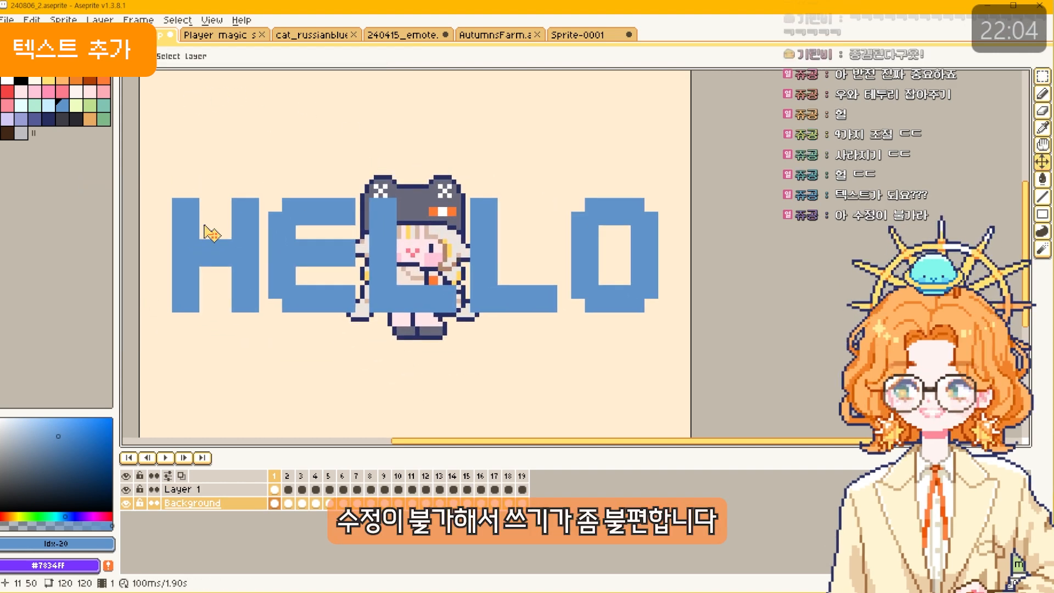
{"action": "left_click", "coordinate": [239, 275]}
Step: Select the first letters of HELLO with a rectangular marquee, try moving them down, and undo back to the character without text
{"action": "key", "text": "m"}
{"action": "left_click_drag", "start_coordinate": [146, 168], "coordinate": [331, 357]}
{"action": "left_click_drag", "start_coordinate": [299, 253], "coordinate": [295, 317]}
{"action": "key", "text": "ctrl+z"}
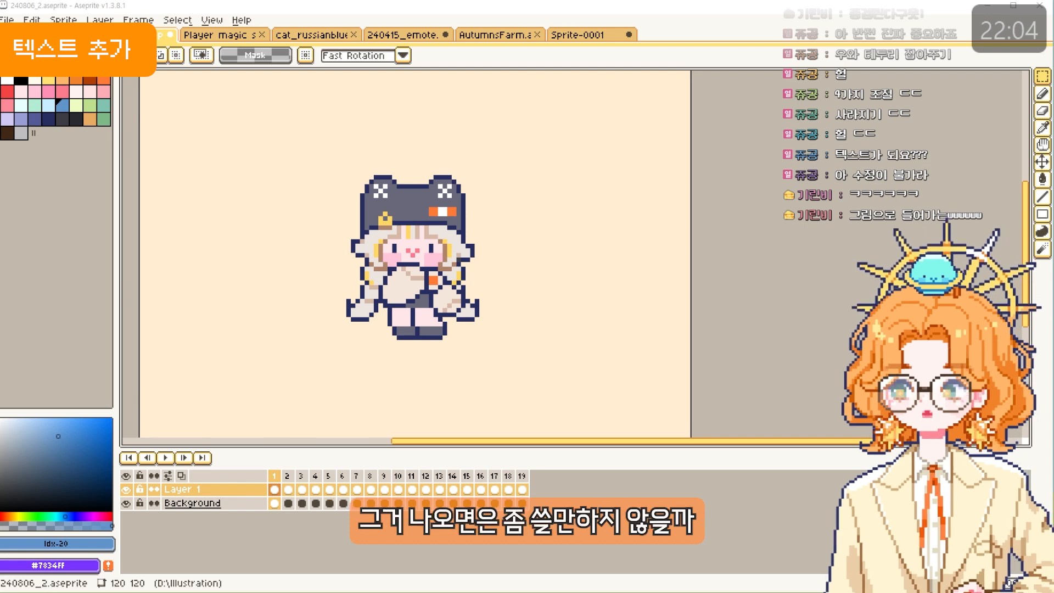
Step: Try rotating the whole canvas 90° clockwise and undo the rotation
{"action": "left_click", "coordinate": [73, 21]}
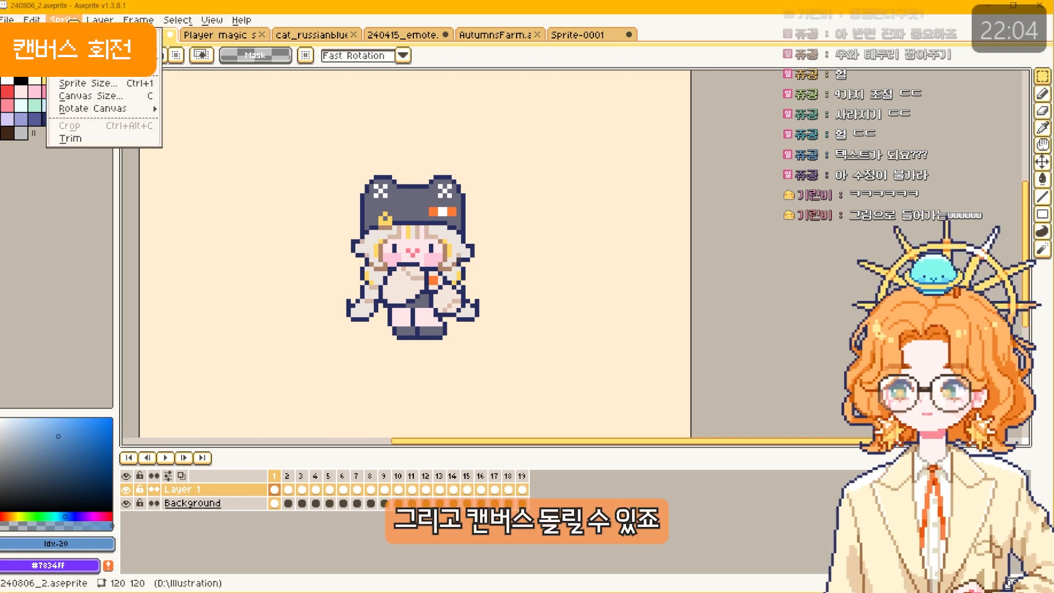
{"action": "mouse_move", "coordinate": [92, 109]}
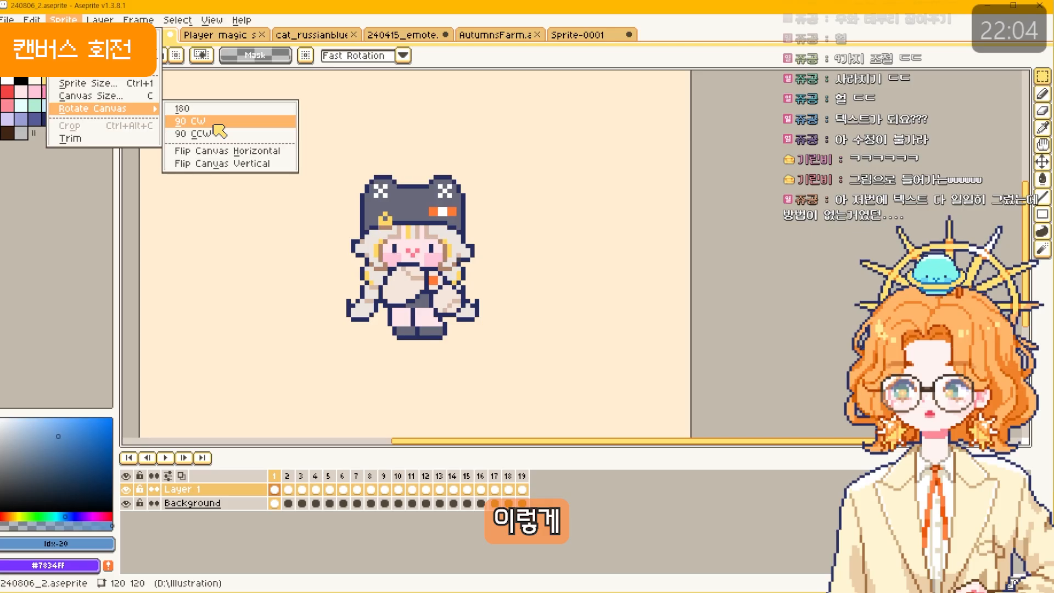
{"action": "left_click", "coordinate": [385, 319]}
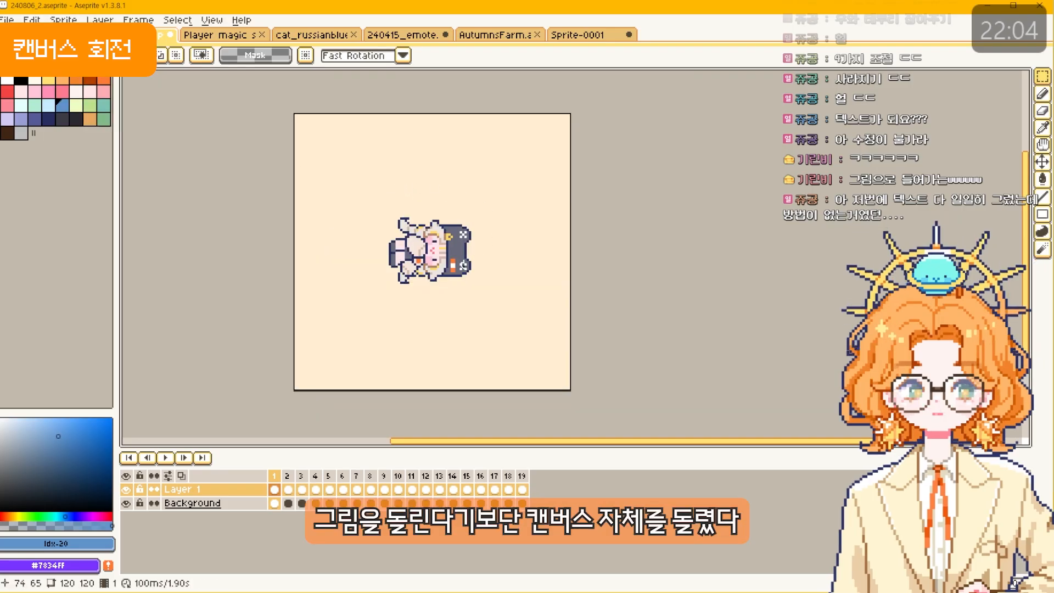
{"action": "key", "text": "ctrl+z"}
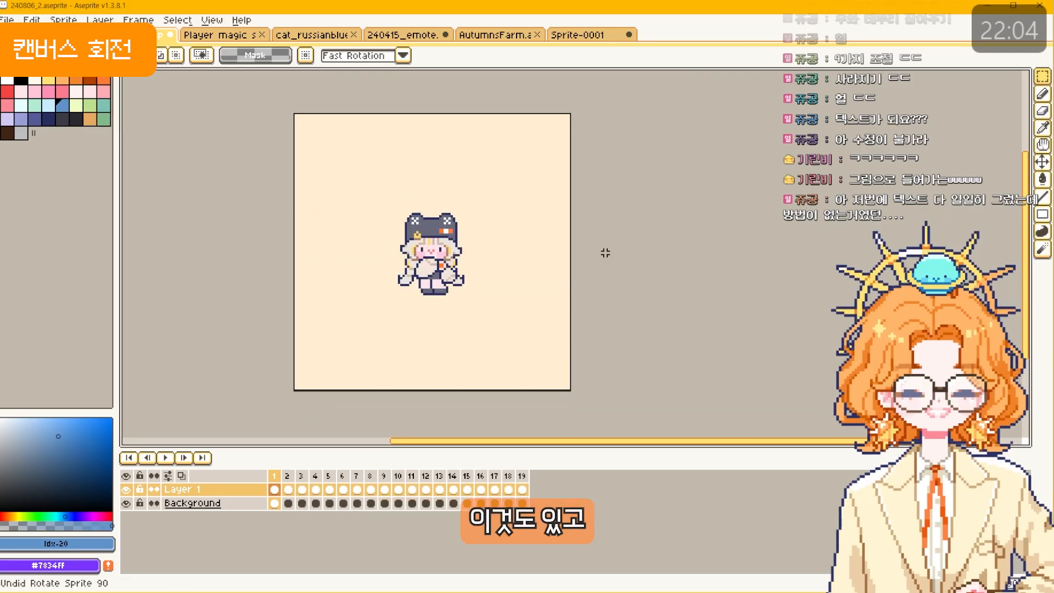
Step: Try flipping the whole character canvas horizontally
{"action": "left_click", "coordinate": [63, 20]}
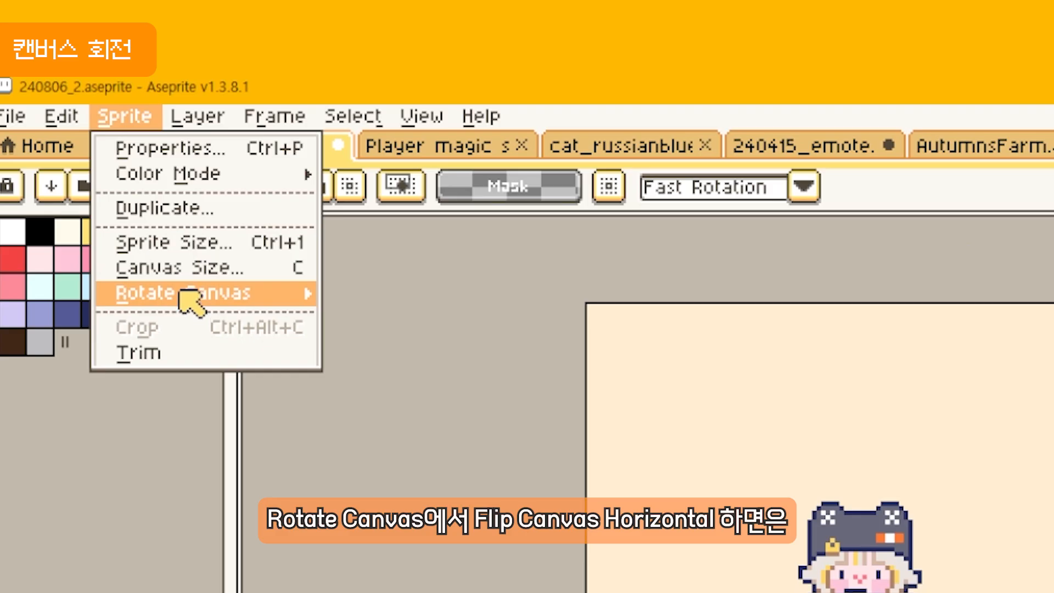
{"action": "mouse_move", "coordinate": [91, 109]}
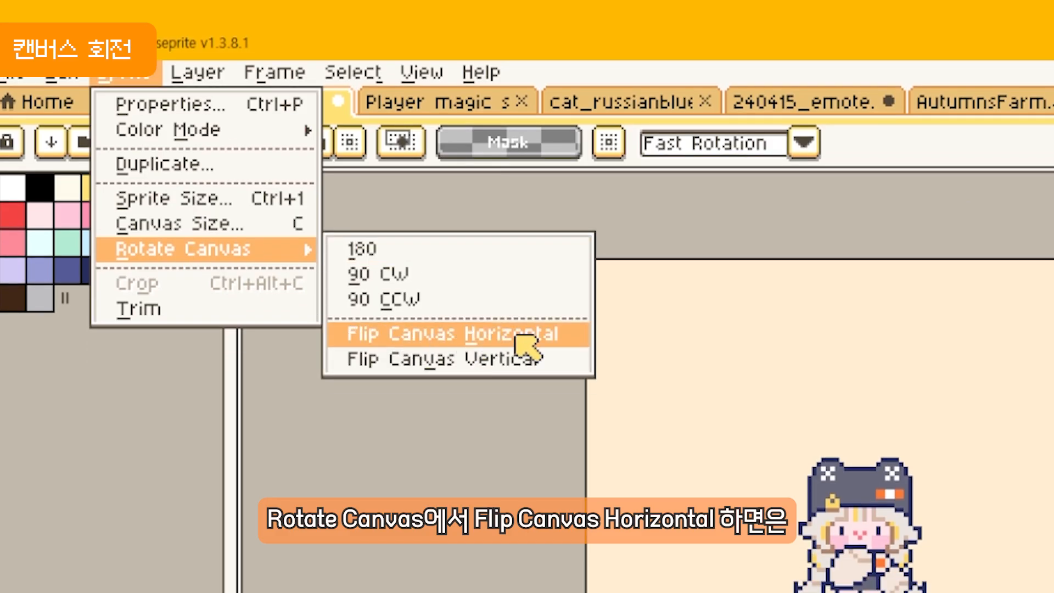
{"action": "left_click", "coordinate": [561, 337]}
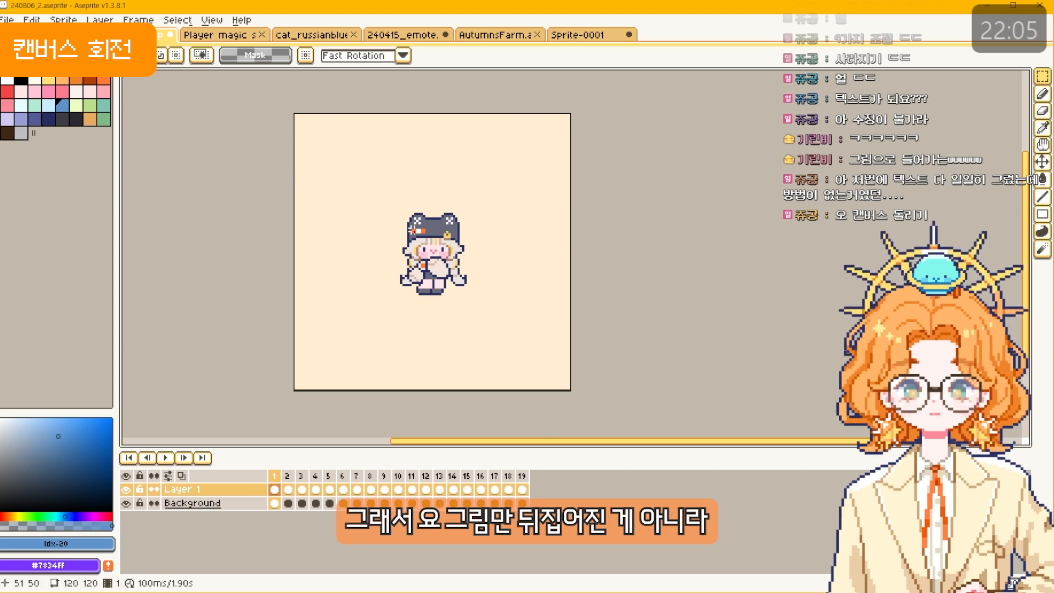
Step: Check the drawings on frames 4, 8, 2 and 1 of the character sprite
{"action": "left_click", "coordinate": [317, 485]}
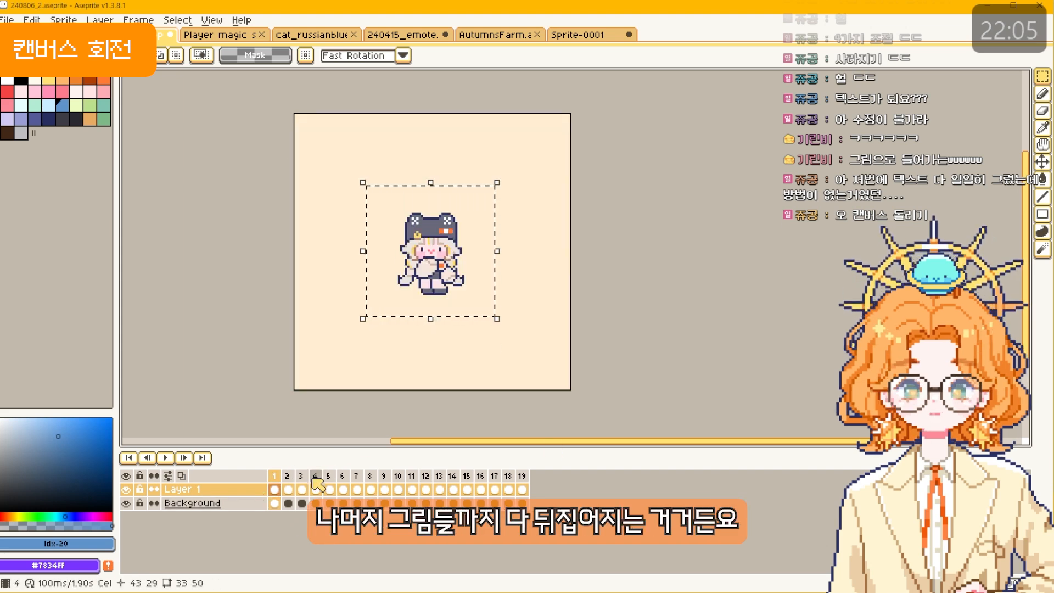
{"action": "left_click", "coordinate": [316, 476]}
{"action": "left_click", "coordinate": [370, 476]}
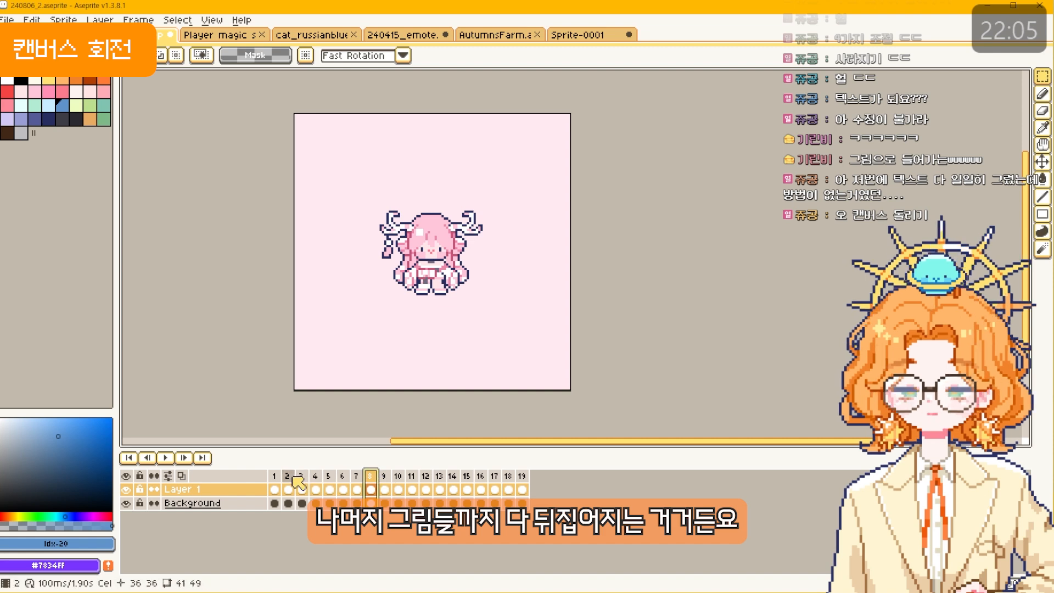
{"action": "left_click", "coordinate": [283, 476]}
{"action": "left_click", "coordinate": [275, 475]}
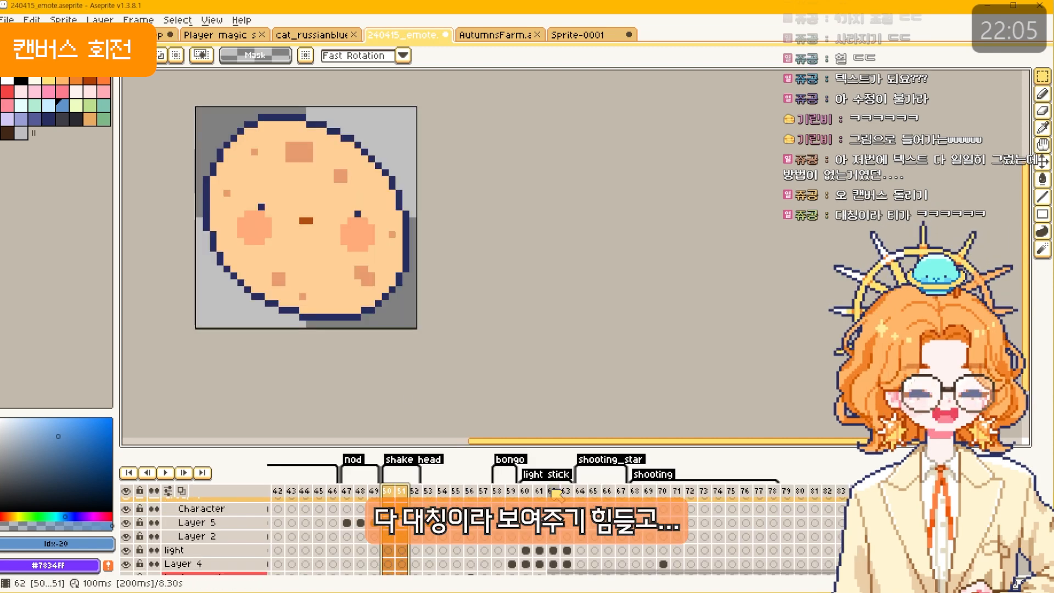
Step: In the 240415_emote sprite, try flipping only the Layer 1 drawing on frame 60 horizontally
{"action": "mouse_move", "coordinate": [525, 489]}
{"action": "left_mouse_down"}
{"action": "mouse_move", "coordinate": [563, 489]}
{"action": "mouse_move", "coordinate": [526, 490]}
{"action": "left_mouse_up"}
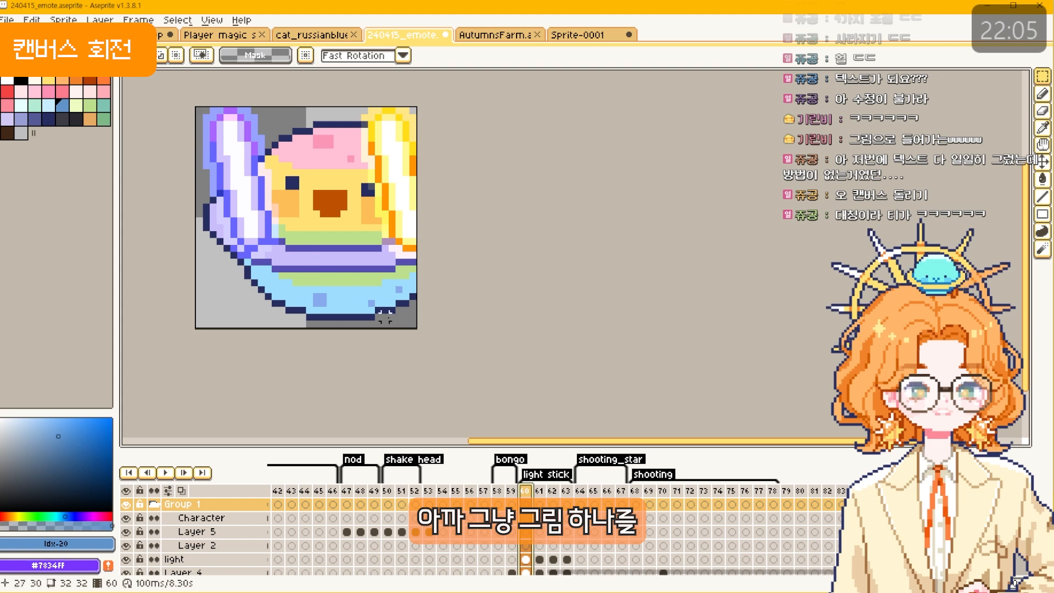
{"action": "key", "text": "shift+h"}
{"action": "key", "text": "ctrl+z"}
{"action": "left_click", "coordinate": [528, 559]}
{"action": "scroll", "coordinate": [531, 558], "scroll_direction": "down", "scroll_amount": 2}
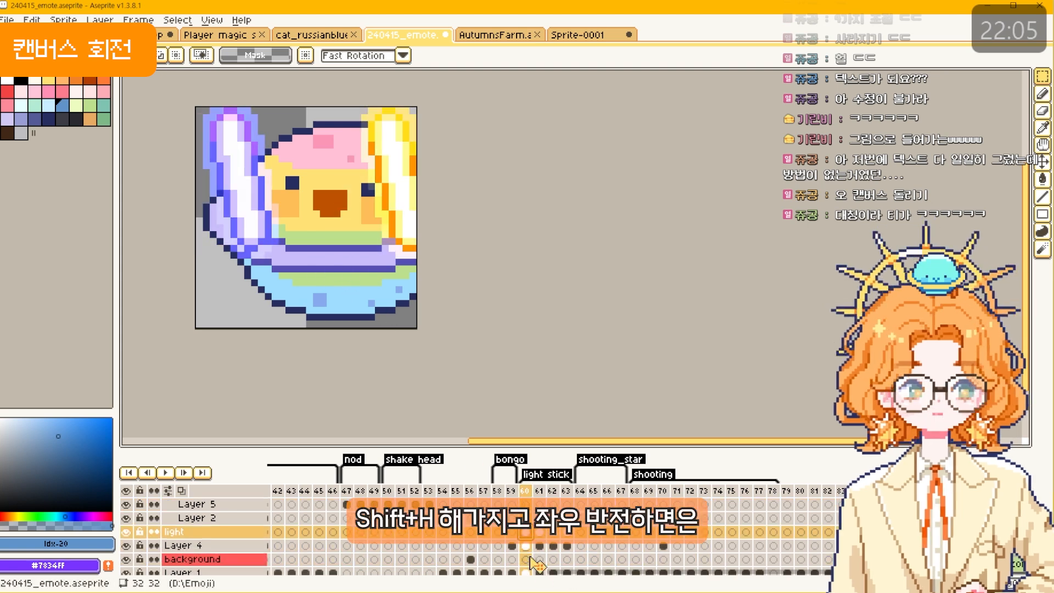
{"action": "scroll", "coordinate": [530, 558], "scroll_direction": "down", "scroll_amount": 1}
{"action": "left_click", "coordinate": [526, 559]}
{"action": "key", "text": "shift+h"}
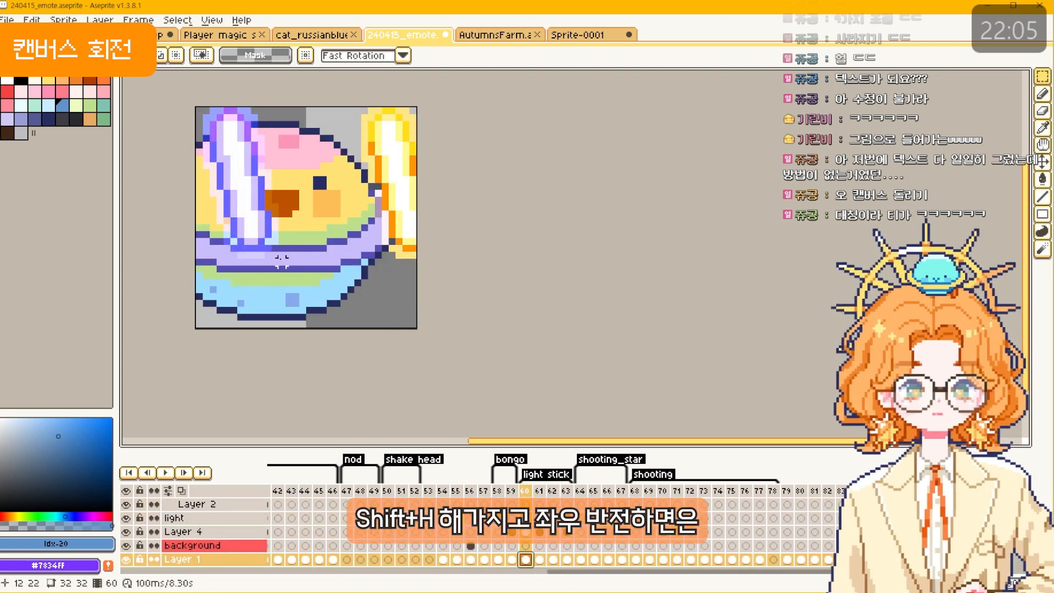
Step: Compare frame 60 of the emote with the frames right after it to check which drawings are flipped
{"action": "left_click", "coordinate": [540, 491]}
{"action": "left_click", "coordinate": [526, 491]}
{"action": "left_click", "coordinate": [542, 492]}
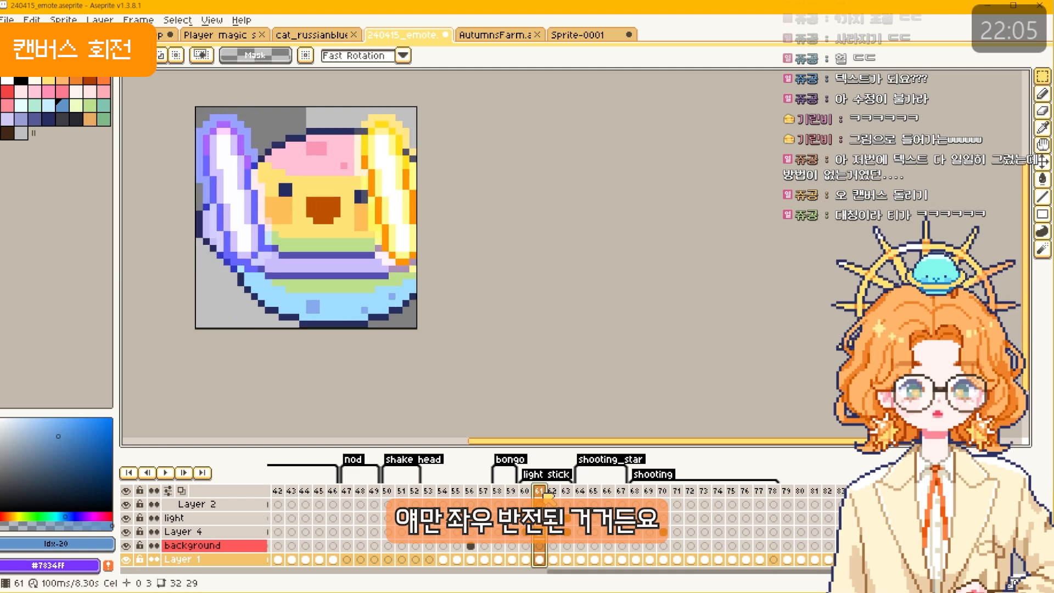
{"action": "left_click_drag", "start_coordinate": [547, 495], "coordinate": [555, 497]}
{"action": "left_click", "coordinate": [526, 491]}
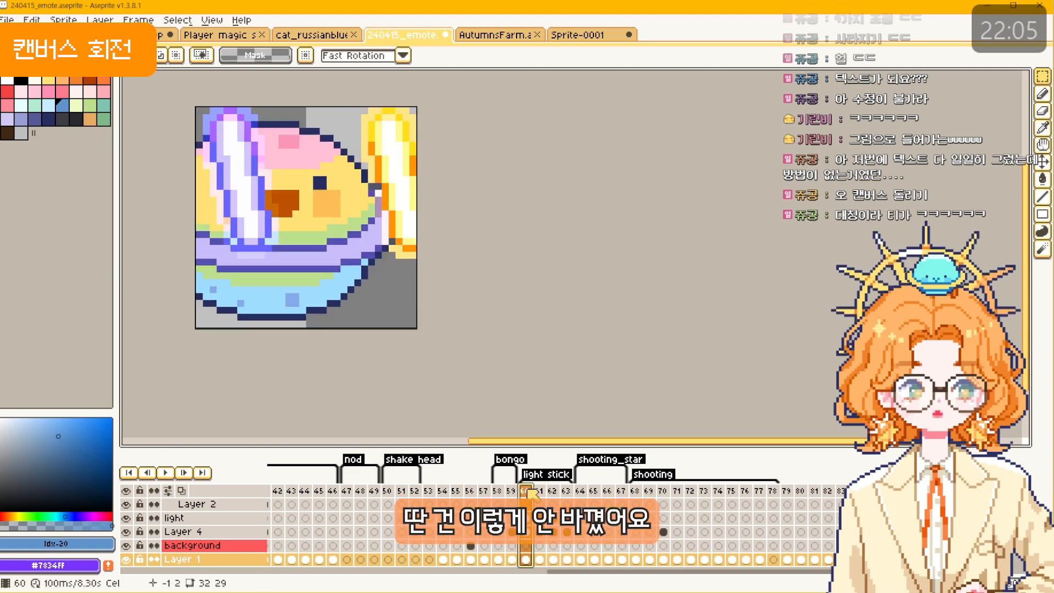
Step: Try flipping the emote's entire canvas horizontally, look through the frames after frame 60, and undo the flip
{"action": "left_click", "coordinate": [63, 20]}
{"action": "mouse_move", "coordinate": [93, 109]}
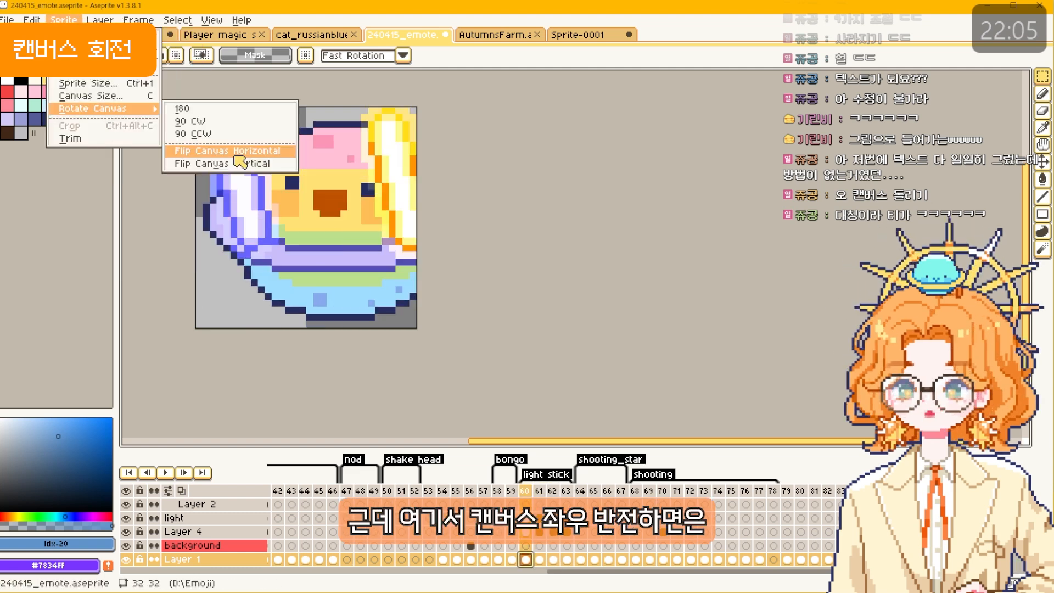
{"action": "left_click", "coordinate": [277, 158]}
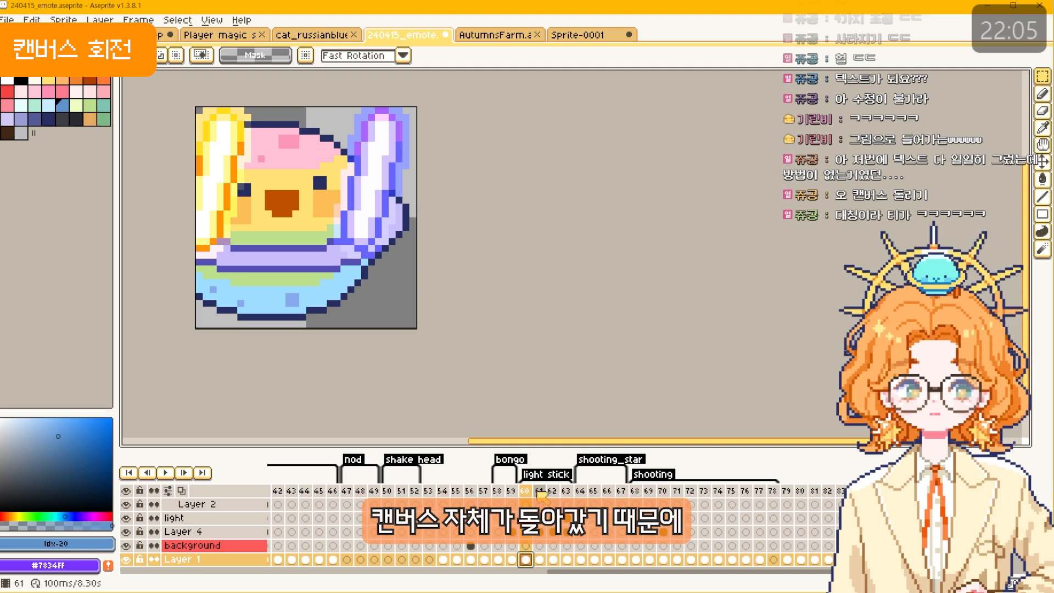
{"action": "left_click_drag", "start_coordinate": [539, 491], "coordinate": [595, 493]}
{"action": "key", "text": "ctrl+z"}
Step: Switch to the 240806_2 character sprite, show the Preview window, and place it beside the canvas
{"action": "left_click", "coordinate": [149, 37]}
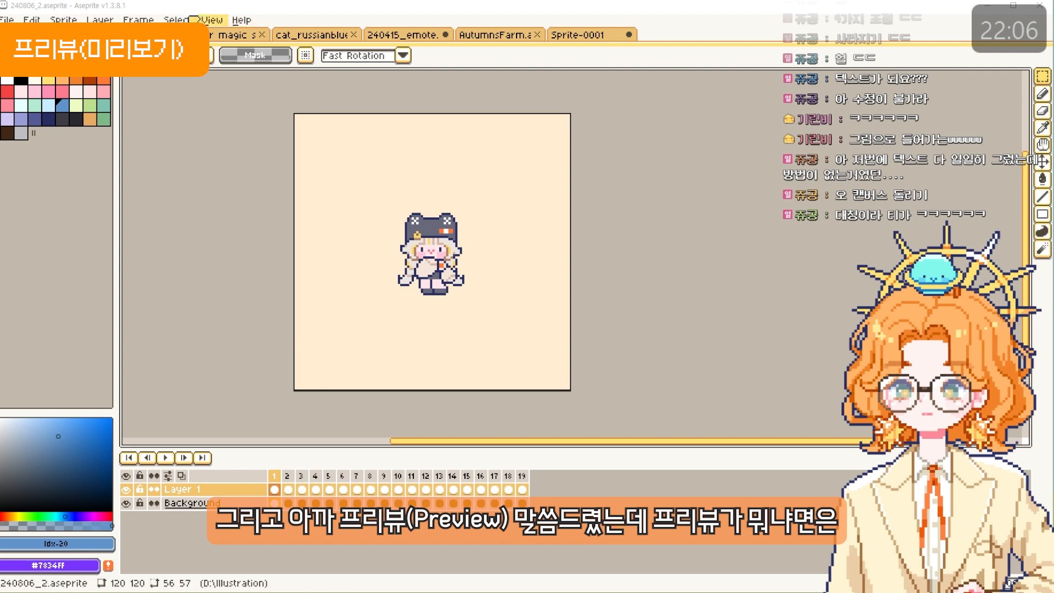
{"action": "left_click", "coordinate": [177, 19]}
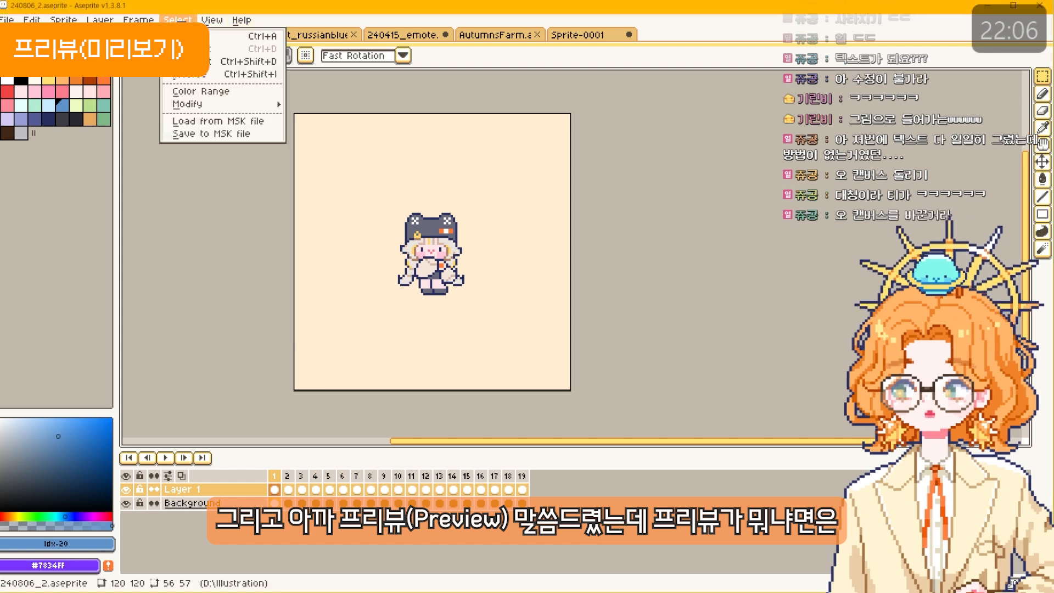
{"action": "mouse_move", "coordinate": [201, 25]}
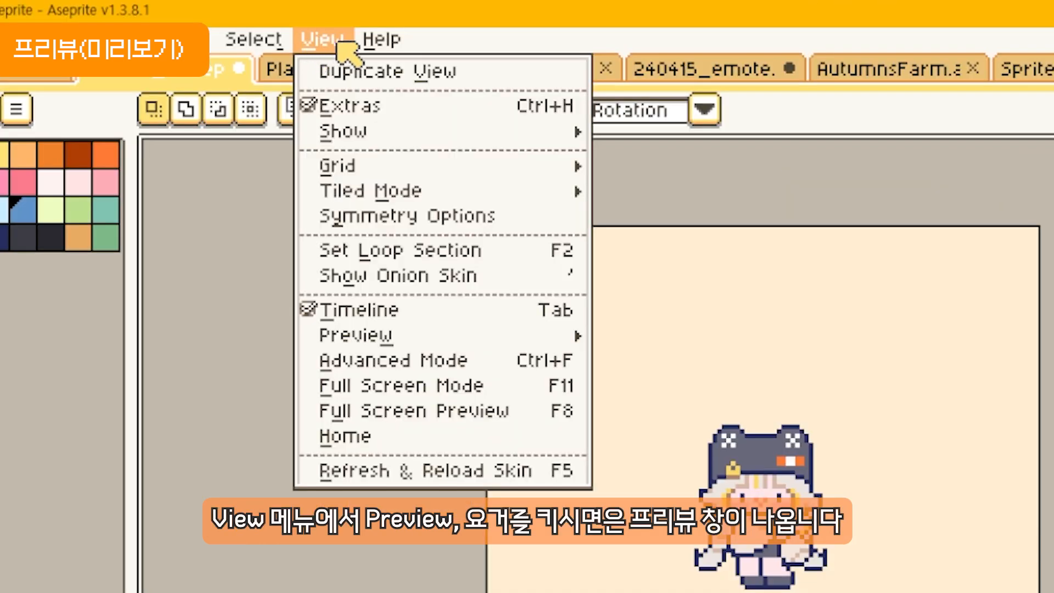
{"action": "mouse_move", "coordinate": [494, 344]}
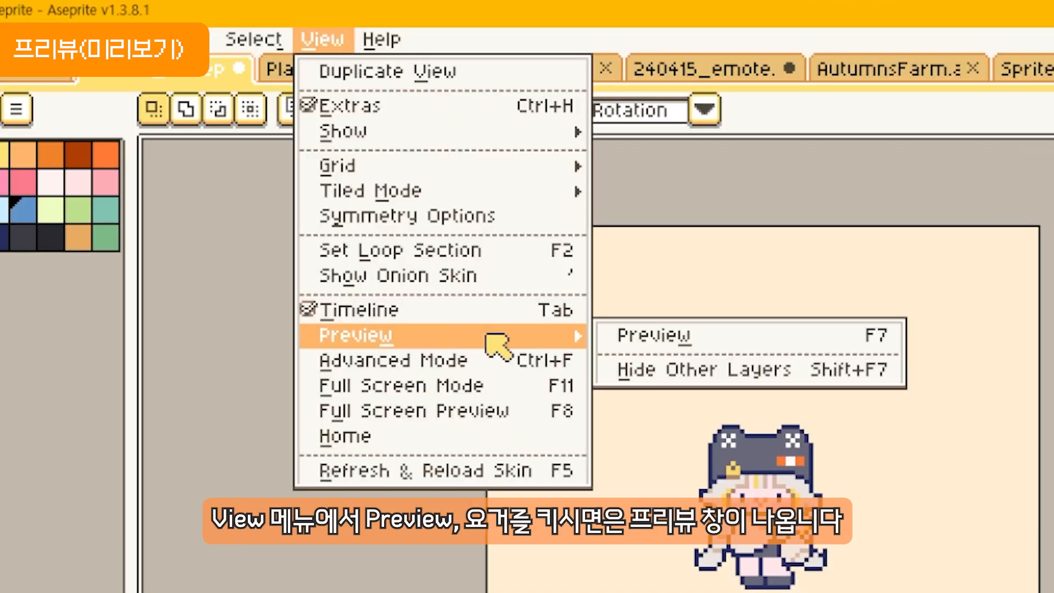
{"action": "left_click", "coordinate": [678, 343]}
{"action": "left_click_drag", "start_coordinate": [982, 464], "coordinate": [162, 146]}
{"action": "left_click_drag", "start_coordinate": [162, 146], "coordinate": [163, 147]}
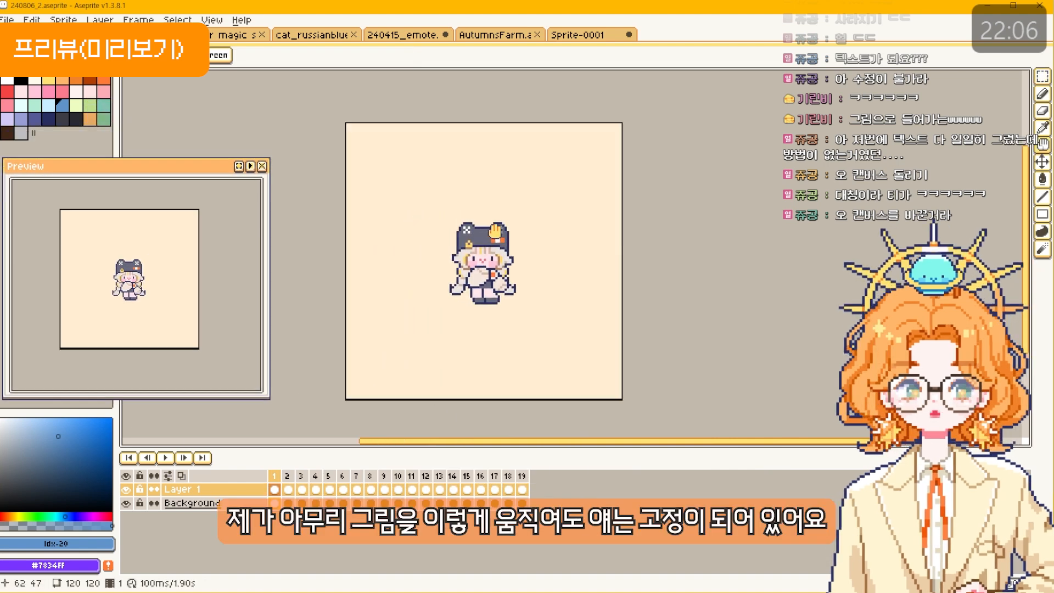
Step: Pick the character's dark navy outline colour, try a freehand pencil spiral beside the character, and undo it
{"action": "left_click_drag", "start_coordinate": [494, 235], "coordinate": [523, 233]}
{"action": "scroll", "coordinate": [545, 266], "scroll_direction": "up", "scroll_amount": 4}
{"action": "key", "text": "space"}
{"action": "left_click_drag", "start_coordinate": [456, 228], "coordinate": [502, 210]}
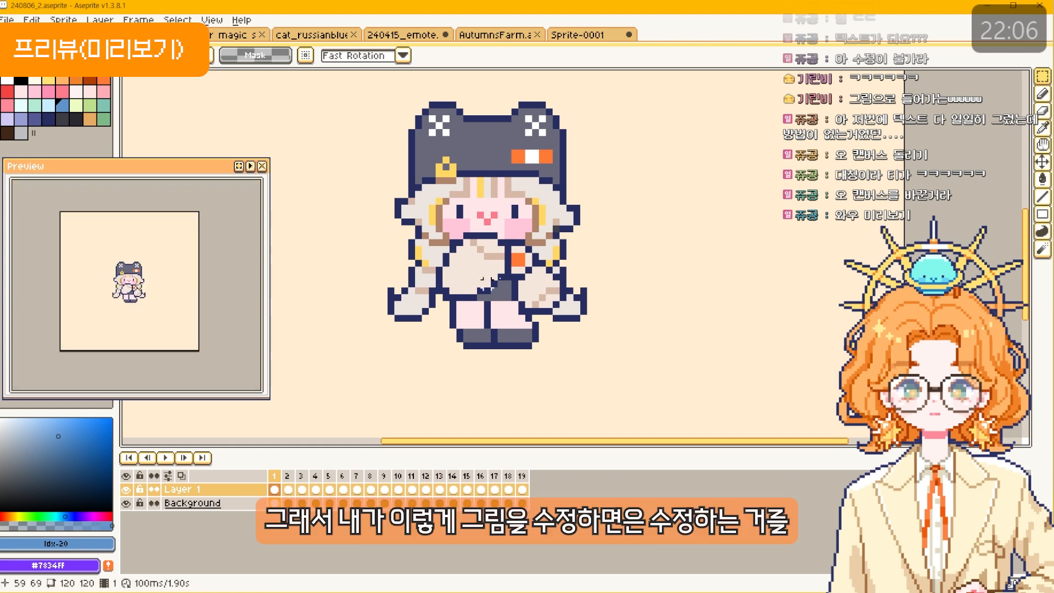
{"action": "key", "text": "b"}
{"action": "left_click", "coordinate": [536, 256], "text": "alt"}
{"action": "mouse_move", "coordinate": [684, 169]}
{"action": "left_mouse_down"}
{"action": "mouse_move", "coordinate": [783, 225]}
{"action": "mouse_move", "coordinate": [708, 292]}
{"action": "left_mouse_up"}
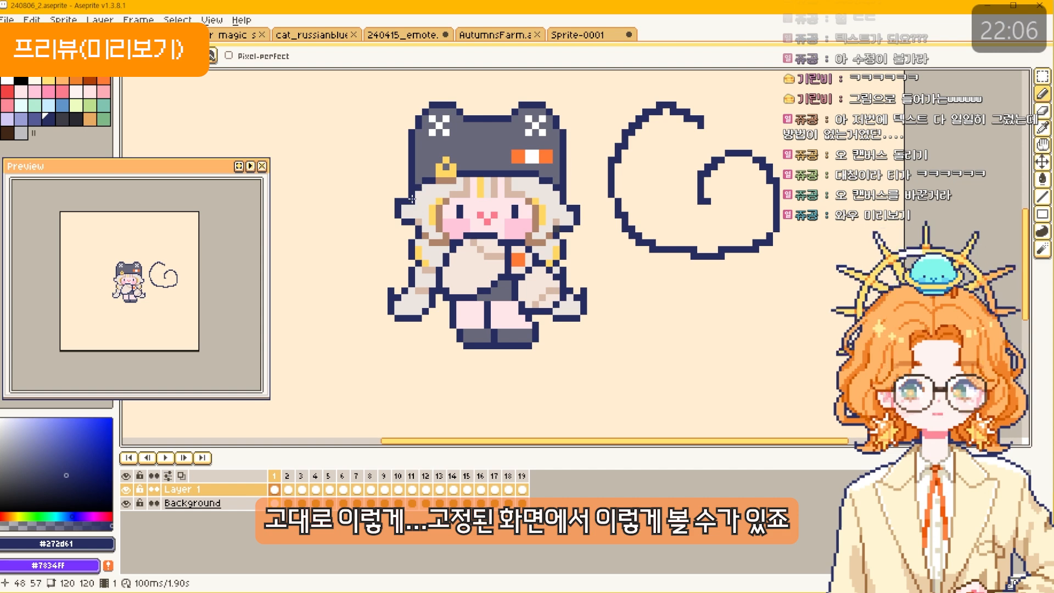
{"action": "key", "text": "ctrl+z"}
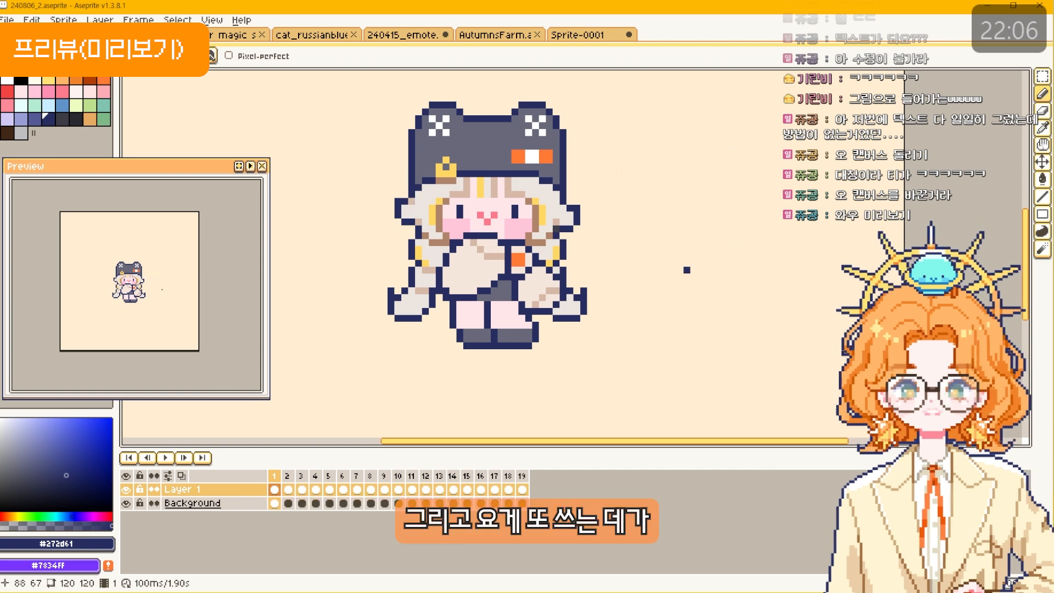
Step: Switch to the 240415_emote sprite, and play and stop its animation in the Preview window
{"action": "left_click", "coordinate": [396, 37]}
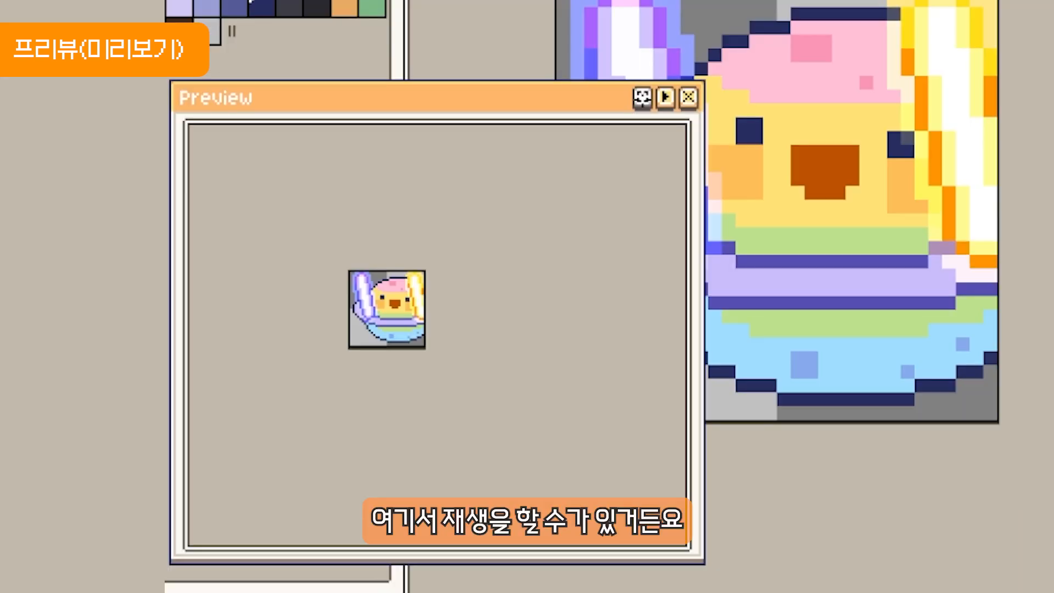
{"action": "left_click", "coordinate": [665, 97]}
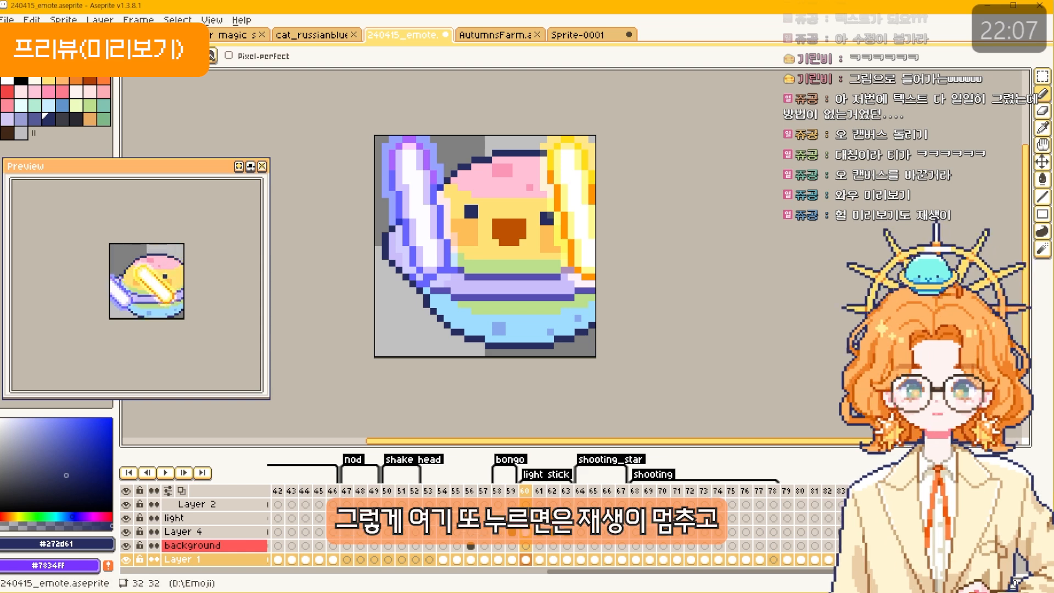
{"action": "left_click", "coordinate": [250, 165]}
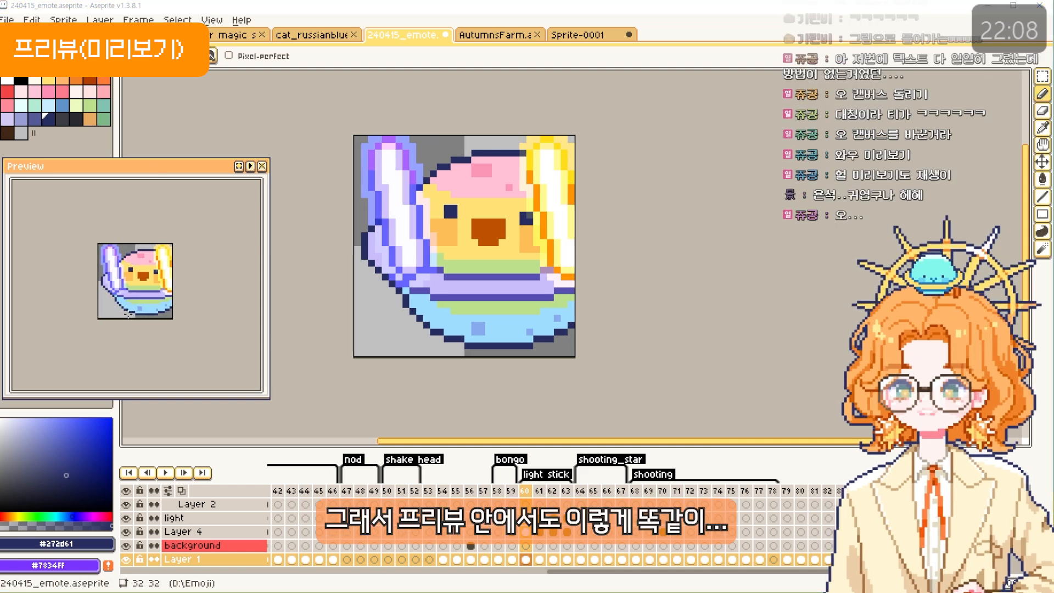
Step: Enlarge, shrink and reposition the emote inside the Preview window
{"action": "scroll", "coordinate": [128, 314], "scroll_direction": "up", "scroll_amount": 5}
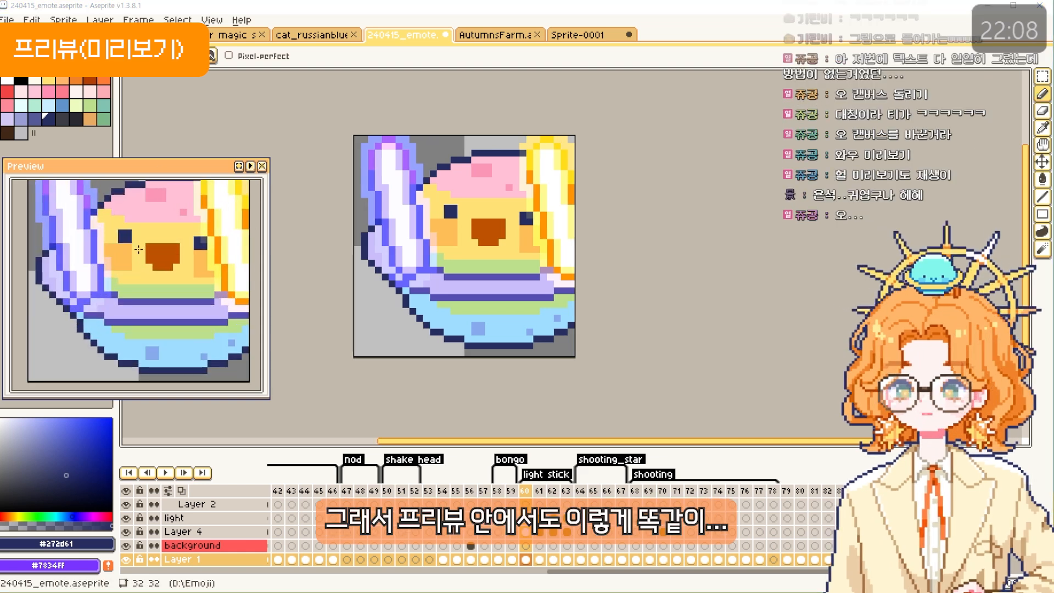
{"action": "scroll", "coordinate": [165, 236], "scroll_direction": "down", "scroll_amount": 5}
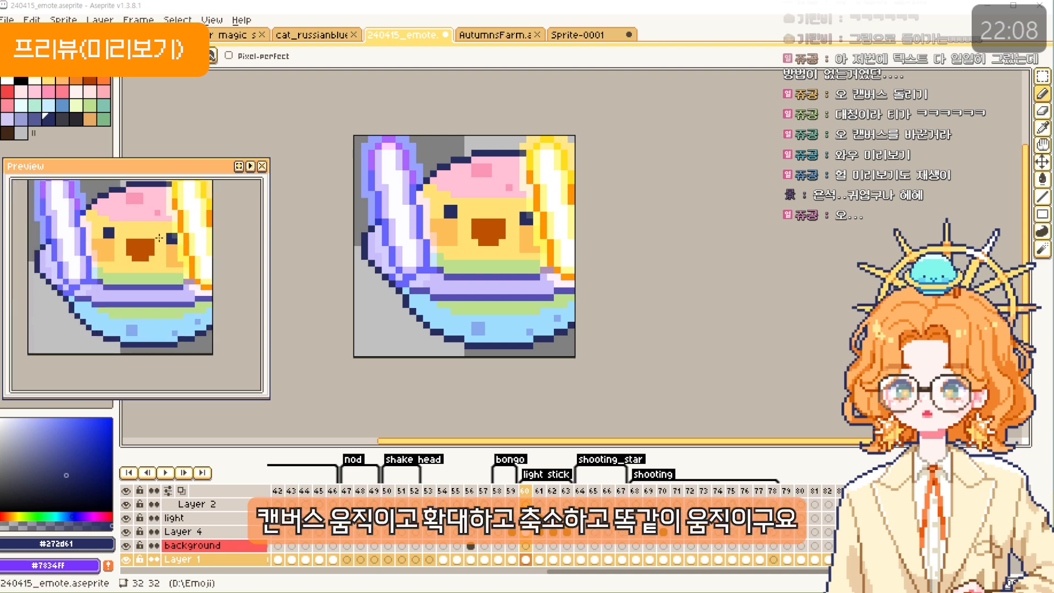
{"action": "scroll", "coordinate": [124, 236], "scroll_direction": "up", "scroll_amount": 1}
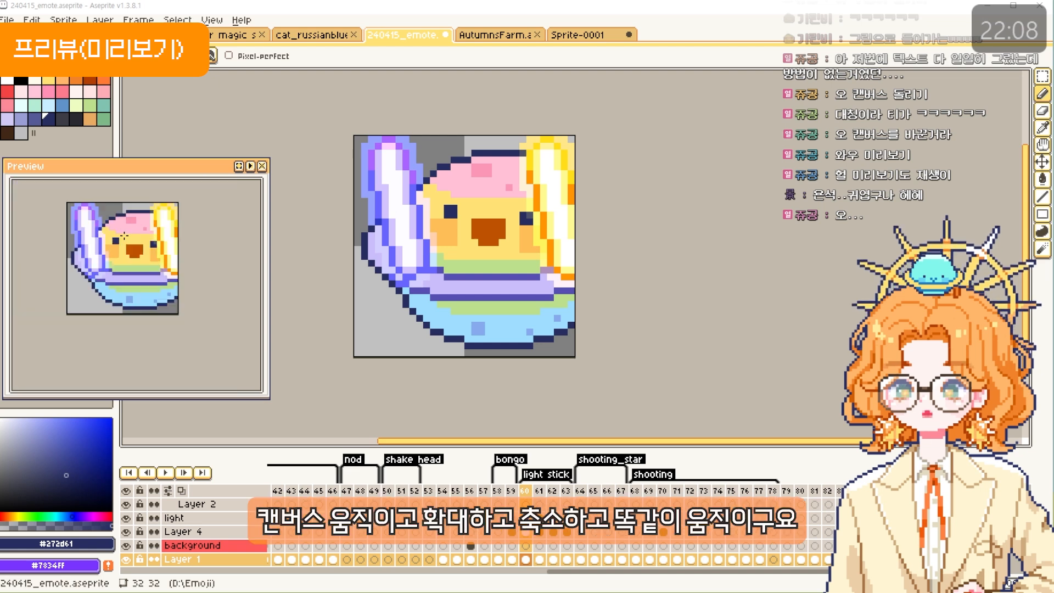
{"action": "left_click_drag", "start_coordinate": [164, 295], "coordinate": [151, 275]}
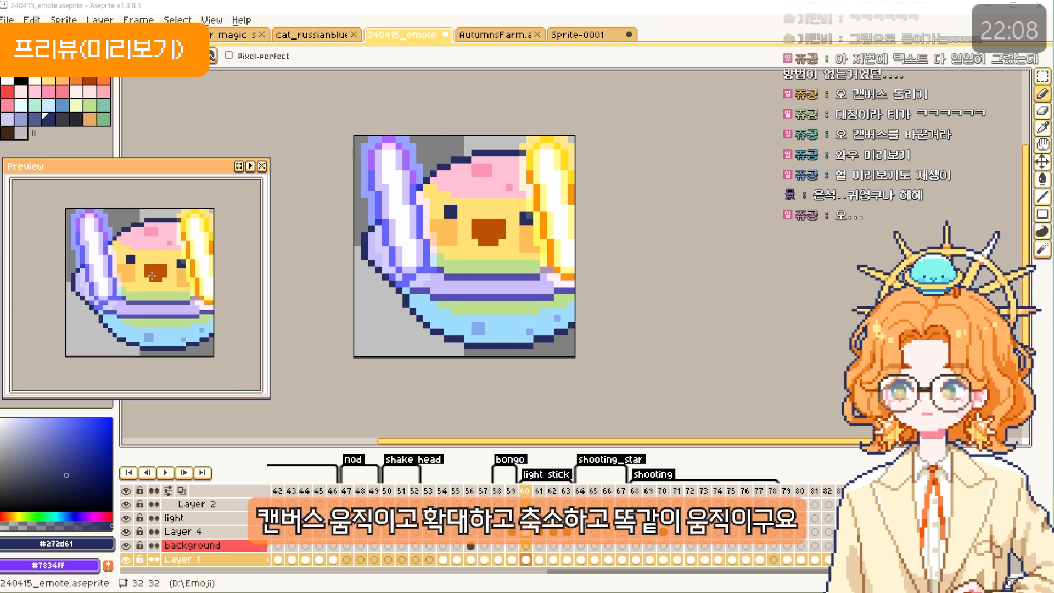
Step: Move the Preview window around, including outside the main program window, and close it
{"action": "left_click_drag", "start_coordinate": [167, 167], "coordinate": [253, 164]}
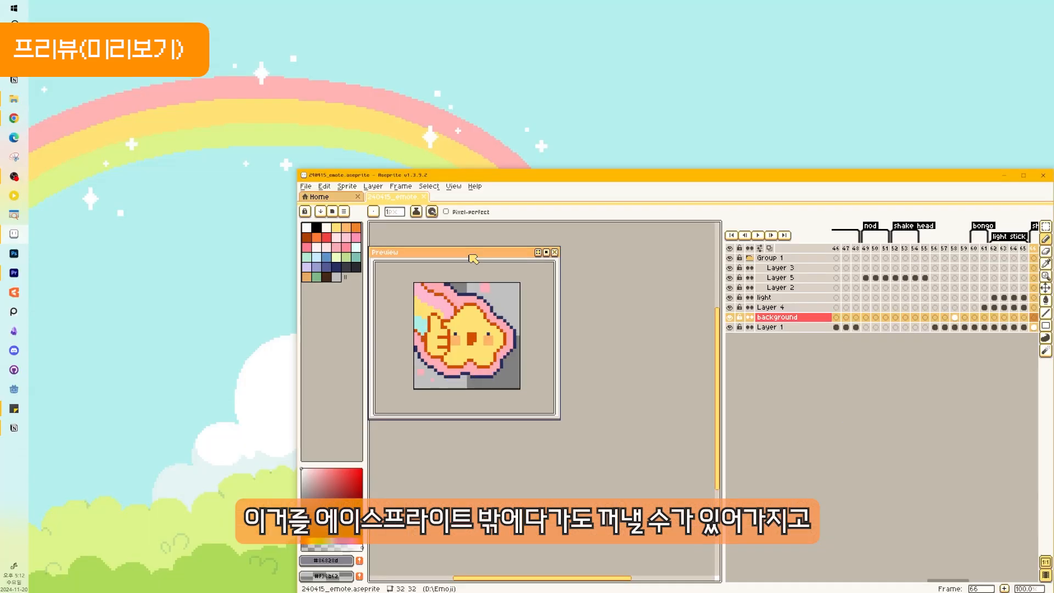
{"action": "left_click_drag", "start_coordinate": [469, 249], "coordinate": [205, 266]}
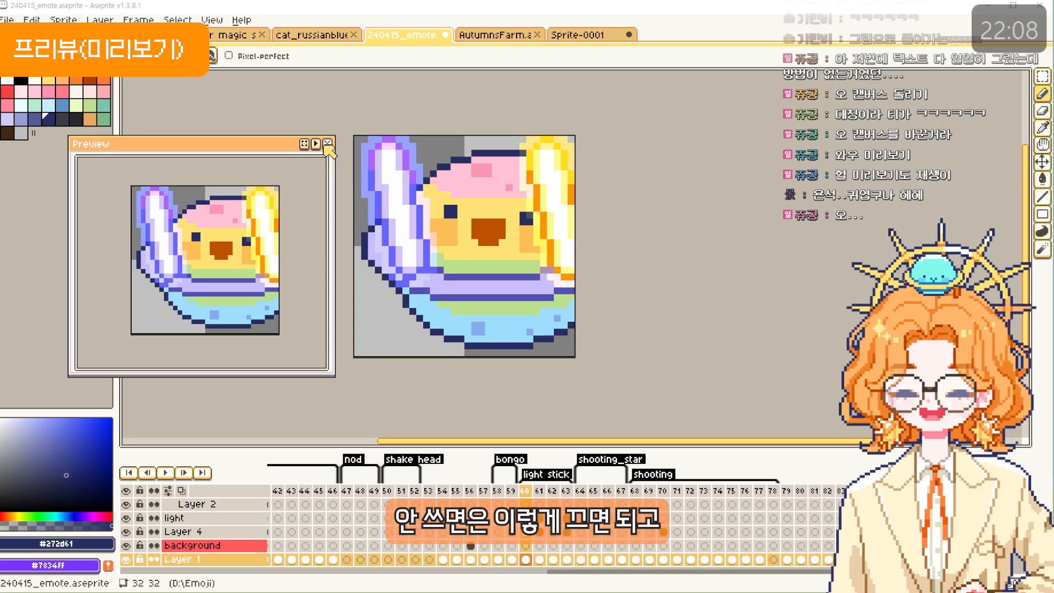
{"action": "key", "text": "F7"}
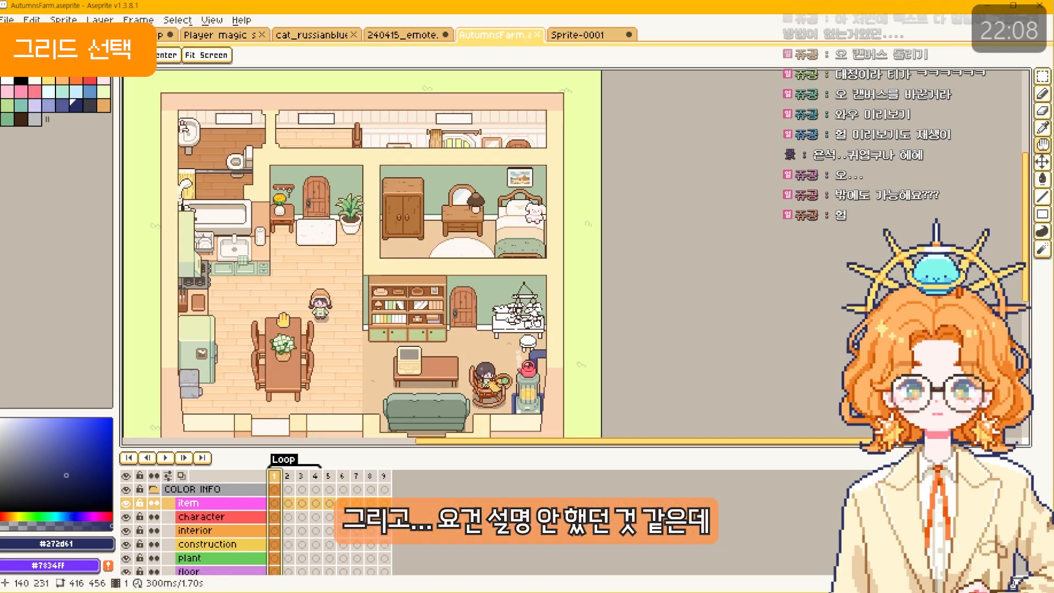
Step: Display the grid over the AutumnsFarm house interior
{"action": "left_click_drag", "start_coordinate": [284, 319], "coordinate": [359, 211]}
{"action": "left_click_drag", "start_coordinate": [423, 246], "coordinate": [368, 270]}
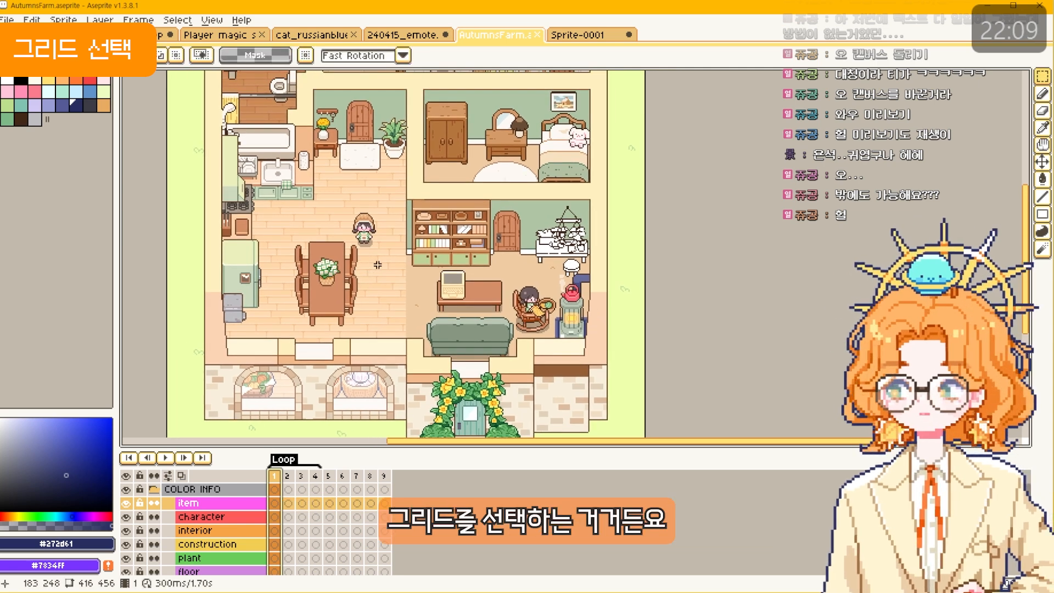
{"action": "scroll", "coordinate": [348, 211], "scroll_direction": "up", "scroll_amount": 2}
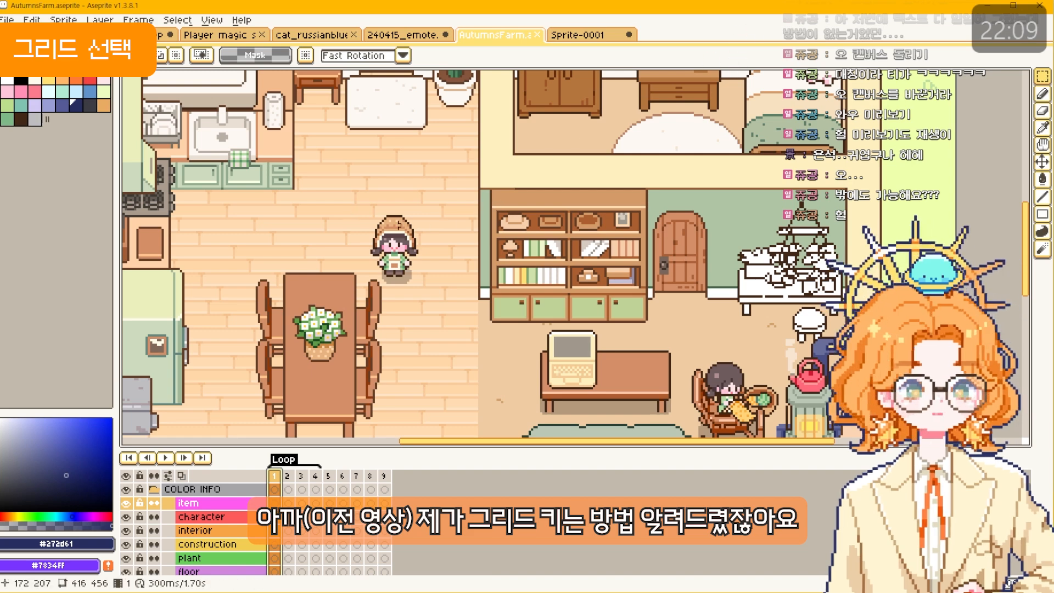
{"action": "left_click", "coordinate": [211, 20]}
{"action": "left_click", "coordinate": [212, 20]}
{"action": "left_click", "coordinate": [212, 20]}
{"action": "mouse_move", "coordinate": [329, 67]}
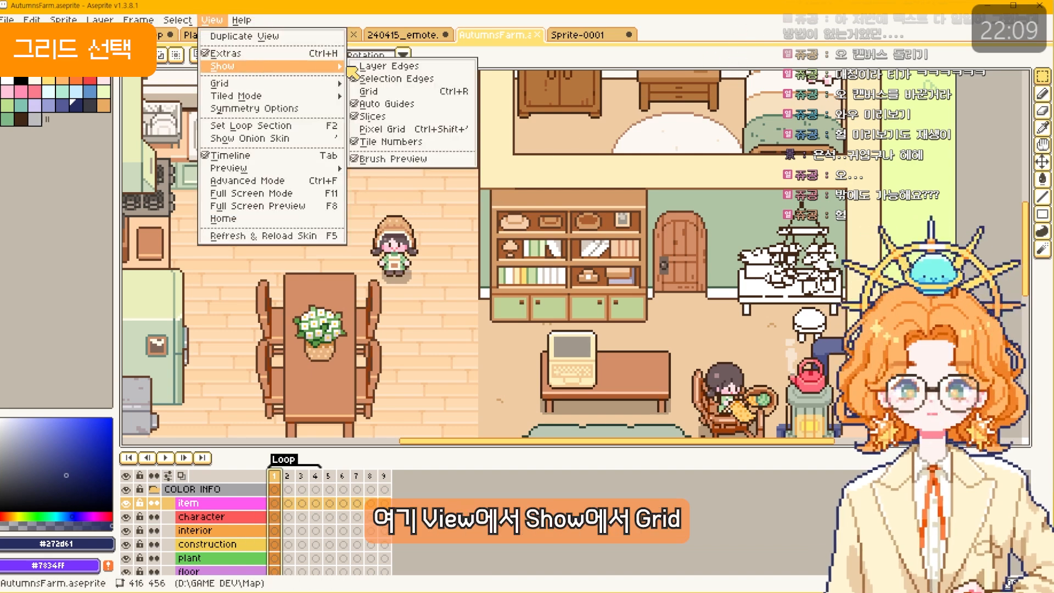
{"action": "left_click", "coordinate": [385, 91]}
Step: Select single 16 × 16 grid cells on the floor and the character, try moving the cell contents, and cancel the move
{"action": "scroll", "coordinate": [373, 227], "scroll_direction": "up", "scroll_amount": 2}
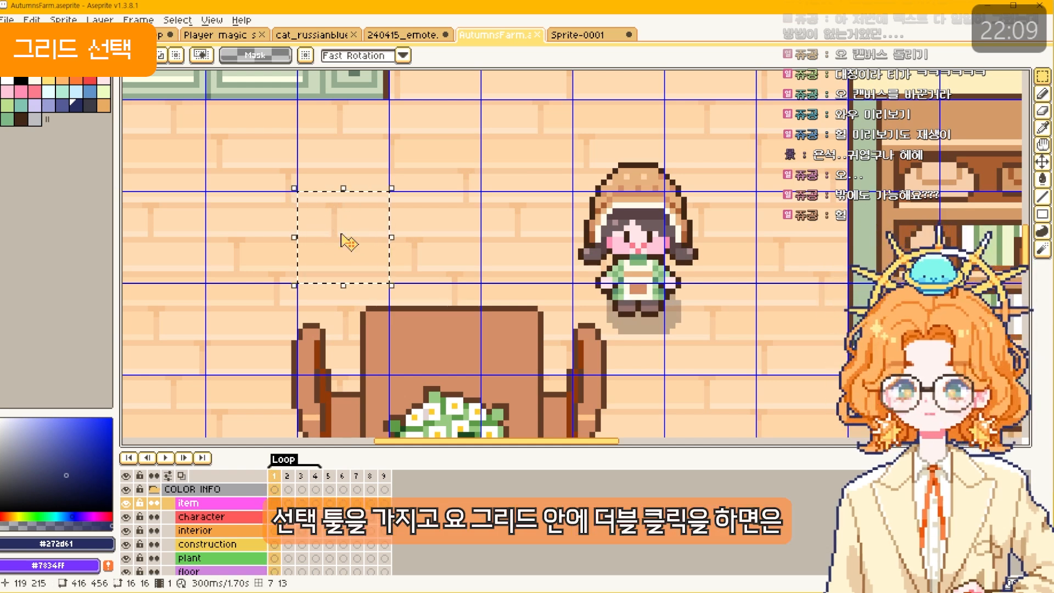
{"action": "double_click", "coordinate": [282, 206]}
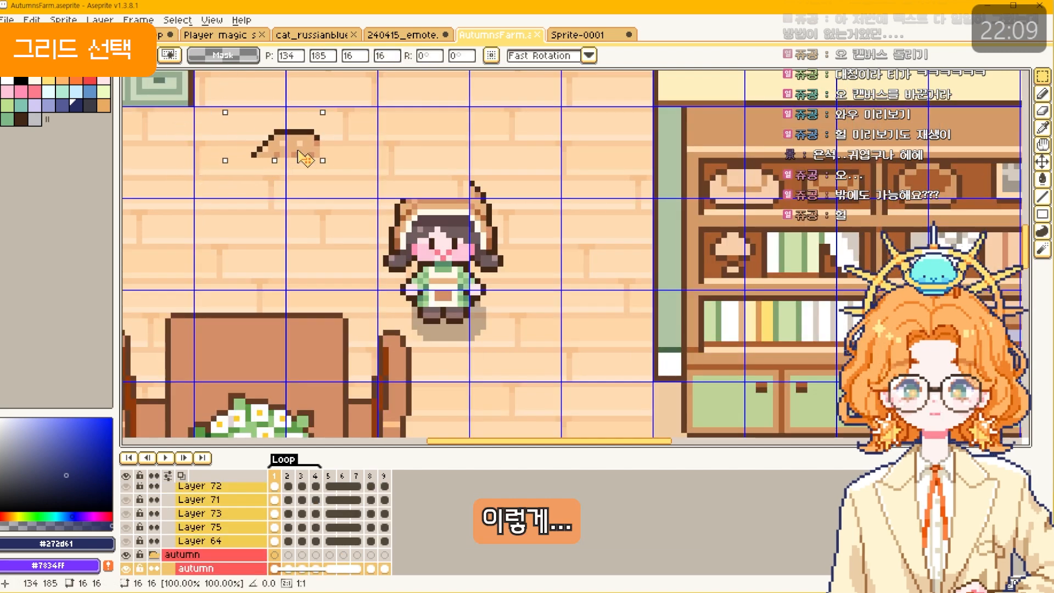
{"action": "left_click_drag", "start_coordinate": [451, 283], "coordinate": [269, 189]}
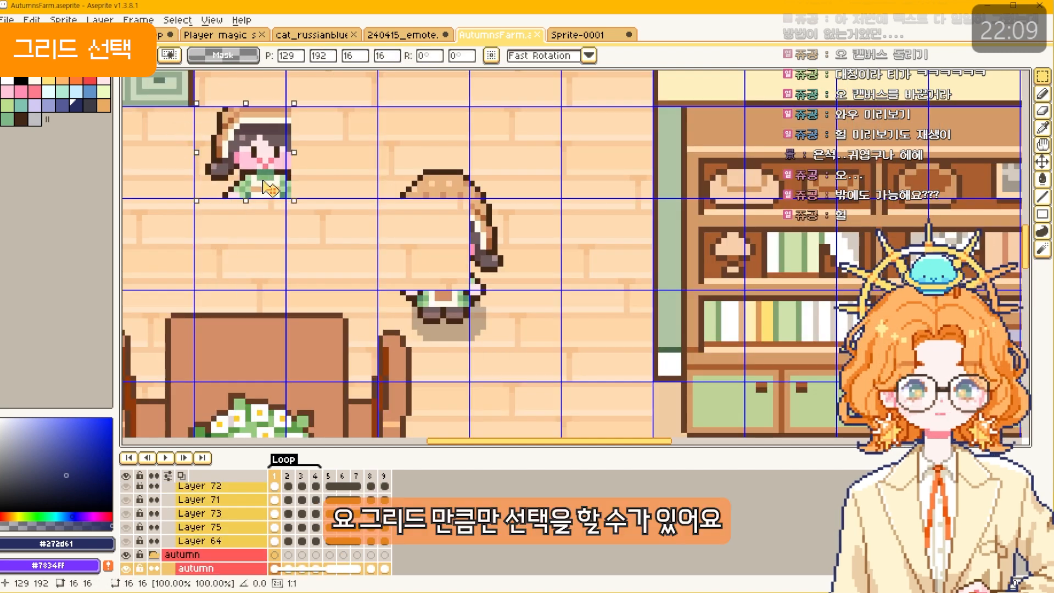
{"action": "key", "text": "Escape"}
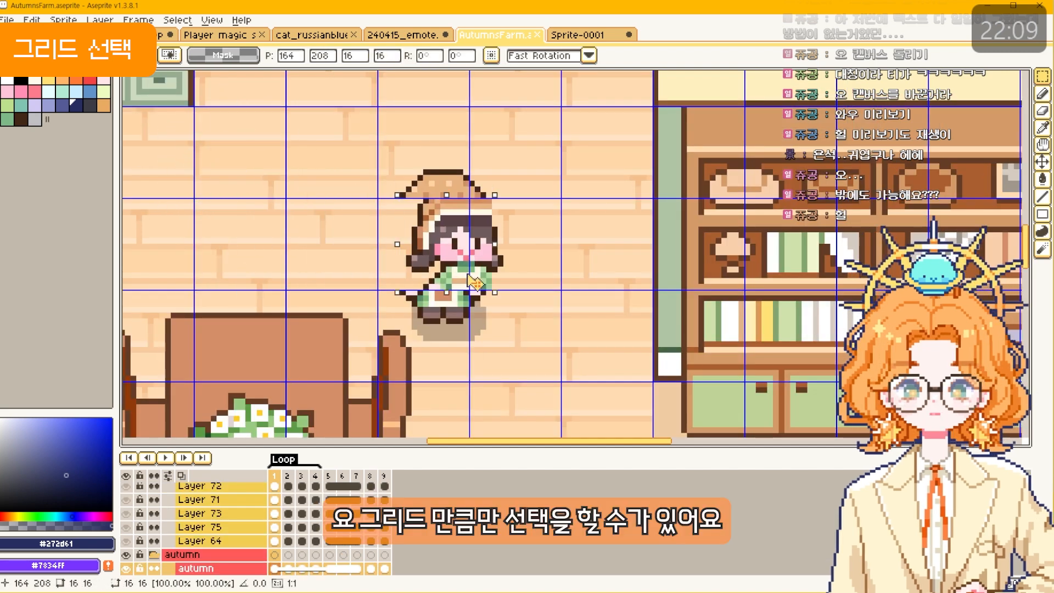
Step: Examine how the rooms, furniture and character of the AutumnsFarm house line up with the tile grid
{"action": "scroll", "coordinate": [546, 286], "scroll_direction": "down", "scroll_amount": 5}
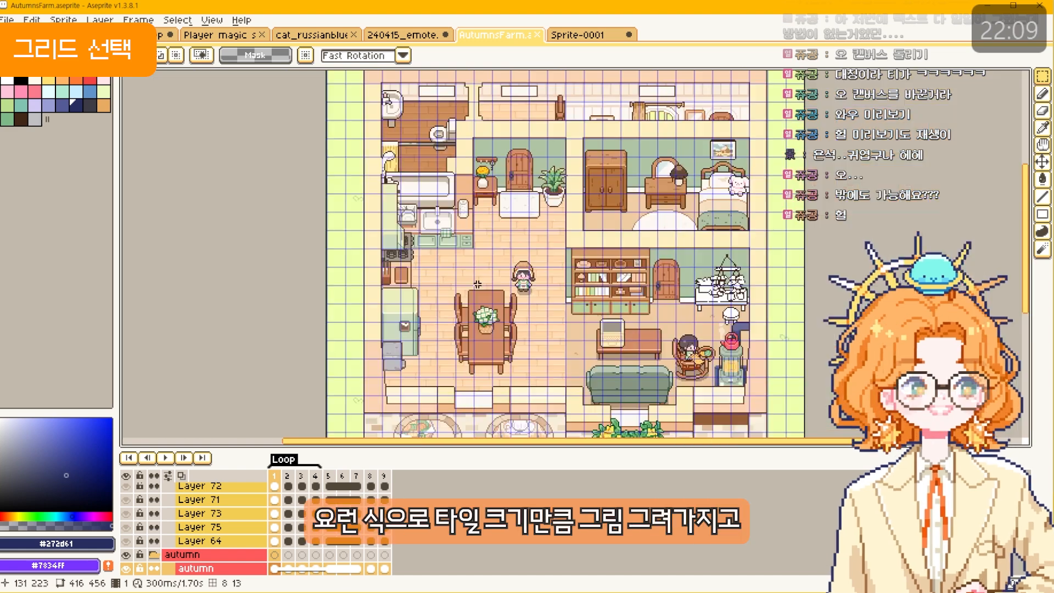
{"action": "scroll", "coordinate": [352, 351], "scroll_direction": "up", "scroll_amount": 2}
{"action": "left_click_drag", "start_coordinate": [348, 349], "coordinate": [336, 357]}
{"action": "scroll", "coordinate": [336, 357], "scroll_direction": "up", "scroll_amount": 1}
{"action": "scroll", "coordinate": [336, 357], "scroll_direction": "down", "scroll_amount": 2}
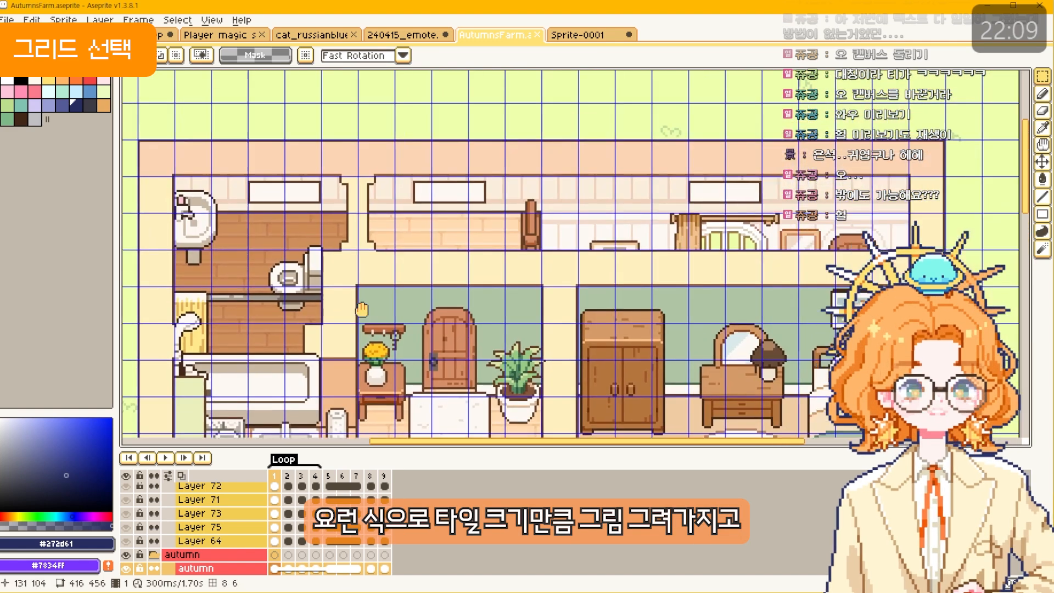
{"action": "scroll", "coordinate": [374, 265], "scroll_direction": "up", "scroll_amount": 2}
{"action": "key", "text": "z"}
{"action": "scroll", "coordinate": [470, 290], "scroll_direction": "down", "scroll_amount": 2}
{"action": "scroll", "coordinate": [471, 307], "scroll_direction": "up", "scroll_amount": 2}
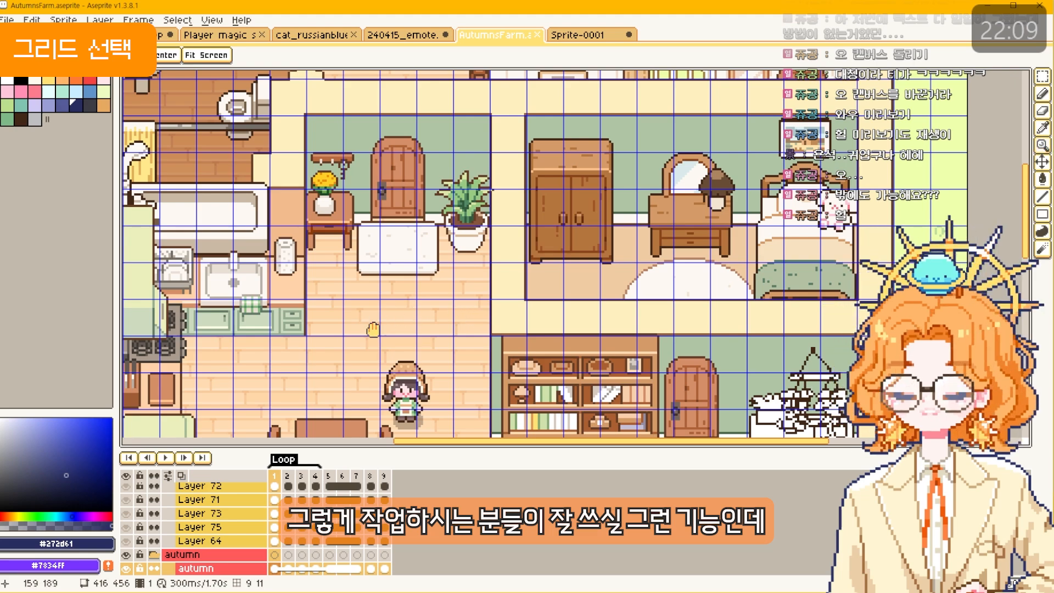
{"action": "left_click_drag", "start_coordinate": [364, 331], "coordinate": [432, 235]}
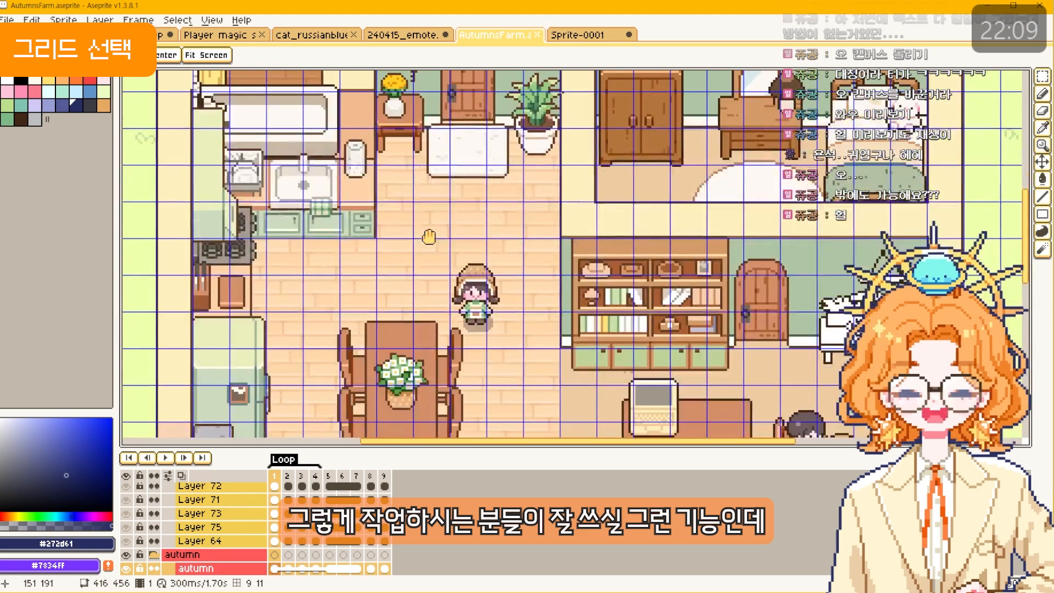
Step: Turn on Snap to Grid for the AutumnsFarm sprite
{"action": "left_click", "coordinate": [211, 21]}
{"action": "mouse_move", "coordinate": [270, 88]}
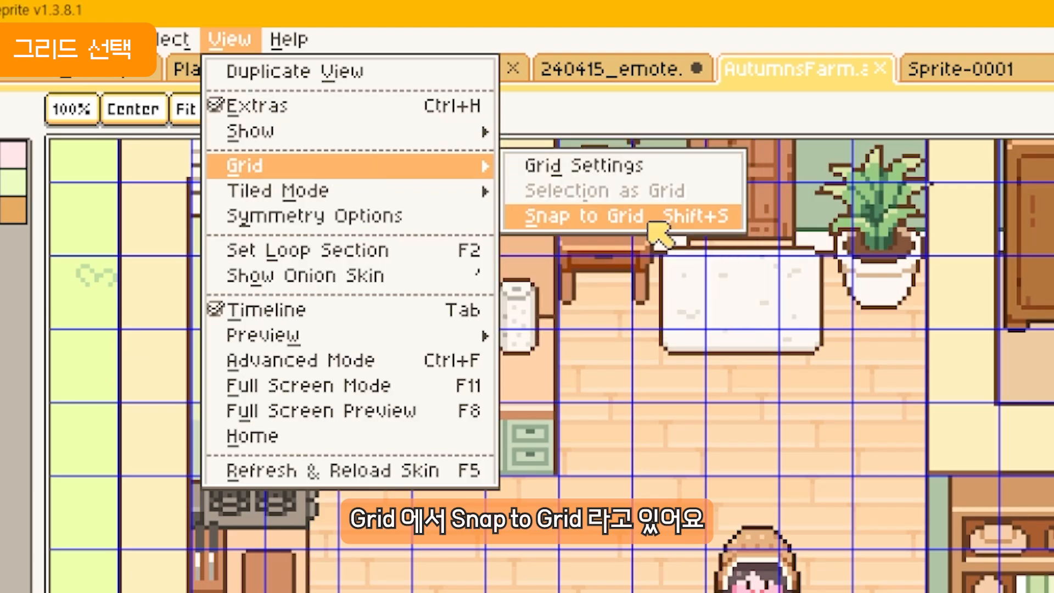
{"action": "left_click", "coordinate": [649, 228]}
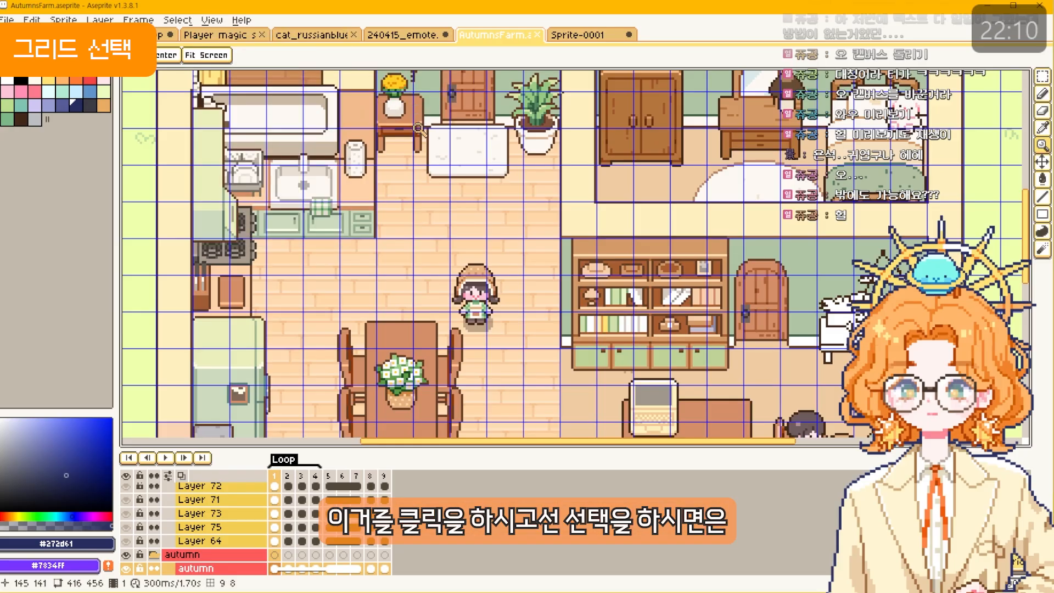
Step: Try several grid-snapped rectangular selections on the kitchen floor, and undo back to a single 16 × 16 cell near the character
{"action": "left_click", "coordinate": [426, 276]}
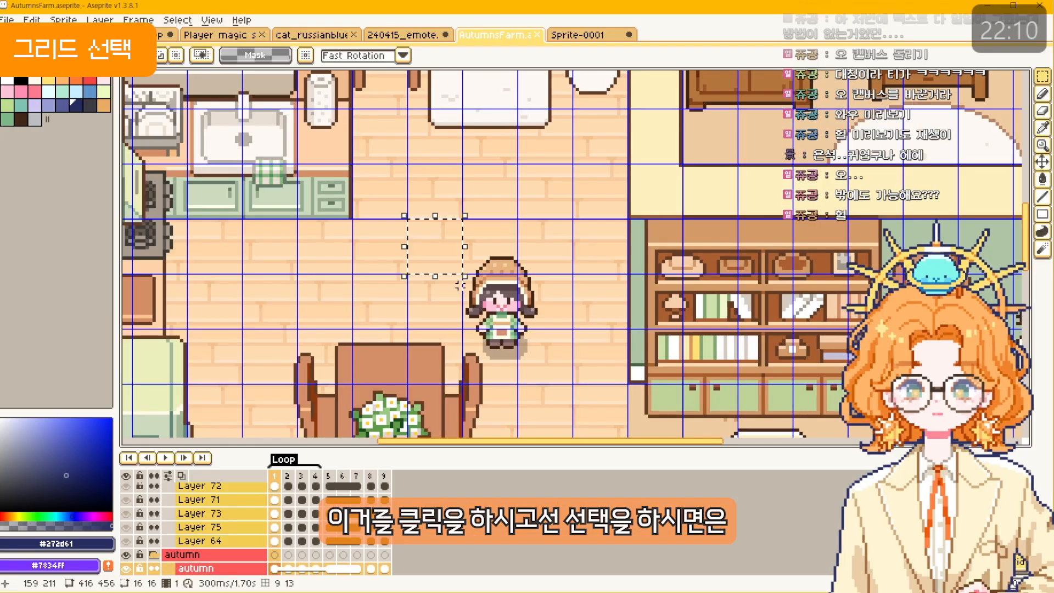
{"action": "left_click_drag", "start_coordinate": [462, 165], "coordinate": [457, 254]}
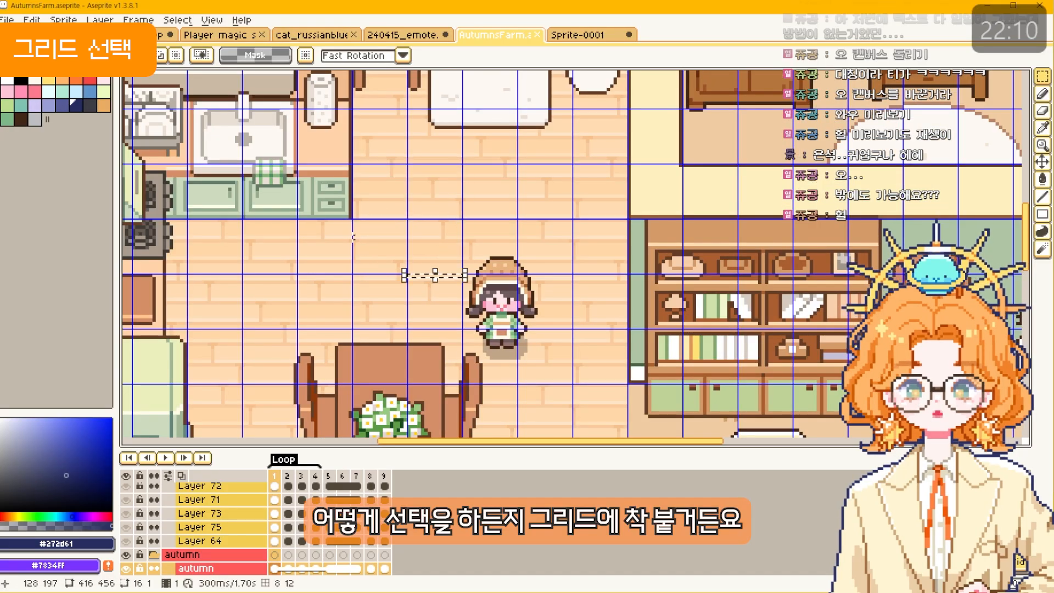
{"action": "left_click_drag", "start_coordinate": [354, 237], "coordinate": [357, 285]}
{"action": "left_click_drag", "start_coordinate": [353, 231], "coordinate": [422, 268]}
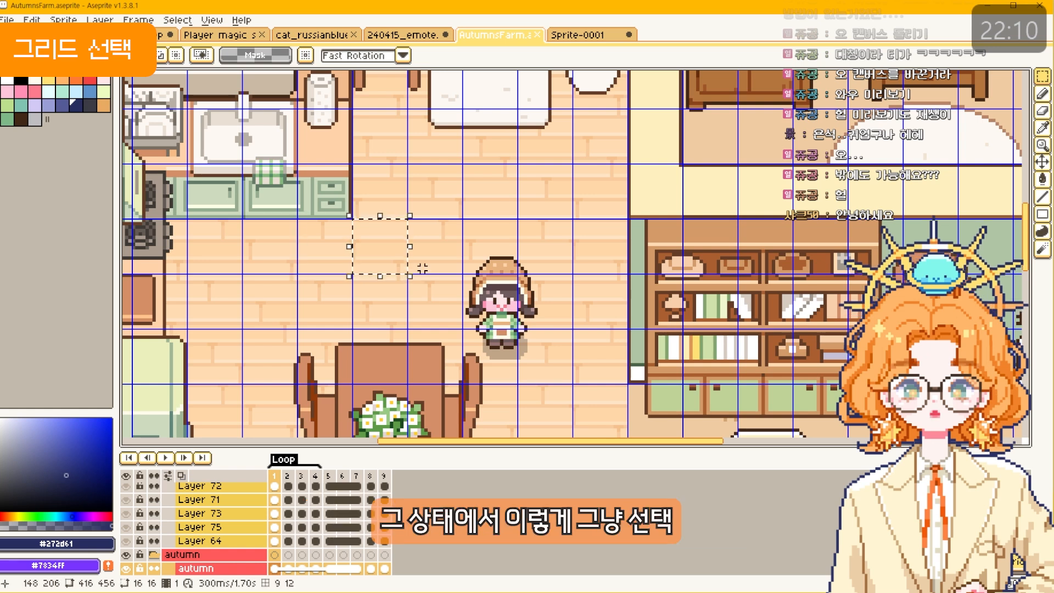
{"action": "mouse_move", "coordinate": [472, 178]}
{"action": "left_mouse_down"}
{"action": "mouse_move", "coordinate": [509, 207]}
{"action": "mouse_move", "coordinate": [433, 253]}
{"action": "mouse_move", "coordinate": [329, 251]}
{"action": "mouse_move", "coordinate": [264, 272]}
{"action": "left_mouse_up"}
{"action": "left_click_drag", "start_coordinate": [410, 222], "coordinate": [439, 247]}
{"action": "key", "text": "ctrl+z"}
{"action": "key", "text": "ctrl+z"}
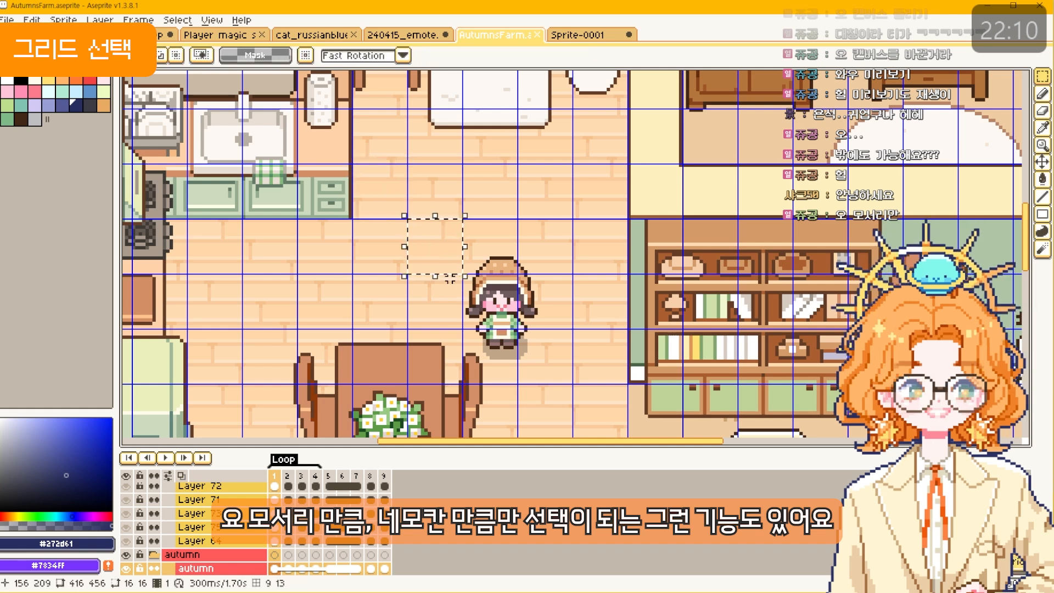
Step: Try drawing grid-snapped pencil lines along the tile edges on the kitchen floor, and undo them
{"action": "left_click", "coordinate": [405, 271]}
{"action": "mouse_move", "coordinate": [353, 268]}
{"action": "left_mouse_down"}
{"action": "mouse_move", "coordinate": [429, 282]}
{"action": "mouse_move", "coordinate": [300, 280]}
{"action": "mouse_move", "coordinate": [240, 299]}
{"action": "left_mouse_up"}
{"action": "mouse_move", "coordinate": [350, 288]}
{"action": "left_mouse_down"}
{"action": "mouse_move", "coordinate": [353, 337]}
{"action": "mouse_move", "coordinate": [305, 326]}
{"action": "left_mouse_up"}
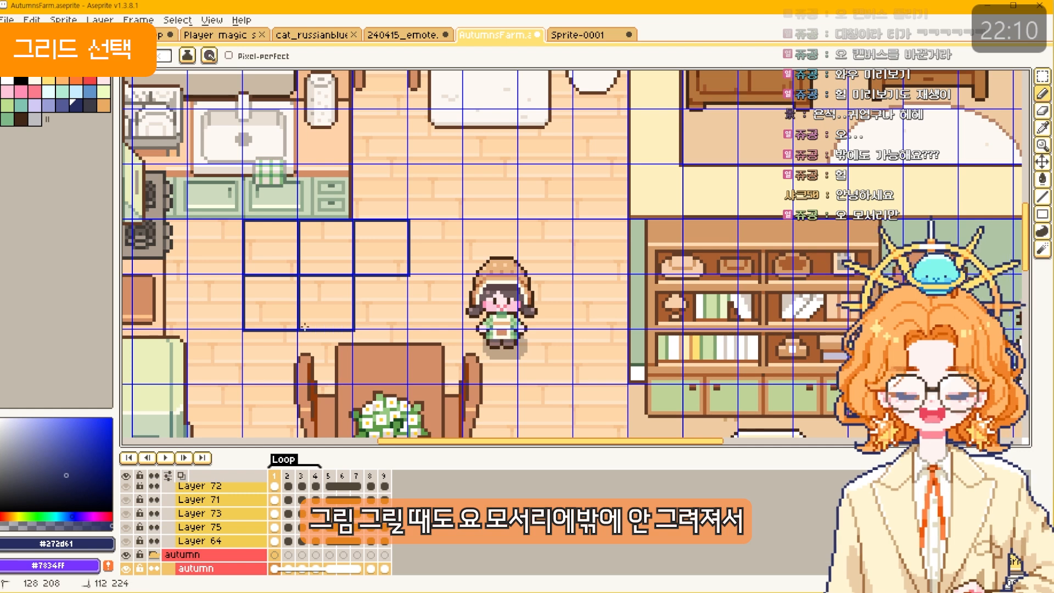
{"action": "mouse_move", "coordinate": [412, 331]}
{"action": "left_mouse_down"}
{"action": "mouse_move", "coordinate": [379, 327]}
{"action": "mouse_move", "coordinate": [454, 223]}
{"action": "mouse_move", "coordinate": [407, 239]}
{"action": "left_mouse_up"}
{"action": "key", "text": "ctrl+z"}
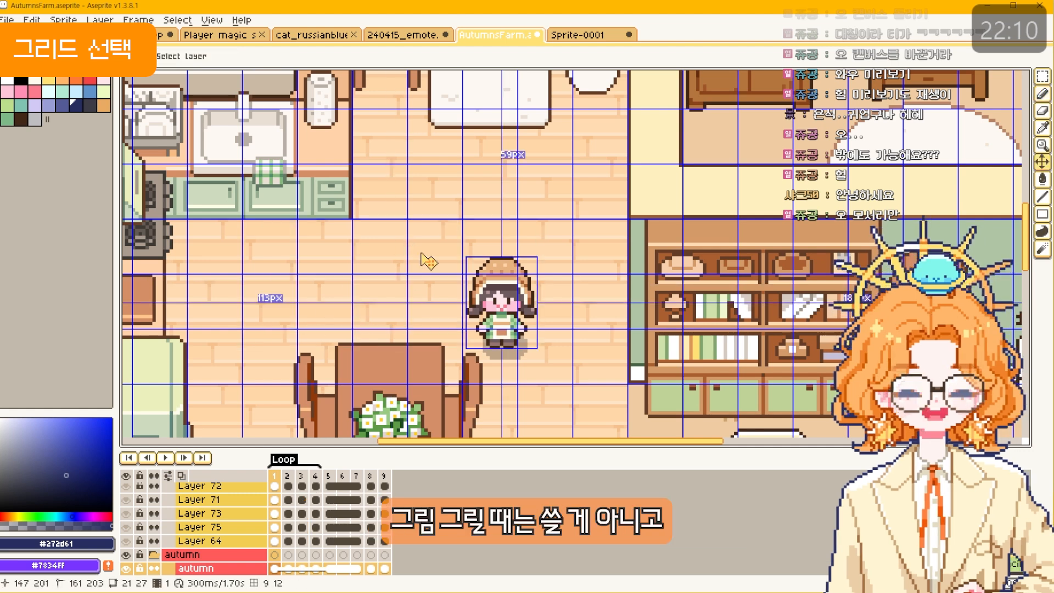
Step: Try moving the 16 × 16 cell holding part of the character's hat across the grid, and clear the selection
{"action": "mouse_move", "coordinate": [410, 272]}
{"action": "left_mouse_down"}
{"action": "mouse_move", "coordinate": [470, 269]}
{"action": "mouse_move", "coordinate": [417, 273]}
{"action": "left_mouse_up"}
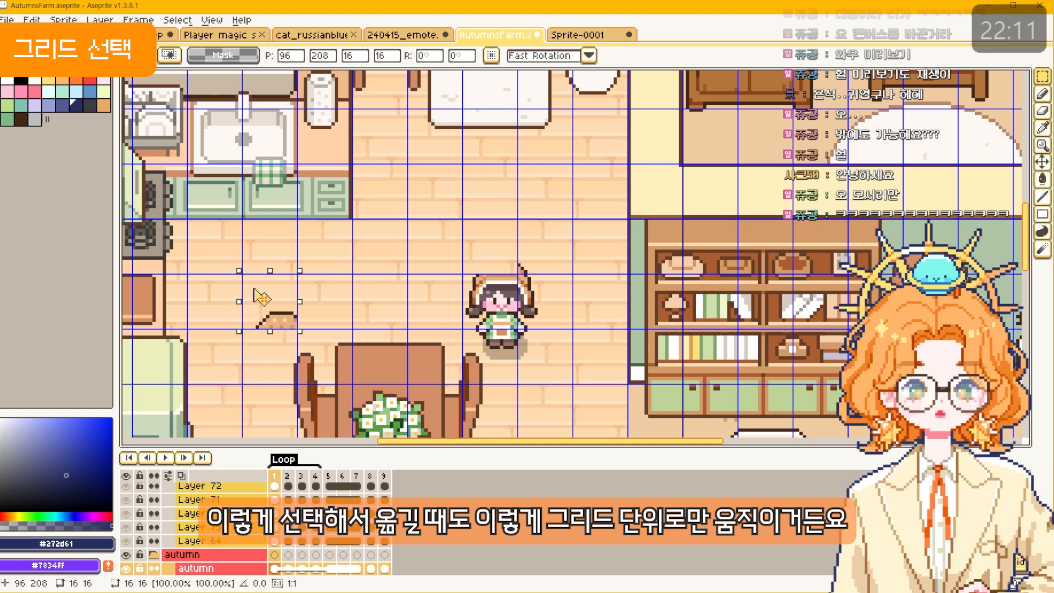
{"action": "left_click_drag", "start_coordinate": [255, 290], "coordinate": [384, 246]}
{"action": "left_click_drag", "start_coordinate": [483, 184], "coordinate": [494, 232]}
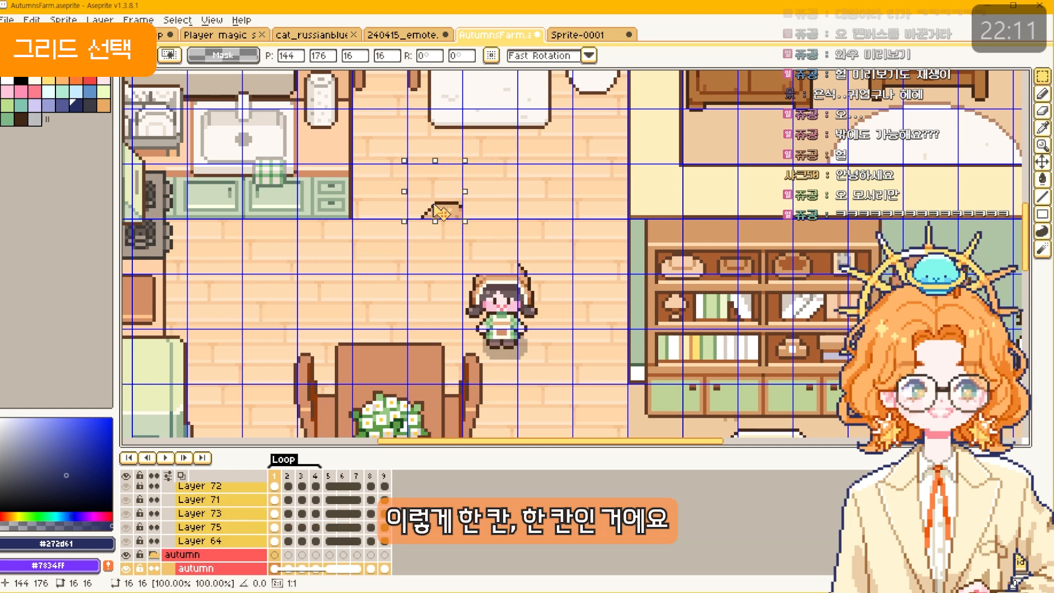
{"action": "left_click_drag", "start_coordinate": [557, 215], "coordinate": [502, 270]}
{"action": "key", "text": "ctrl+d"}
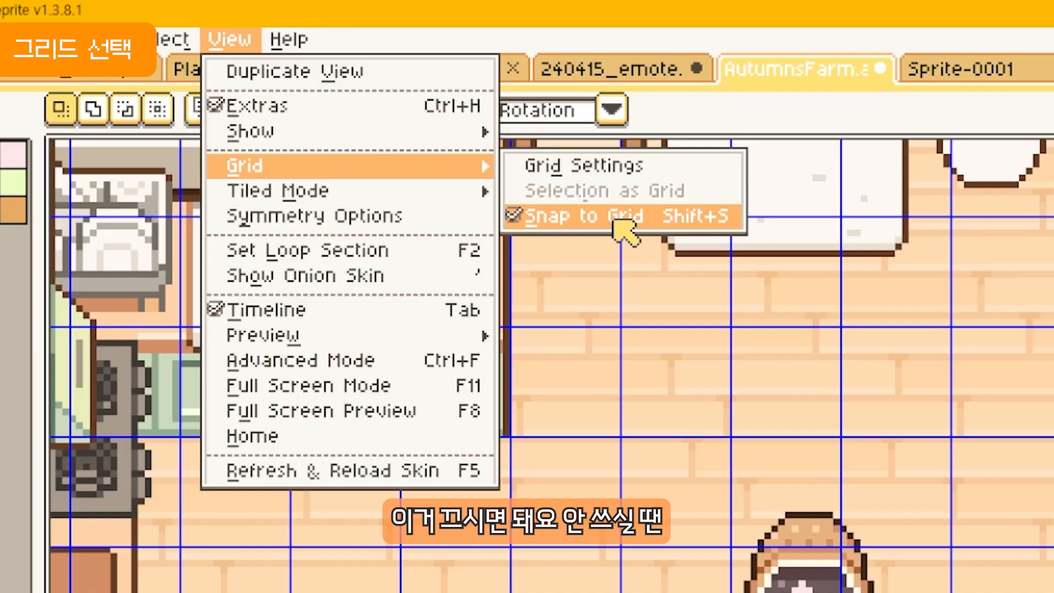
Step: Turn off Snap to Grid for the AutumnsFarm sprite
{"action": "left_click", "coordinate": [410, 111]}
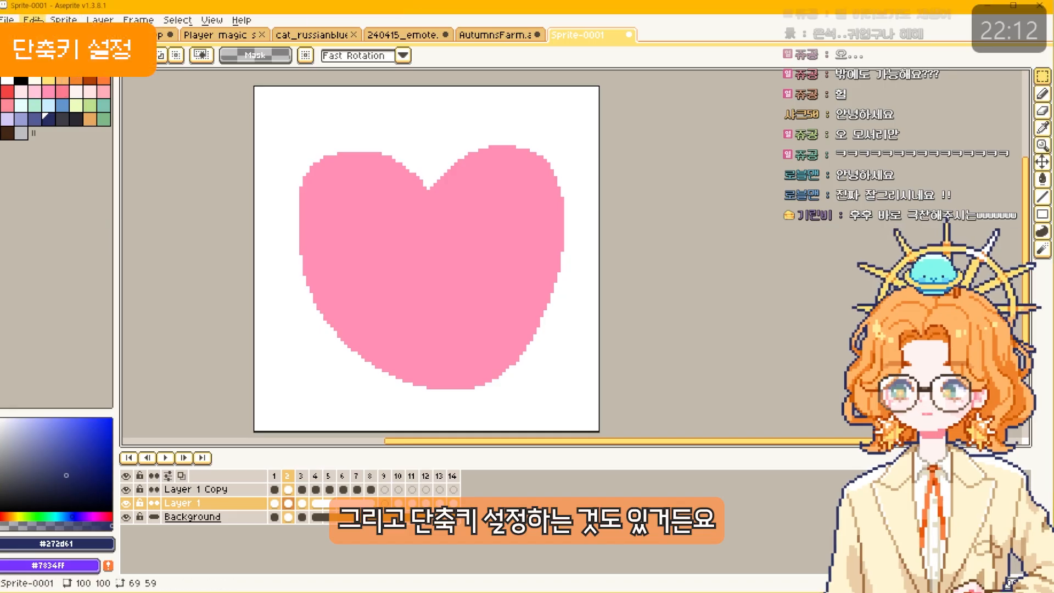
Step: Review the file command assignments in the Keyboard Shortcuts settings from Sprite-0001, and close the dialog without changes
{"action": "left_click", "coordinate": [33, 21]}
{"action": "left_click", "coordinate": [30, 21]}
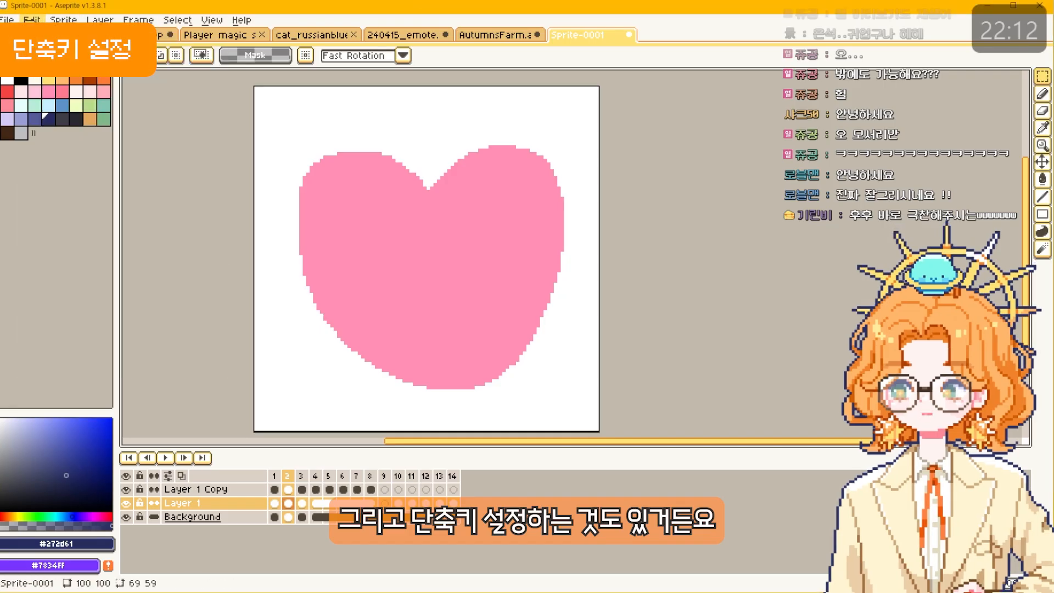
{"action": "left_click", "coordinate": [31, 20]}
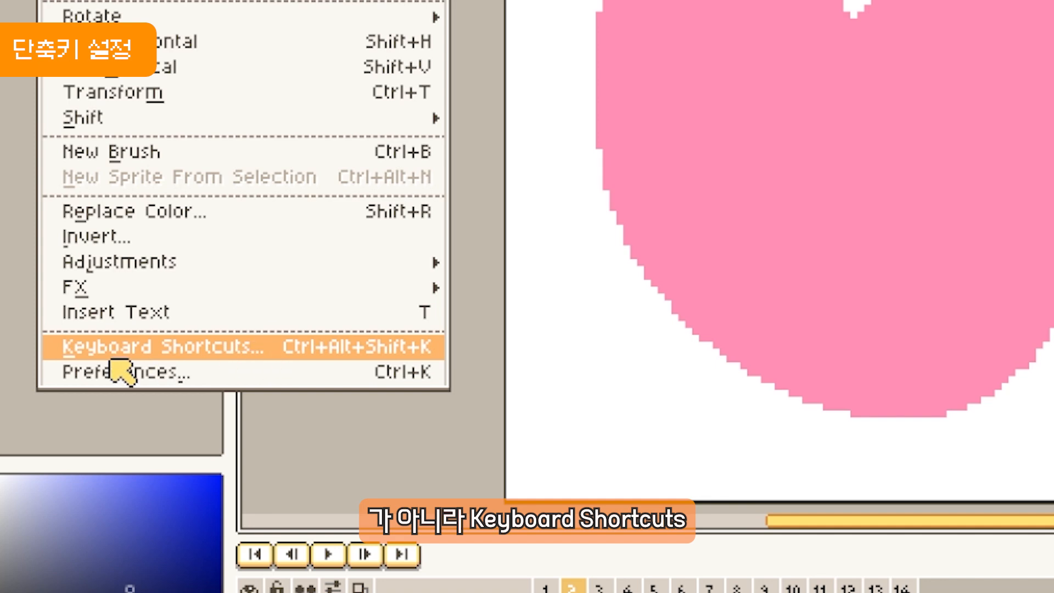
{"action": "left_click", "coordinate": [236, 362]}
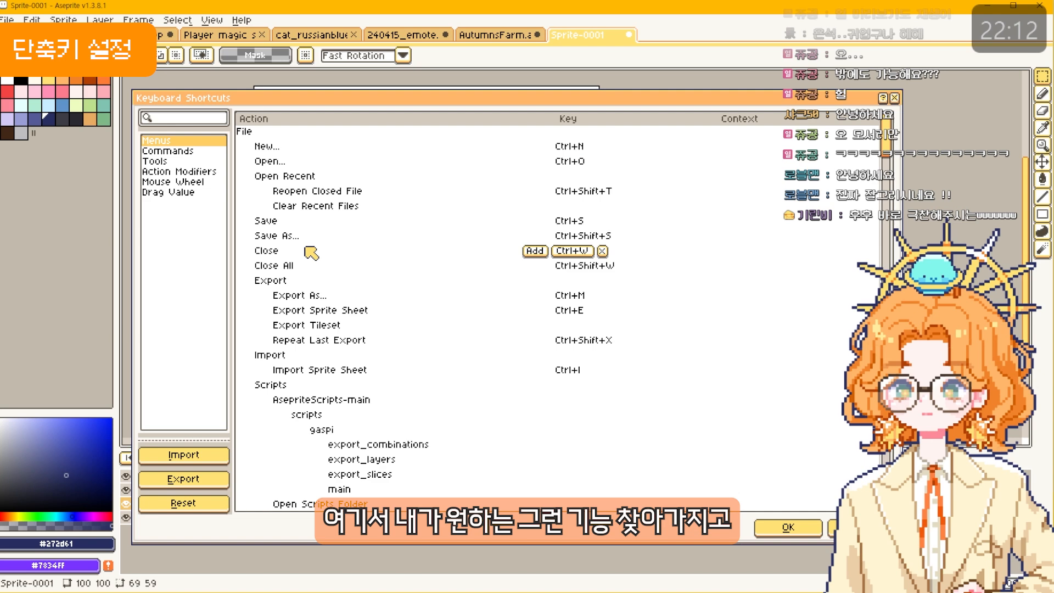
{"action": "scroll", "coordinate": [312, 252], "scroll_direction": "down", "scroll_amount": 5}
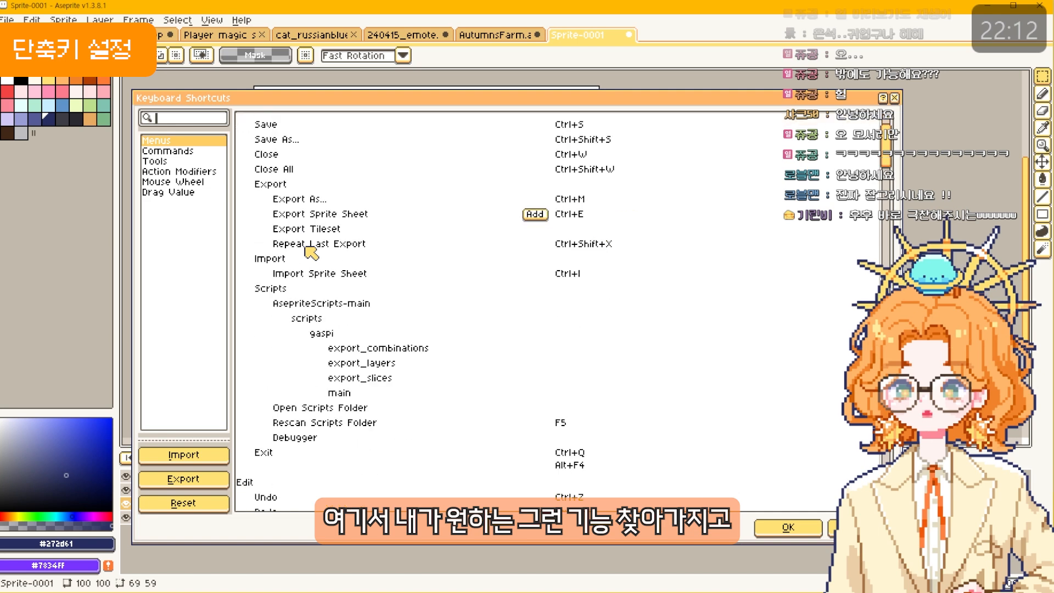
{"action": "scroll", "coordinate": [578, 246], "scroll_direction": "up", "scroll_amount": 3}
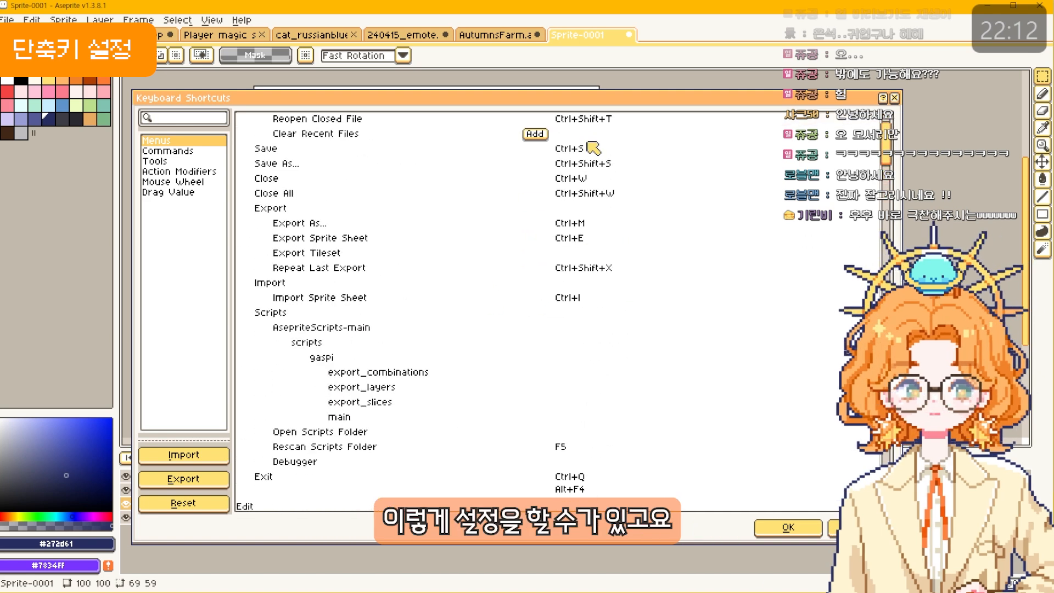
{"action": "scroll", "coordinate": [583, 274], "scroll_direction": "down", "scroll_amount": 2}
{"action": "key", "text": "Escape"}
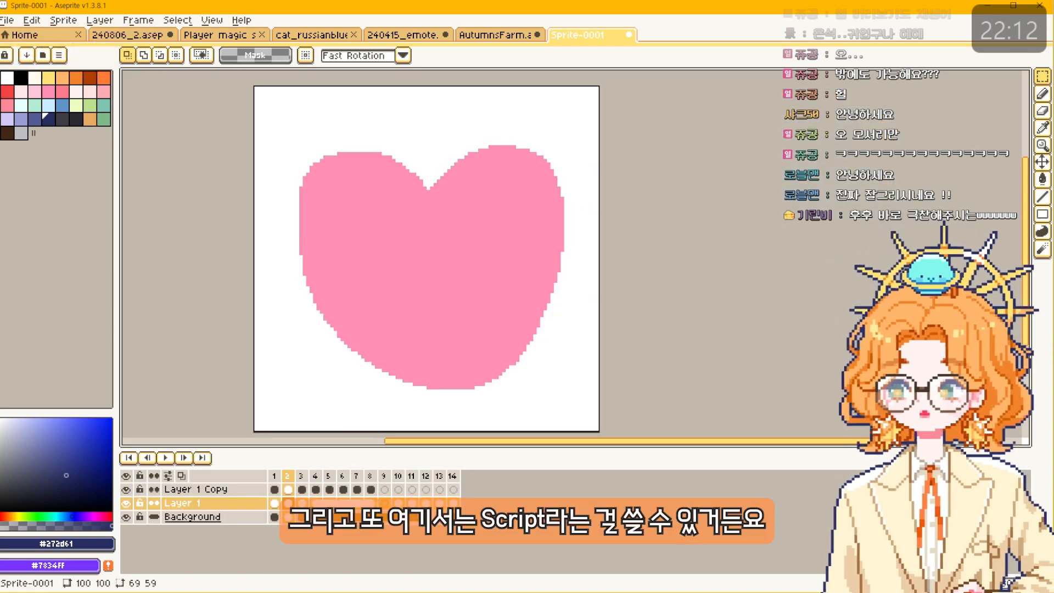
Step: Bring up the Scripts options available for Sprite-0001
{"action": "left_click", "coordinate": [31, 20]}
{"action": "mouse_move", "coordinate": [7, 19]}
{"action": "mouse_move", "coordinate": [62, 167]}
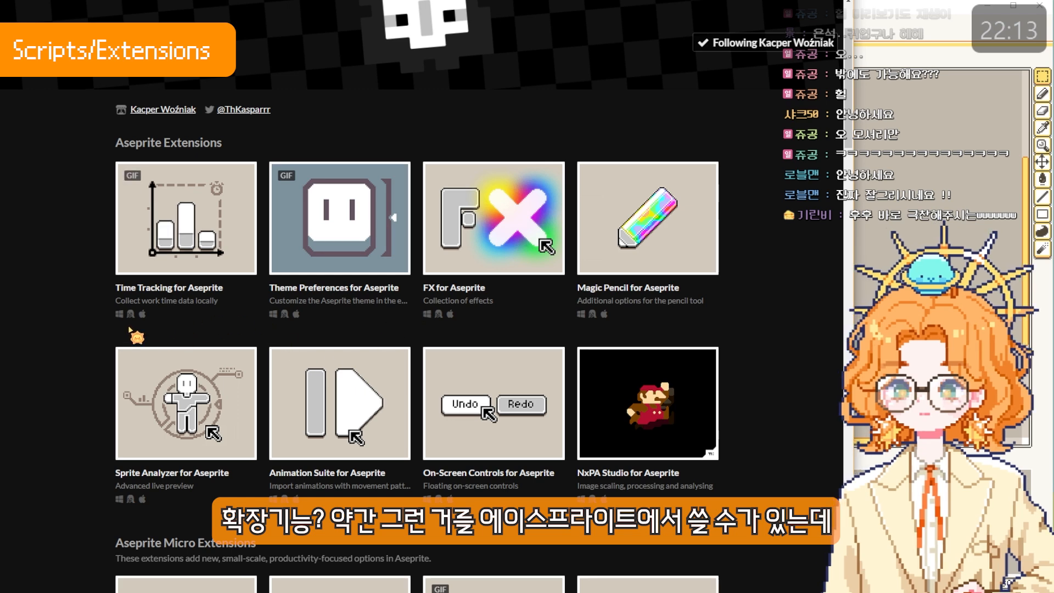
Step: Browse the Aseprite Extensions on the itch.io page, view the Time Tracking extension's page, and return to the list
{"action": "scroll", "coordinate": [66, 344], "scroll_direction": "down", "scroll_amount": 7}
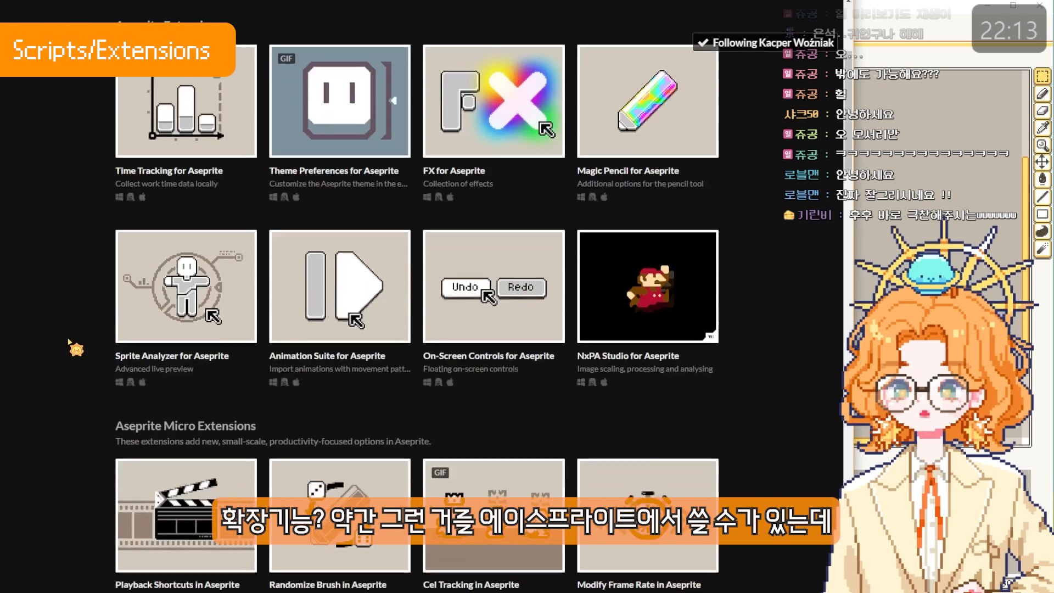
{"action": "scroll", "coordinate": [364, 324], "scroll_direction": "up", "scroll_amount": 7}
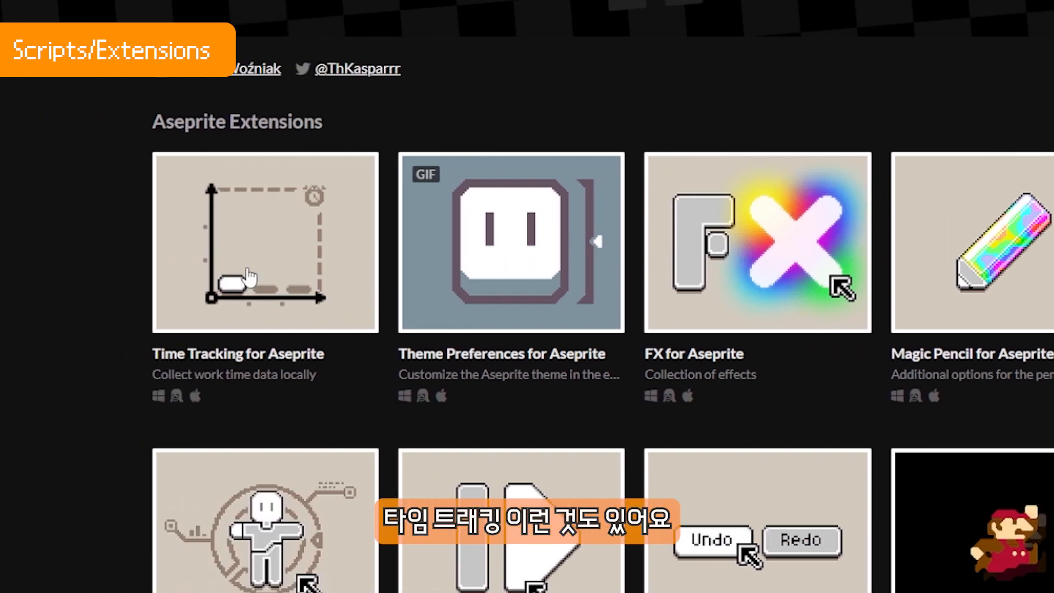
{"action": "left_click", "coordinate": [249, 277]}
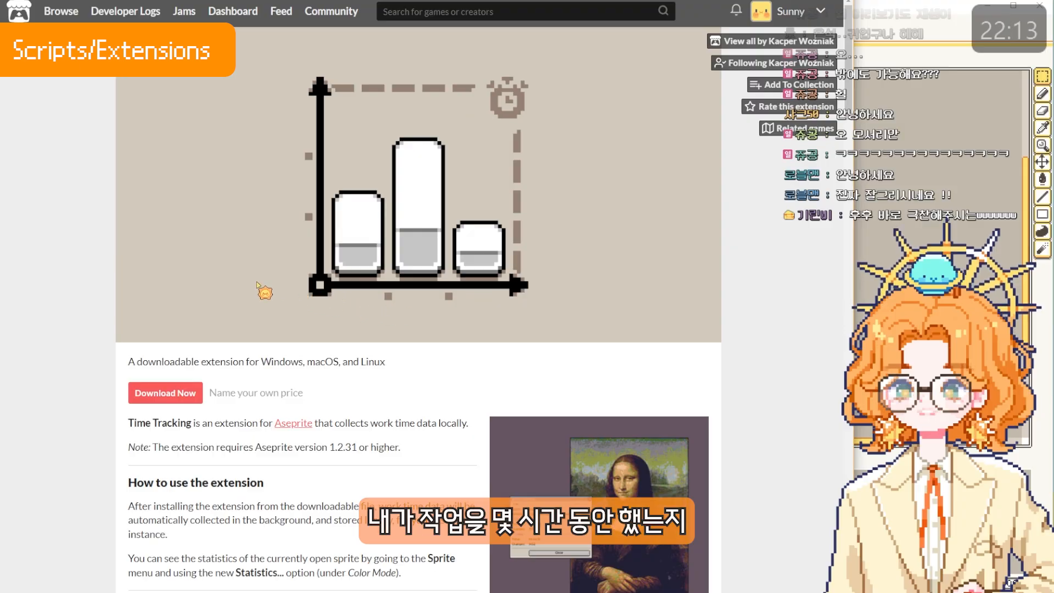
{"action": "key", "text": "alt+Left"}
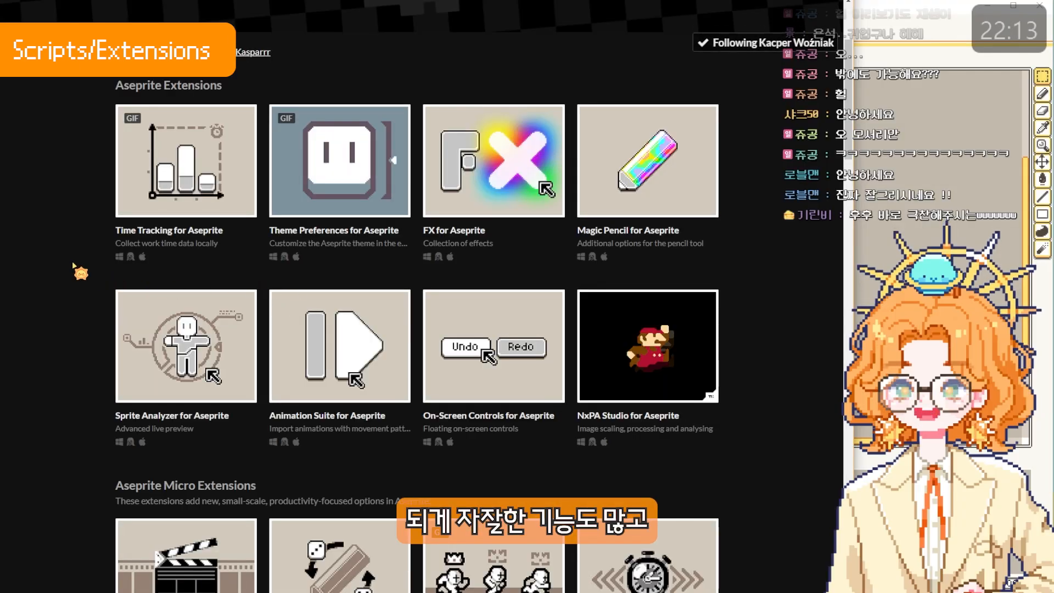
Step: Look through the Aseprite Micro Extensions on the itch.io page and return to the start of the page
{"action": "scroll", "coordinate": [78, 271], "scroll_direction": "down", "scroll_amount": 8}
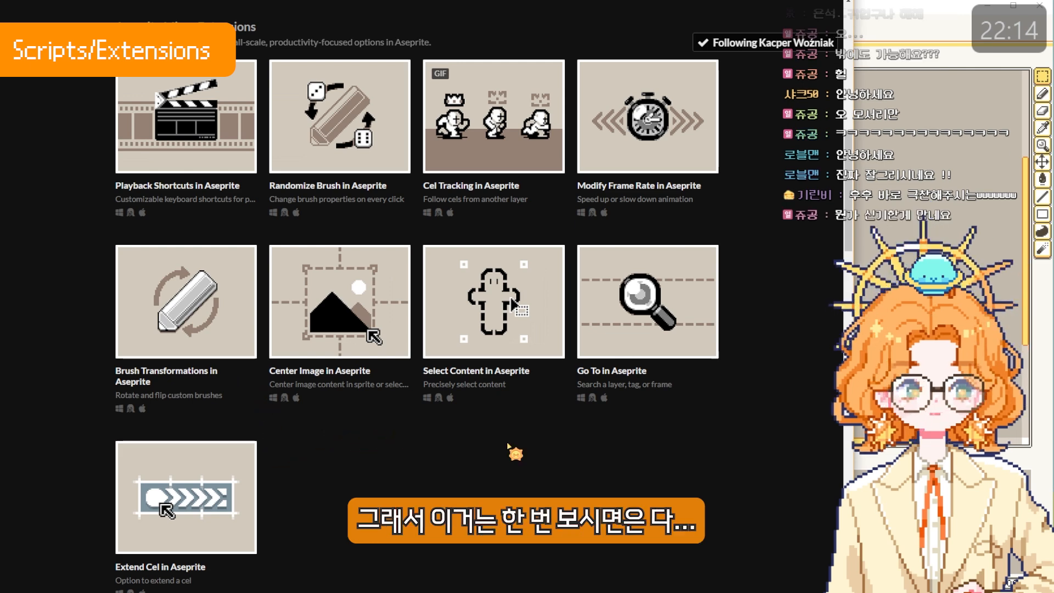
{"action": "scroll", "coordinate": [511, 452], "scroll_direction": "up", "scroll_amount": 3}
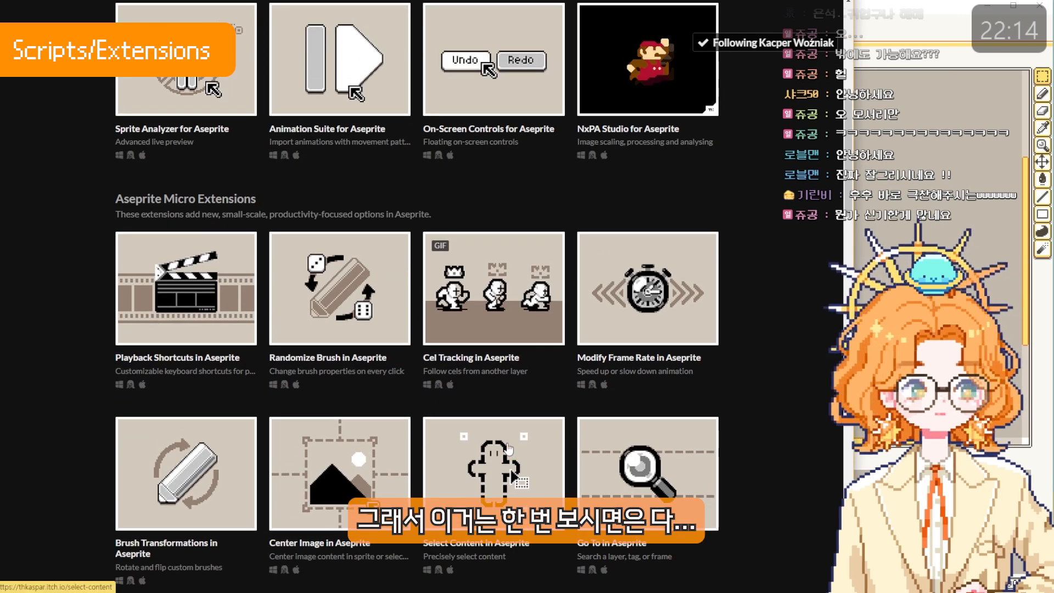
{"action": "scroll", "coordinate": [510, 450], "scroll_direction": "up", "scroll_amount": 1}
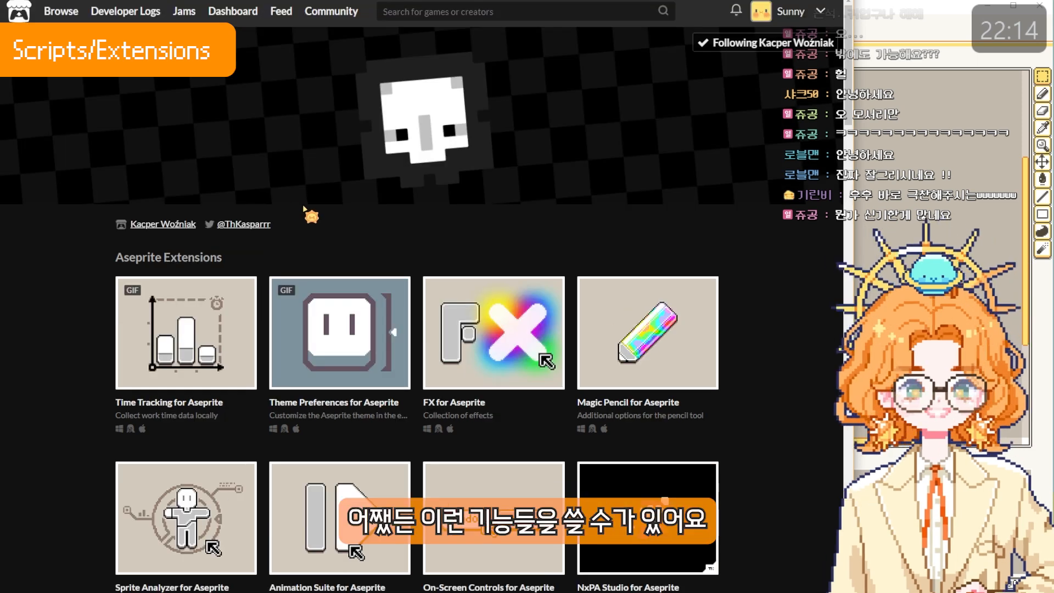
{"action": "scroll", "coordinate": [505, 461], "scroll_direction": "up", "scroll_amount": 7}
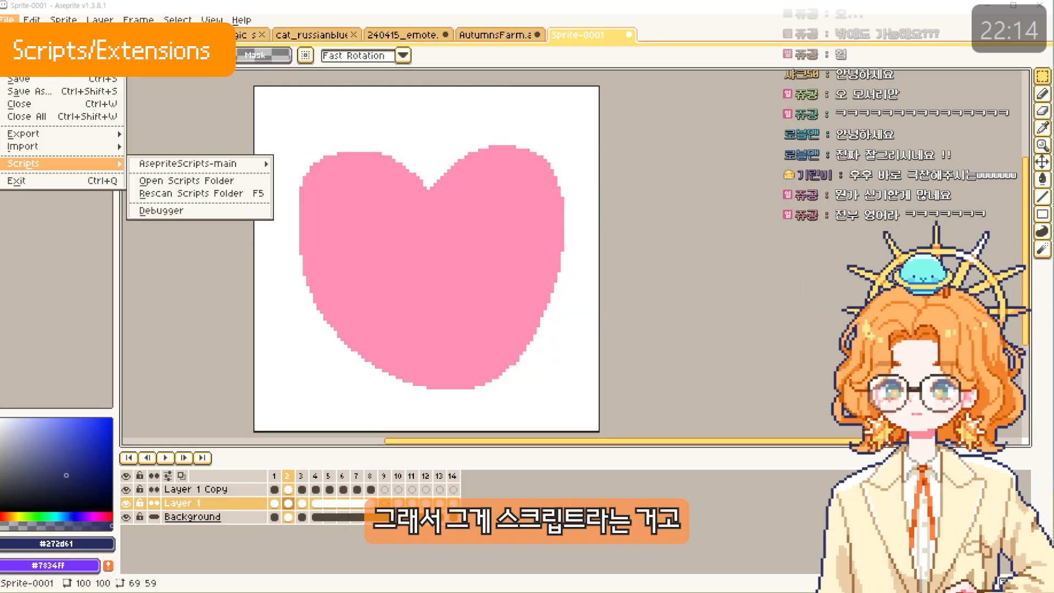
Step: Switch to Aseprite and open the Preferences to view the Extensions section
{"action": "mouse_move", "coordinate": [32, 20]}
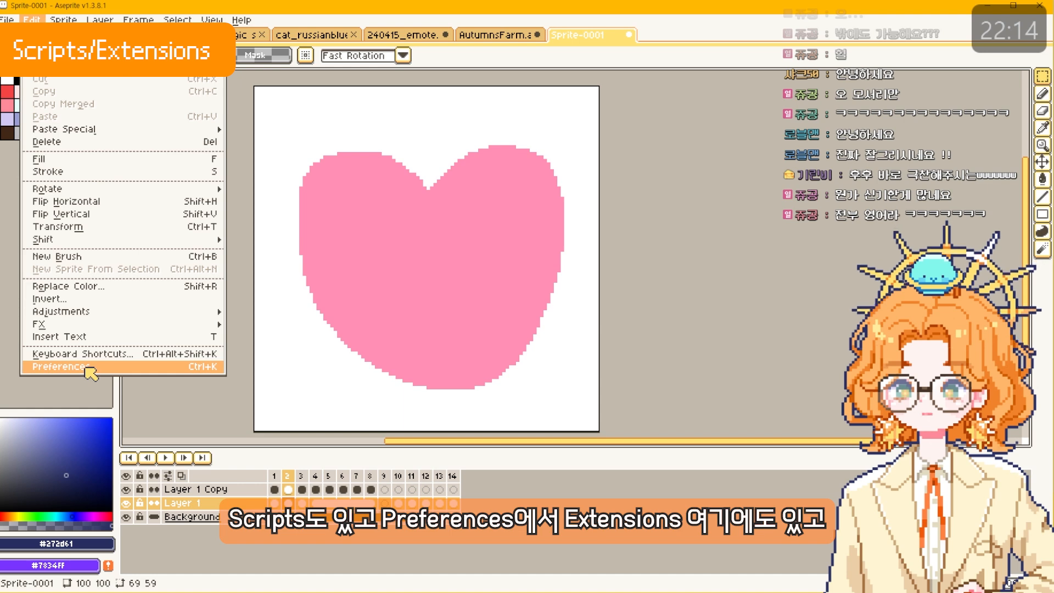
{"action": "left_click", "coordinate": [60, 365]}
{"action": "left_click", "coordinate": [339, 318]}
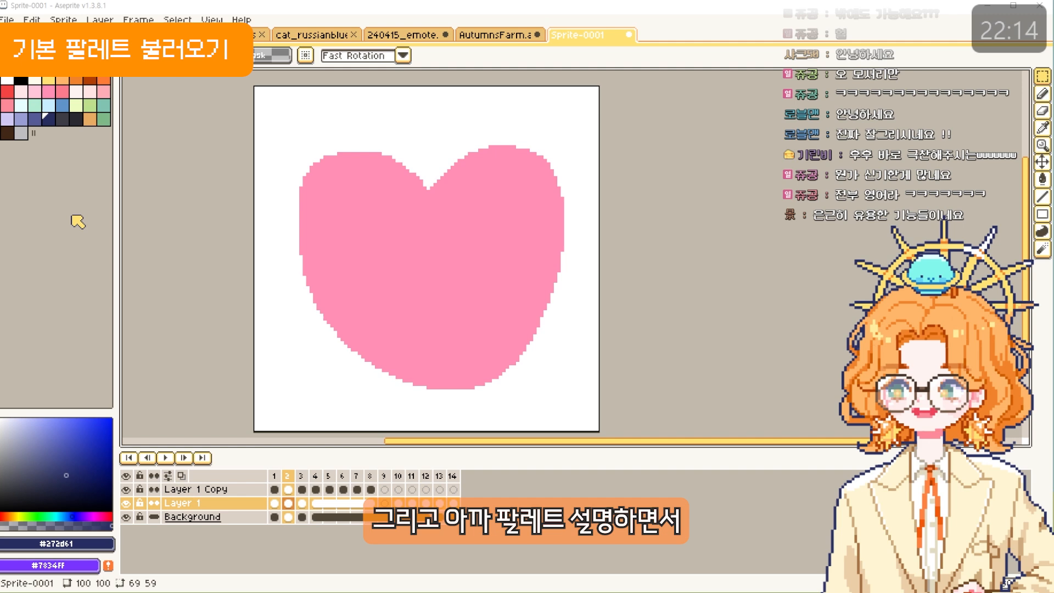
Step: Look through the first palette presets and close the preset list without loading one
{"action": "left_click", "coordinate": [51, 203]}
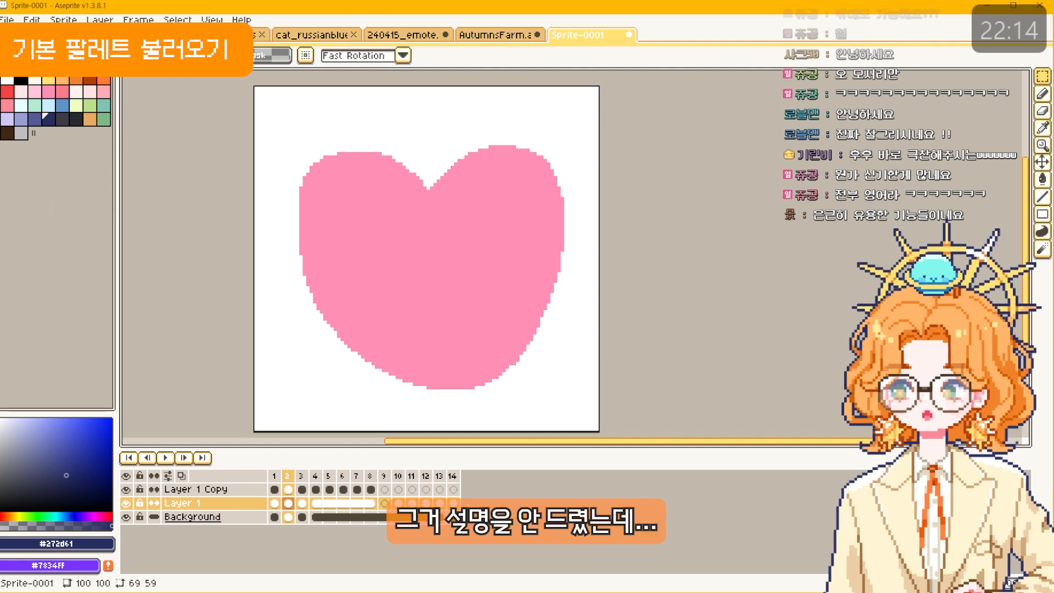
{"action": "left_click", "coordinate": [45, 56]}
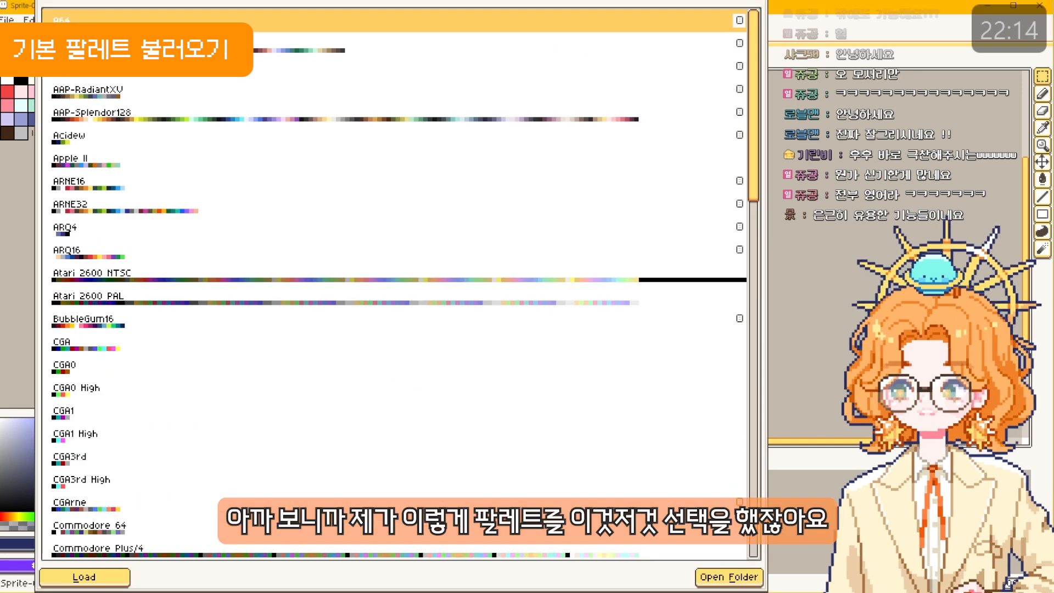
{"action": "scroll", "coordinate": [297, 230], "scroll_direction": "down", "scroll_amount": 3}
{"action": "scroll", "coordinate": [329, 300], "scroll_direction": "up", "scroll_amount": 2}
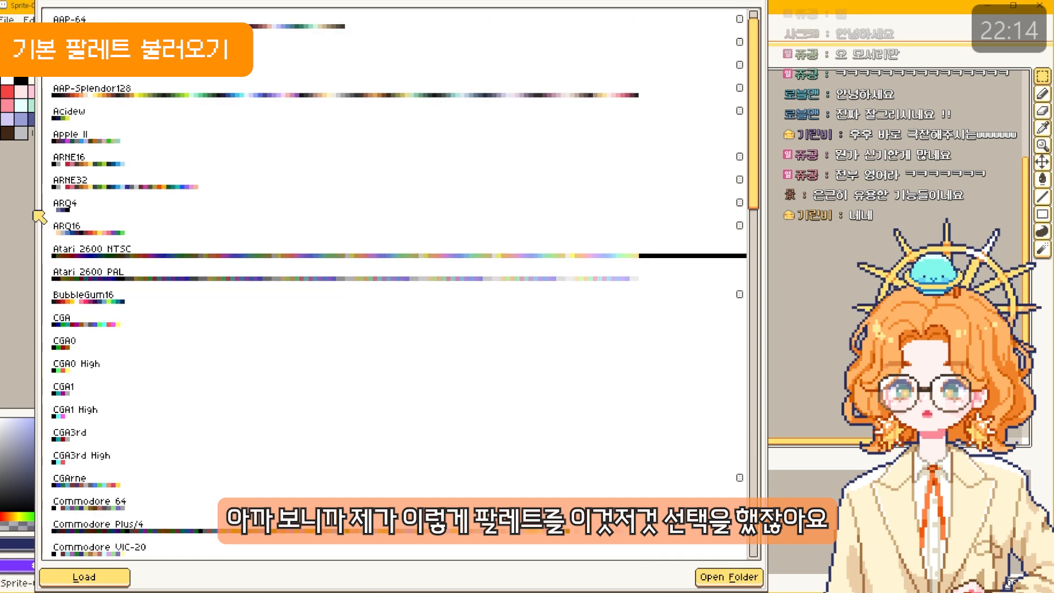
{"action": "left_click", "coordinate": [25, 211]}
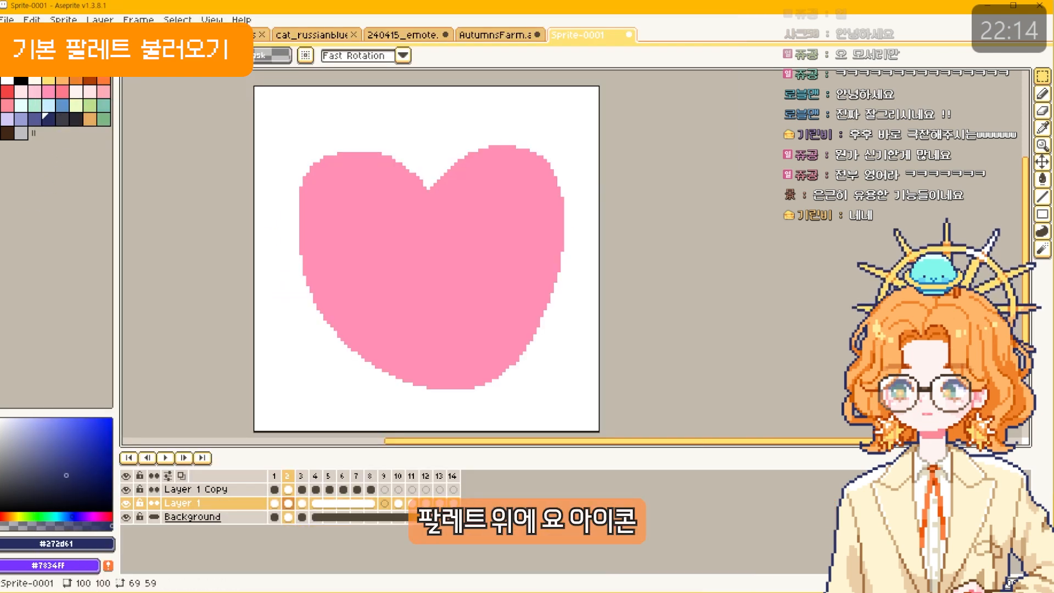
Step: Browse the palette presets and load the Game Boy palette for Sprite-0001
{"action": "left_click", "coordinate": [45, 56]}
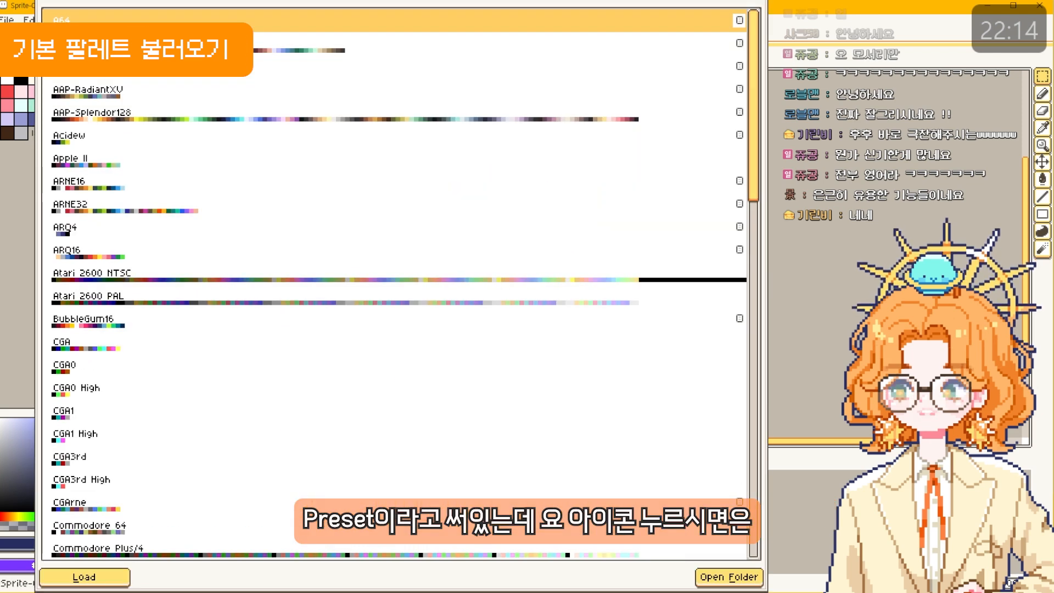
{"action": "scroll", "coordinate": [179, 148], "scroll_direction": "down", "scroll_amount": 1}
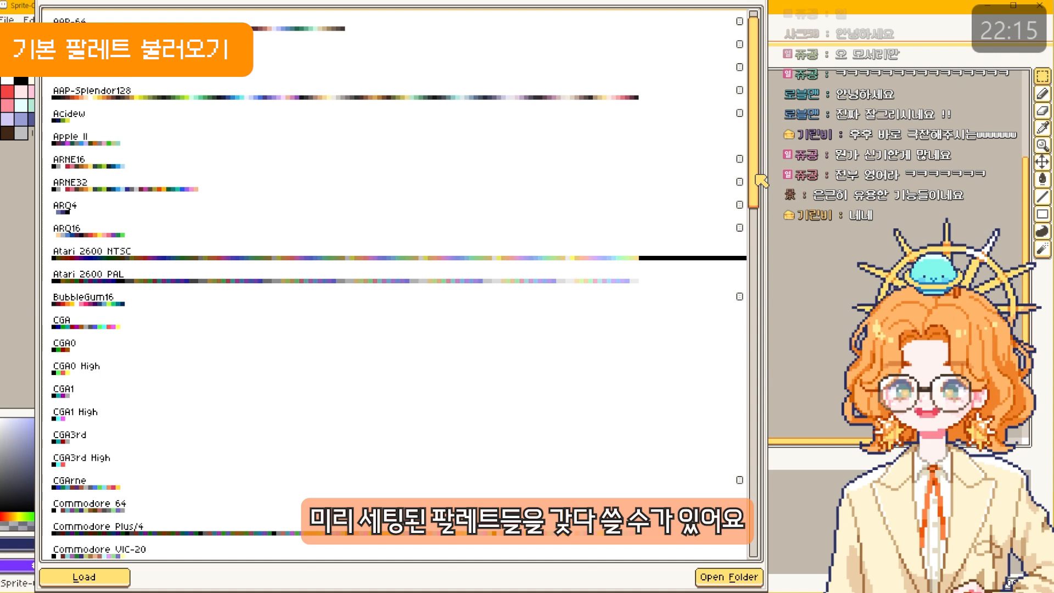
{"action": "left_click_drag", "start_coordinate": [758, 176], "coordinate": [759, 505]}
{"action": "scroll", "coordinate": [165, 466], "scroll_direction": "up", "scroll_amount": 3}
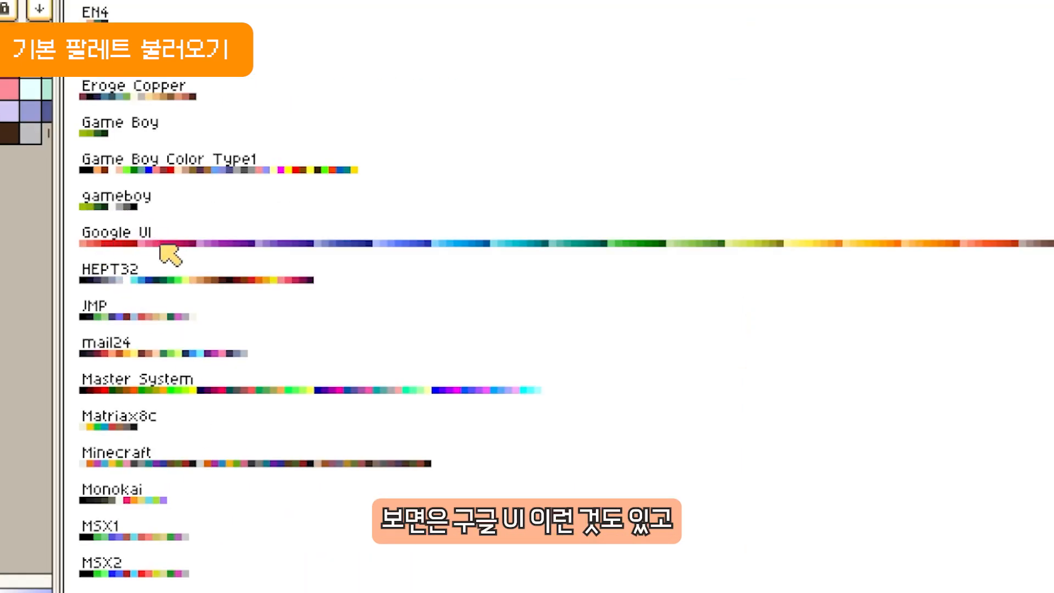
{"action": "left_click", "coordinate": [154, 127]}
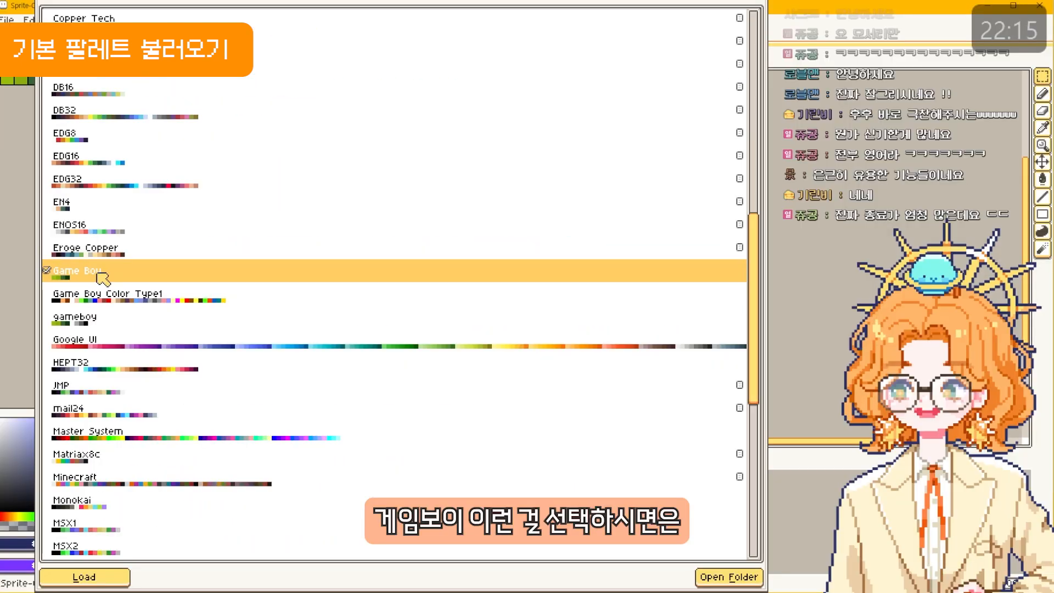
{"action": "left_click", "coordinate": [19, 187]}
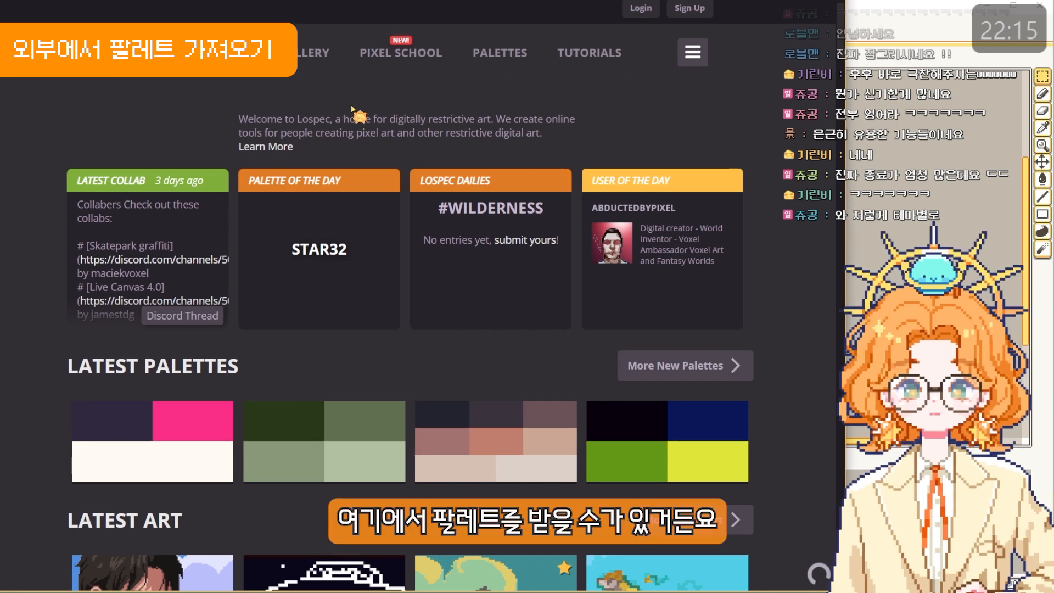
Step: Open the palette list on the Lospec website and look through the listed palettes
{"action": "left_click", "coordinate": [515, 60]}
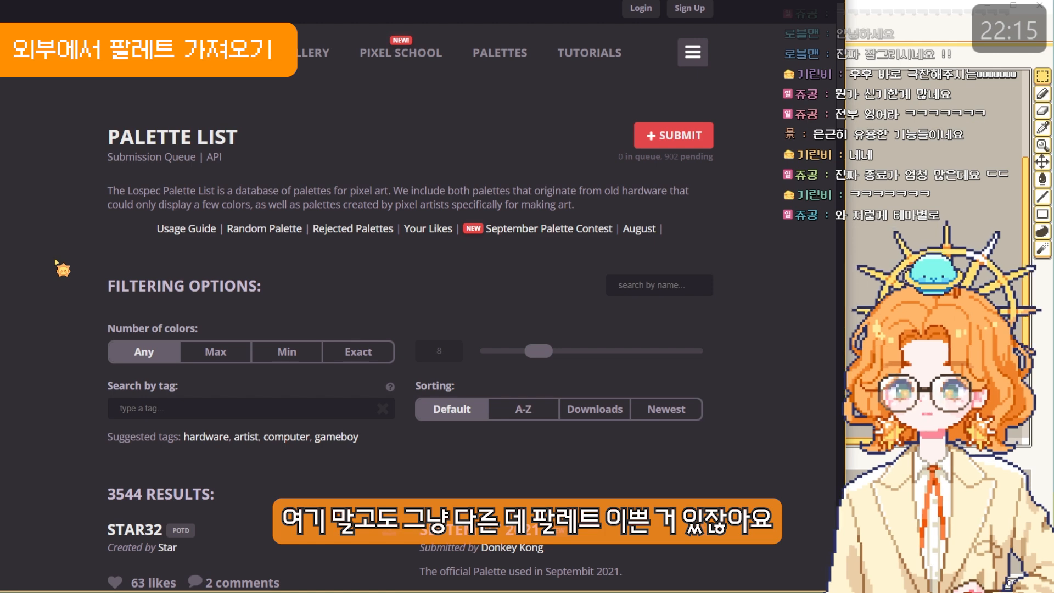
{"action": "scroll", "coordinate": [55, 262], "scroll_direction": "down", "scroll_amount": 6}
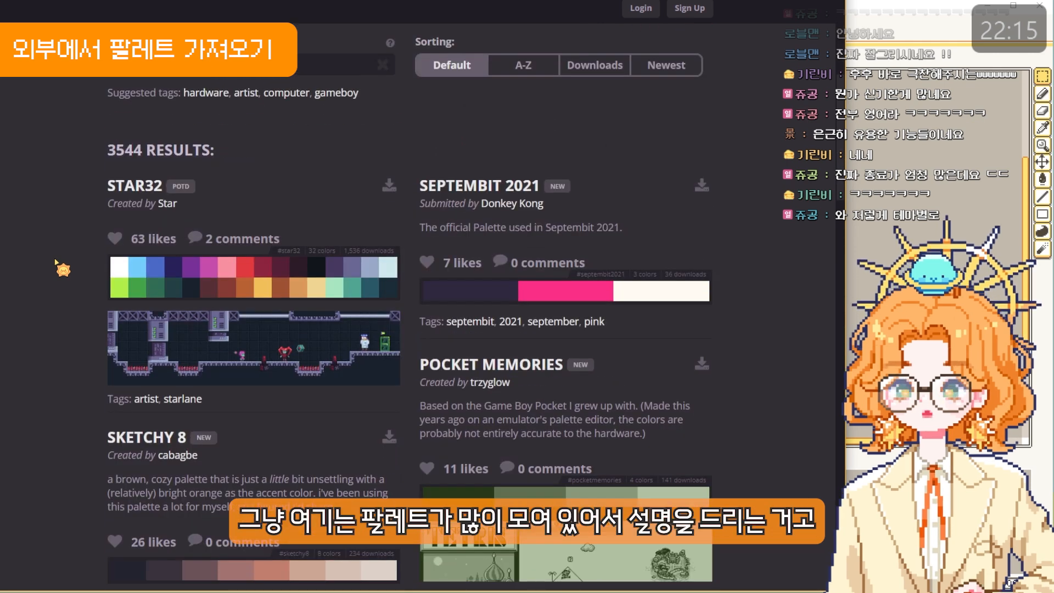
{"action": "scroll", "coordinate": [55, 263], "scroll_direction": "up", "scroll_amount": 6}
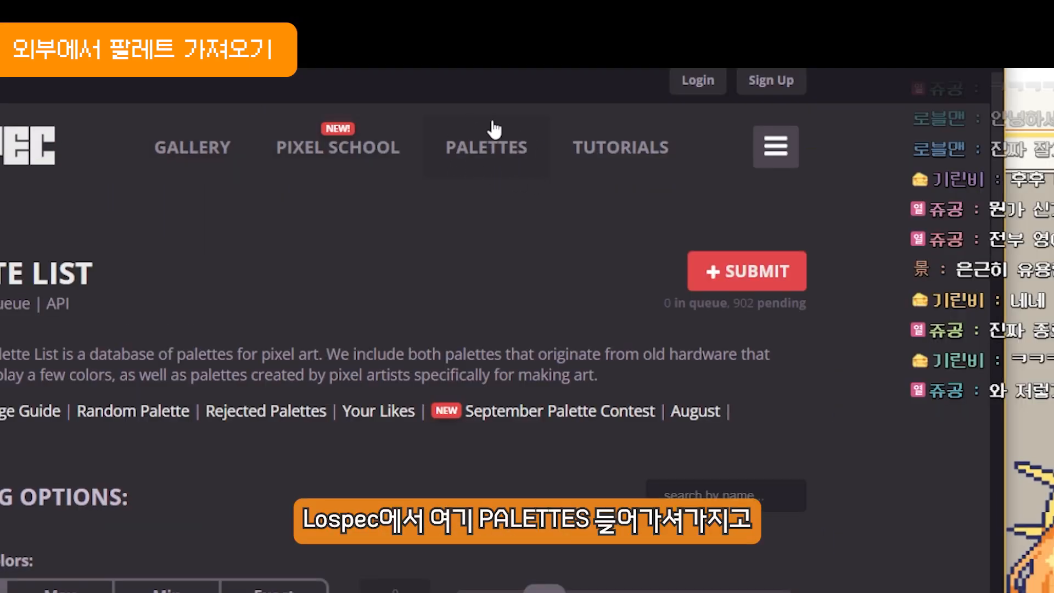
Step: Examine the Lospec palettes and their example artwork down to the SLSO8 palette
{"action": "scroll", "coordinate": [505, 186], "scroll_direction": "down", "scroll_amount": 12}
{"action": "scroll", "coordinate": [65, 242], "scroll_direction": "down", "scroll_amount": 7}
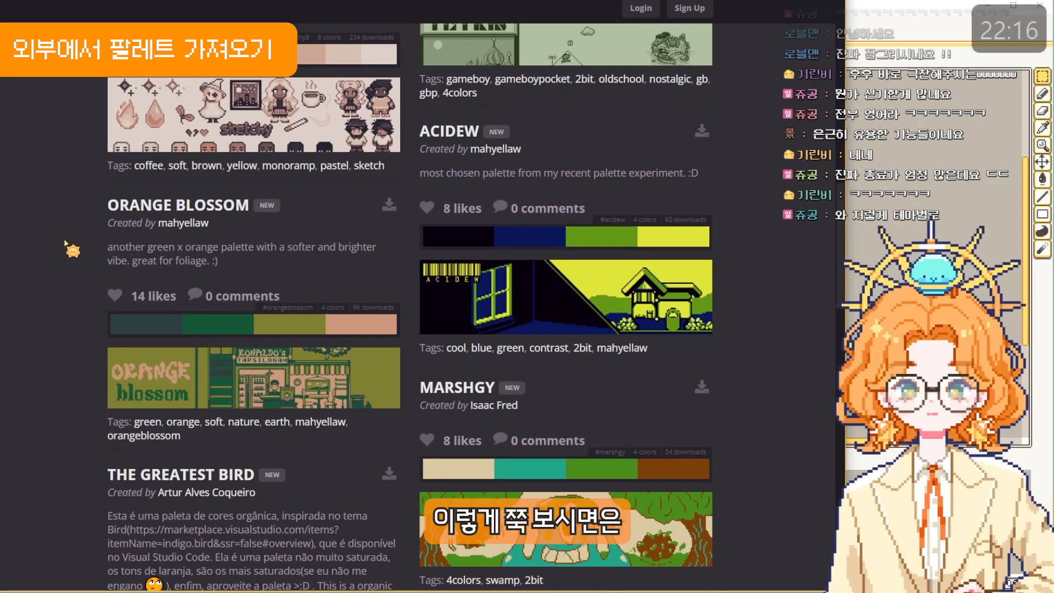
{"action": "scroll", "coordinate": [65, 242], "scroll_direction": "down", "scroll_amount": 3}
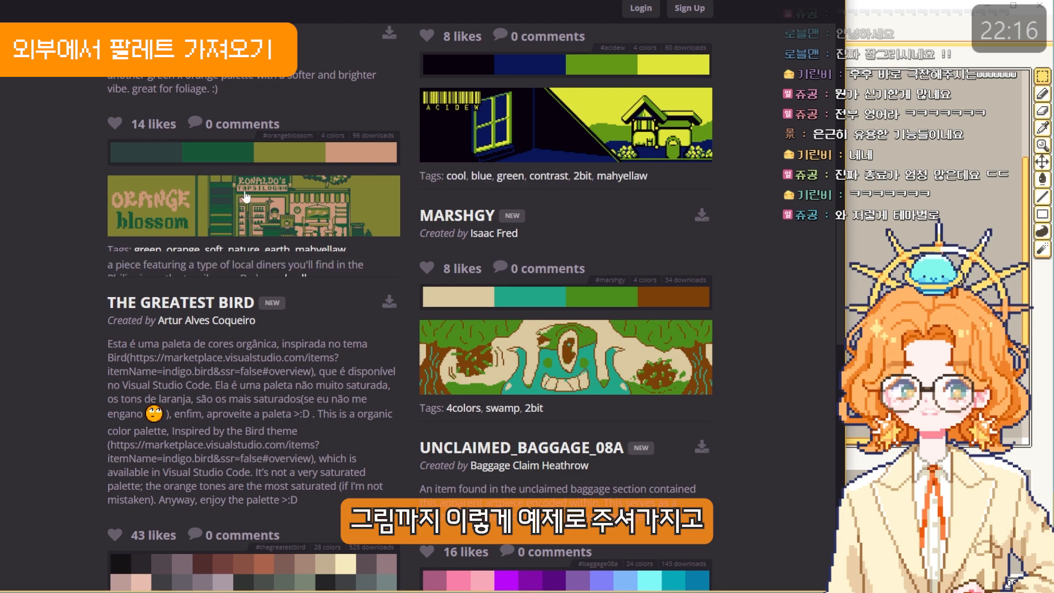
{"action": "scroll", "coordinate": [455, 366], "scroll_direction": "down", "scroll_amount": 5}
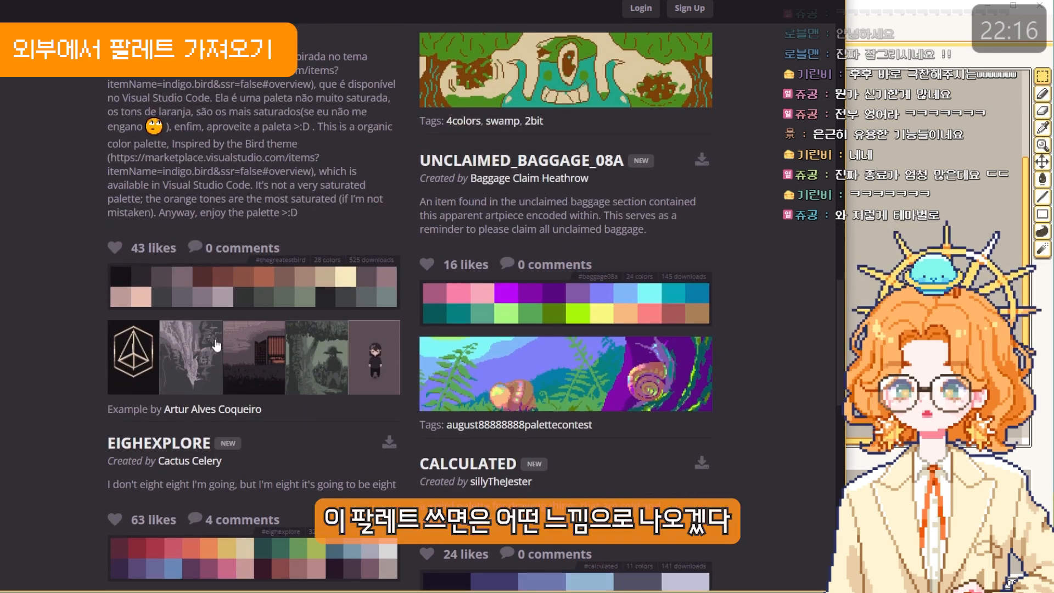
{"action": "scroll", "coordinate": [291, 296], "scroll_direction": "down", "scroll_amount": 6}
{"action": "scroll", "coordinate": [292, 296], "scroll_direction": "down", "scroll_amount": 4}
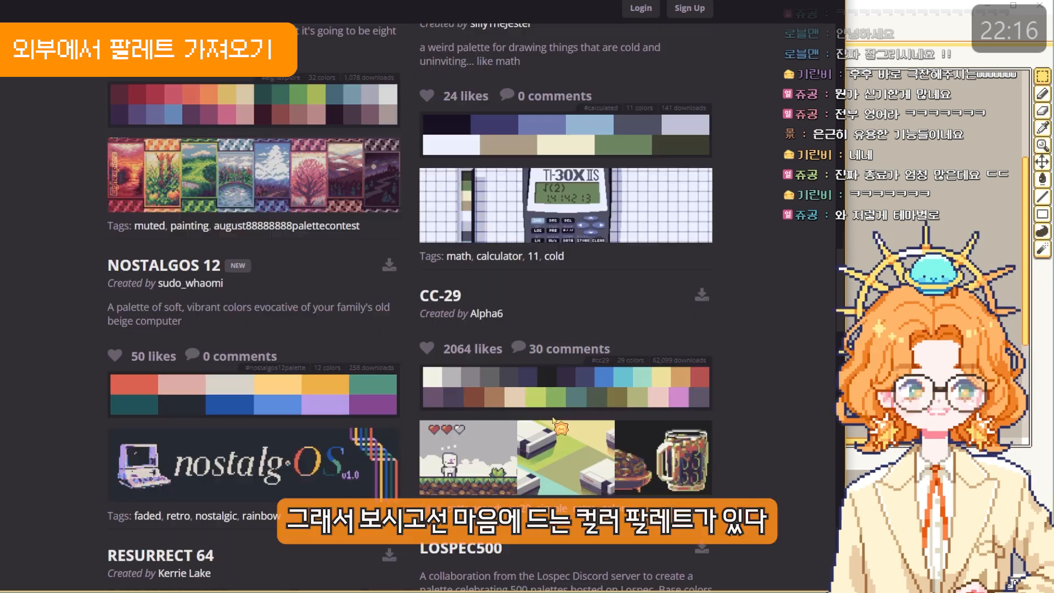
{"action": "scroll", "coordinate": [532, 408], "scroll_direction": "down", "scroll_amount": 2}
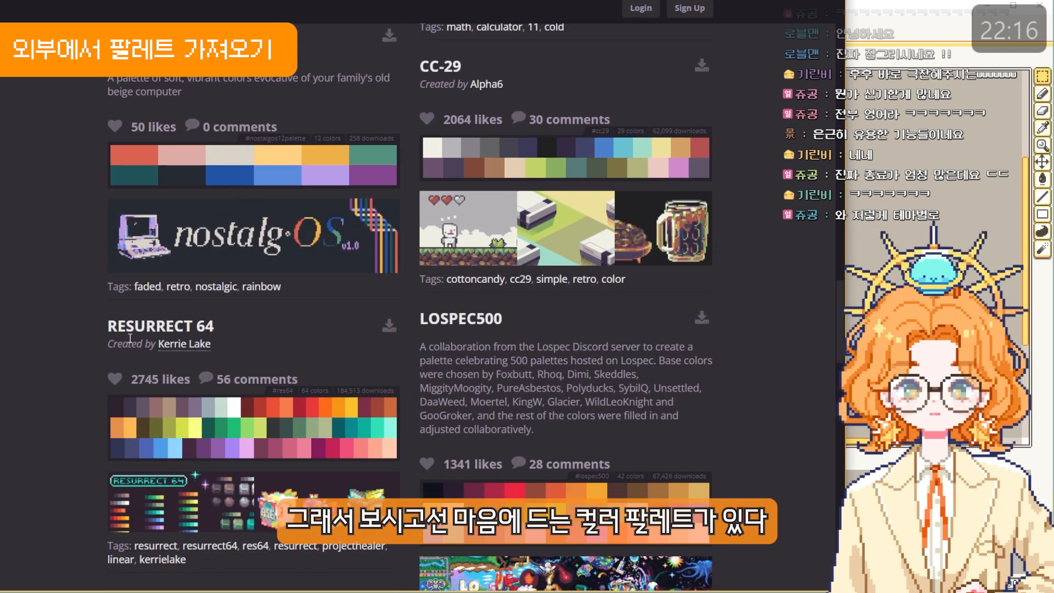
{"action": "scroll", "coordinate": [38, 333], "scroll_direction": "down", "scroll_amount": 8}
{"action": "scroll", "coordinate": [38, 333], "scroll_direction": "down", "scroll_amount": 1}
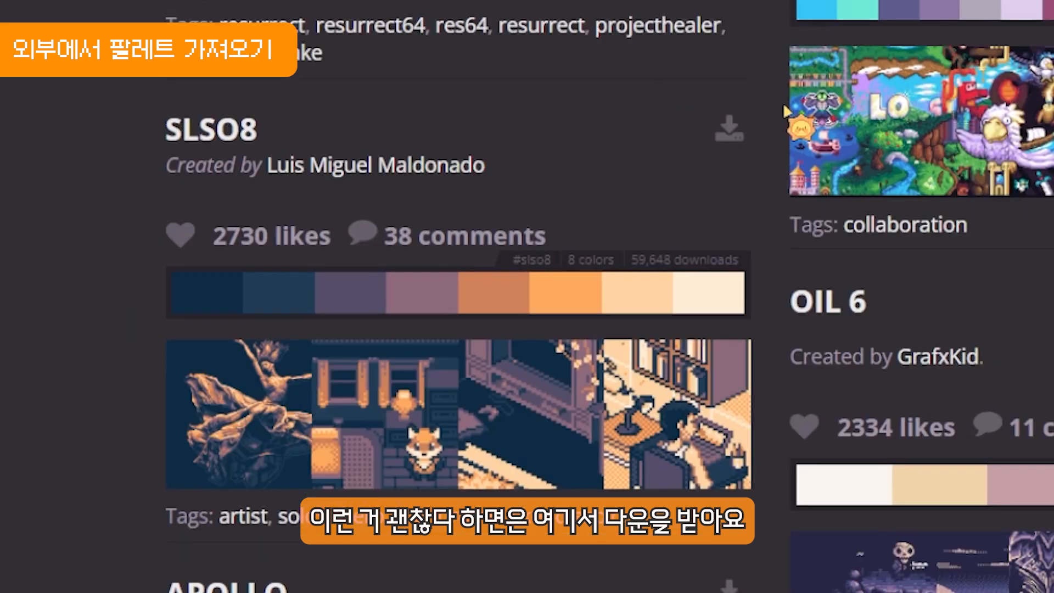
Step: Download the SLSO8 palette as PNG Image (32x) and save it as slso8-32x in the downloads folder
{"action": "left_click", "coordinate": [389, 82]}
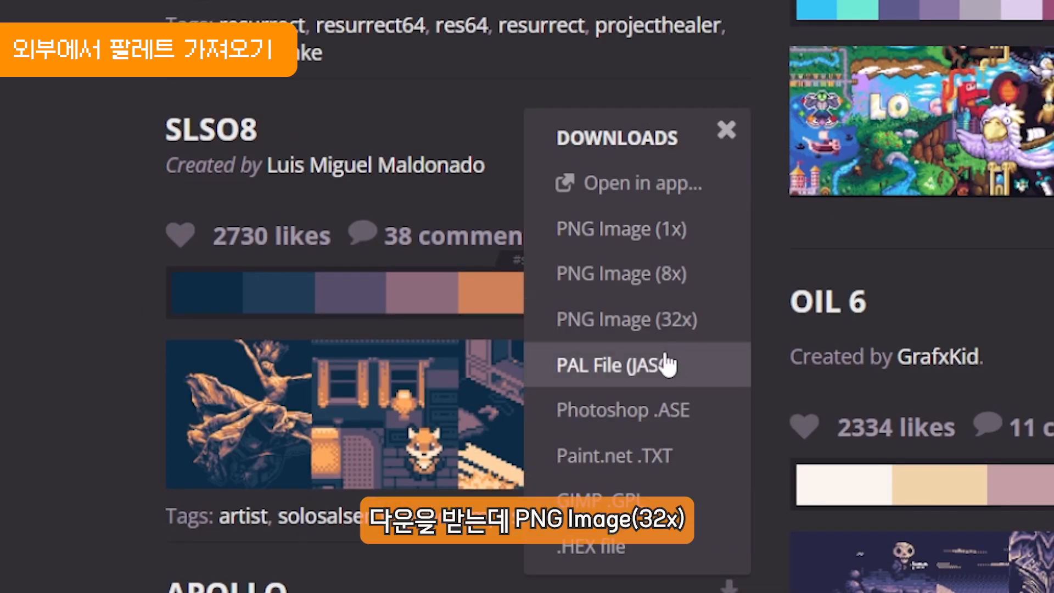
{"action": "left_click", "coordinate": [703, 328]}
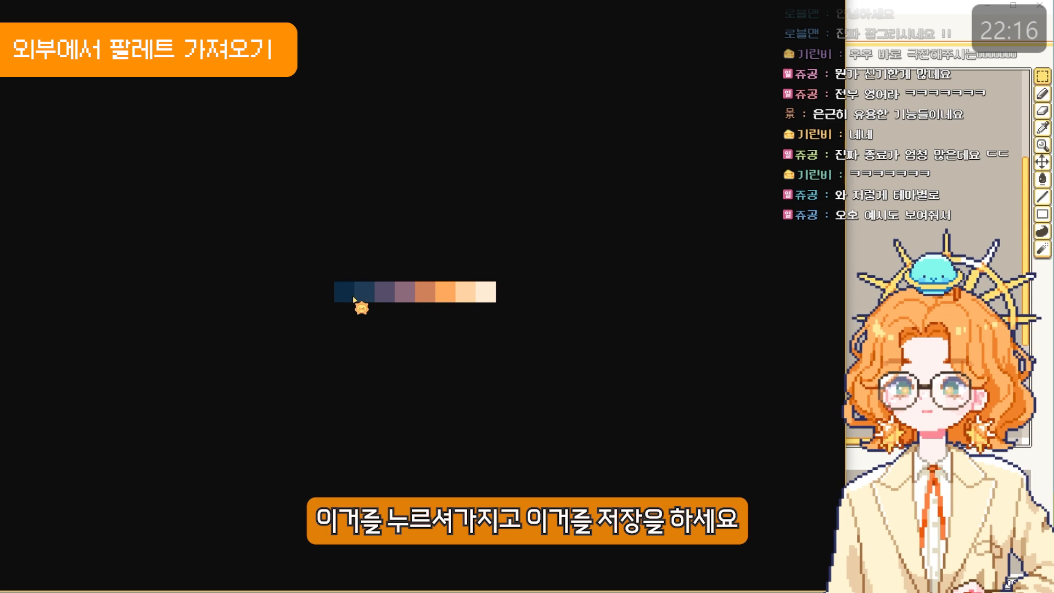
{"action": "right_click", "coordinate": [378, 294]}
{"action": "left_click", "coordinate": [425, 326]}
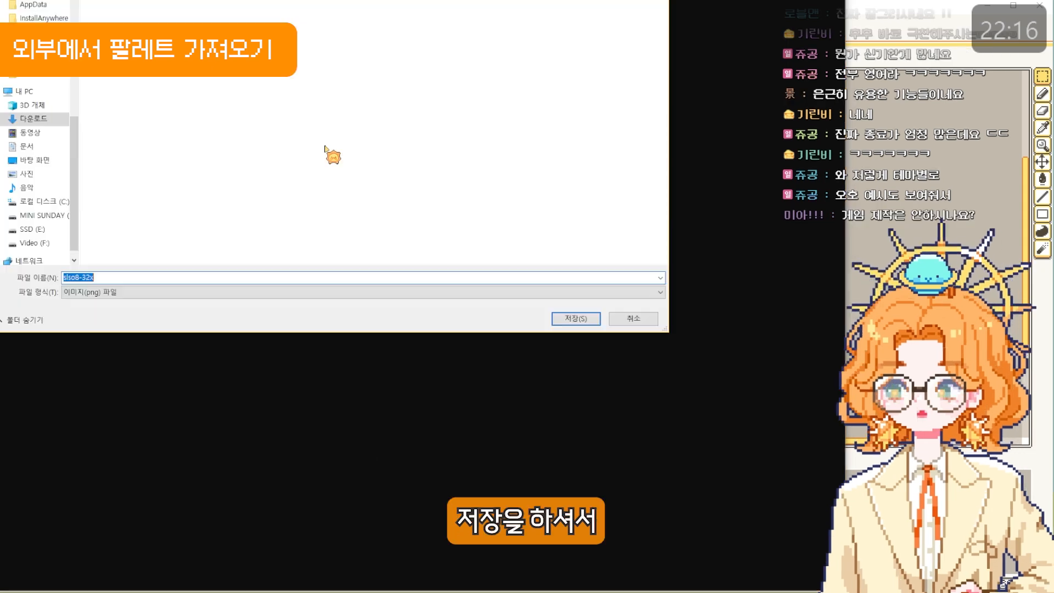
{"action": "left_click", "coordinate": [576, 318]}
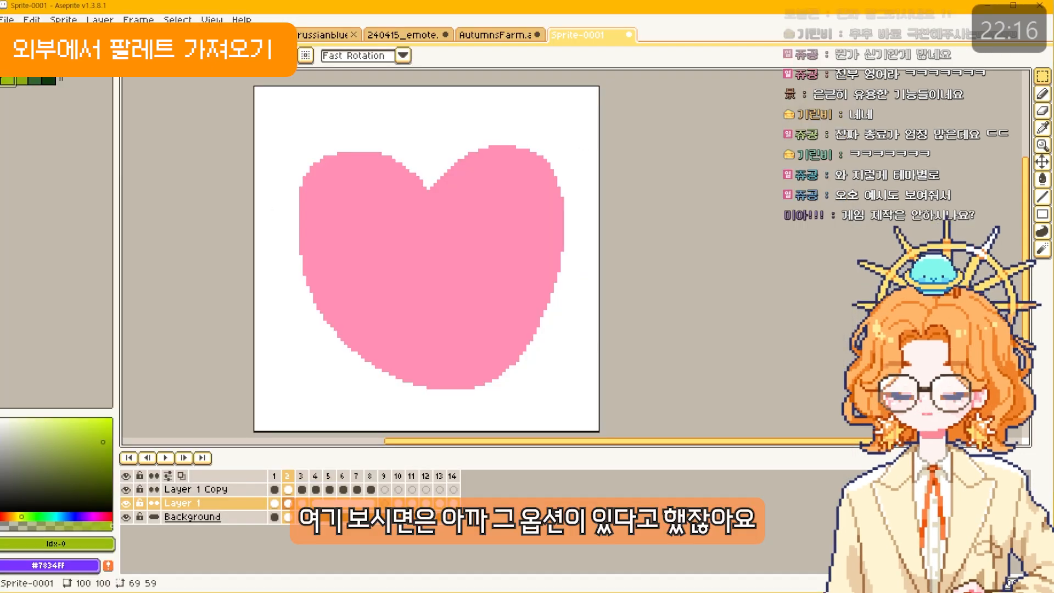
Step: In Aseprite, load the downloaded slso8-32x image as the palette of Sprite-0001
{"action": "left_click", "coordinate": [58, 59]}
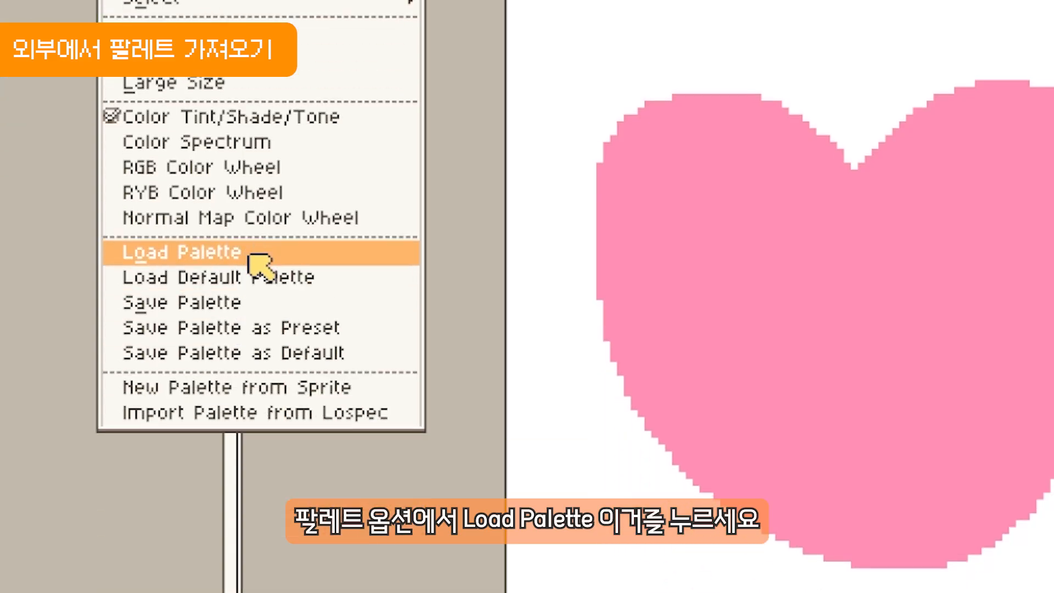
{"action": "left_click", "coordinate": [250, 256]}
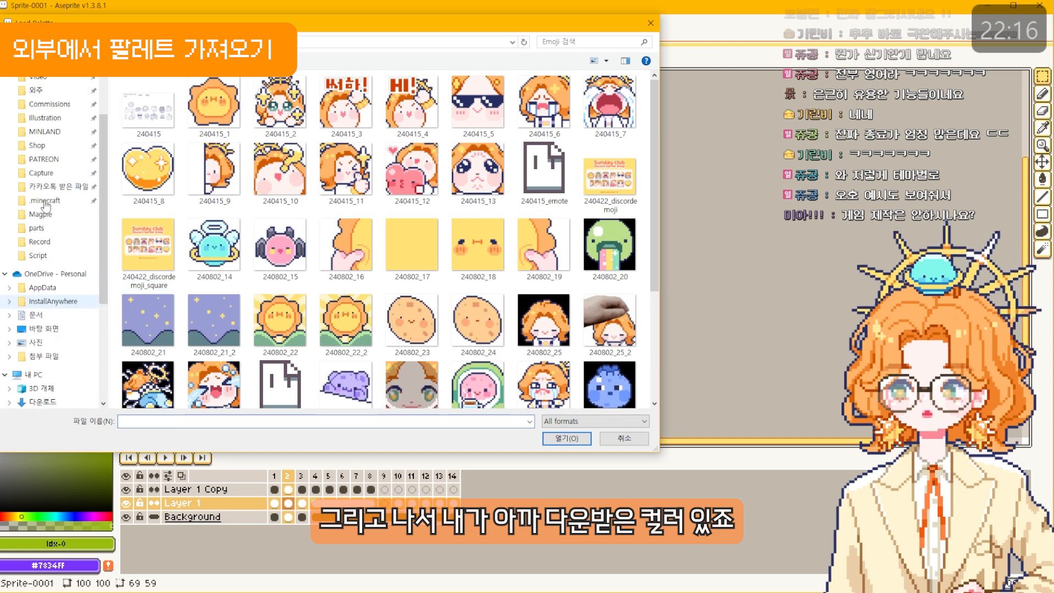
{"action": "left_click", "coordinate": [150, 122]}
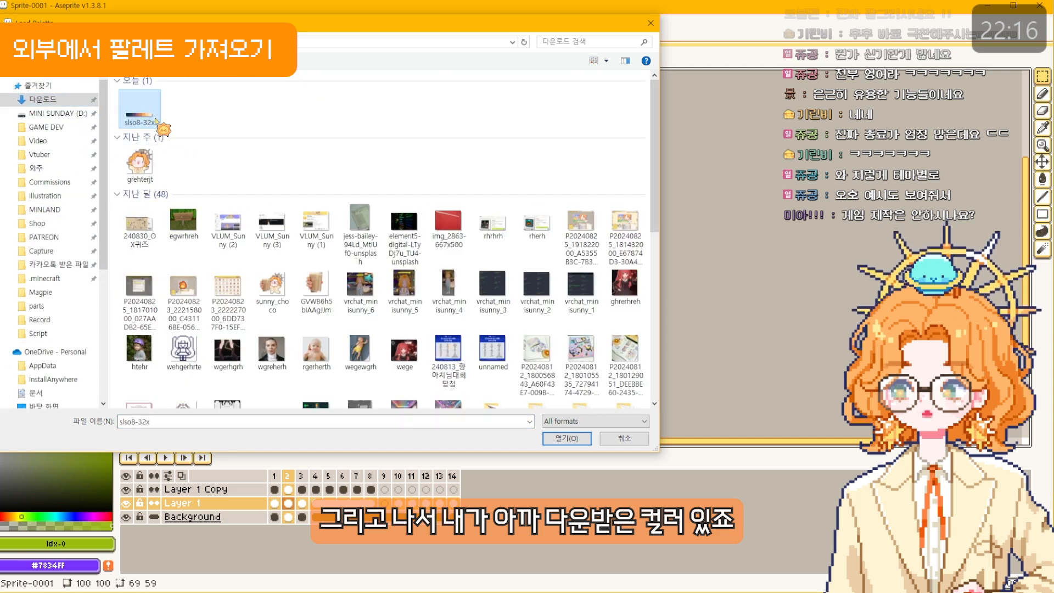
{"action": "left_click", "coordinate": [567, 438]}
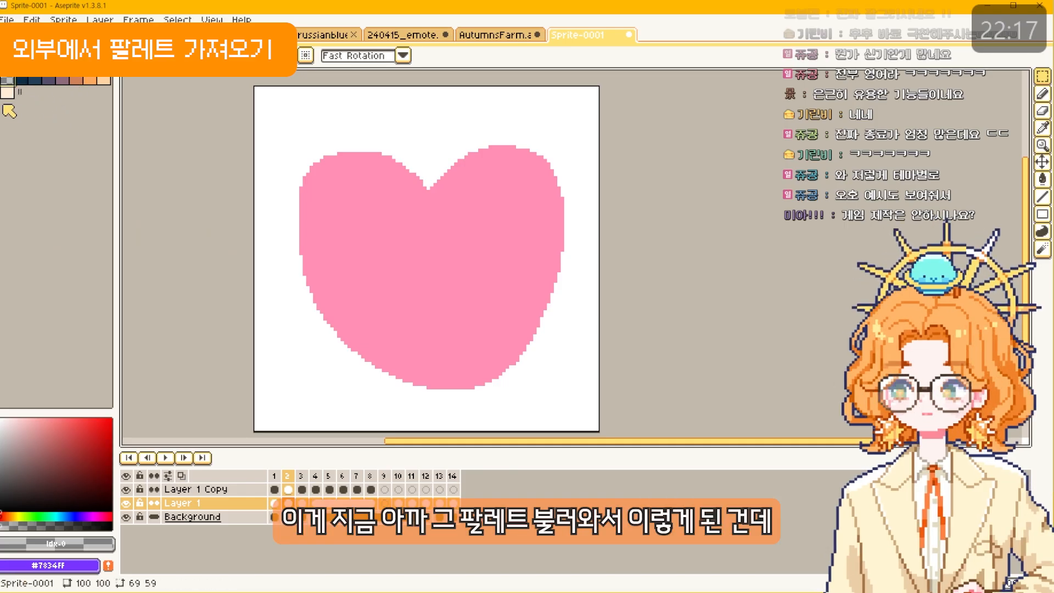
Step: Load a palette from the image 240118_isegye_01 in the Illustration folder
{"action": "left_click", "coordinate": [54, 71]}
{"action": "left_click", "coordinate": [84, 240]}
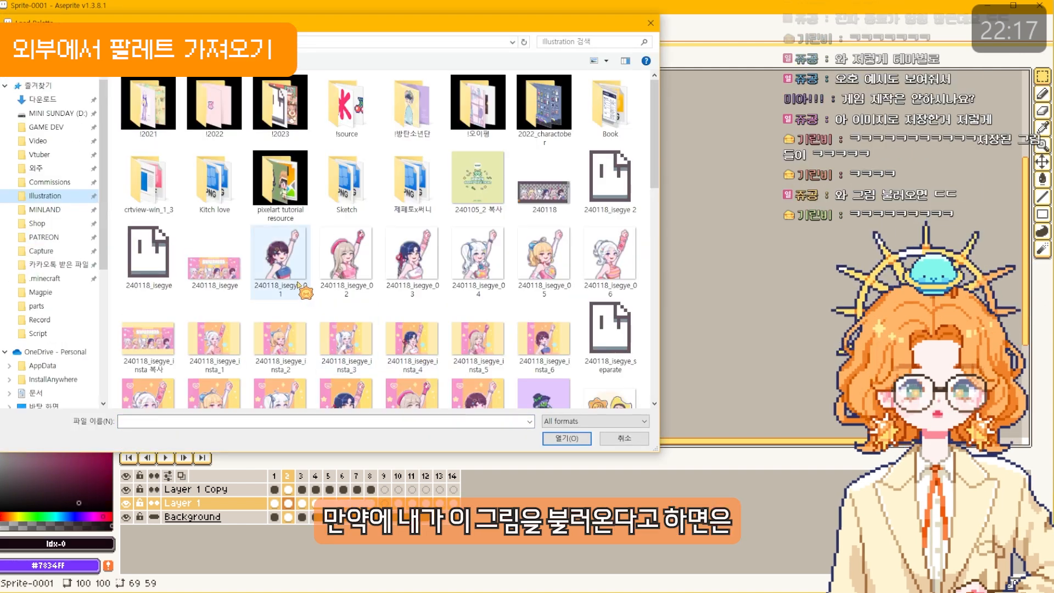
{"action": "left_click", "coordinate": [282, 263]}
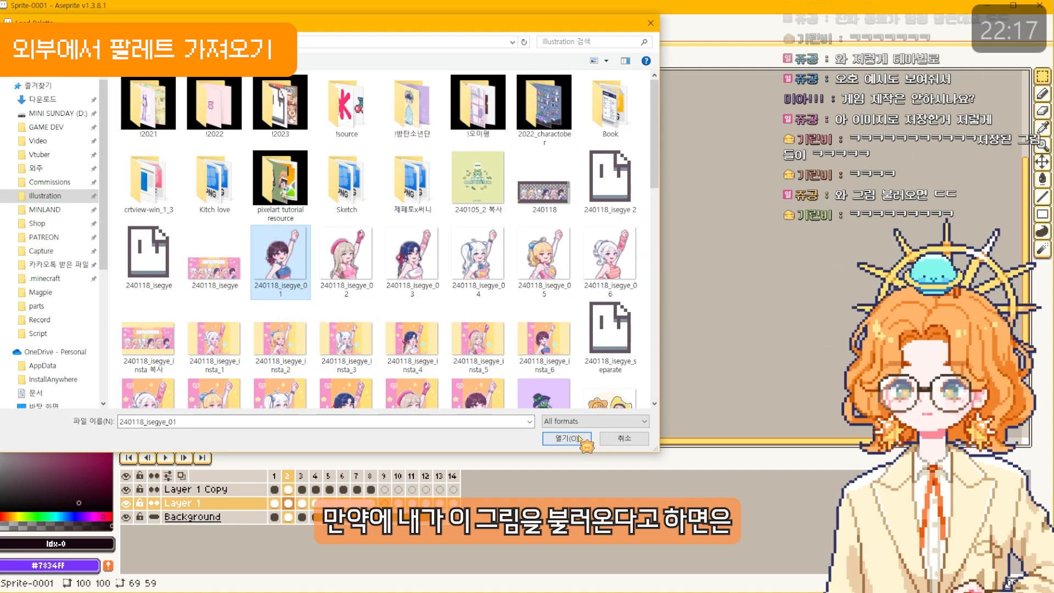
{"action": "left_click", "coordinate": [567, 438]}
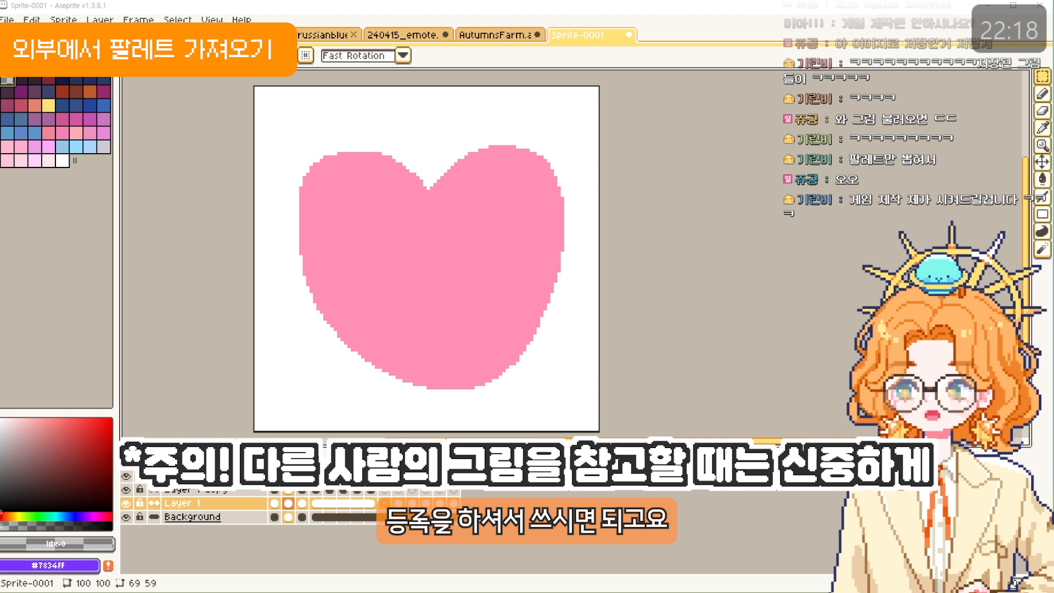
Step: Load the default palette for Sprite-0001
{"action": "left_click", "coordinate": [58, 57]}
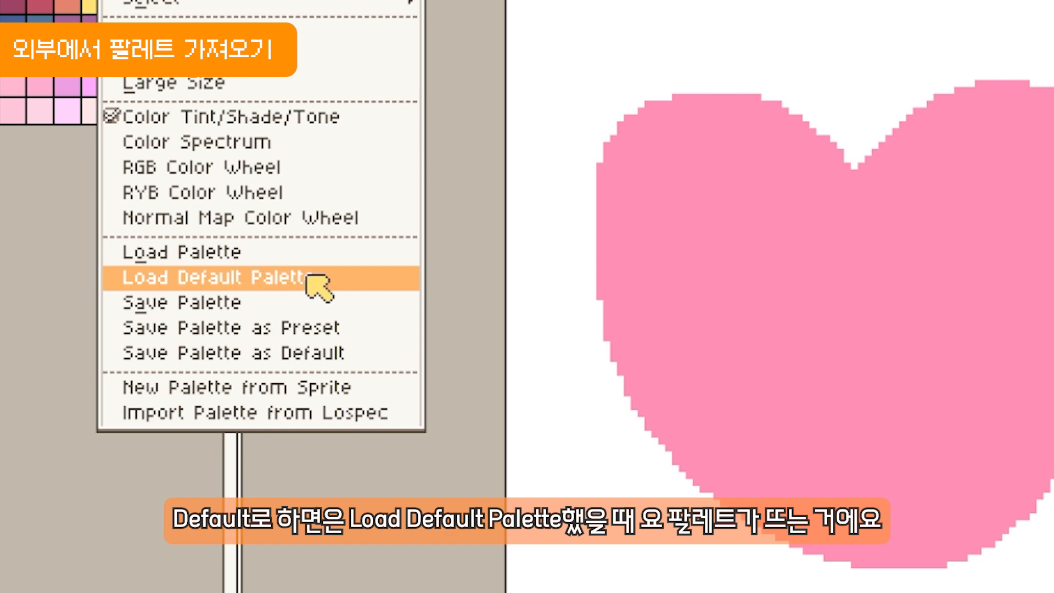
{"action": "left_click", "coordinate": [181, 279]}
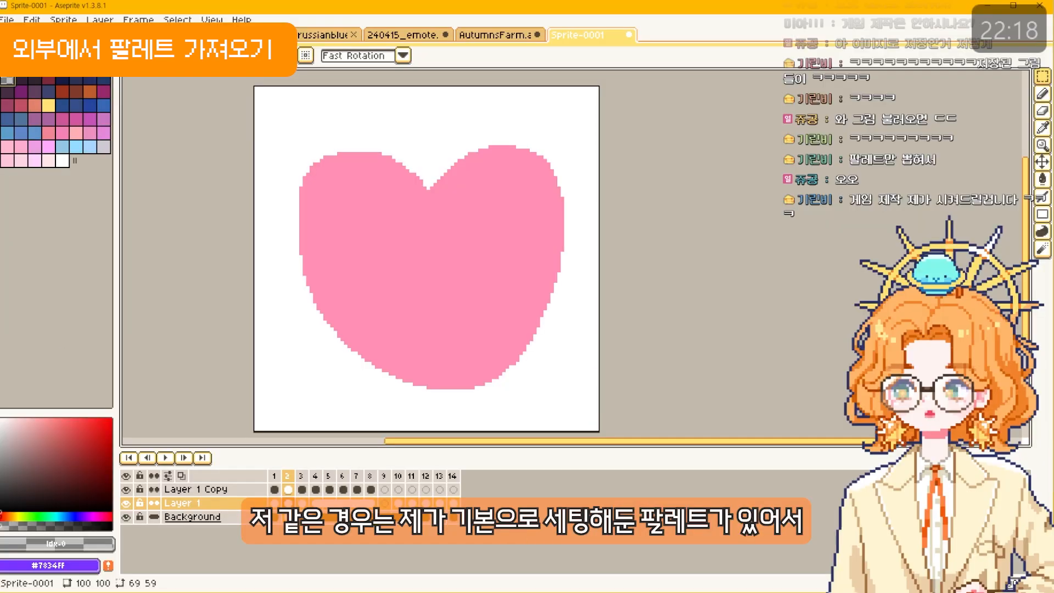
{"action": "left_click", "coordinate": [116, 108]}
{"action": "left_click", "coordinate": [104, 243]}
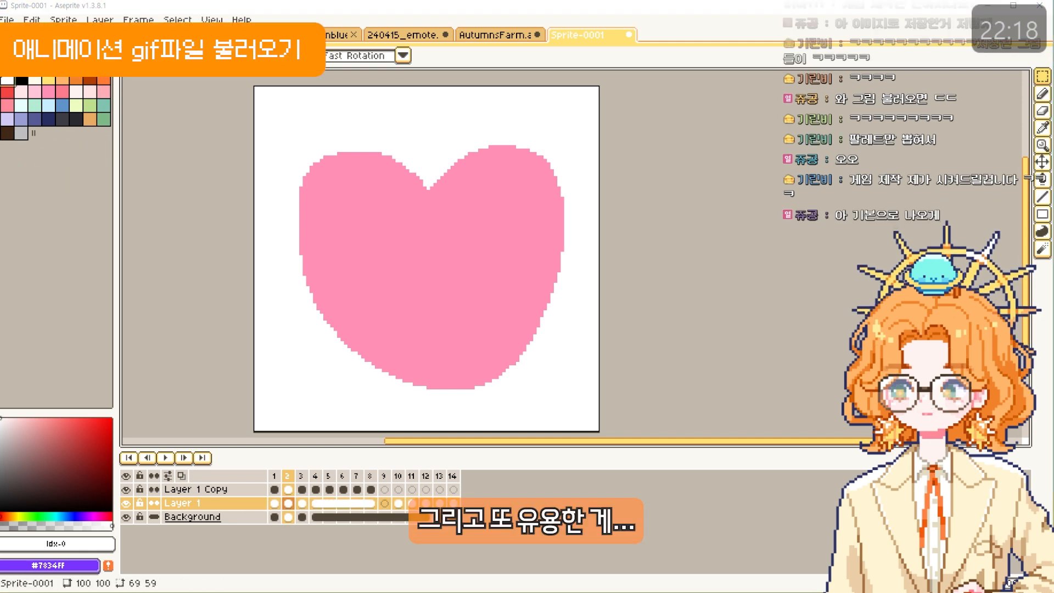
Step: Find the animated GIF 231122_3thanniversary.gif in the file folders and open it with all its frames
{"action": "key", "text": "ctrl+o"}
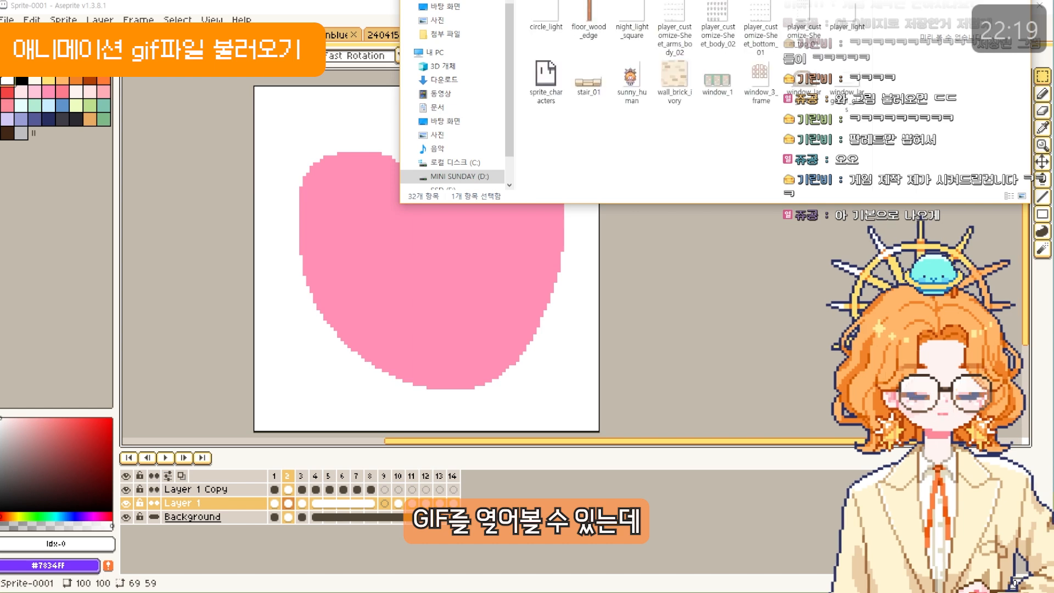
{"action": "key", "text": "alt+Left"}
{"action": "key", "text": "alt+Left"}
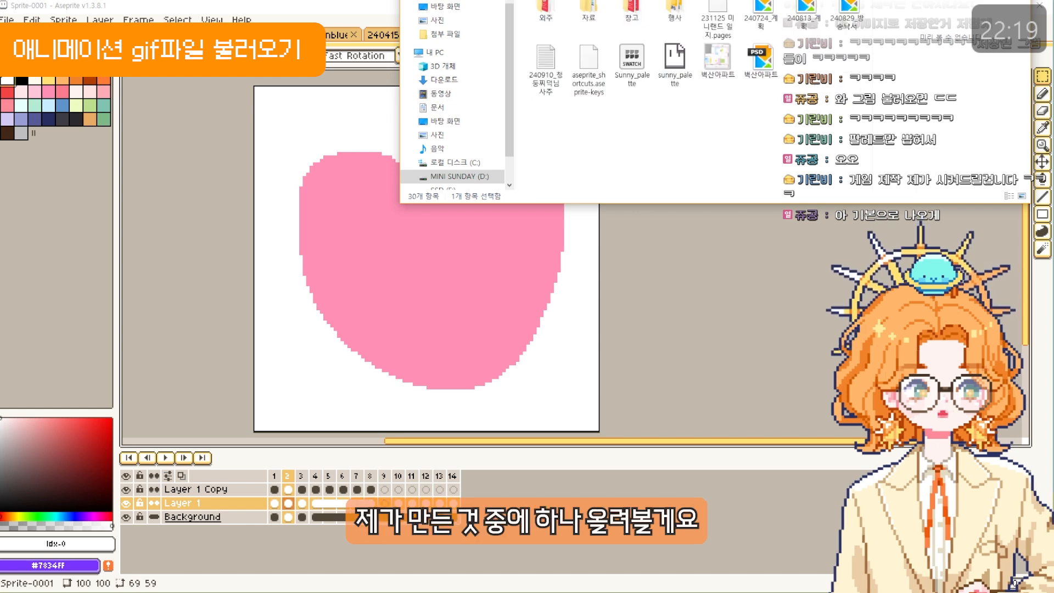
{"action": "double_click", "coordinate": [713, 2]}
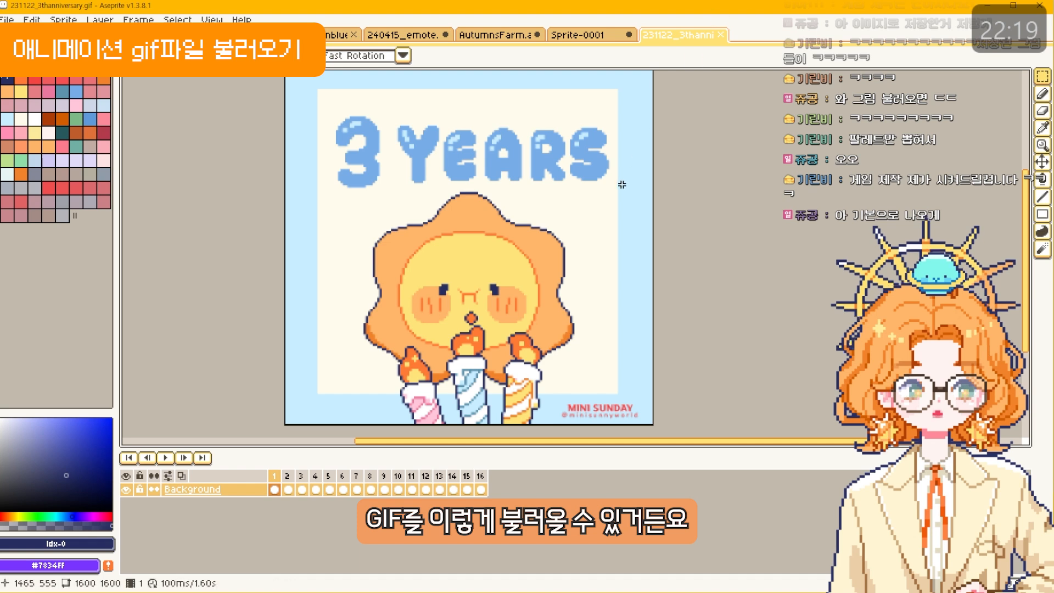
Step: Select the GIF's frames 1 to 16 in the timeline and examine the individual frames of the animation
{"action": "left_click_drag", "start_coordinate": [275, 477], "coordinate": [483, 478]}
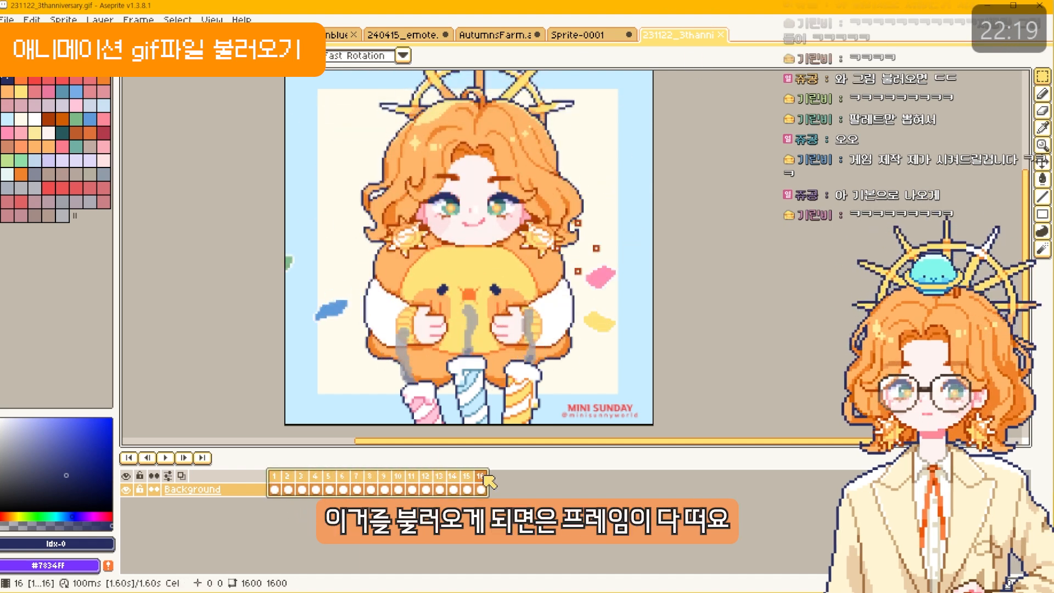
{"action": "left_click_drag", "start_coordinate": [272, 213], "coordinate": [274, 223]}
{"action": "left_click_drag", "start_coordinate": [276, 475], "coordinate": [476, 474]}
{"action": "left_click", "coordinate": [279, 475]}
{"action": "mouse_move", "coordinate": [281, 474]}
{"action": "left_mouse_down"}
{"action": "mouse_move", "coordinate": [463, 477]}
{"action": "mouse_move", "coordinate": [301, 477]}
{"action": "left_mouse_up"}
{"action": "left_click", "coordinate": [409, 477]}
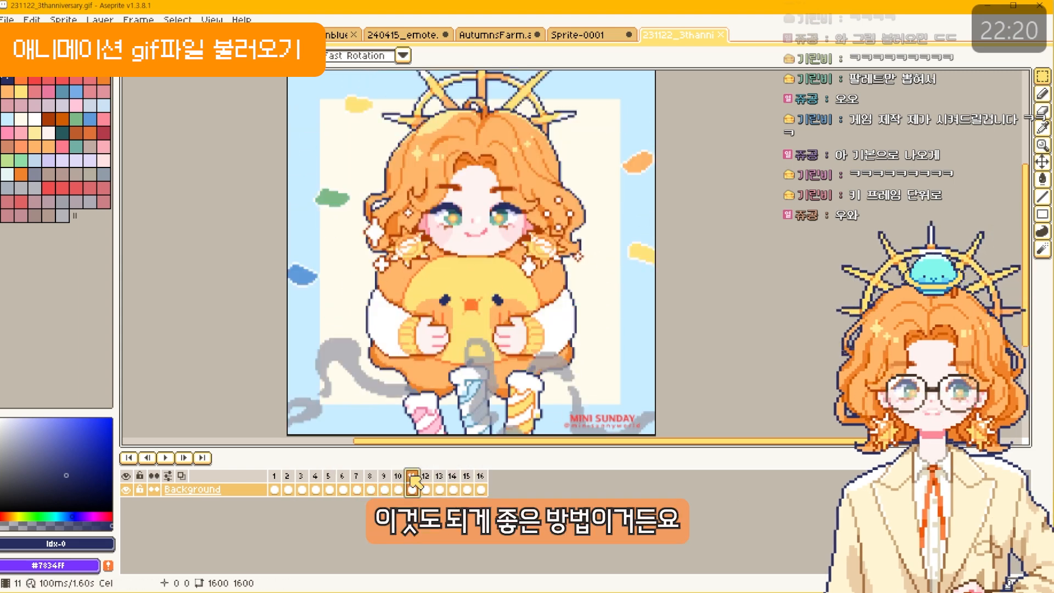
{"action": "left_click_drag", "start_coordinate": [385, 476], "coordinate": [450, 477]}
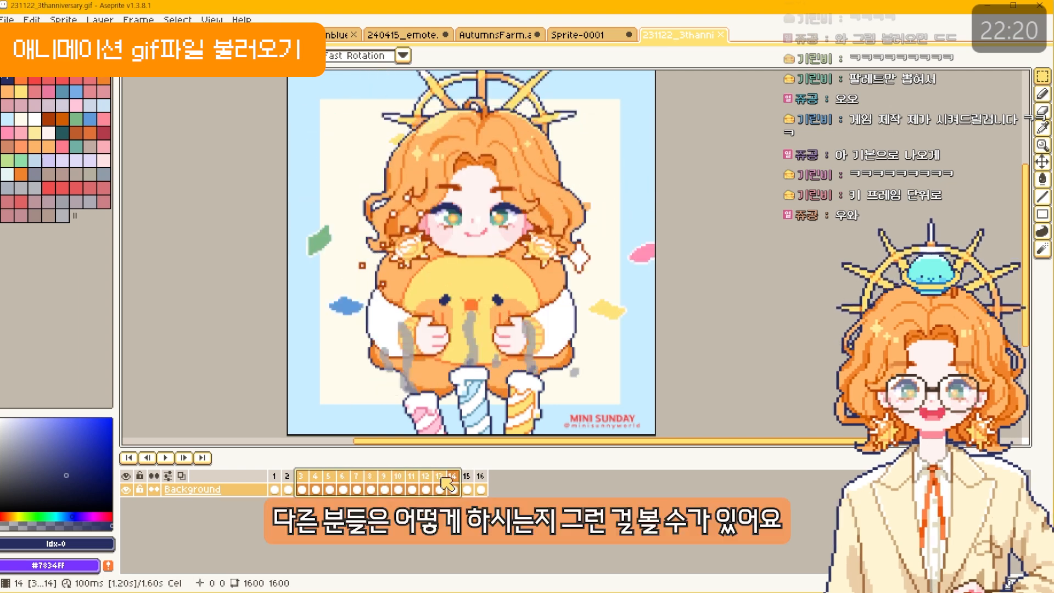
{"action": "left_click", "coordinate": [440, 476]}
{"action": "left_click", "coordinate": [455, 476]}
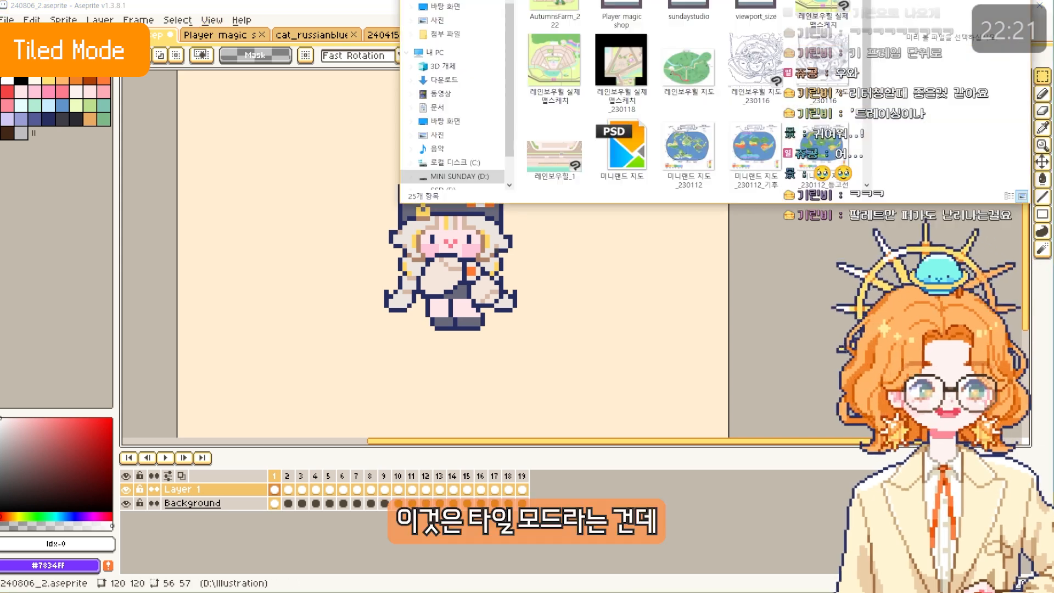
Step: Open roof_orange_back.png and set its Tiled Mode to Tiled in Both Axes
{"action": "left_click", "coordinate": [719, 16]}
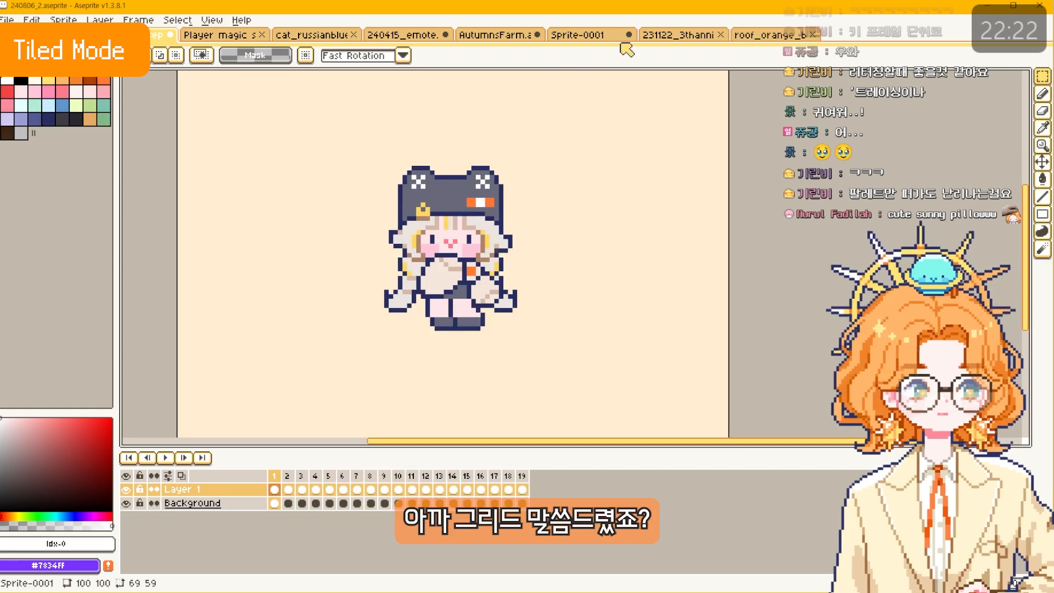
{"action": "left_click", "coordinate": [493, 35]}
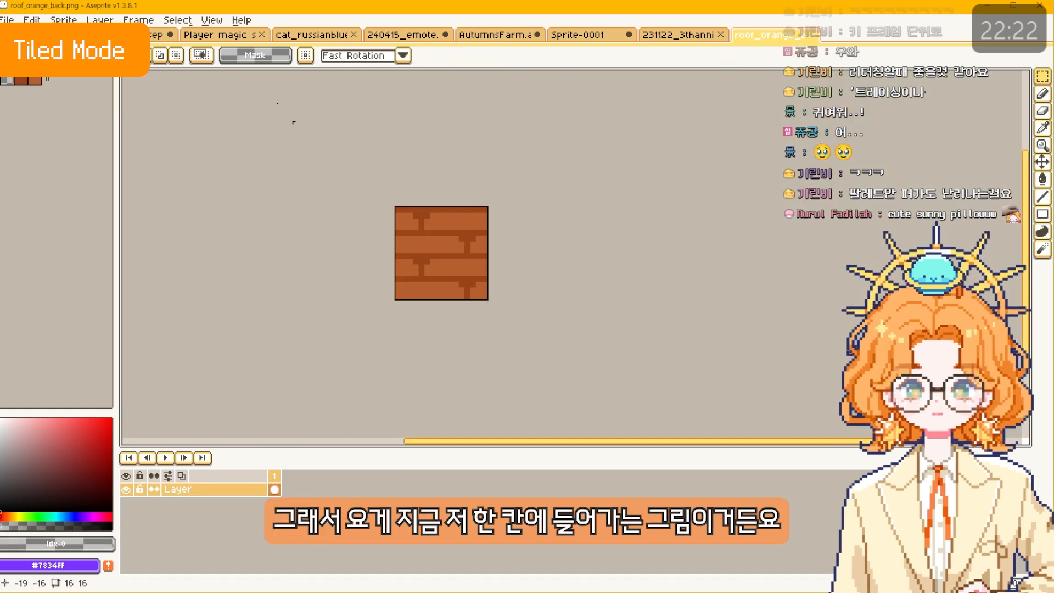
{"action": "left_click", "coordinate": [184, 21]}
{"action": "mouse_move", "coordinate": [212, 20]}
{"action": "mouse_move", "coordinate": [243, 98]}
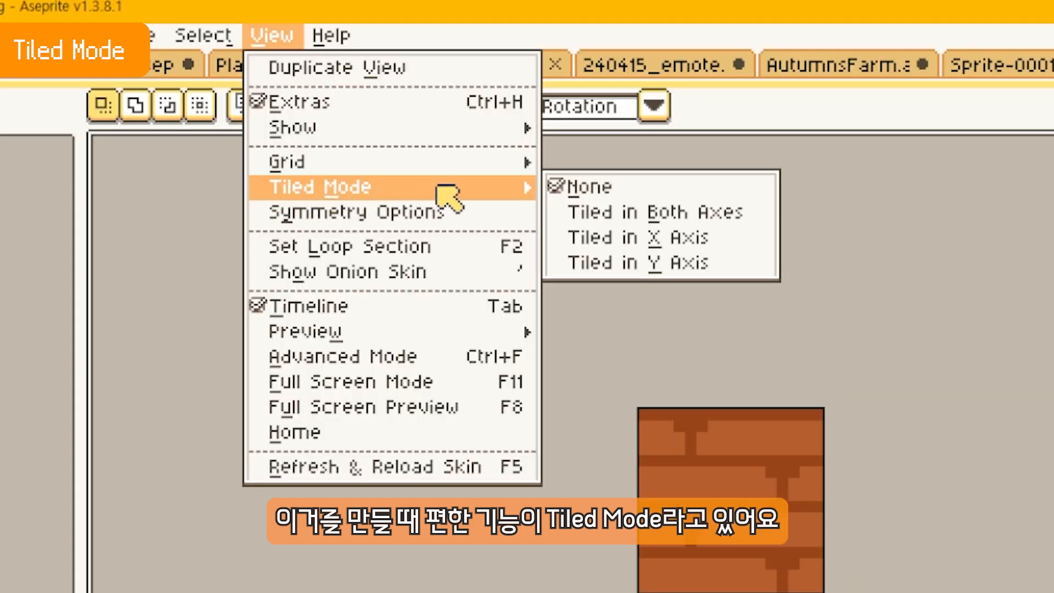
{"action": "left_click", "coordinate": [745, 219]}
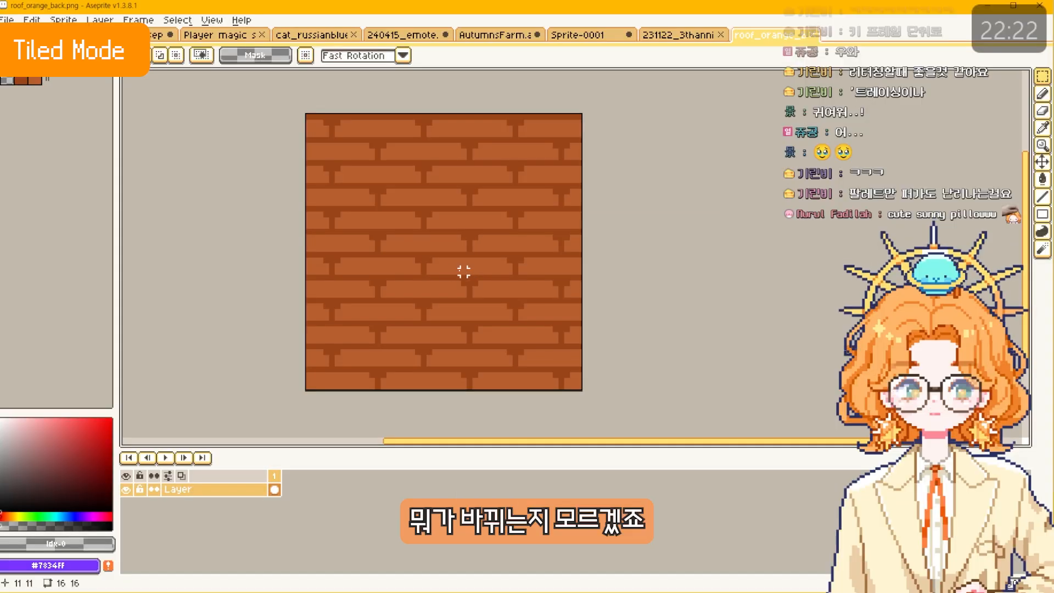
Step: Select the whole roof tile and draw short vertical plank joints on it in dark brown #994518 with the Pencil
{"action": "key", "text": "b"}
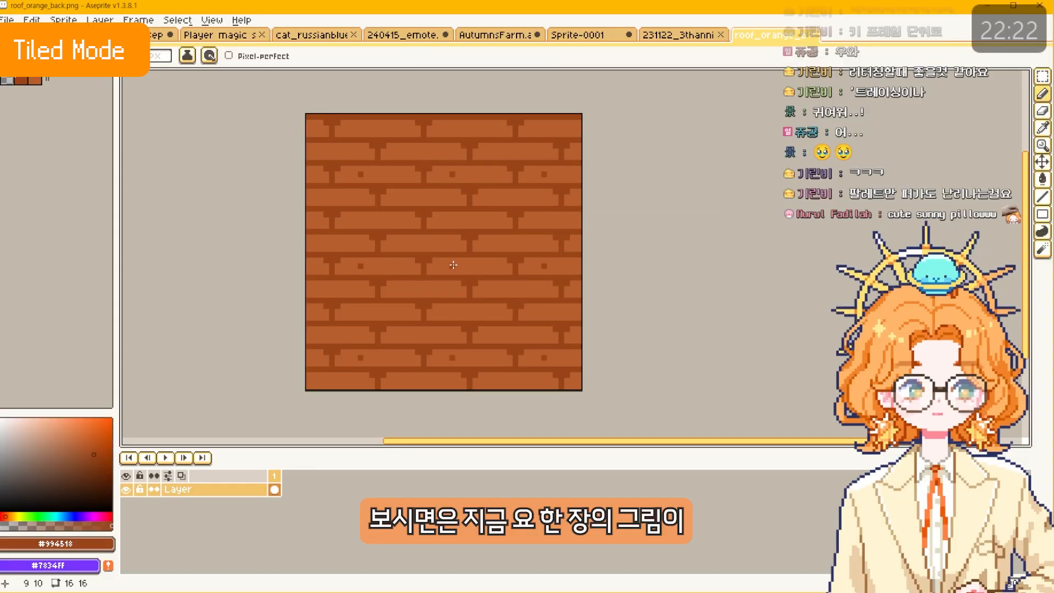
{"action": "key", "text": "ctrl+a"}
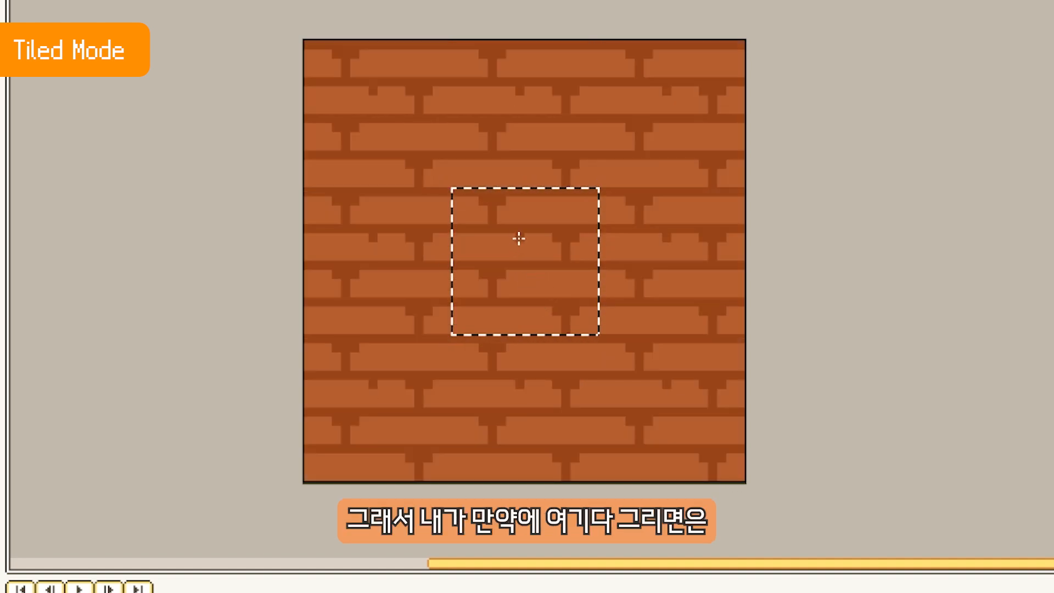
{"action": "left_click_drag", "start_coordinate": [519, 239], "coordinate": [520, 253]}
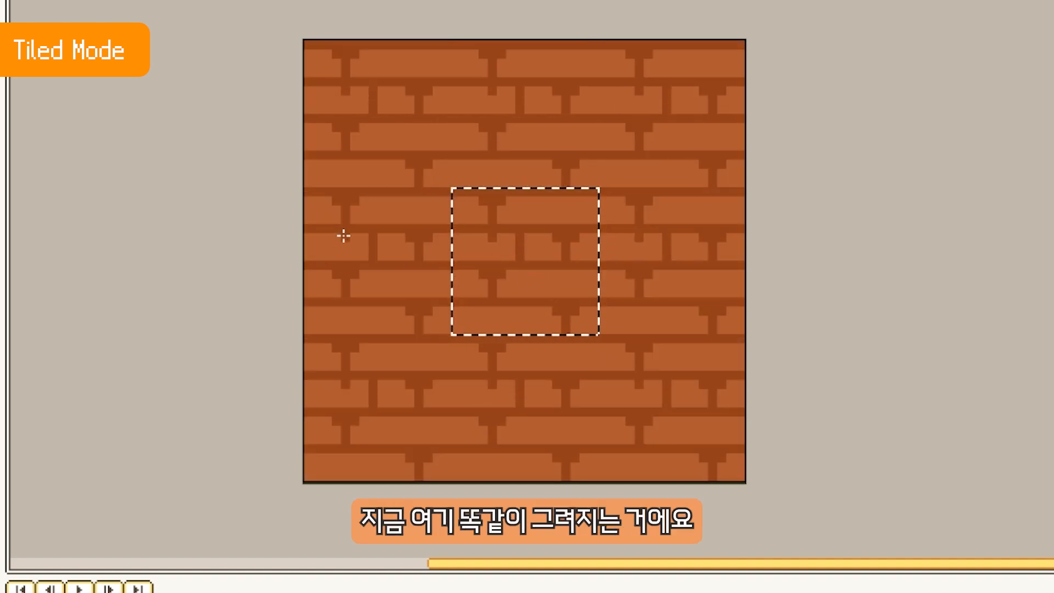
{"action": "left_click_drag", "start_coordinate": [456, 214], "coordinate": [456, 226]}
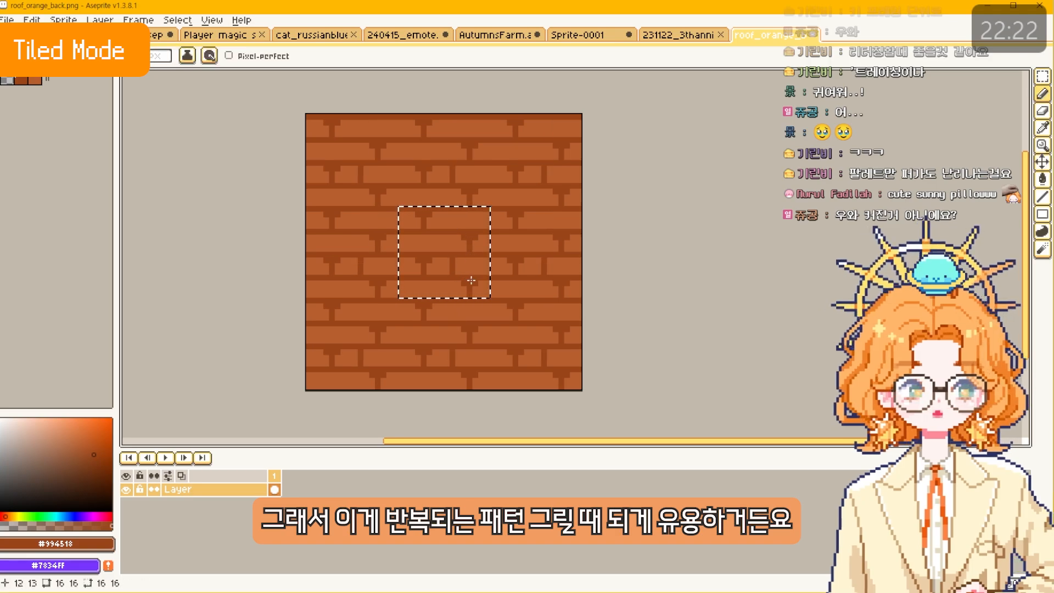
Step: Clear the roof tile and draw three horizontal mortar lines across it in #994518, erasing the stray pixels beside them
{"action": "left_click", "coordinate": [320, 242]}
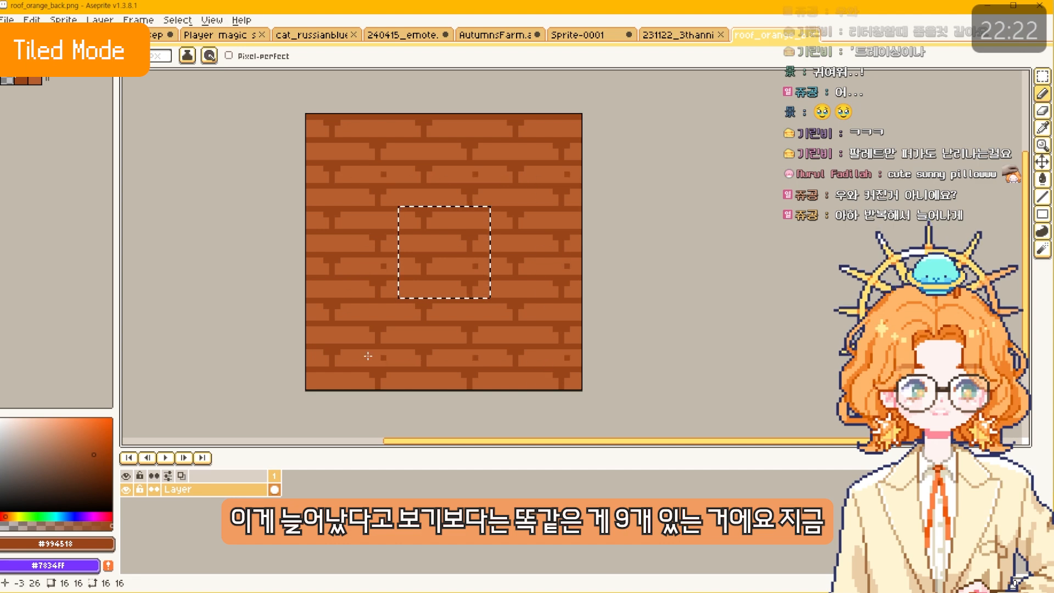
{"action": "left_click", "coordinate": [529, 194]}
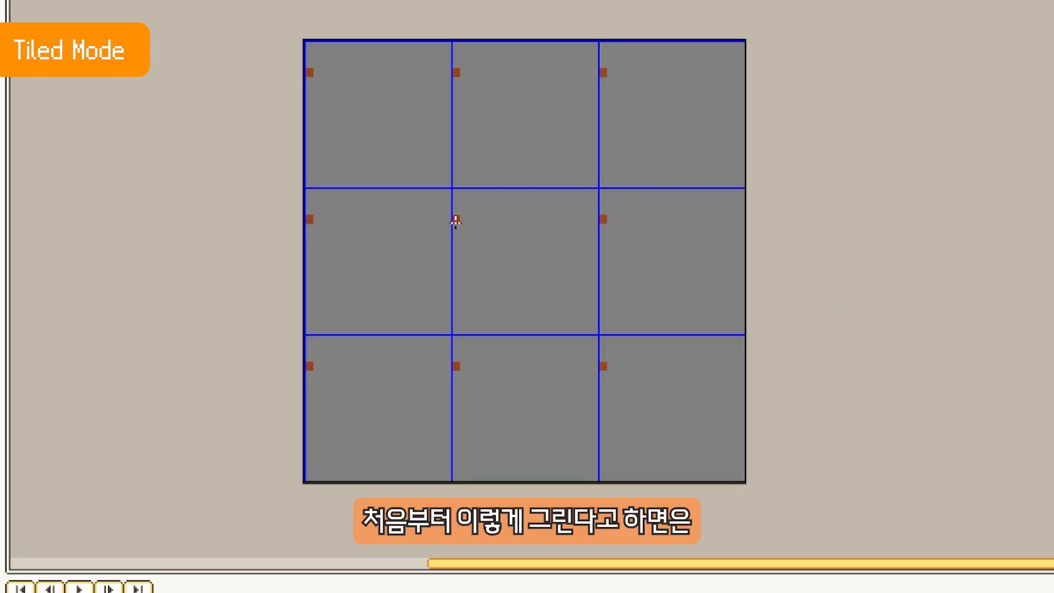
{"action": "left_click_drag", "start_coordinate": [455, 220], "coordinate": [590, 221]}
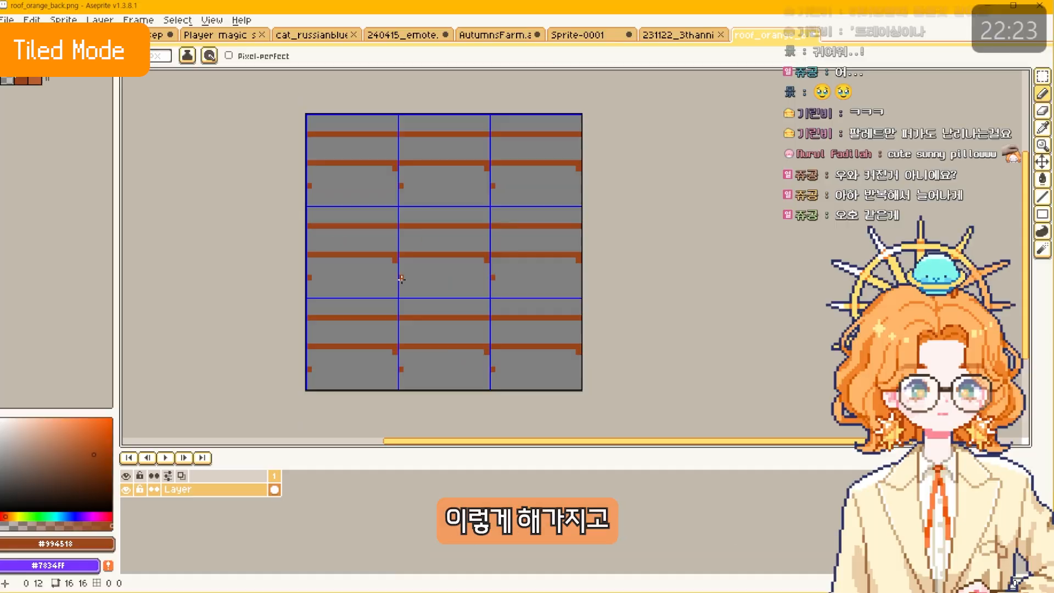
{"action": "left_click_drag", "start_coordinate": [473, 301], "coordinate": [460, 311]}
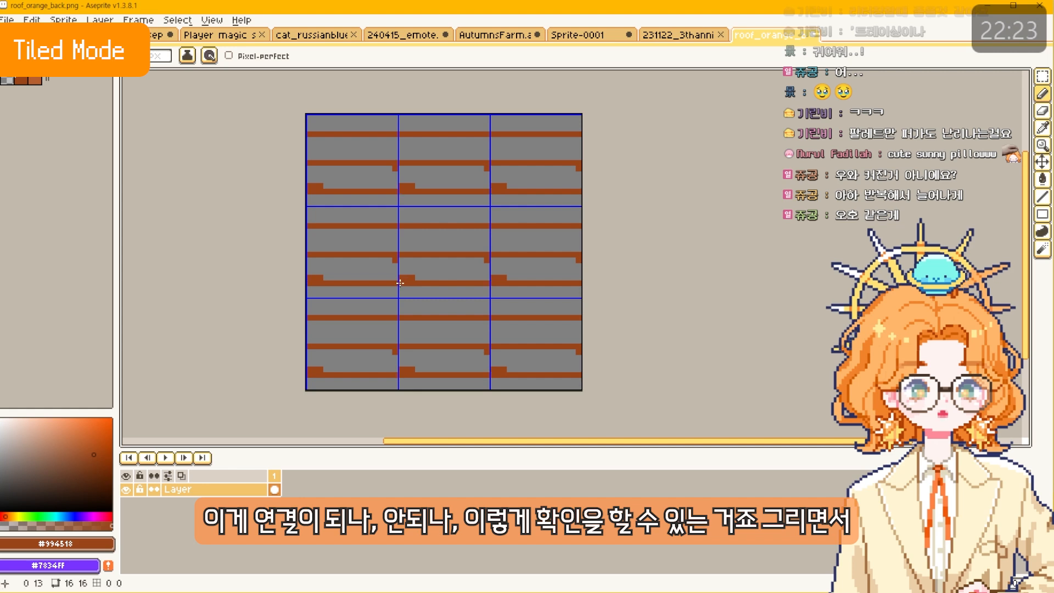
{"action": "key", "text": "e"}
{"action": "left_click_drag", "start_coordinate": [400, 283], "coordinate": [417, 277]}
{"action": "key", "text": "b"}
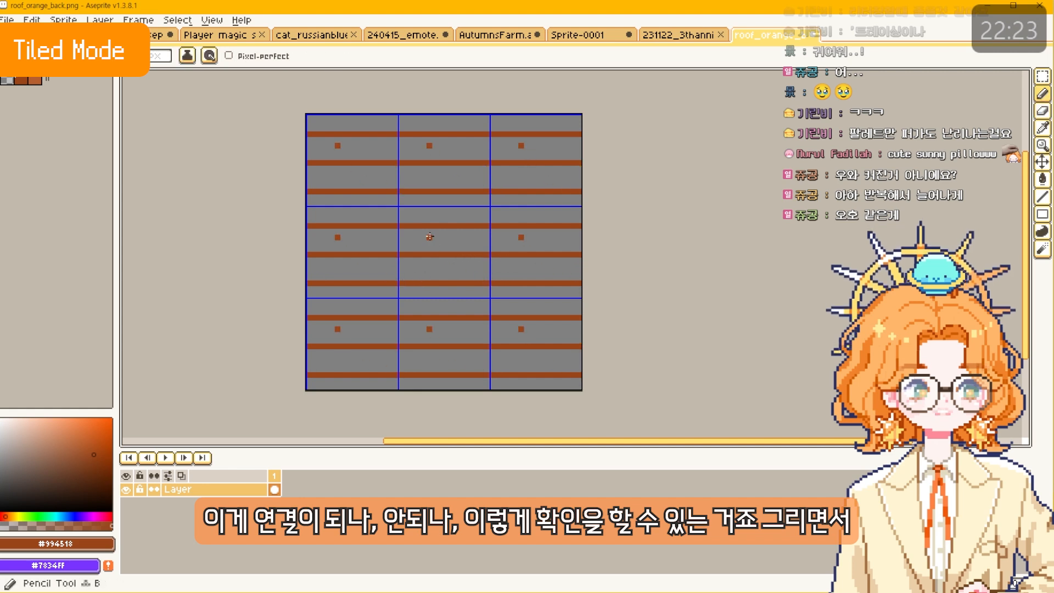
Step: Draw one staggered vertical joint in each row of the tile to form a repeating brick pattern
{"action": "left_click_drag", "start_coordinate": [431, 240], "coordinate": [431, 252]}
{"action": "left_click", "coordinate": [459, 196]}
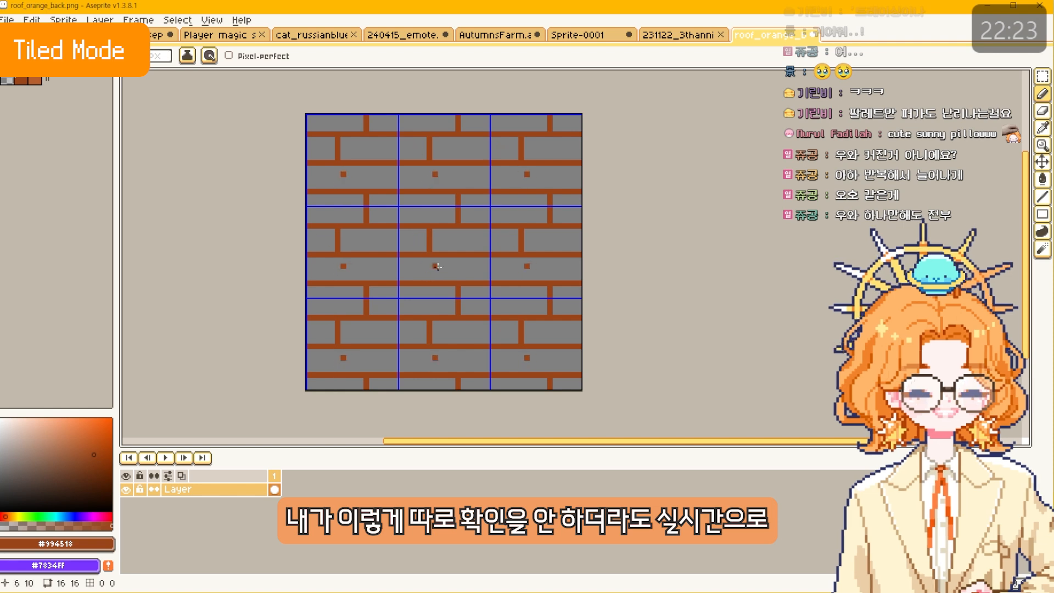
{"action": "left_click_drag", "start_coordinate": [475, 260], "coordinate": [476, 277]}
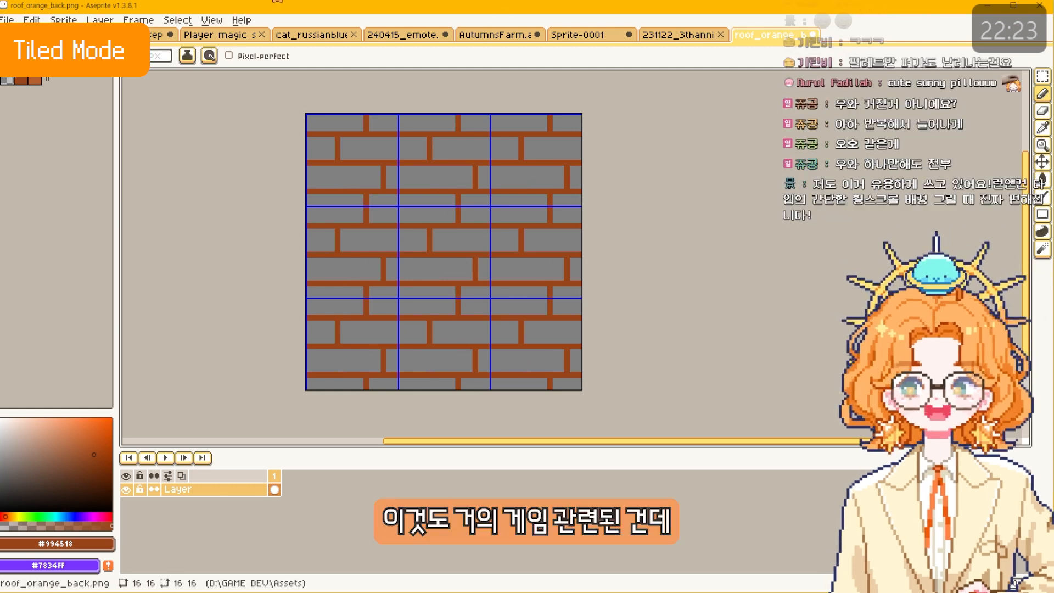
{"action": "key", "text": "alt+r"}
{"action": "key", "text": "Escape"}
{"action": "left_click", "coordinate": [415, 237]}
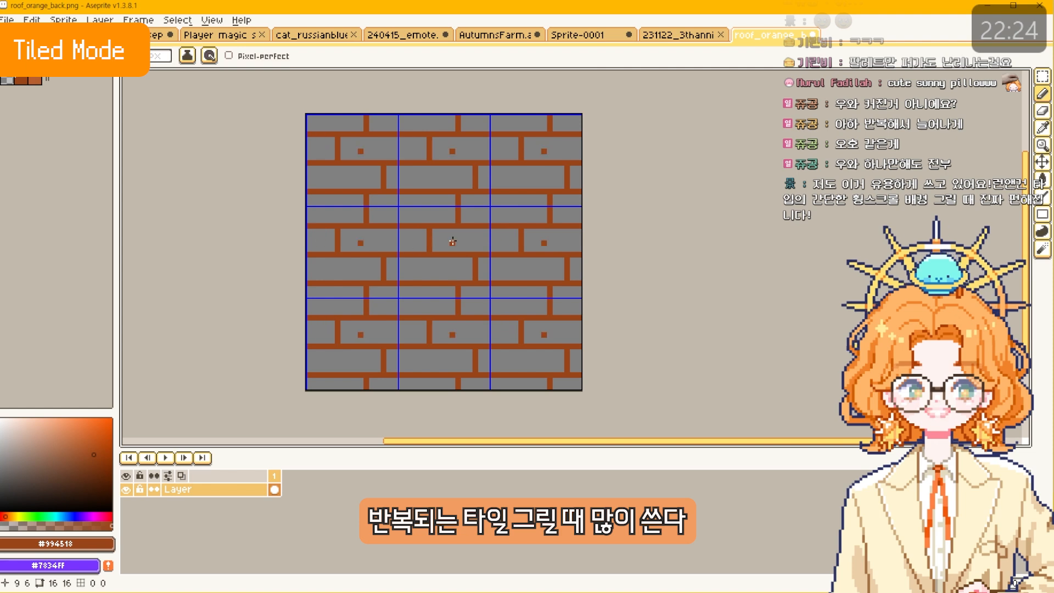
Step: Close roof_orange_back.png without saving its changes and switch to Sprite-0001
{"action": "key", "text": "ctrl+w"}
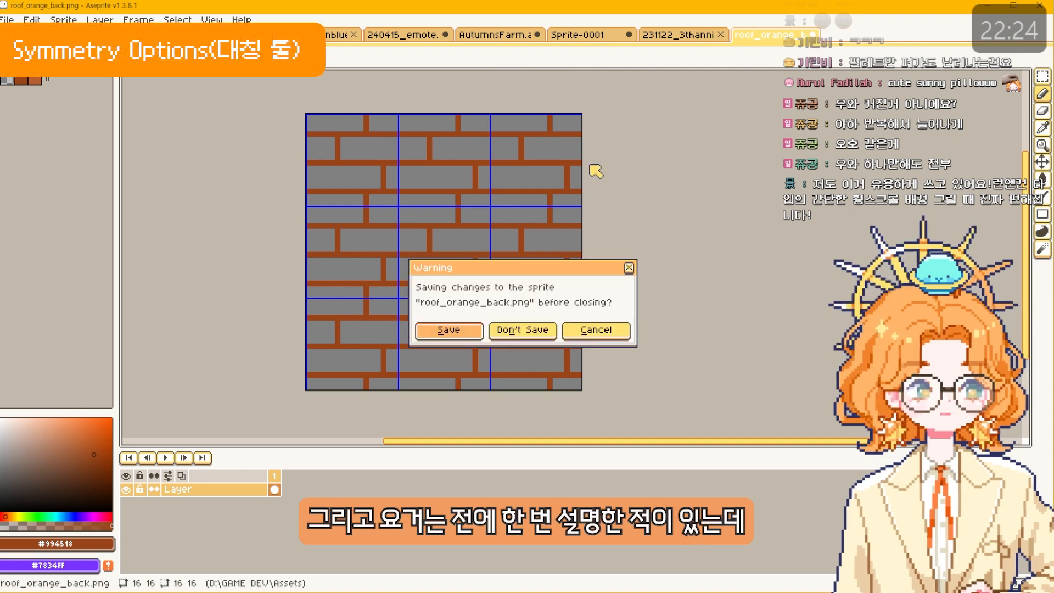
{"action": "left_click", "coordinate": [518, 329]}
{"action": "key", "text": "ctrl+shift+Tab"}
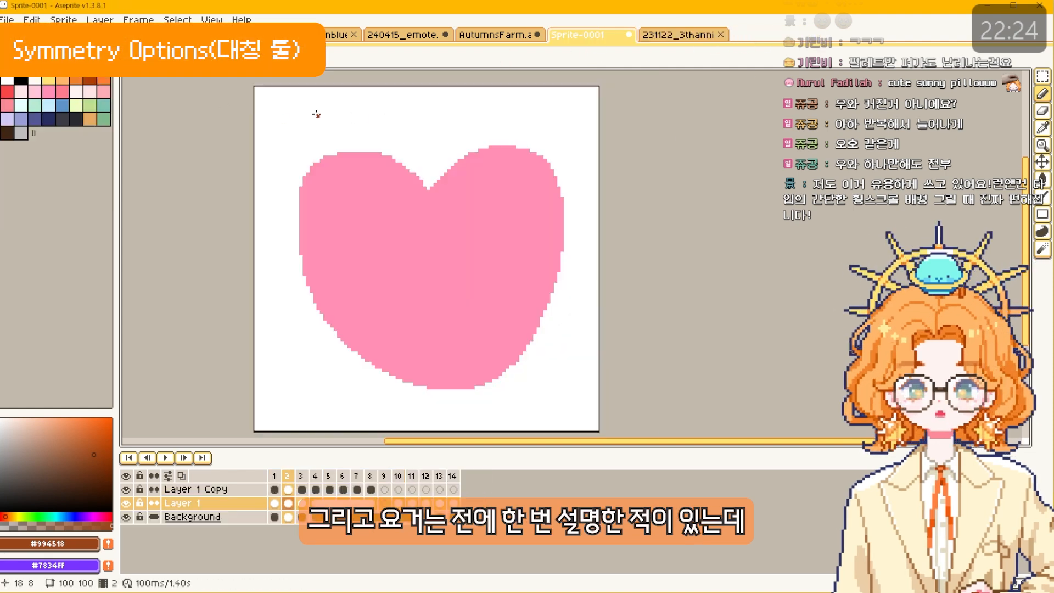
Step: Enable Symmetry Options and go to the empty frame 9 of the heart animation
{"action": "left_click", "coordinate": [212, 19]}
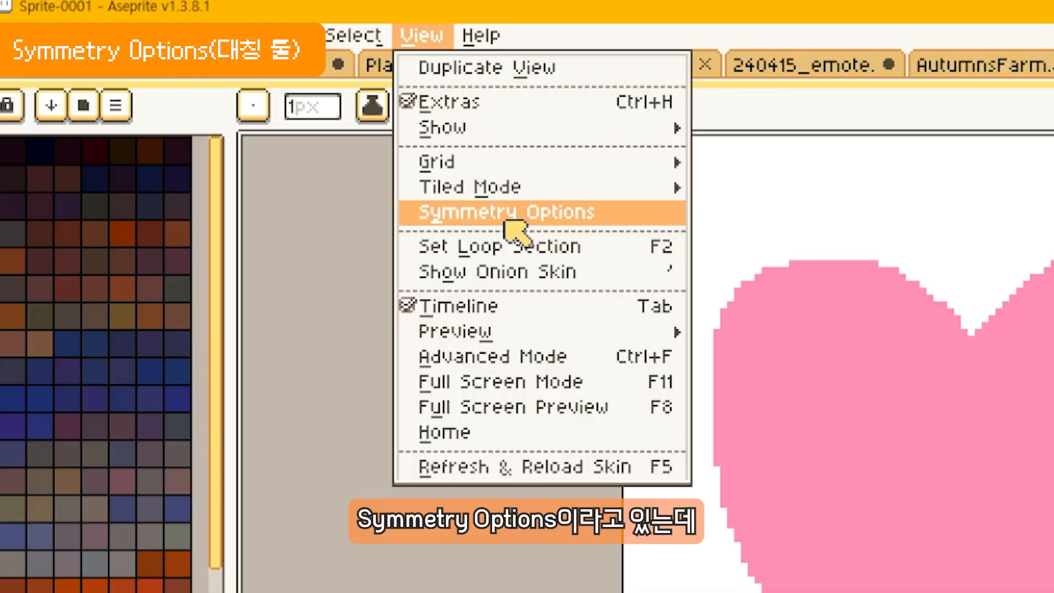
{"action": "left_click", "coordinate": [561, 214]}
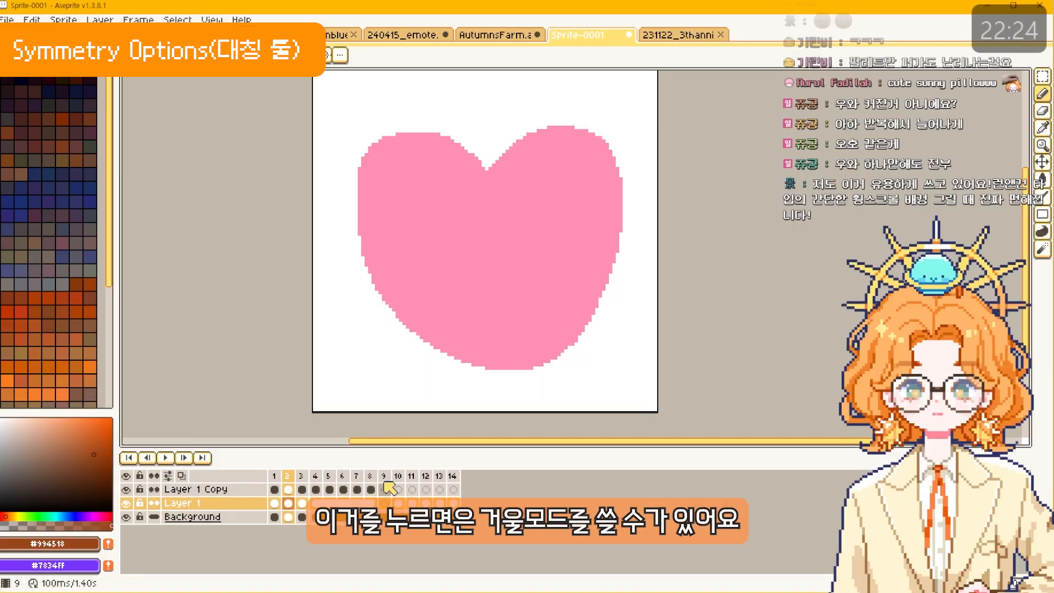
{"action": "left_click", "coordinate": [386, 486]}
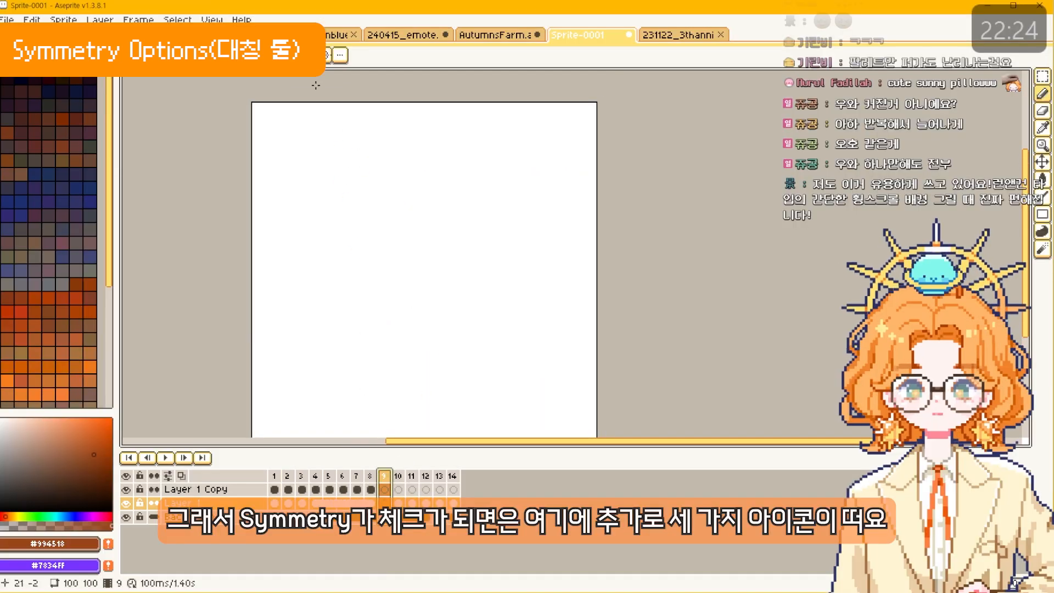
{"action": "key", "text": "alt+v"}
{"action": "key", "text": "Escape"}
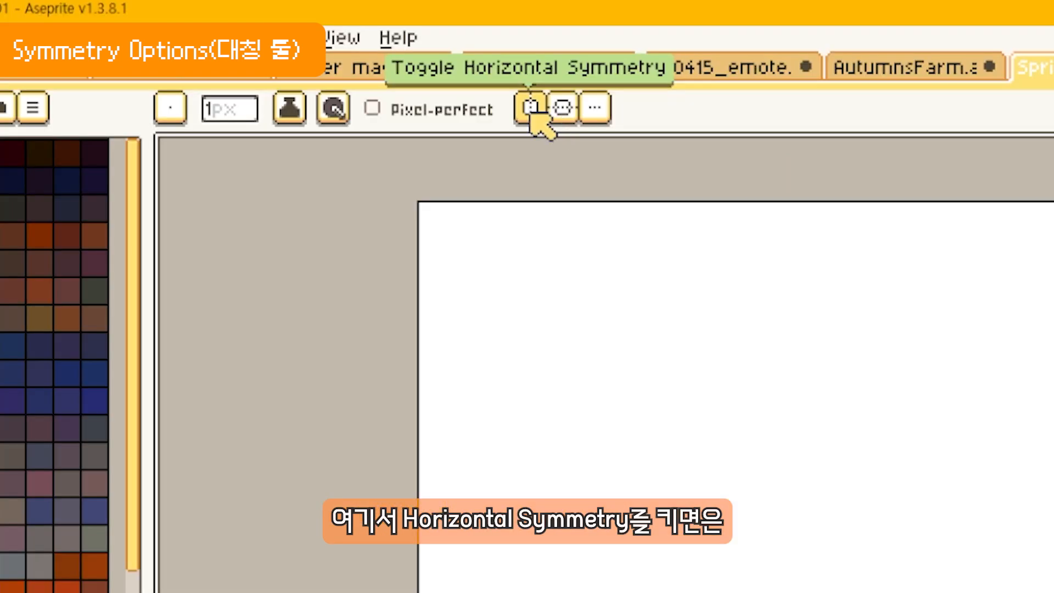
Step: Turn on horizontal symmetry and draw a round smiley face in #994518 centred on the mirror axis
{"action": "left_click", "coordinate": [531, 109]}
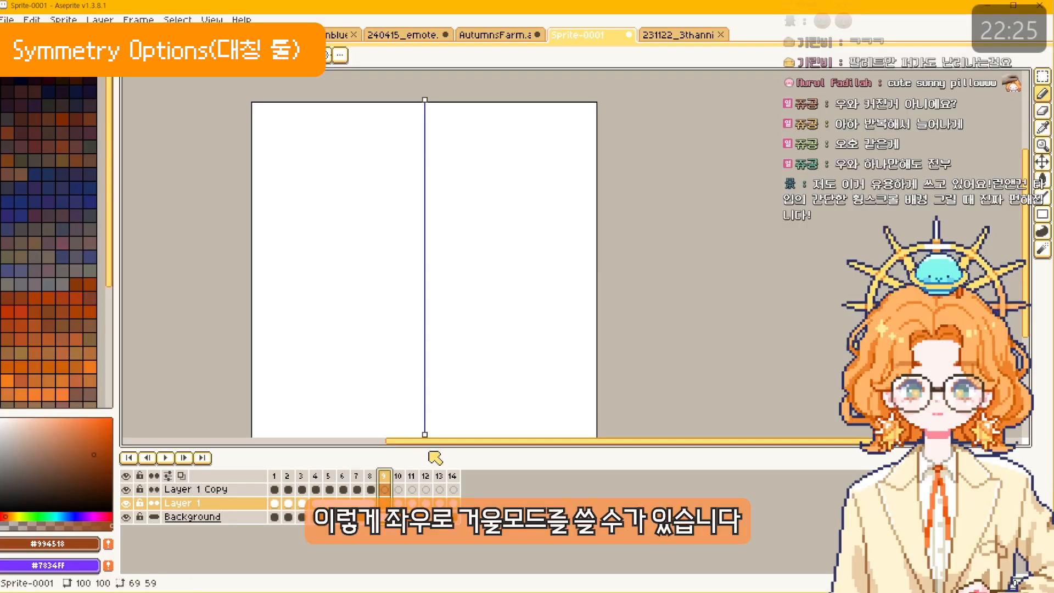
{"action": "left_click_drag", "start_coordinate": [759, 384], "coordinate": [636, 449]}
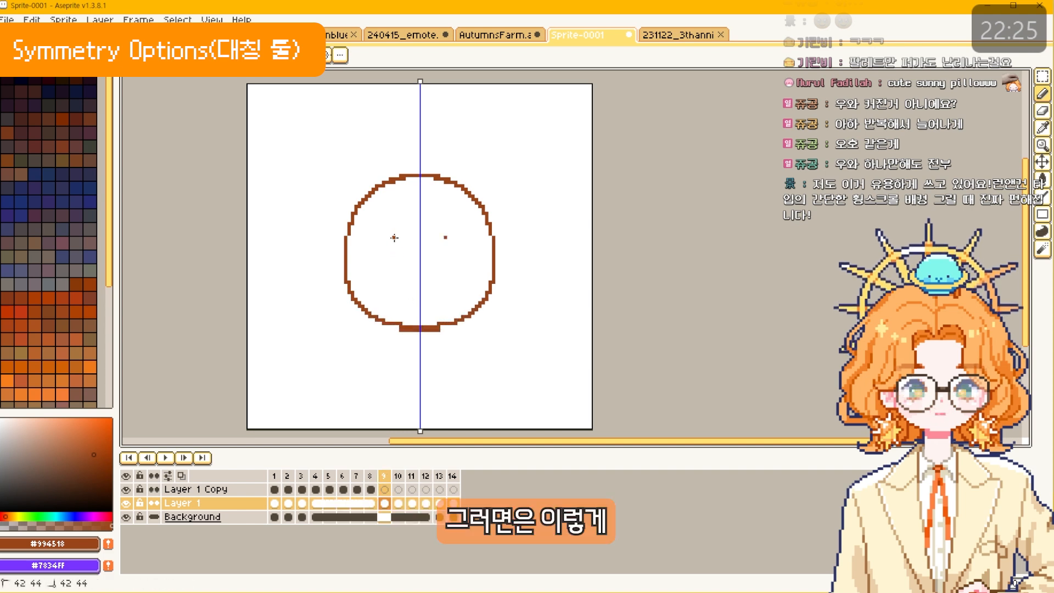
{"action": "mouse_move", "coordinate": [393, 236]}
{"action": "left_mouse_down"}
{"action": "mouse_move", "coordinate": [393, 256]}
{"action": "mouse_move", "coordinate": [419, 291]}
{"action": "left_mouse_up"}
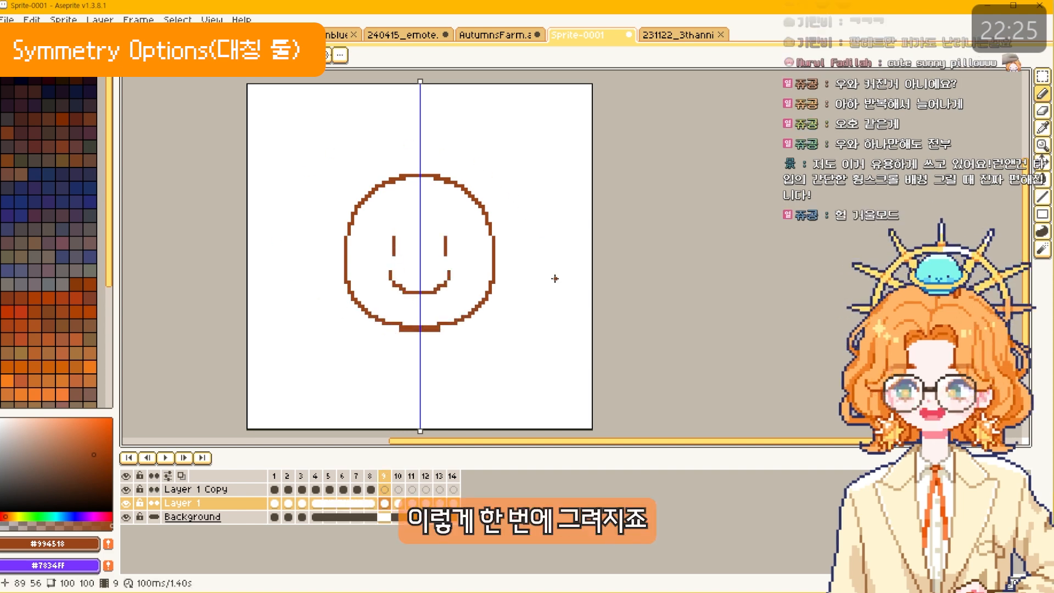
Step: Add vertical symmetry and draw a large rounded frame with mirrored spiral ornaments around the smiley face
{"action": "left_click", "coordinate": [326, 55]}
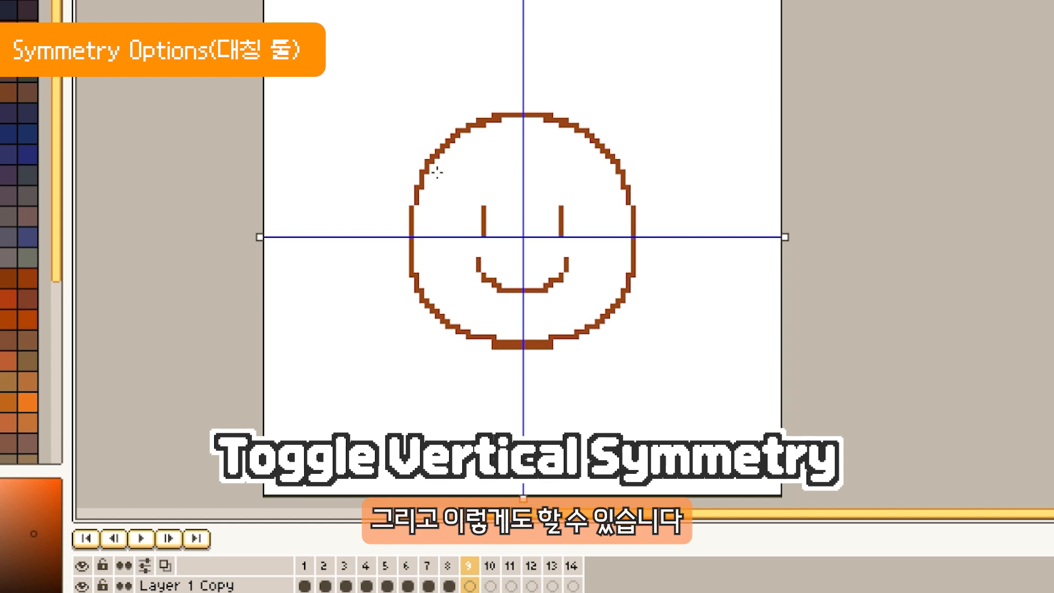
{"action": "mouse_move", "coordinate": [307, 237]}
{"action": "left_mouse_down"}
{"action": "mouse_move", "coordinate": [370, 60]}
{"action": "mouse_move", "coordinate": [494, 30]}
{"action": "left_mouse_up"}
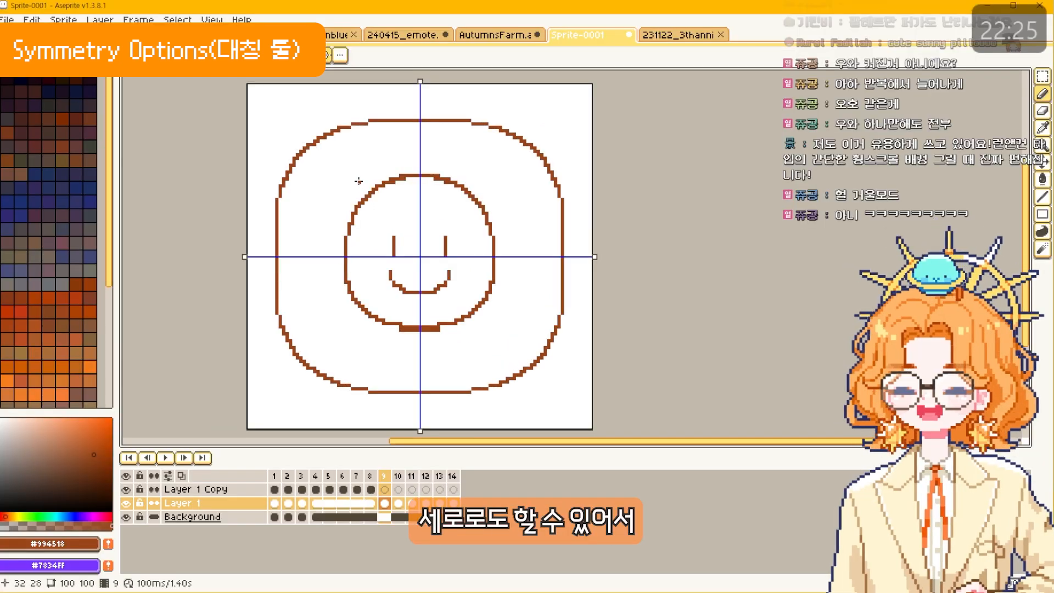
{"action": "mouse_move", "coordinate": [286, 248]}
{"action": "left_mouse_down"}
{"action": "mouse_move", "coordinate": [339, 237]}
{"action": "mouse_move", "coordinate": [326, 189]}
{"action": "mouse_move", "coordinate": [304, 218]}
{"action": "mouse_move", "coordinate": [324, 209]}
{"action": "mouse_move", "coordinate": [335, 183]}
{"action": "mouse_move", "coordinate": [325, 143]}
{"action": "mouse_move", "coordinate": [382, 133]}
{"action": "mouse_move", "coordinate": [383, 161]}
{"action": "mouse_move", "coordinate": [344, 148]}
{"action": "mouse_move", "coordinate": [417, 168]}
{"action": "left_mouse_up"}
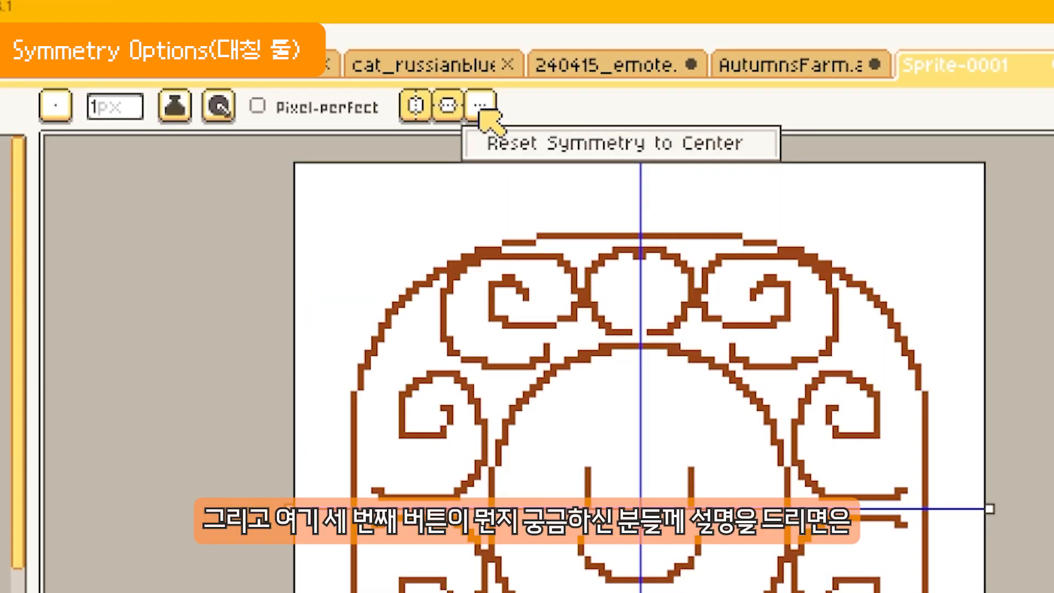
Step: Move the left-right mirror axis away from the middle of the canvas and reset the symmetry to the center
{"action": "key", "text": "v"}
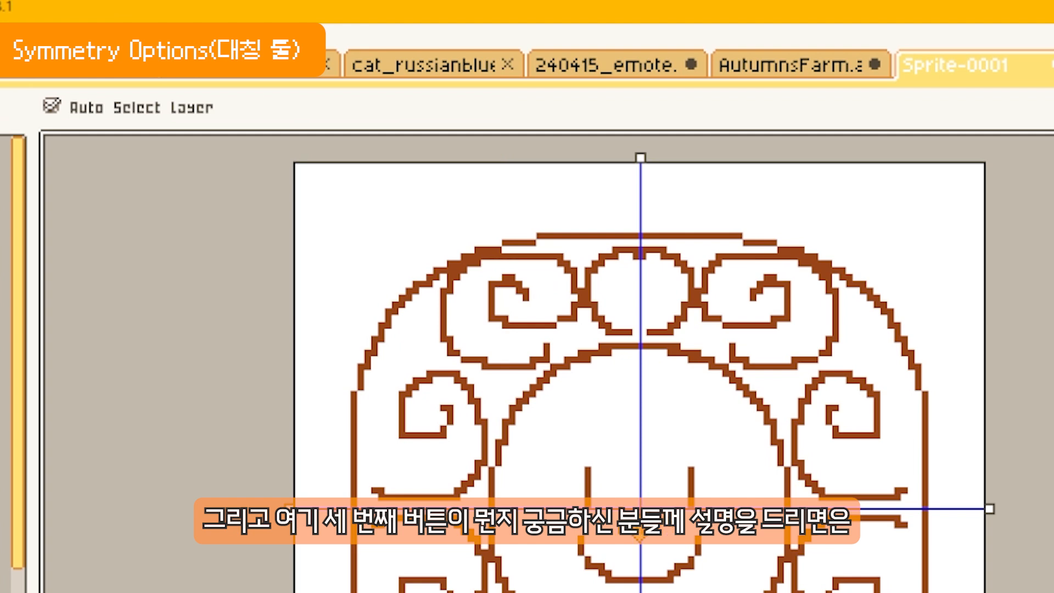
{"action": "key", "text": "b"}
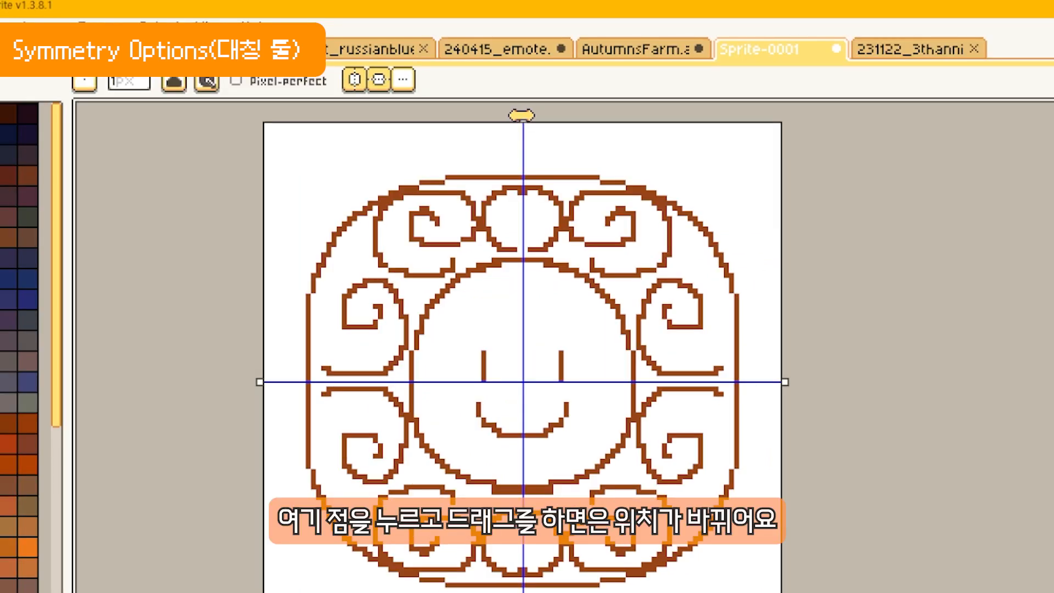
{"action": "mouse_move", "coordinate": [525, 115]}
{"action": "left_mouse_down"}
{"action": "mouse_move", "coordinate": [387, 116]}
{"action": "mouse_move", "coordinate": [458, 116]}
{"action": "mouse_move", "coordinate": [405, 117]}
{"action": "left_mouse_up"}
{"action": "mouse_move", "coordinate": [407, 153]}
{"action": "left_mouse_down"}
{"action": "mouse_move", "coordinate": [291, 218]}
{"action": "mouse_move", "coordinate": [389, 255]}
{"action": "left_mouse_up"}
{"action": "left_click_drag", "start_coordinate": [388, 255], "coordinate": [406, 247]}
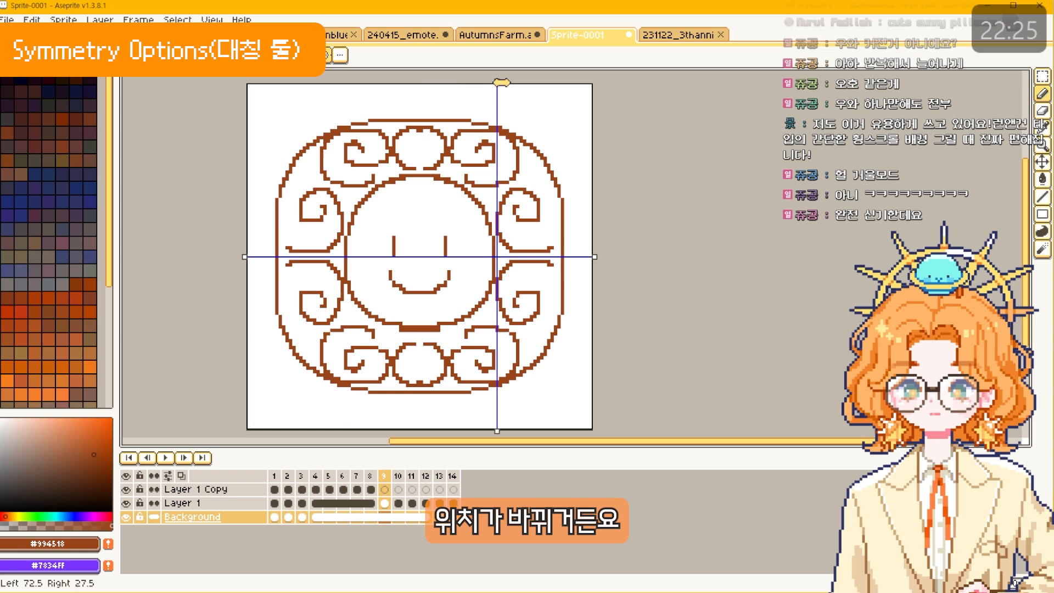
{"action": "left_click_drag", "start_coordinate": [502, 82], "coordinate": [514, 82]}
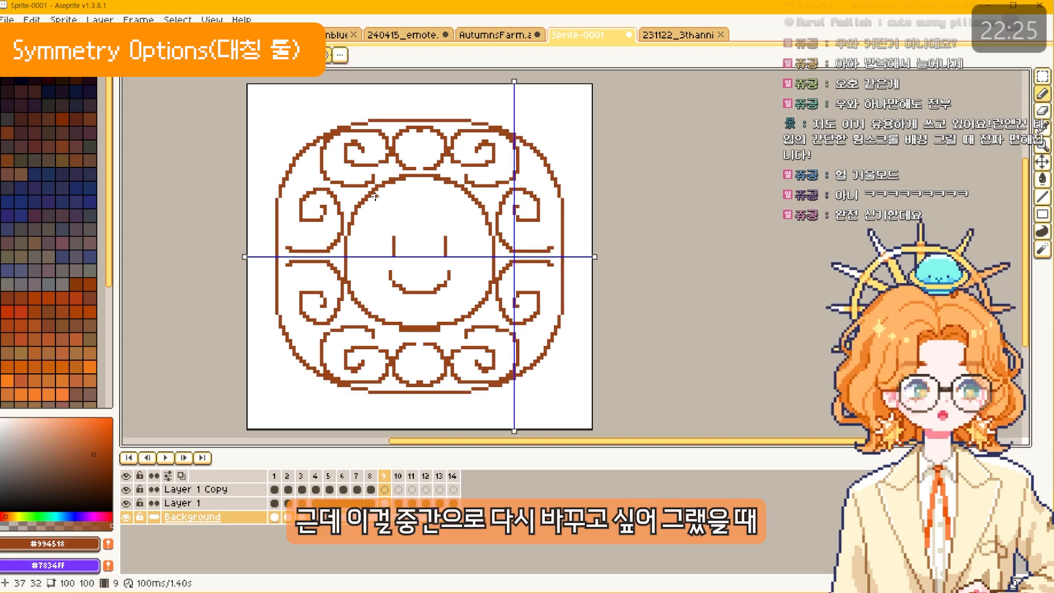
{"action": "left_click", "coordinate": [340, 55]}
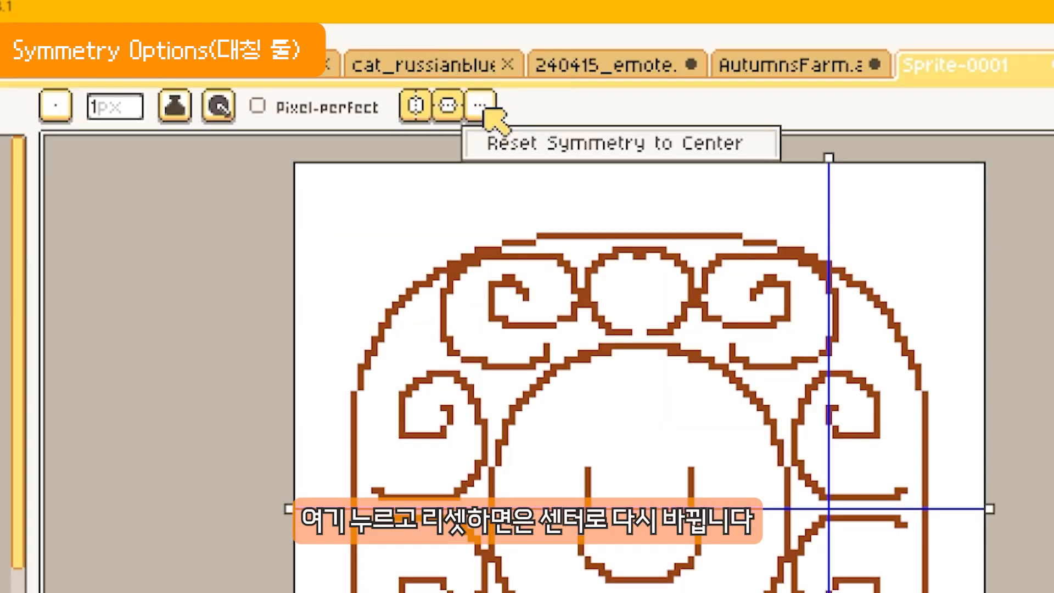
{"action": "left_click", "coordinate": [348, 76]}
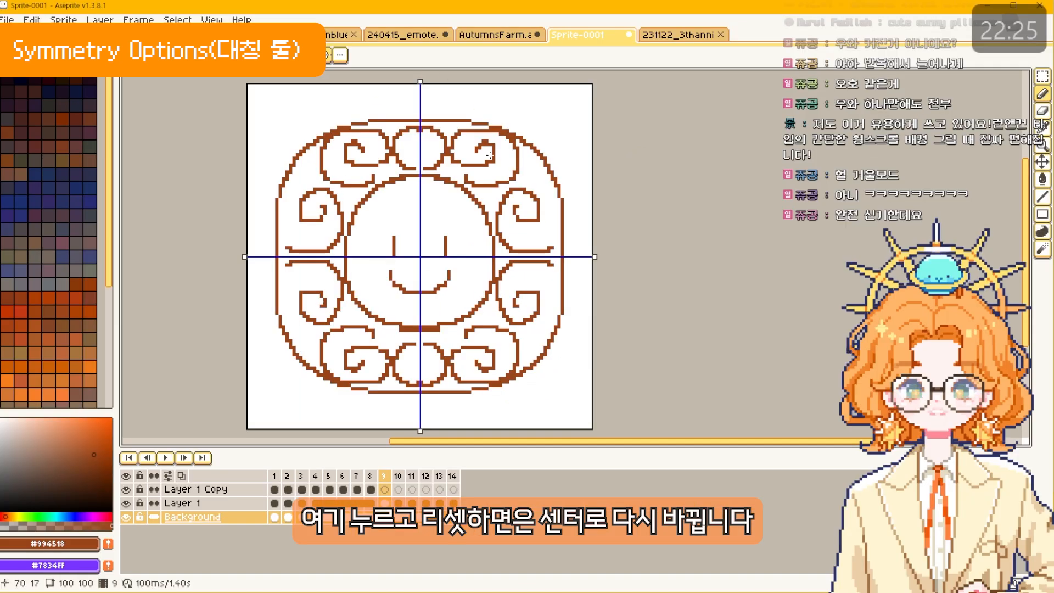
Step: Shift the top-bottom mirror axis downward and the left-right axis to the right, and reset both to the center
{"action": "left_click_drag", "start_coordinate": [246, 257], "coordinate": [245, 361]}
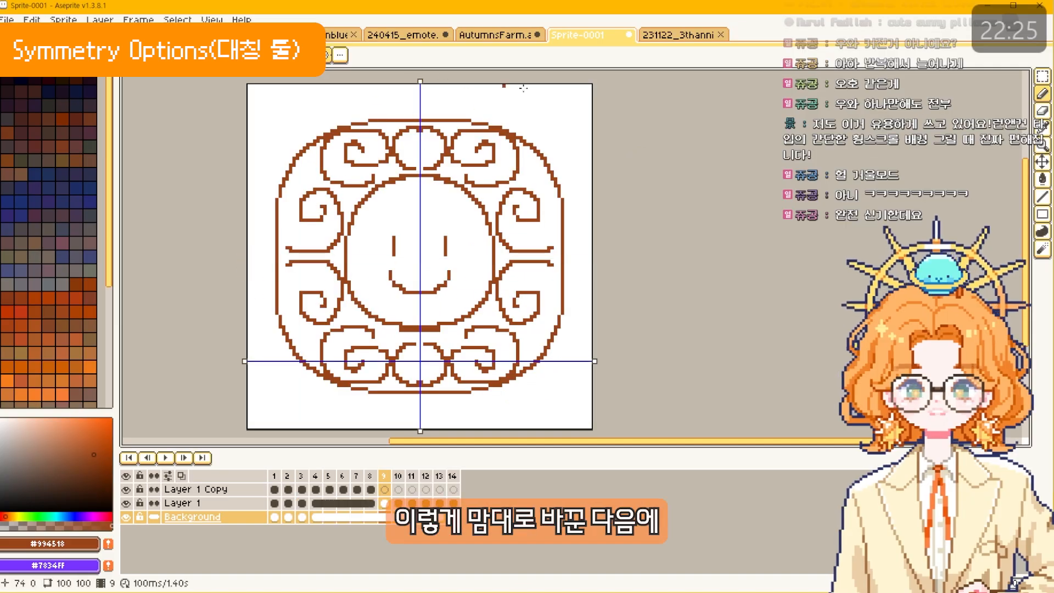
{"action": "left_click_drag", "start_coordinate": [420, 81], "coordinate": [523, 81]}
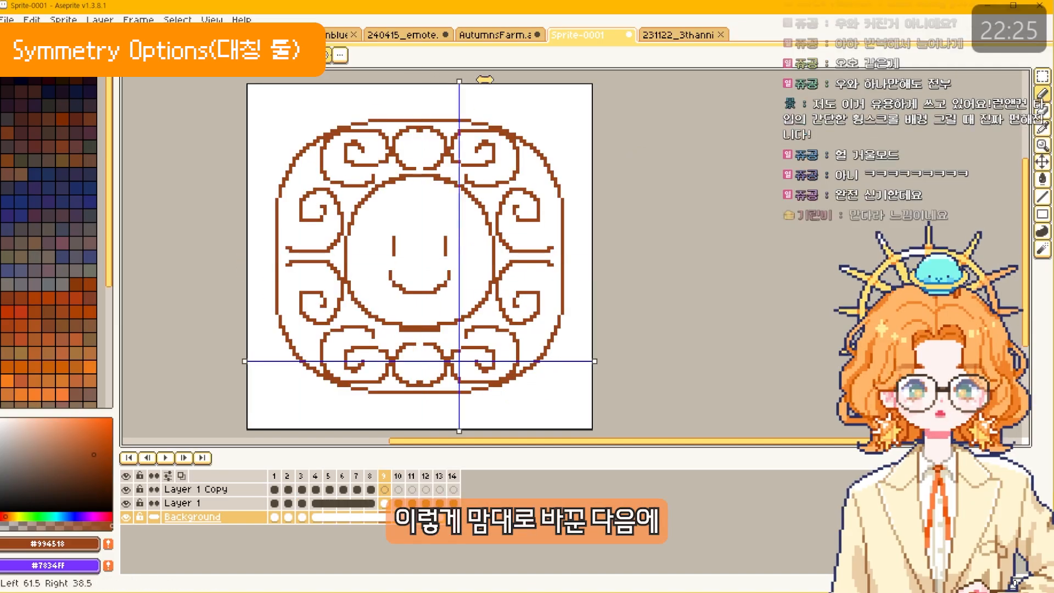
{"action": "left_click", "coordinate": [340, 56]}
{"action": "left_click", "coordinate": [362, 74]}
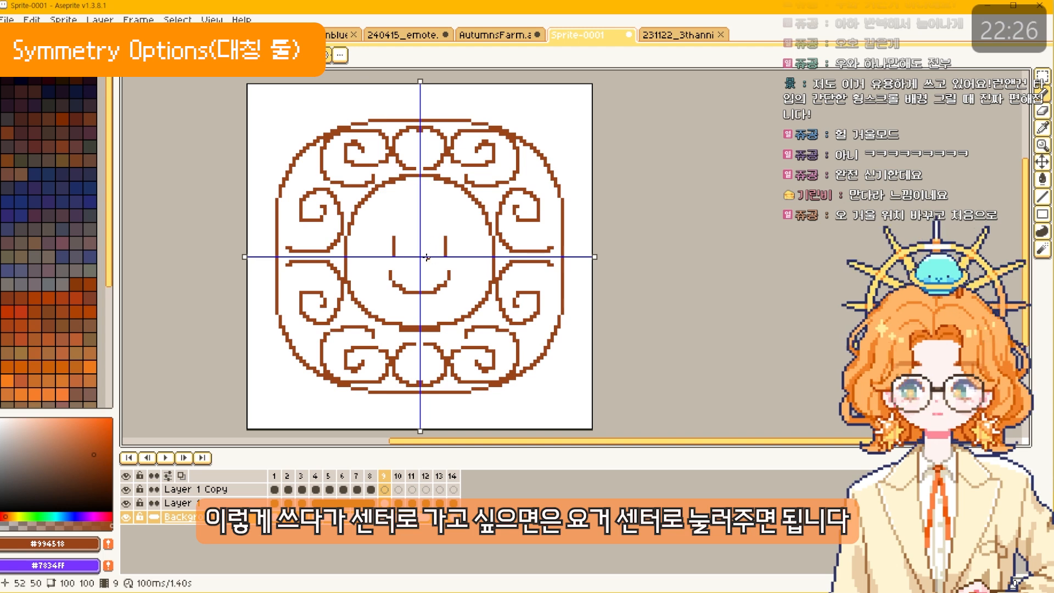
Step: Turn off Symmetry Options for the ornament drawing
{"action": "left_click", "coordinate": [212, 19]}
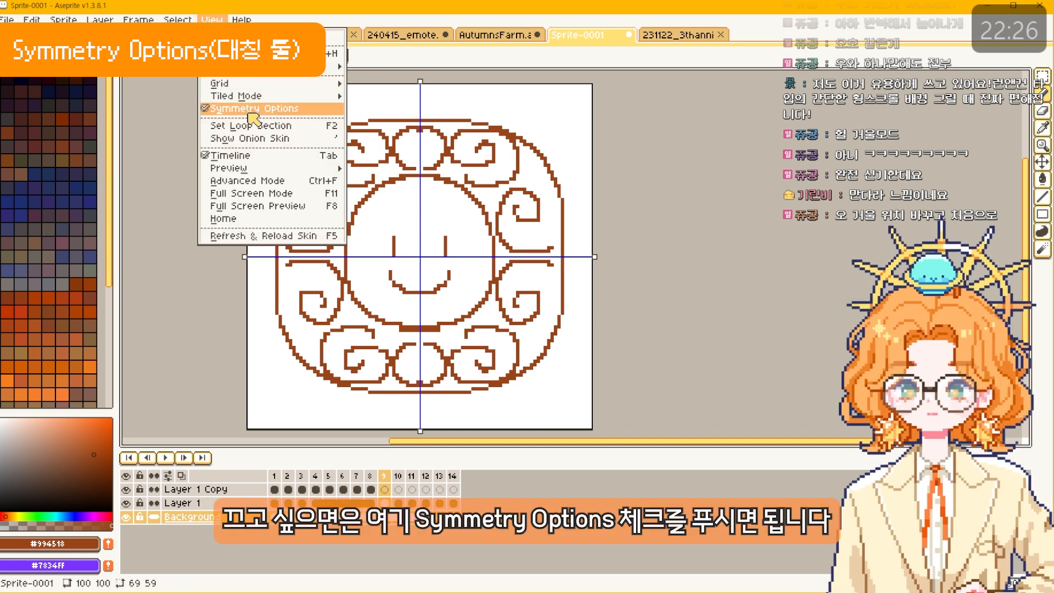
{"action": "left_click", "coordinate": [247, 109]}
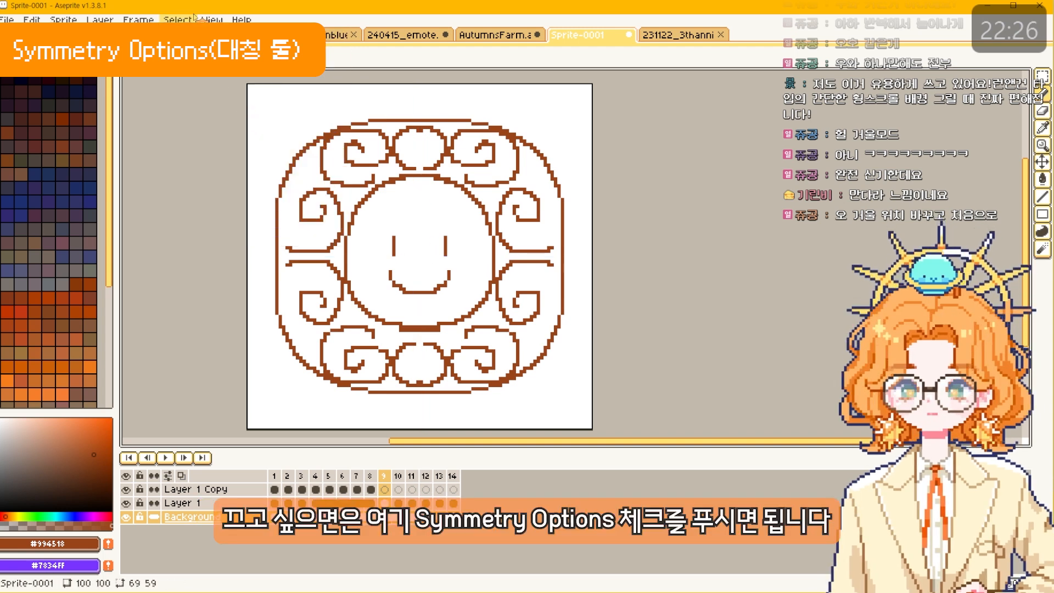
Step: Switch to Player magic shop.aseprite and examine the shop map and its tilemap layers, including the roof layer in group 2F
{"action": "left_click", "coordinate": [197, 36]}
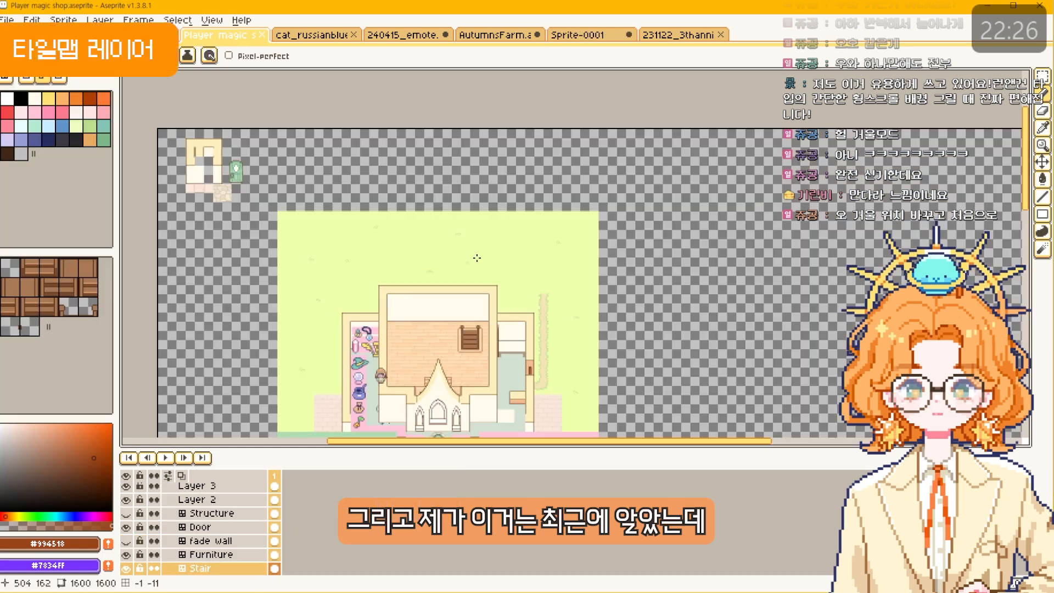
{"action": "left_click_drag", "start_coordinate": [438, 340], "coordinate": [484, 148]}
{"action": "left_click_drag", "start_coordinate": [498, 300], "coordinate": [498, 181]}
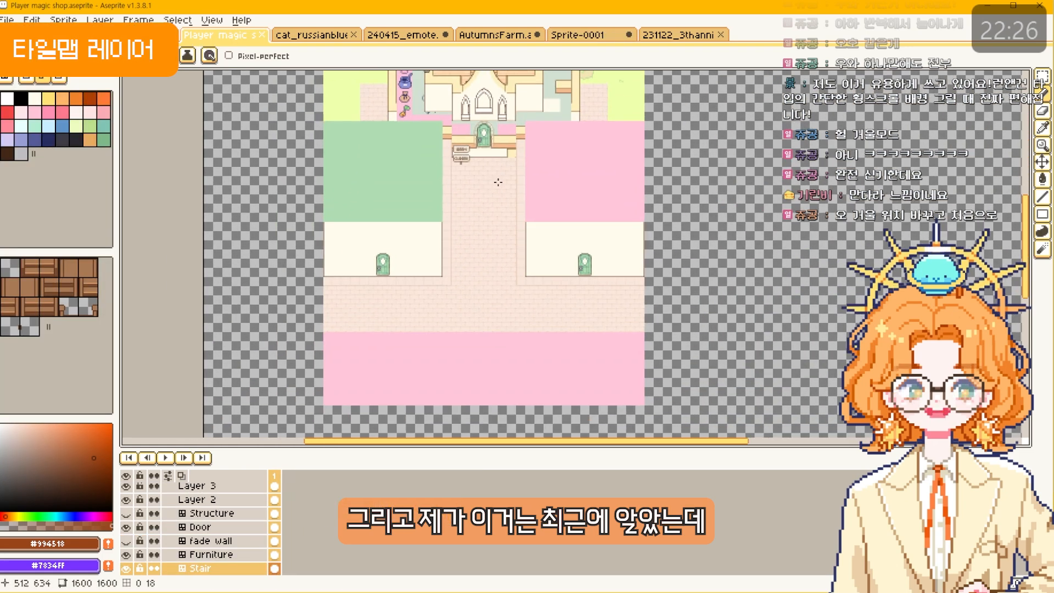
{"action": "left_click_drag", "start_coordinate": [533, 227], "coordinate": [430, 365]}
{"action": "scroll", "coordinate": [431, 365], "scroll_direction": "down", "scroll_amount": 3}
{"action": "scroll", "coordinate": [431, 365], "scroll_direction": "up", "scroll_amount": 5}
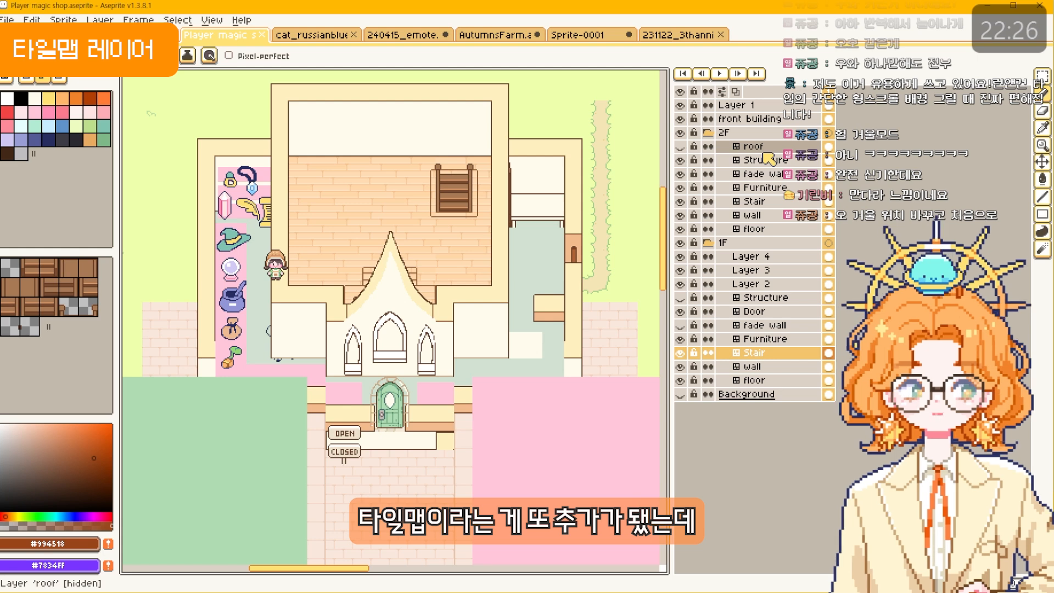
{"action": "left_click", "coordinate": [763, 149]}
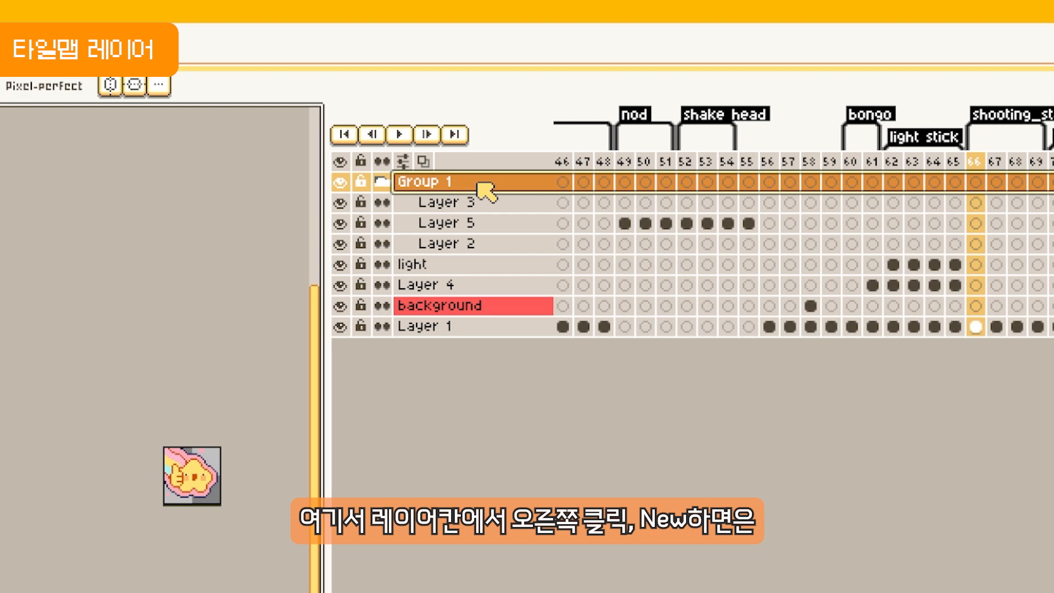
Step: Create a new tilemap layer in group 2F using a new tileset with a 16 × 16 grid and without advanced options
{"action": "right_click", "coordinate": [477, 183]}
{"action": "mouse_move", "coordinate": [576, 222]}
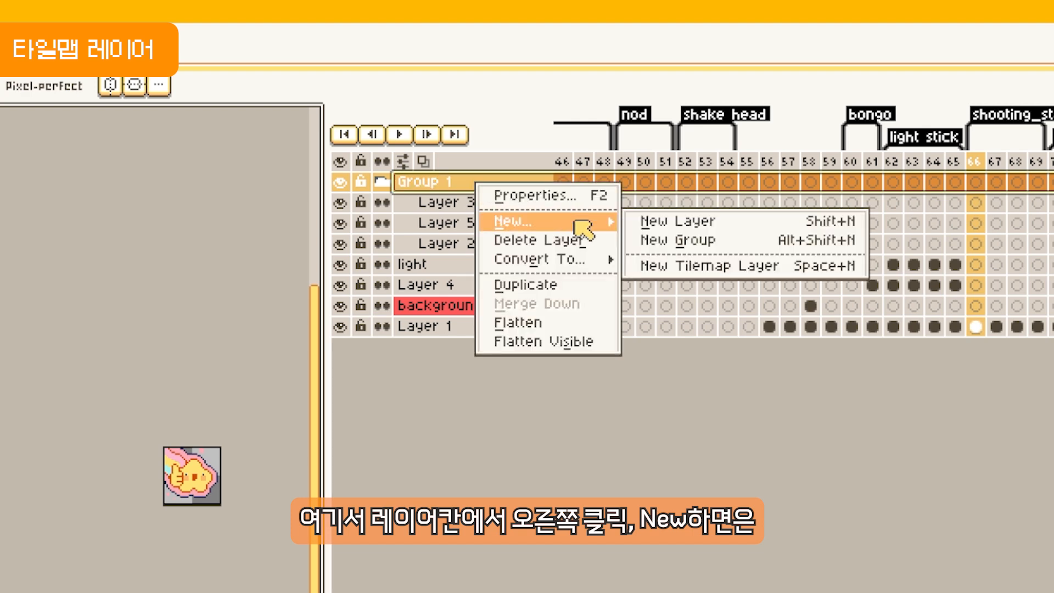
{"action": "left_click", "coordinate": [746, 272]}
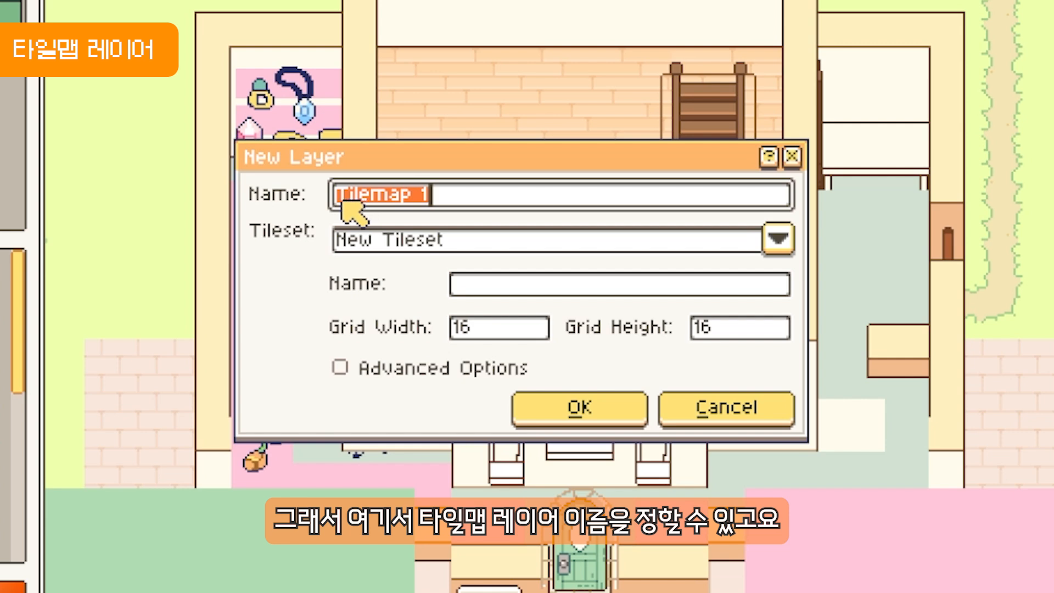
{"action": "left_click", "coordinate": [739, 251]}
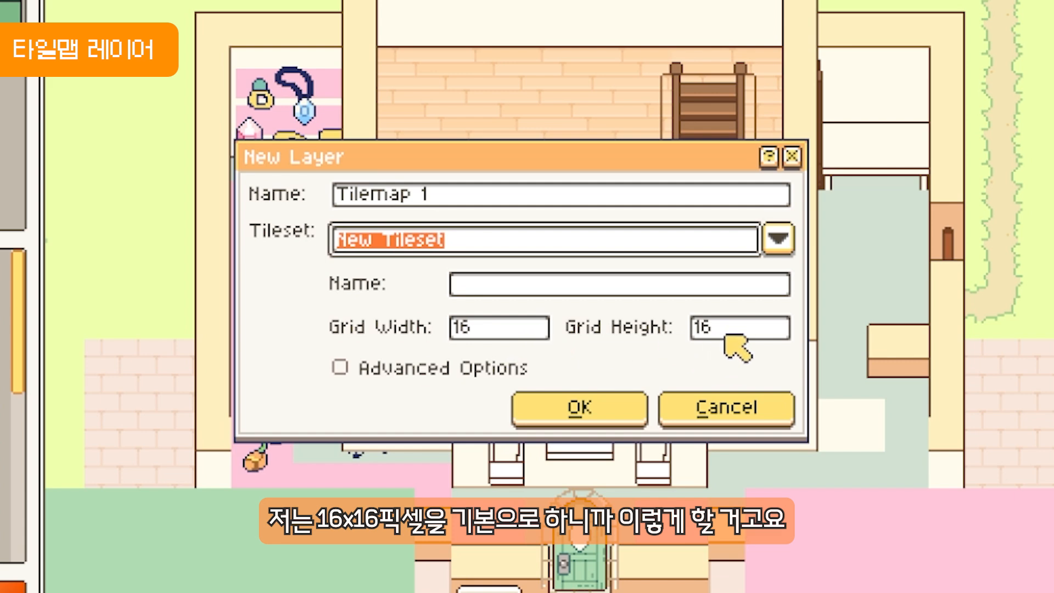
{"action": "left_click", "coordinate": [411, 367]}
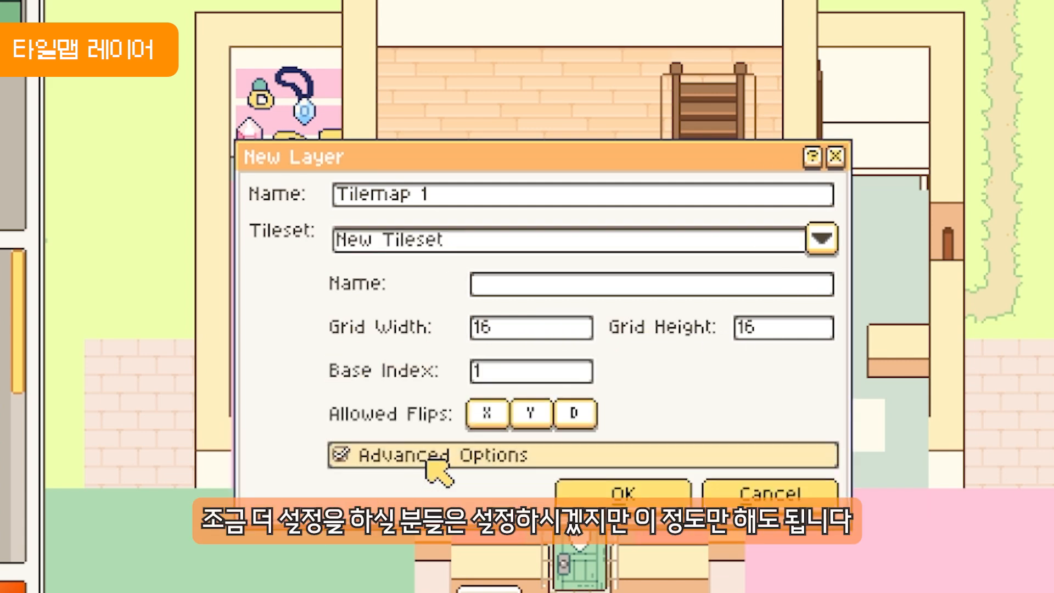
{"action": "left_click", "coordinate": [427, 460]}
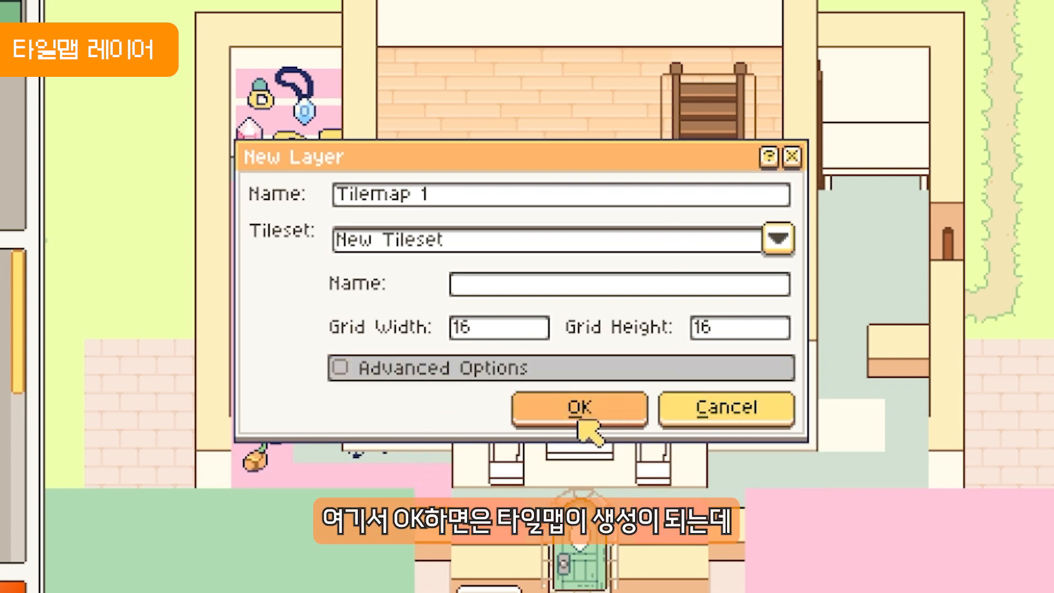
{"action": "left_click", "coordinate": [546, 410]}
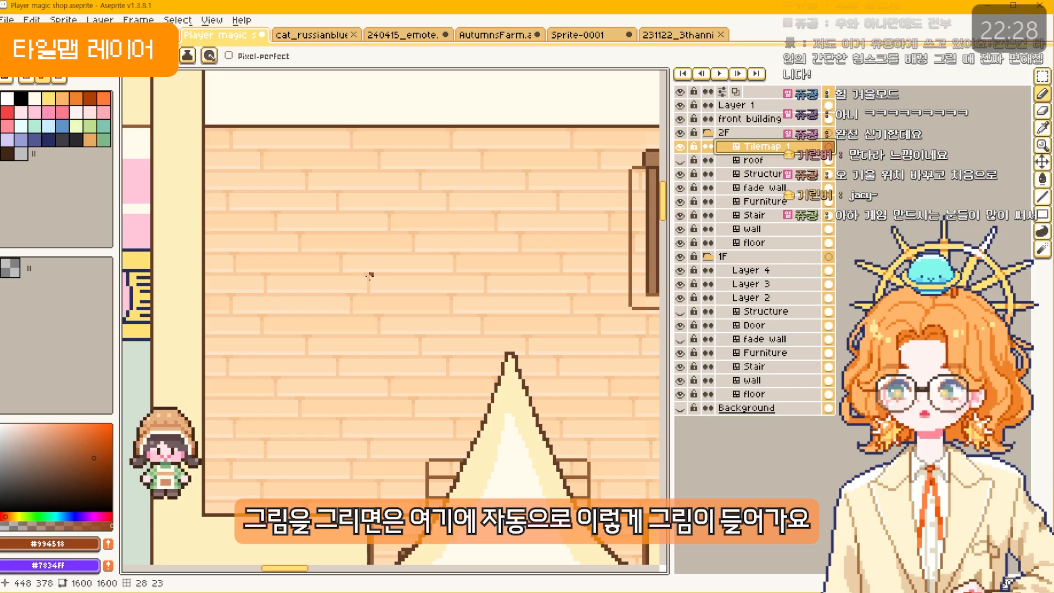
Step: Sketch a brown freehand loop on the new tilemap layer over the wooden floor and stamp another tile over its right side
{"action": "mouse_move", "coordinate": [329, 258]}
{"action": "left_mouse_down"}
{"action": "mouse_move", "coordinate": [410, 169]}
{"action": "mouse_move", "coordinate": [374, 306]}
{"action": "mouse_move", "coordinate": [416, 306]}
{"action": "mouse_move", "coordinate": [373, 306]}
{"action": "left_mouse_up"}
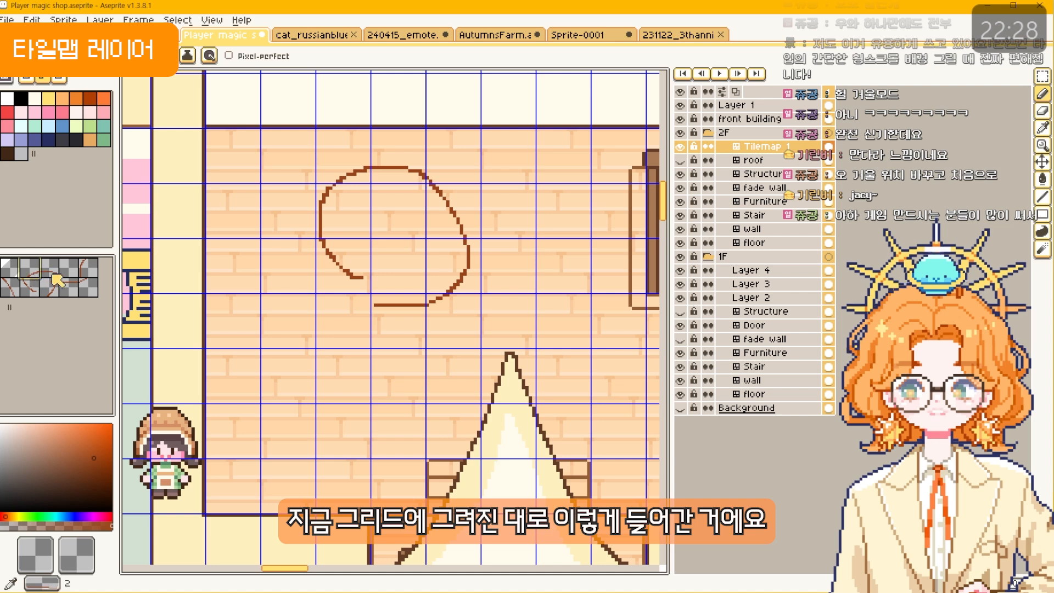
{"action": "left_click", "coordinate": [446, 174]}
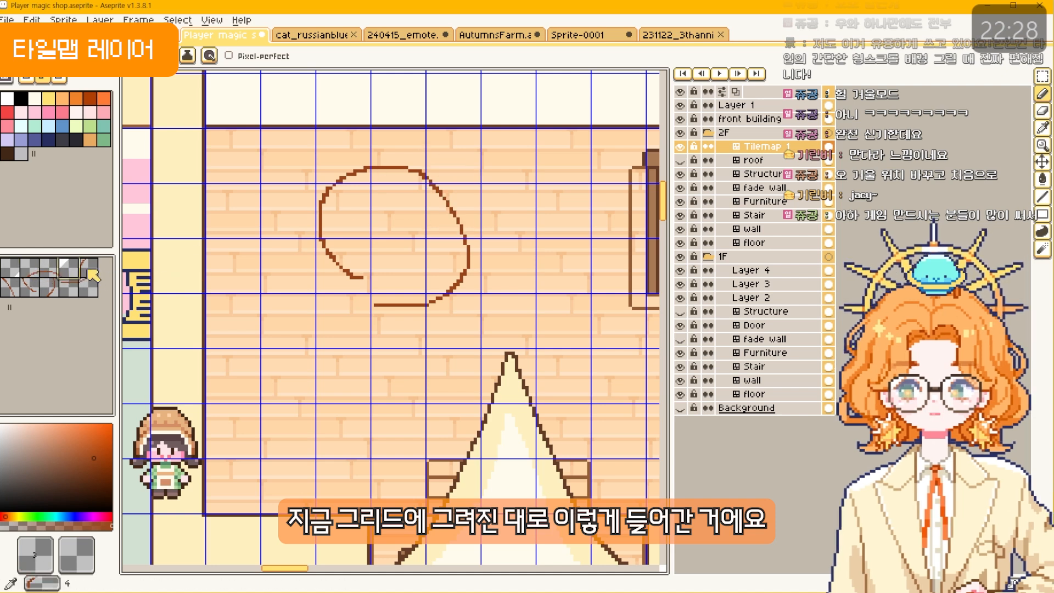
{"action": "left_click", "coordinate": [472, 269]}
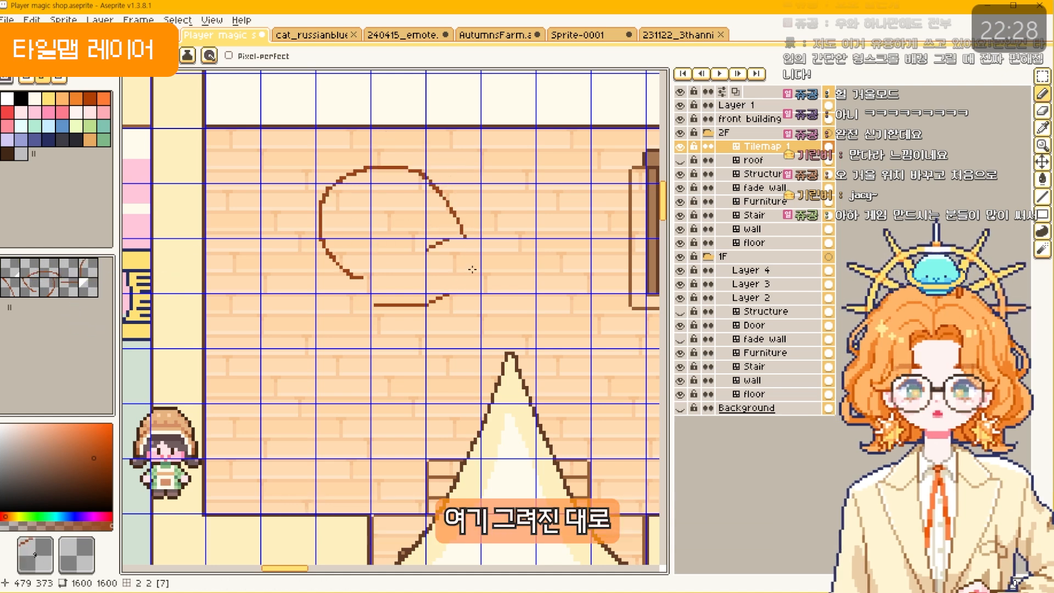
Step: Pick the tile with the loop's lower-left arc from the tileset and stamp it into several grid cells below the loop
{"action": "left_click", "coordinate": [30, 292]}
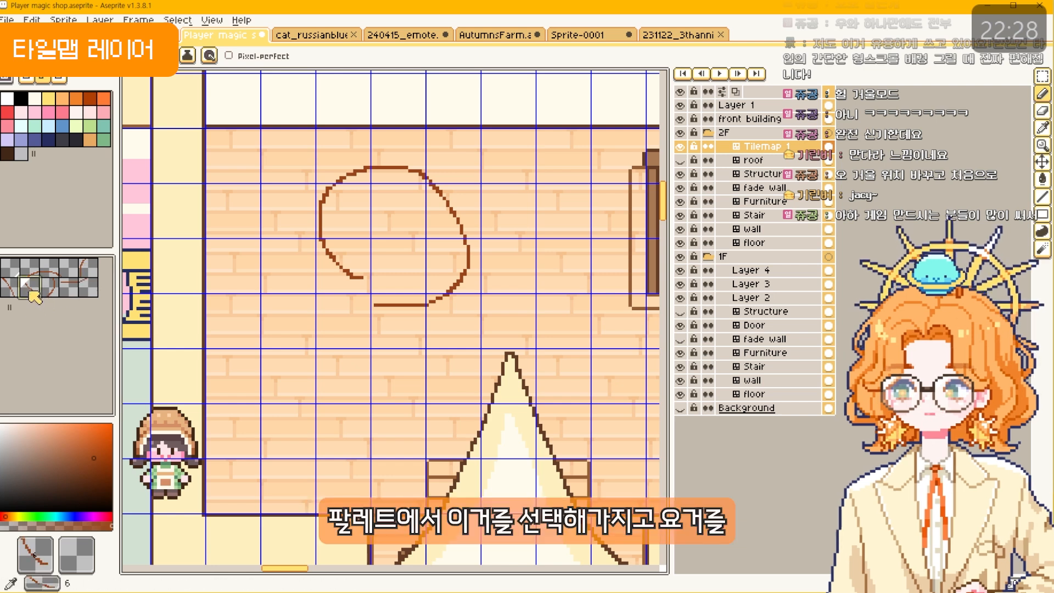
{"action": "left_click", "coordinate": [279, 387]}
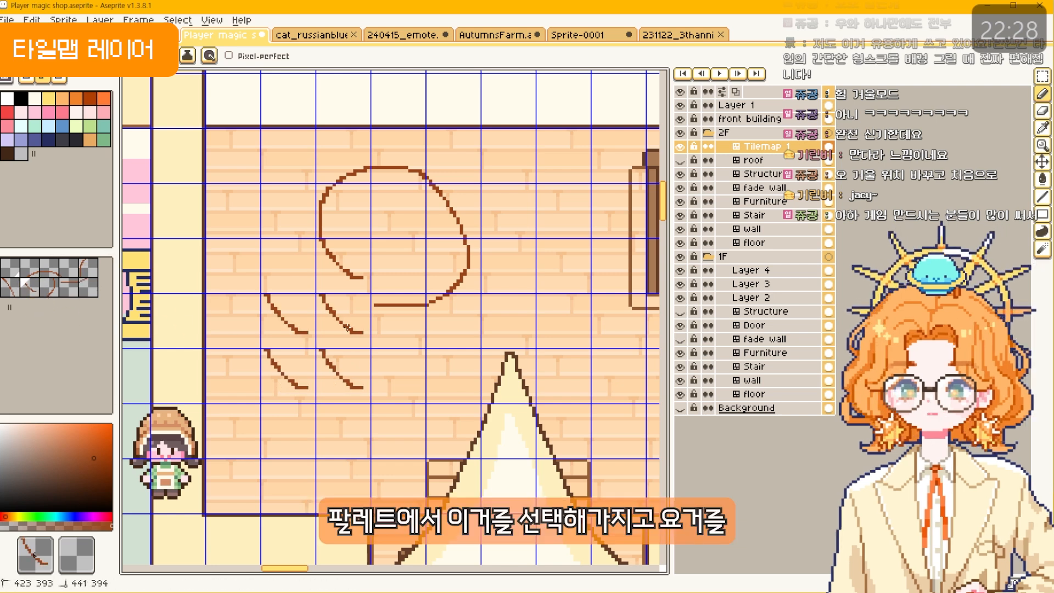
{"action": "mouse_move", "coordinate": [347, 328]}
{"action": "left_mouse_down"}
{"action": "mouse_move", "coordinate": [390, 404]}
{"action": "mouse_move", "coordinate": [322, 436]}
{"action": "left_mouse_up"}
{"action": "mouse_move", "coordinate": [251, 264]}
{"action": "left_mouse_down"}
{"action": "mouse_move", "coordinate": [338, 245]}
{"action": "mouse_move", "coordinate": [337, 376]}
{"action": "left_mouse_up"}
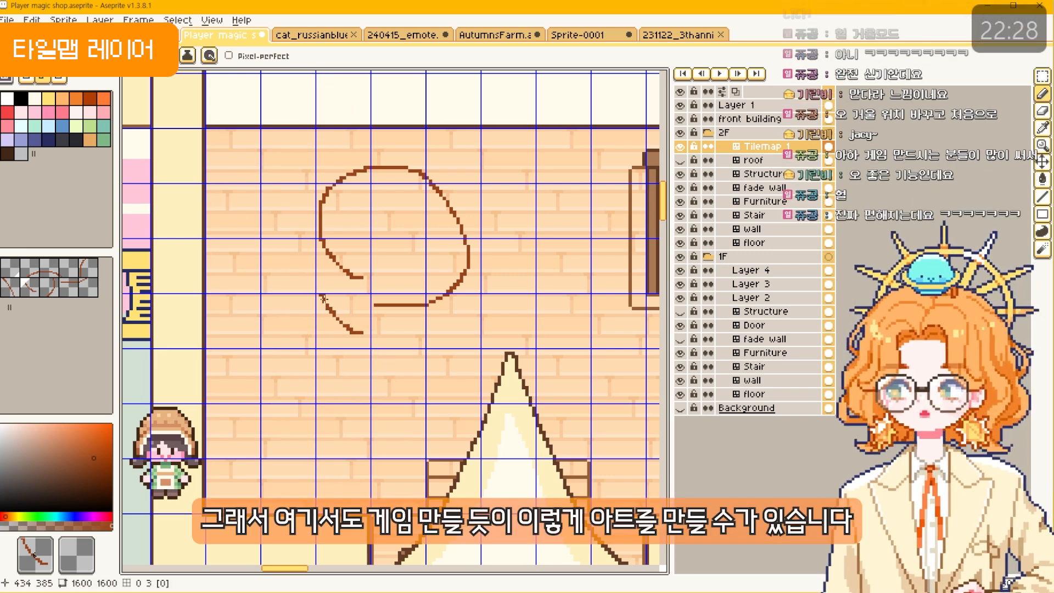
{"action": "scroll", "coordinate": [324, 298], "scroll_direction": "down", "scroll_amount": 5}
{"action": "scroll", "coordinate": [369, 318], "scroll_direction": "up", "scroll_amount": 3}
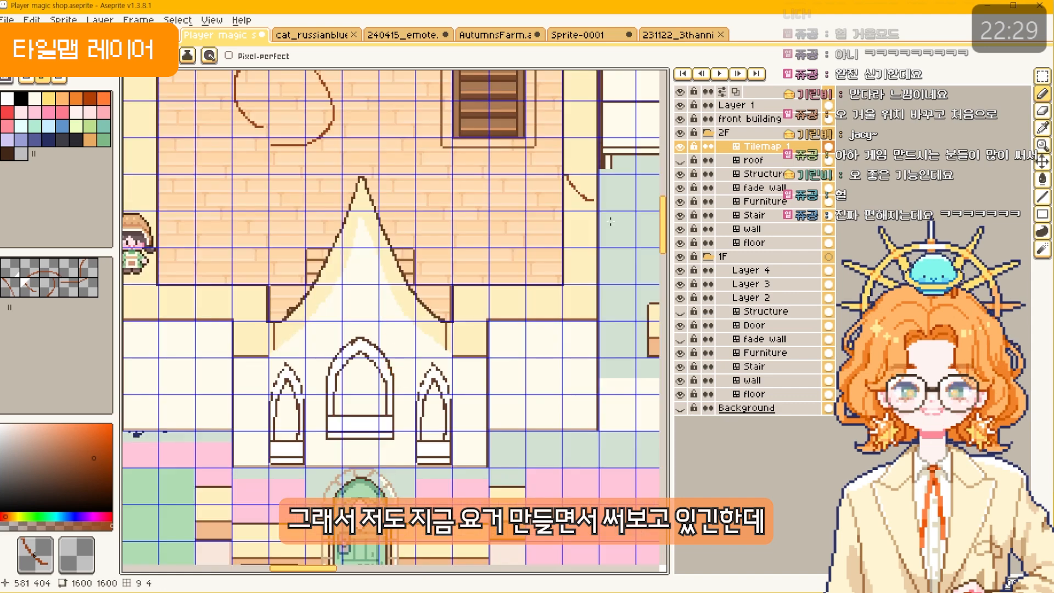
{"action": "scroll", "coordinate": [331, 315], "scroll_direction": "up", "scroll_amount": 1}
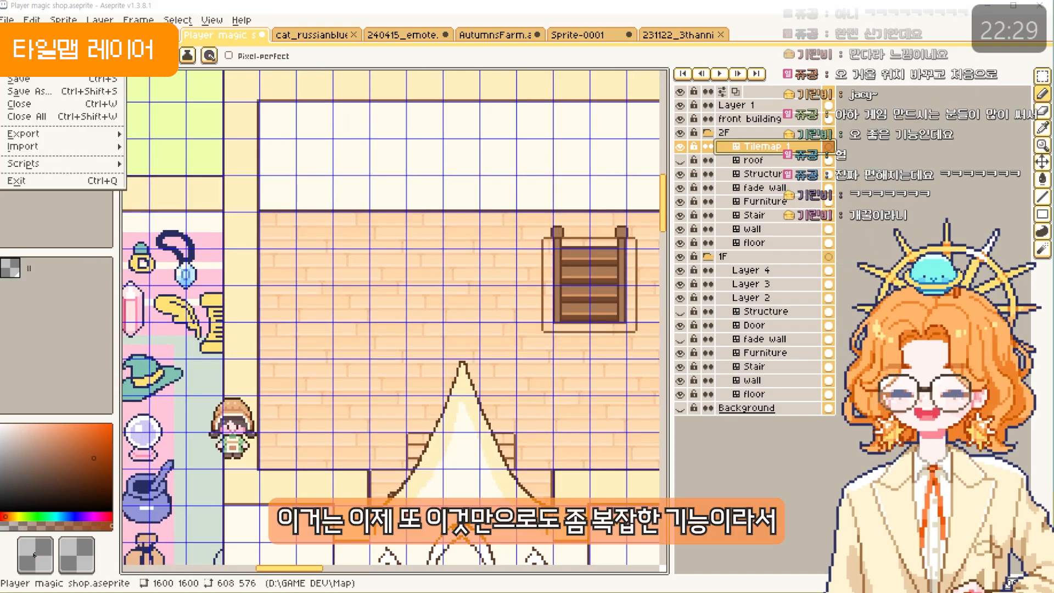
{"action": "left_click", "coordinate": [62, 237]}
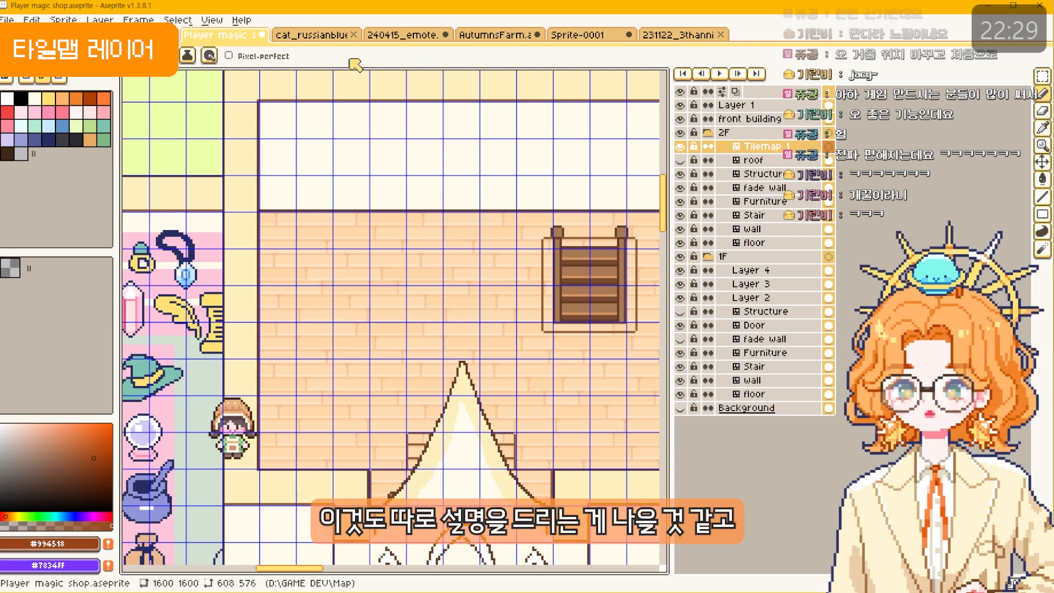
{"action": "left_click", "coordinate": [297, 35]}
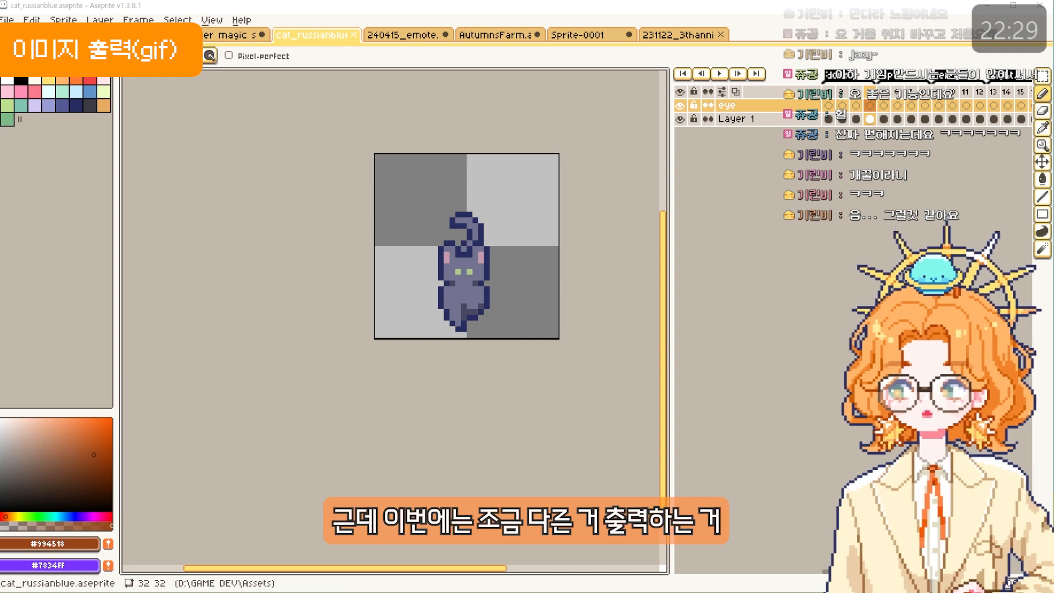
{"action": "left_click", "coordinate": [615, 57]}
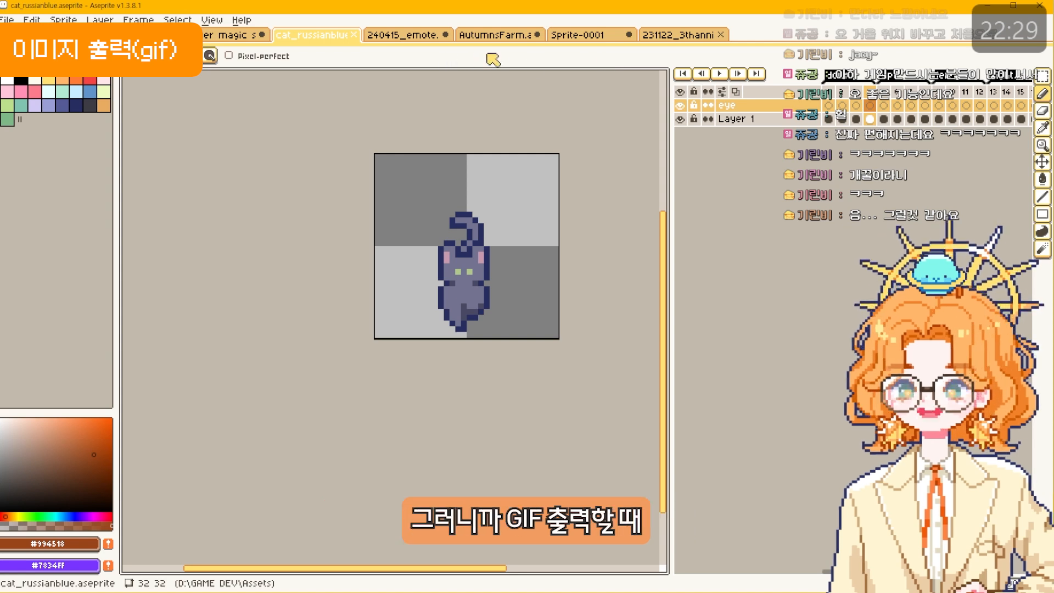
{"action": "left_click", "coordinate": [593, 35]}
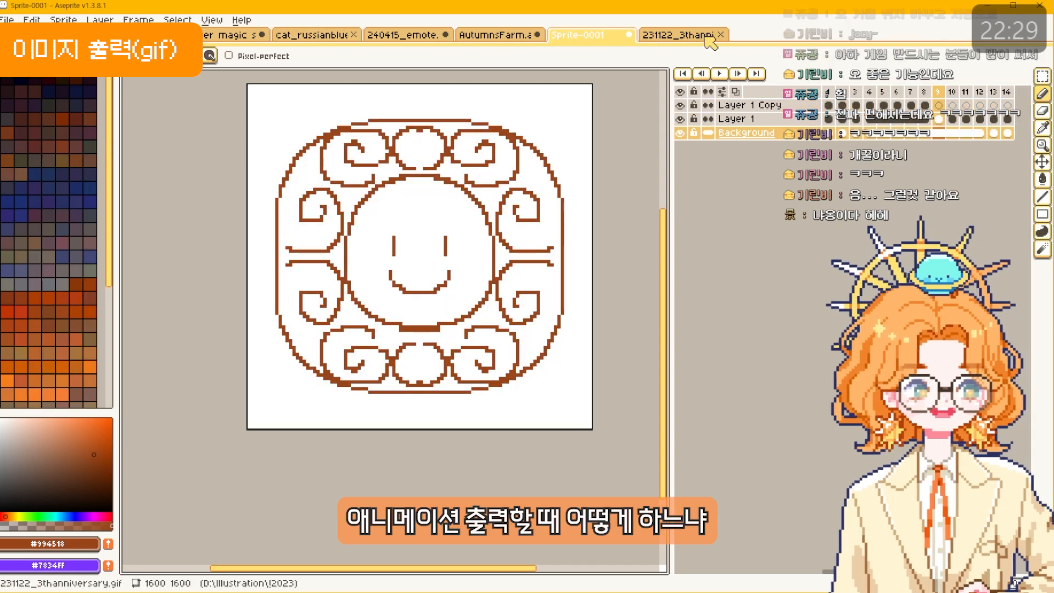
{"action": "left_click", "coordinate": [163, 34]}
{"action": "left_click", "coordinate": [229, 38]}
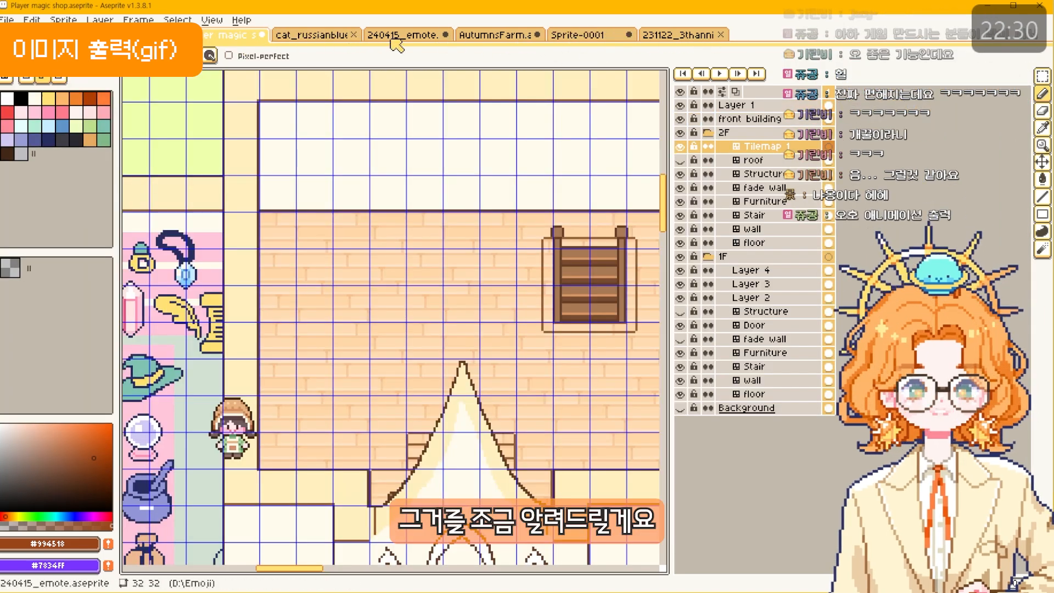
Step: Switch to 240415_emote.aseprite and play the animation from frame 70 within the shooting tag, and stop the playback
{"action": "left_click", "coordinate": [396, 39]}
{"action": "left_click", "coordinate": [609, 442]}
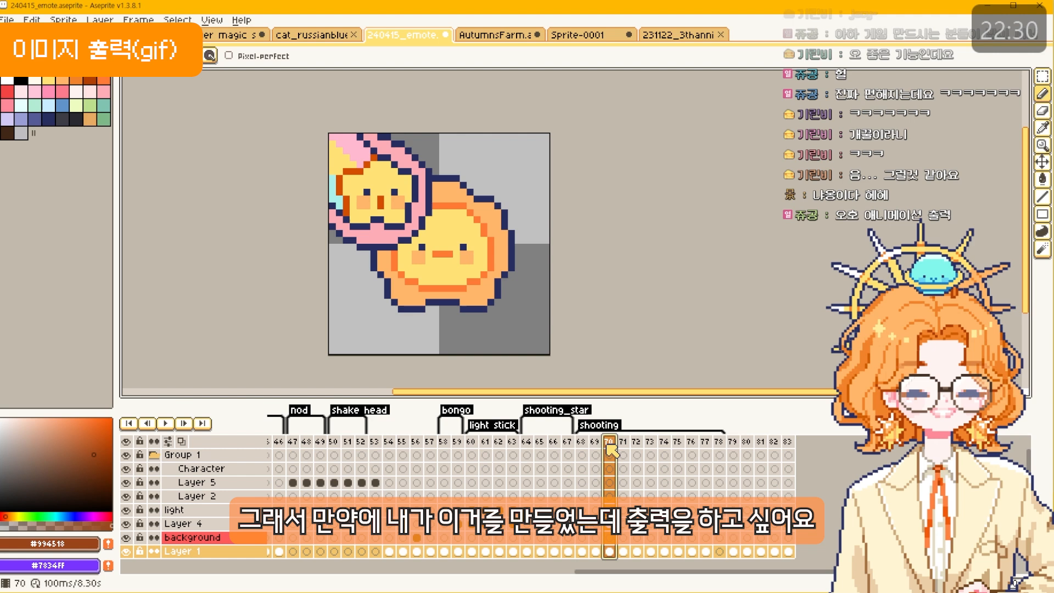
{"action": "key", "text": "Return"}
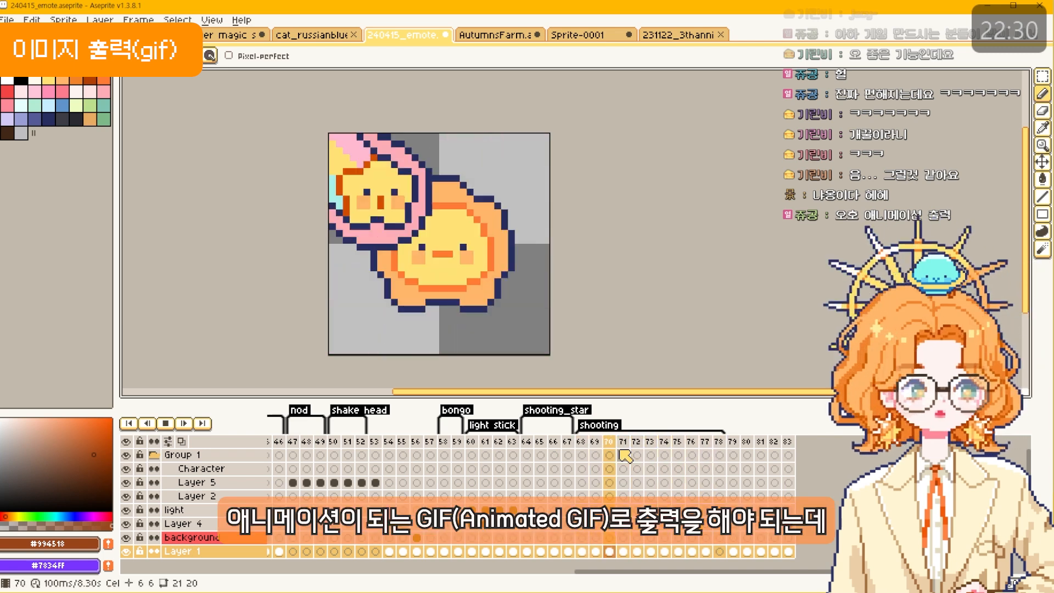
{"action": "key", "text": "Return"}
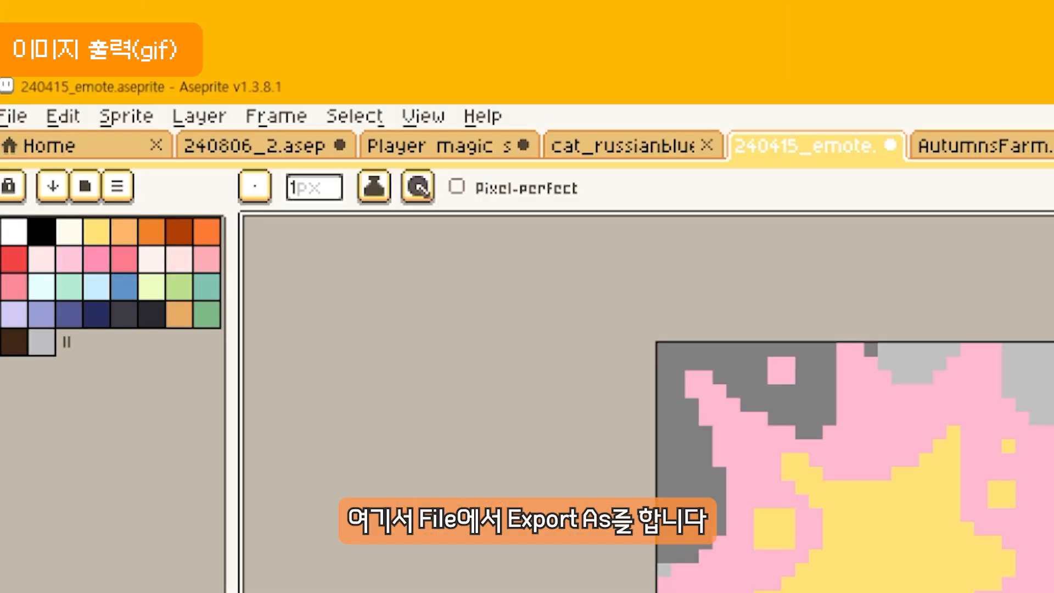
Step: Start an Export As of the emote sprite in the Emoji folder as a GIF file named sunny
{"action": "left_click", "coordinate": [24, 114]}
{"action": "mouse_move", "coordinate": [49, 341]}
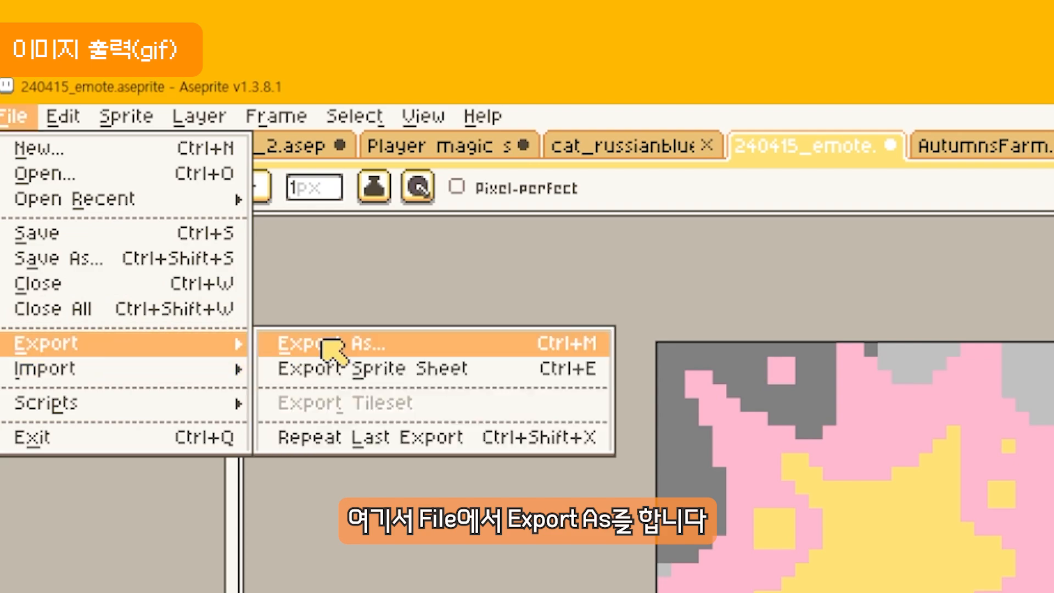
{"action": "left_click", "coordinate": [329, 347]}
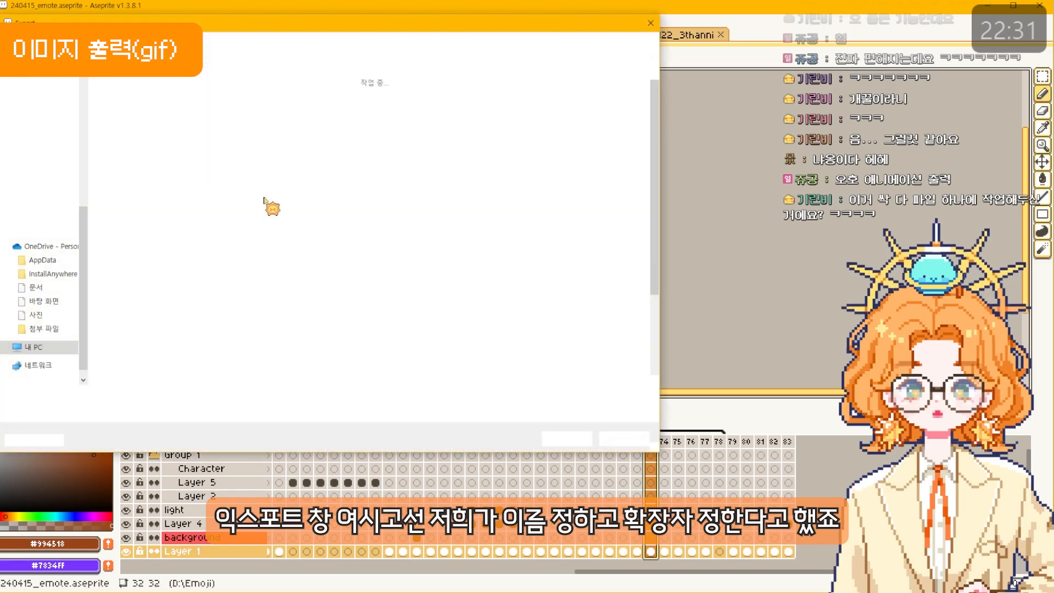
{"action": "left_click_drag", "start_coordinate": [283, 26], "coordinate": [314, 62]}
{"action": "left_click", "coordinate": [143, 447]}
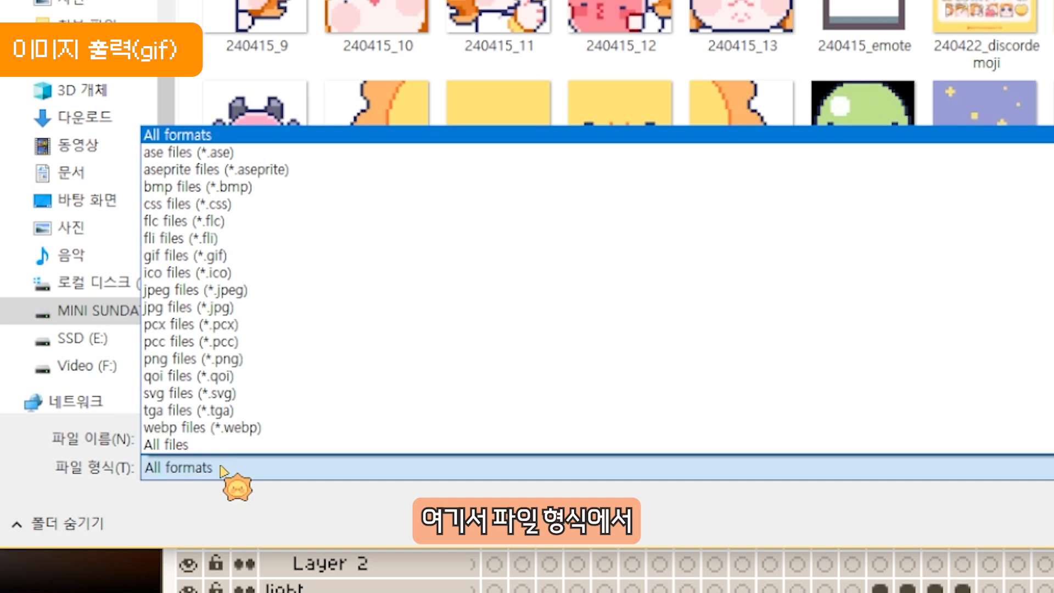
{"action": "left_click", "coordinate": [348, 256]}
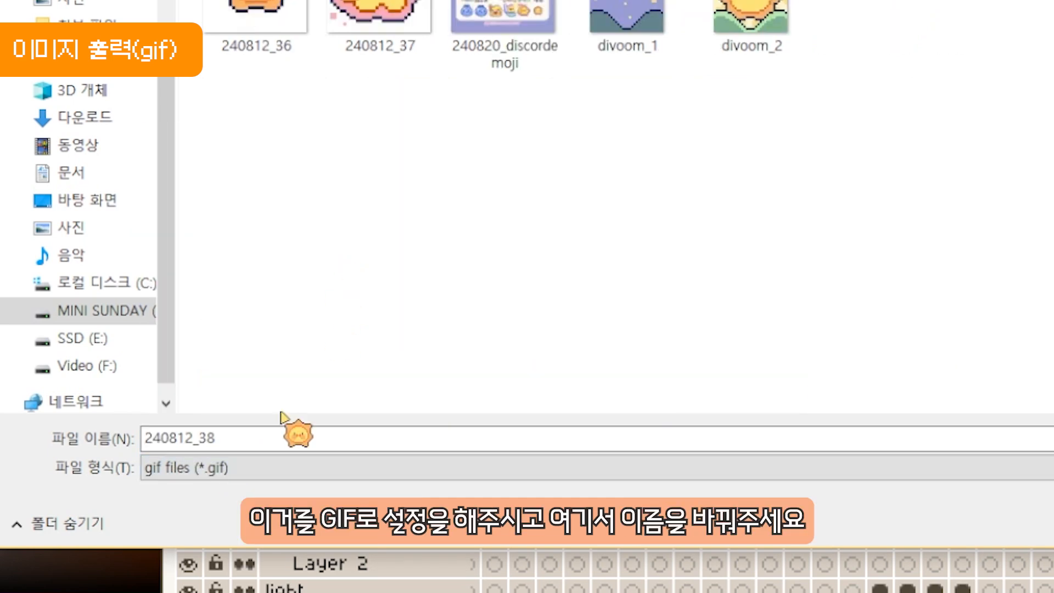
{"action": "double_click", "coordinate": [269, 435]}
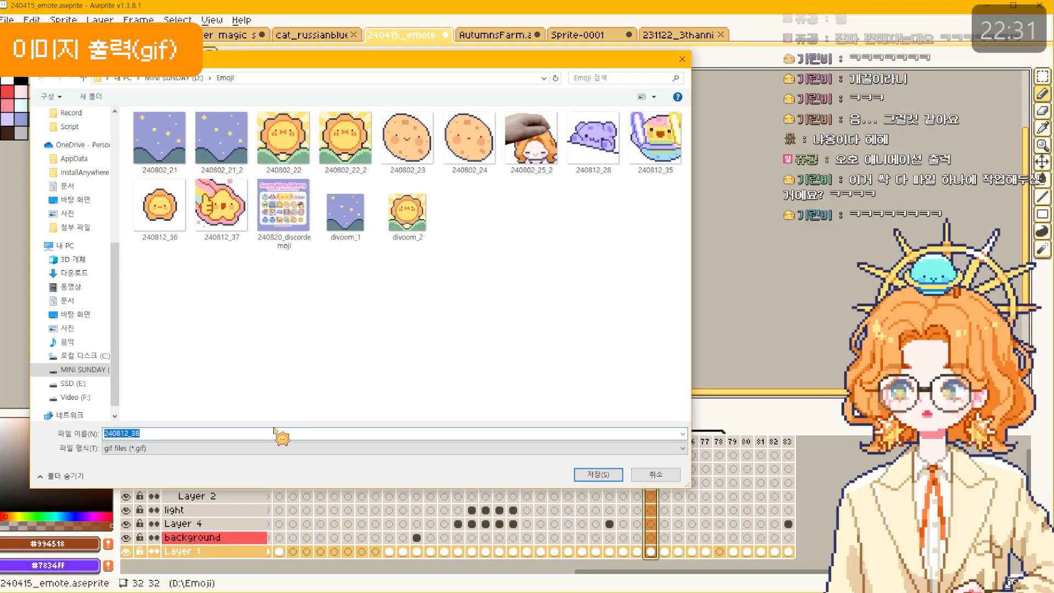
{"action": "type", "text": "sunny"}
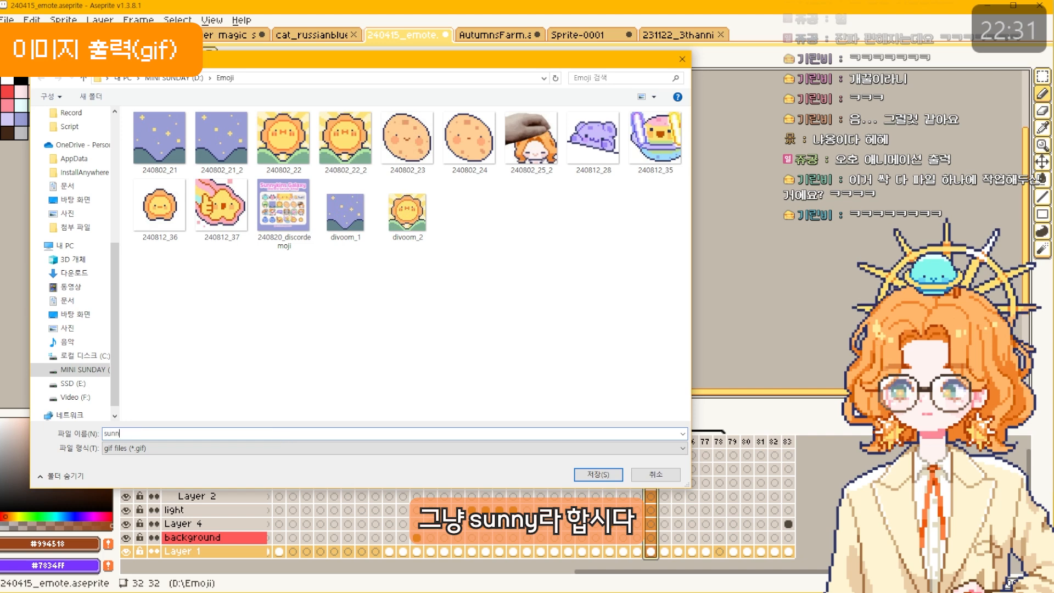
{"action": "left_click", "coordinate": [590, 477]}
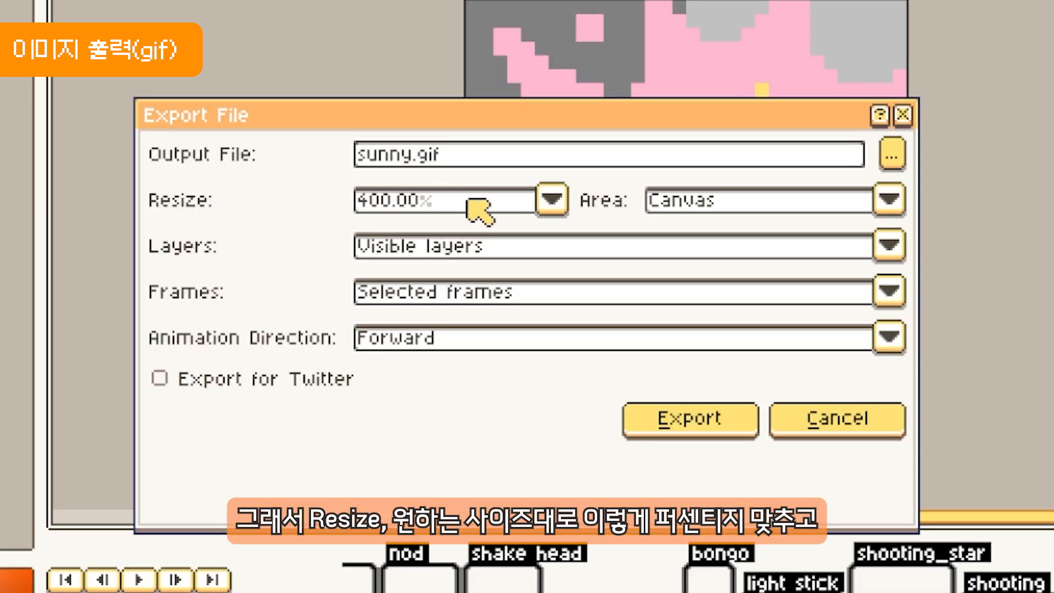
Step: Set the sunny.gif export's resize to 400% and limit its frames to the shooting tag
{"action": "left_click", "coordinate": [468, 201]}
{"action": "left_click", "coordinate": [413, 207]}
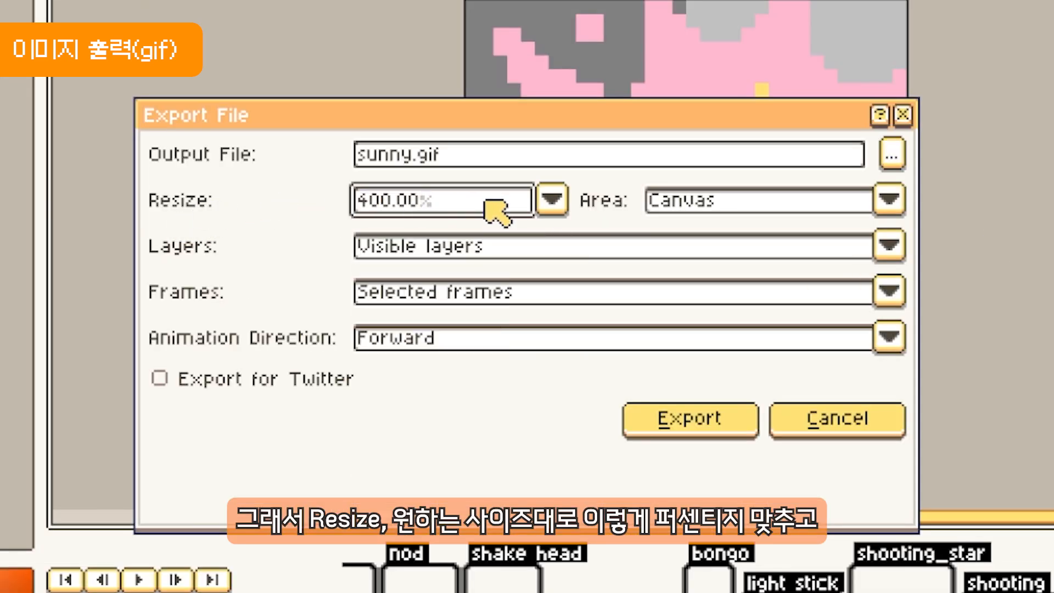
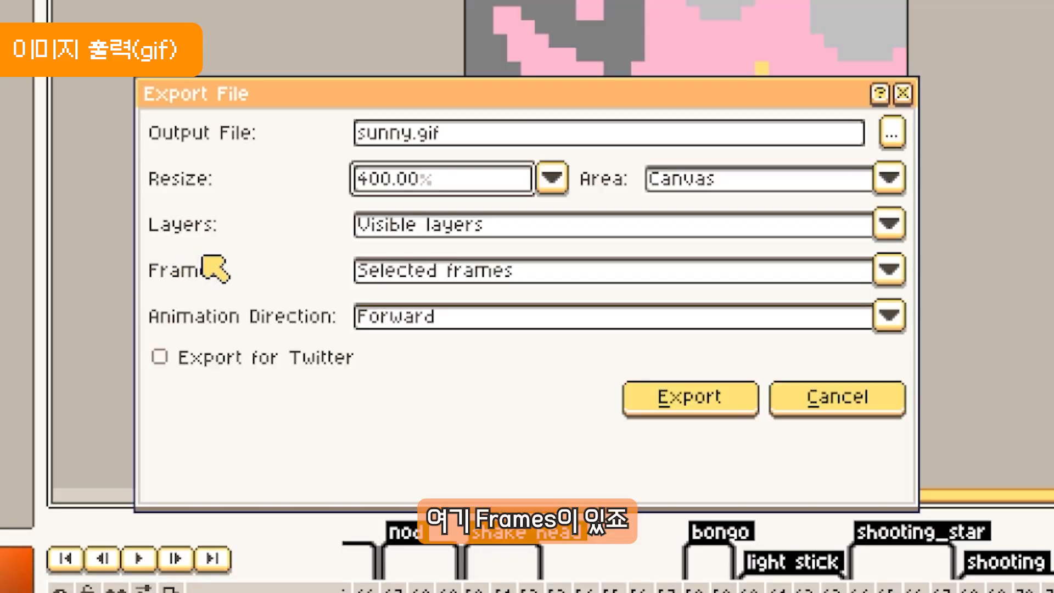
{"action": "left_click", "coordinate": [440, 276]}
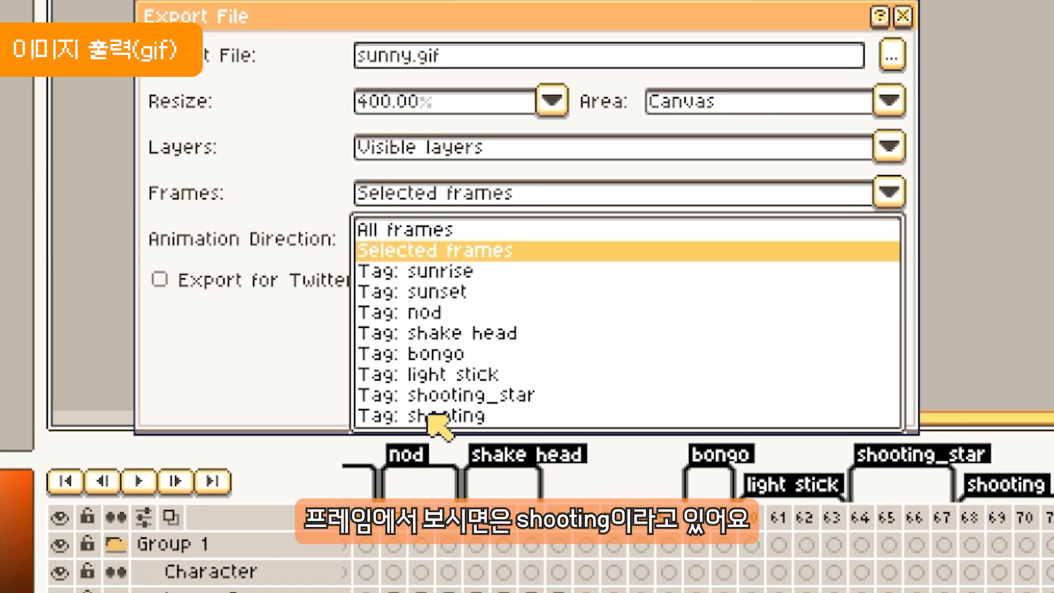
{"action": "left_click", "coordinate": [460, 416]}
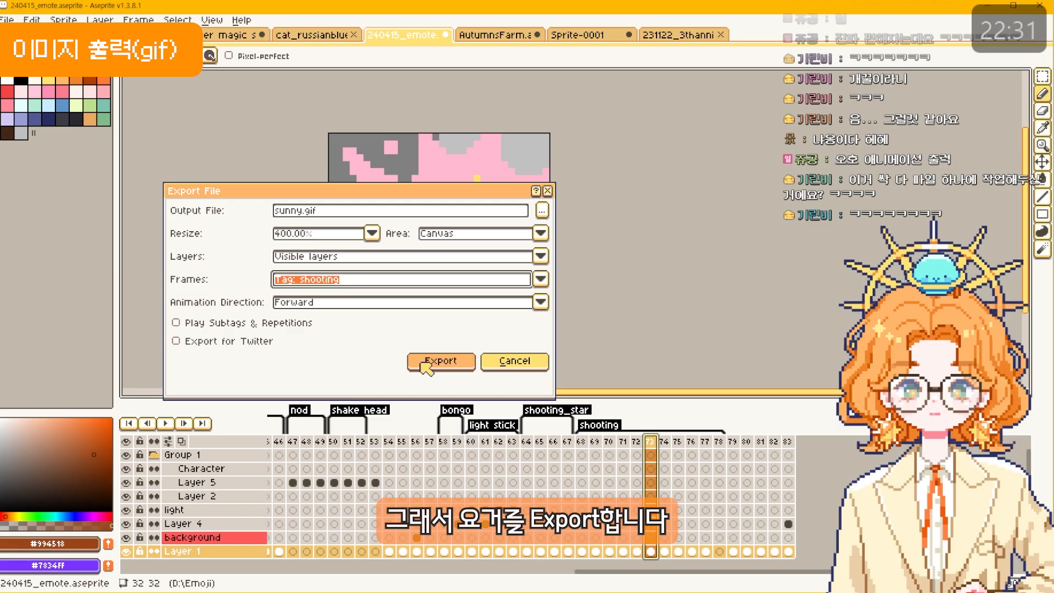
Step: Export the GIF with the Animation Loop option enabled
{"action": "left_click", "coordinate": [293, 129]}
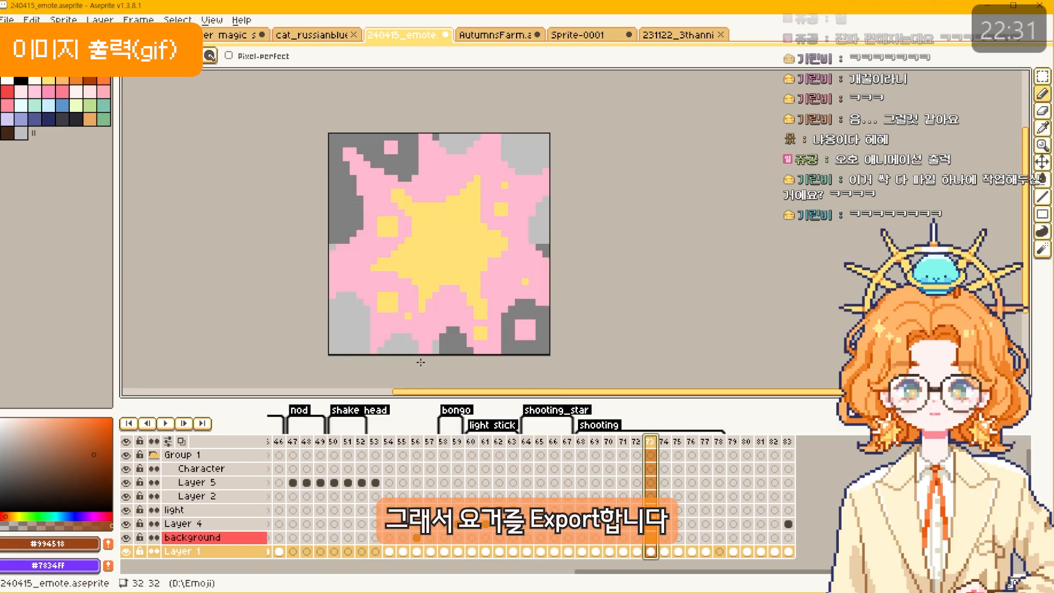
{"action": "left_click_drag", "start_coordinate": [472, 255], "coordinate": [262, 212]}
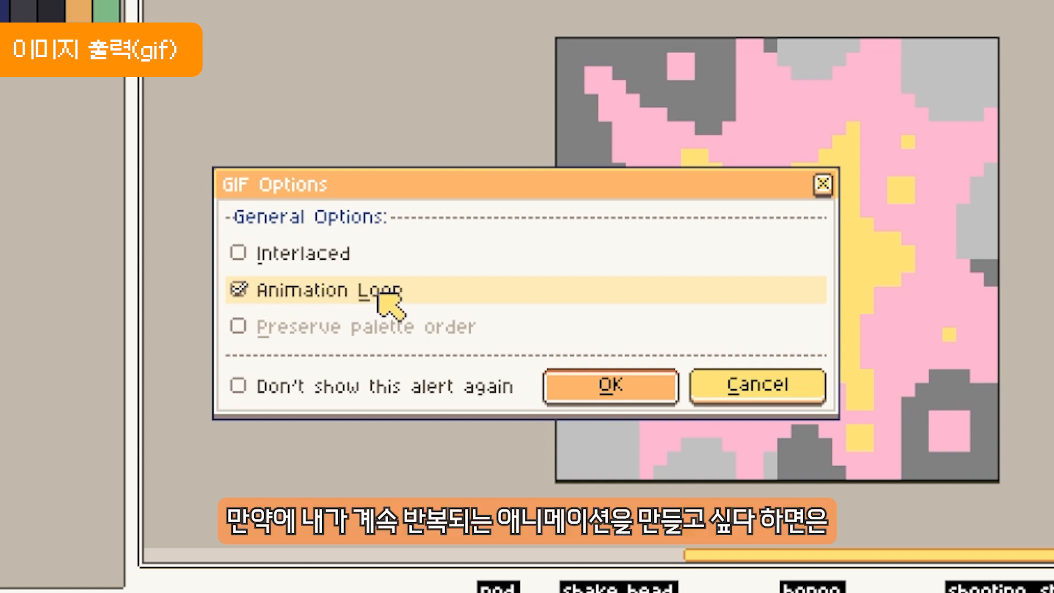
{"action": "left_click", "coordinate": [452, 295]}
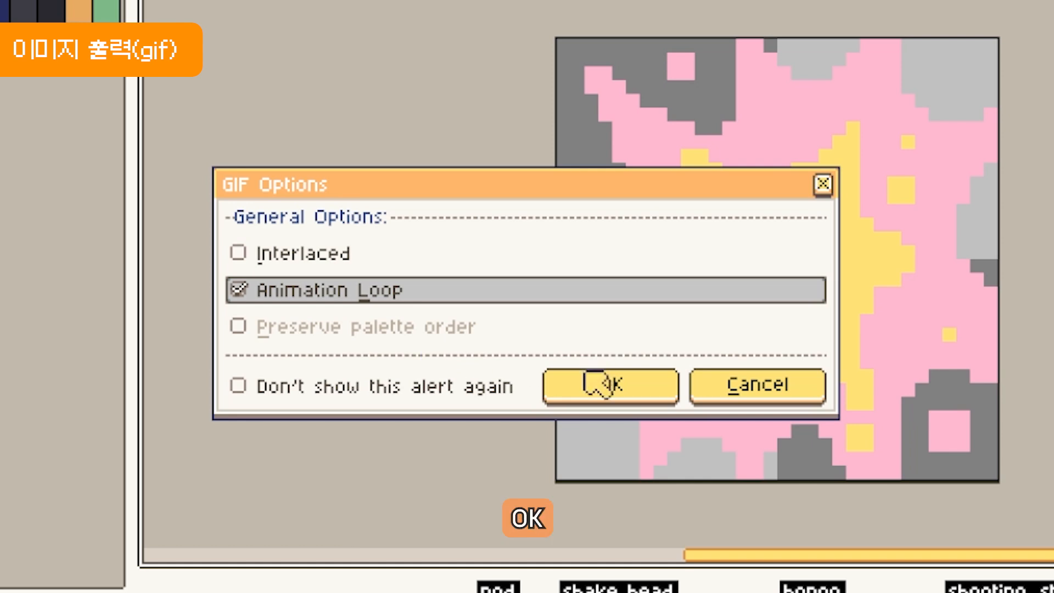
{"action": "left_click", "coordinate": [601, 384]}
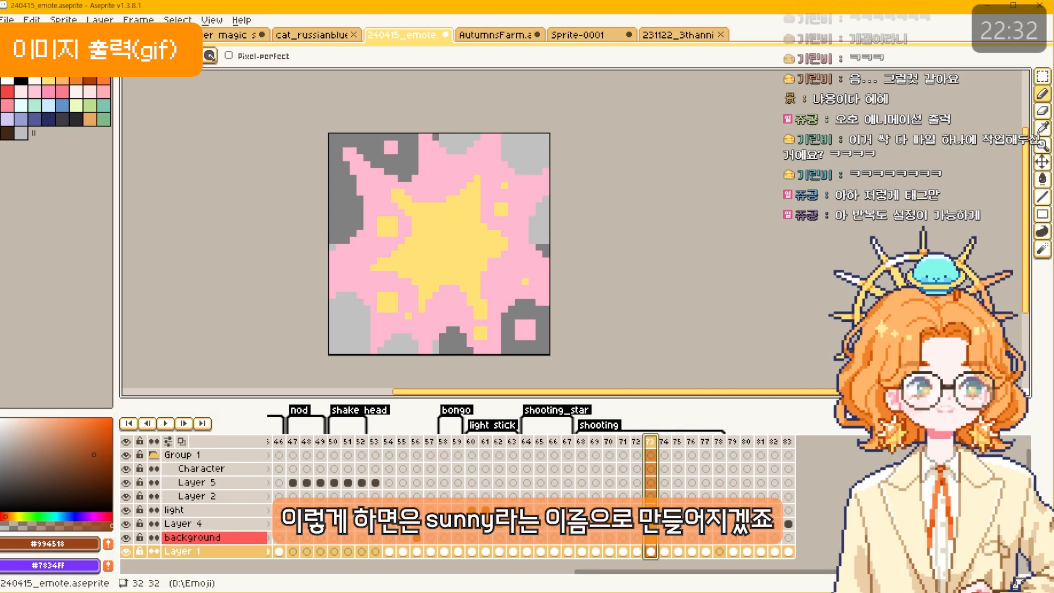
Step: Switch to File Explorer and open the exported sunny GIF from the Emoji folder
{"action": "key", "text": "alt+Tab"}
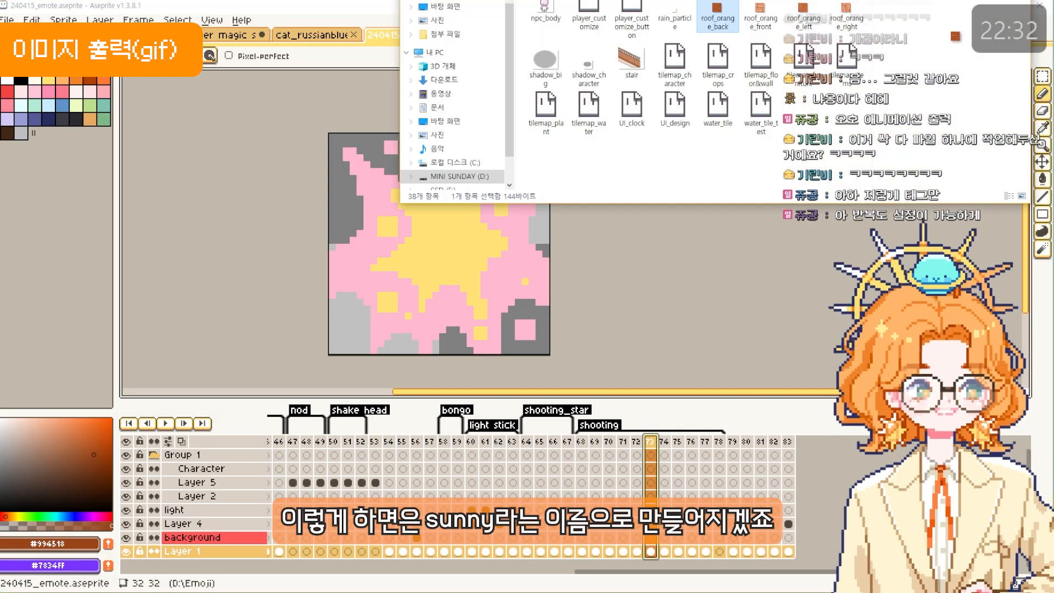
{"action": "scroll", "coordinate": [450, 110], "scroll_direction": "up", "scroll_amount": 5}
{"action": "left_click", "coordinate": [439, 107]}
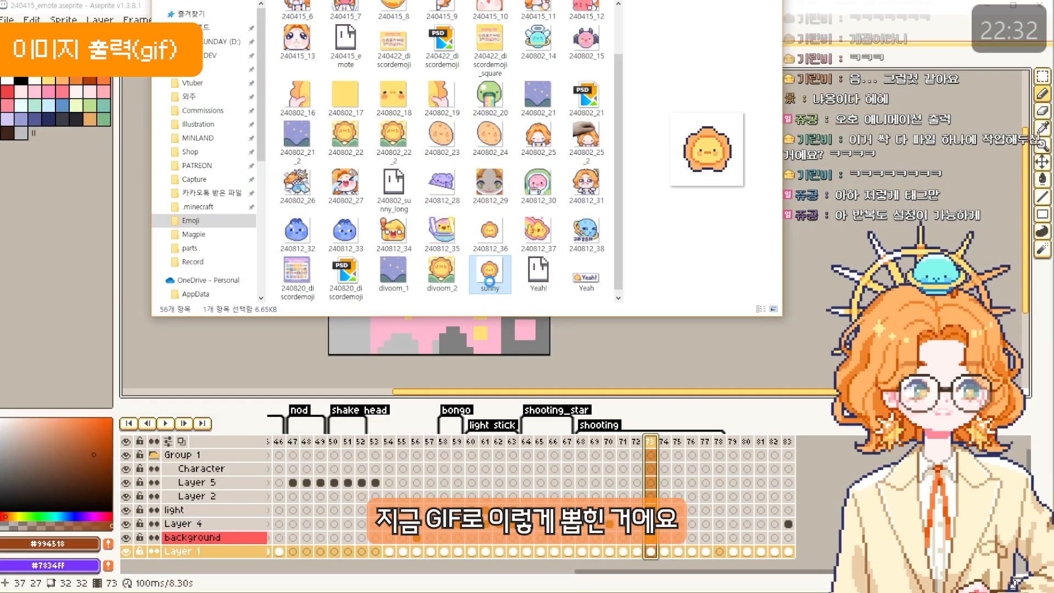
{"action": "double_click", "coordinate": [490, 274]}
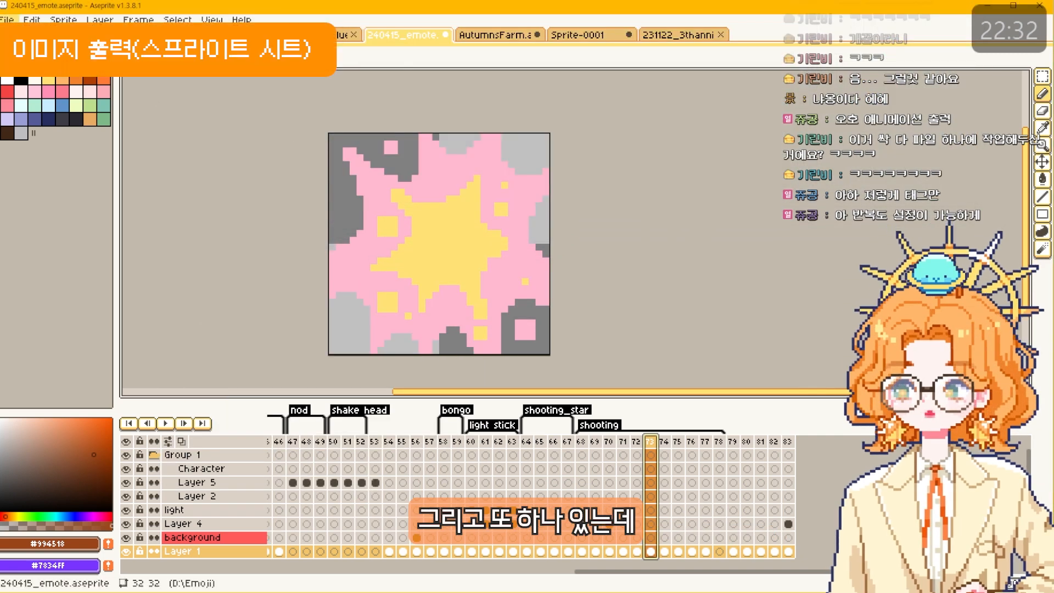
Step: Switch to cat_russianblue.aseprite and start Export Sprite Sheet, placing the sheet preview beside the export settings
{"action": "left_click", "coordinate": [325, 36]}
{"action": "left_click", "coordinate": [7, 19]}
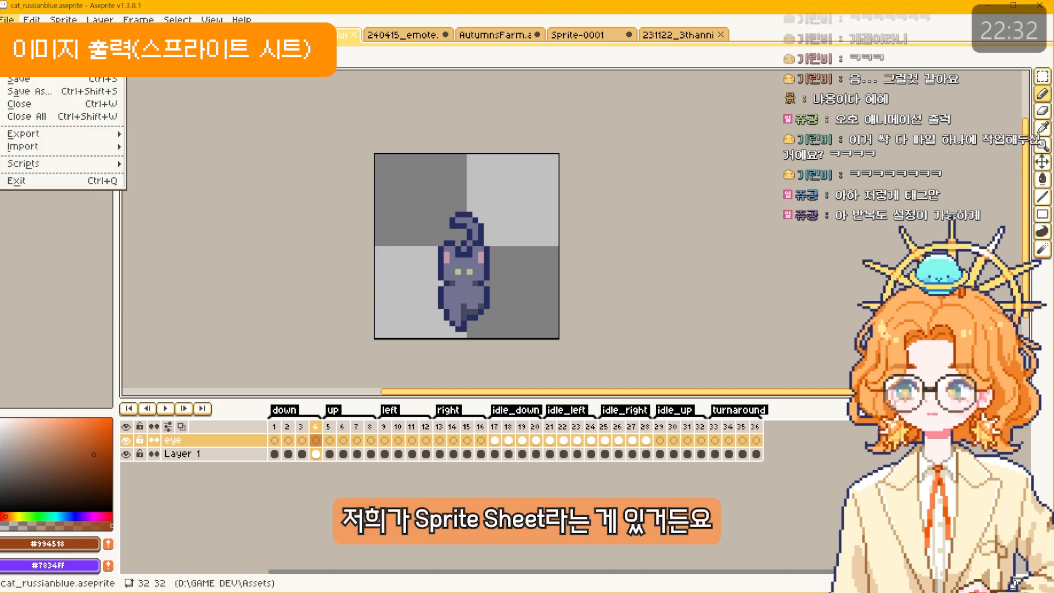
{"action": "mouse_move", "coordinate": [33, 134]}
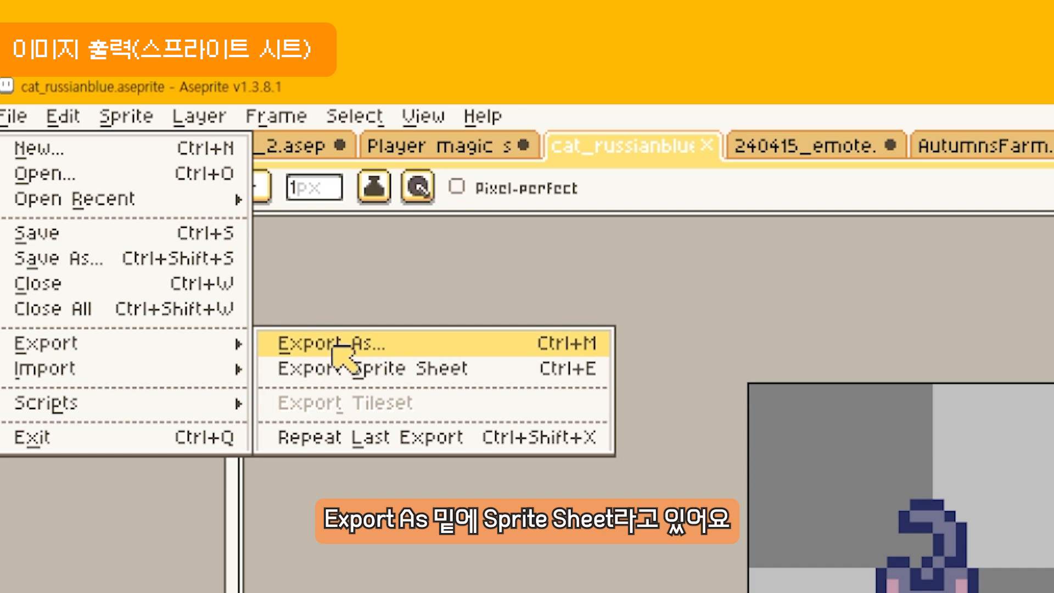
{"action": "left_click", "coordinate": [502, 369]}
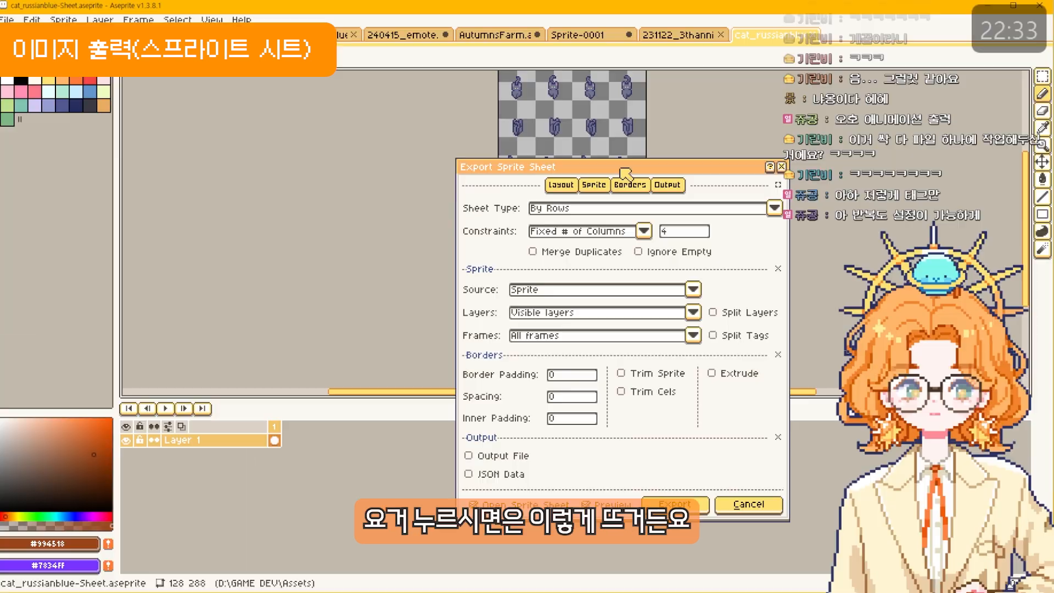
{"action": "left_click_drag", "start_coordinate": [624, 173], "coordinate": [666, 168]}
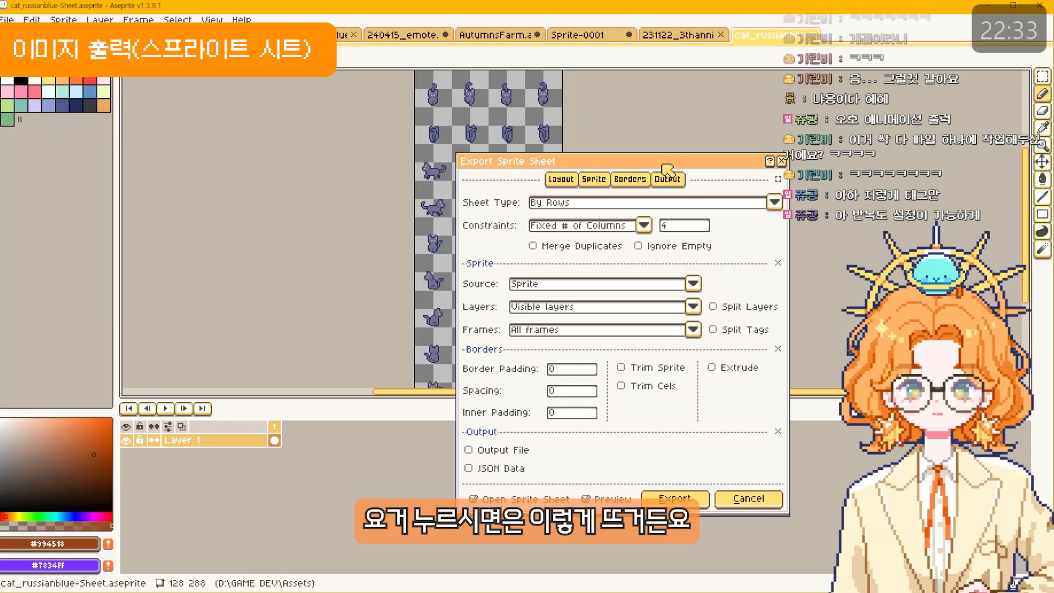
{"action": "left_click_drag", "start_coordinate": [374, 171], "coordinate": [164, 140]}
{"action": "scroll", "coordinate": [192, 151], "scroll_direction": "down", "scroll_amount": 1}
{"action": "scroll", "coordinate": [185, 154], "scroll_direction": "up", "scroll_amount": 1}
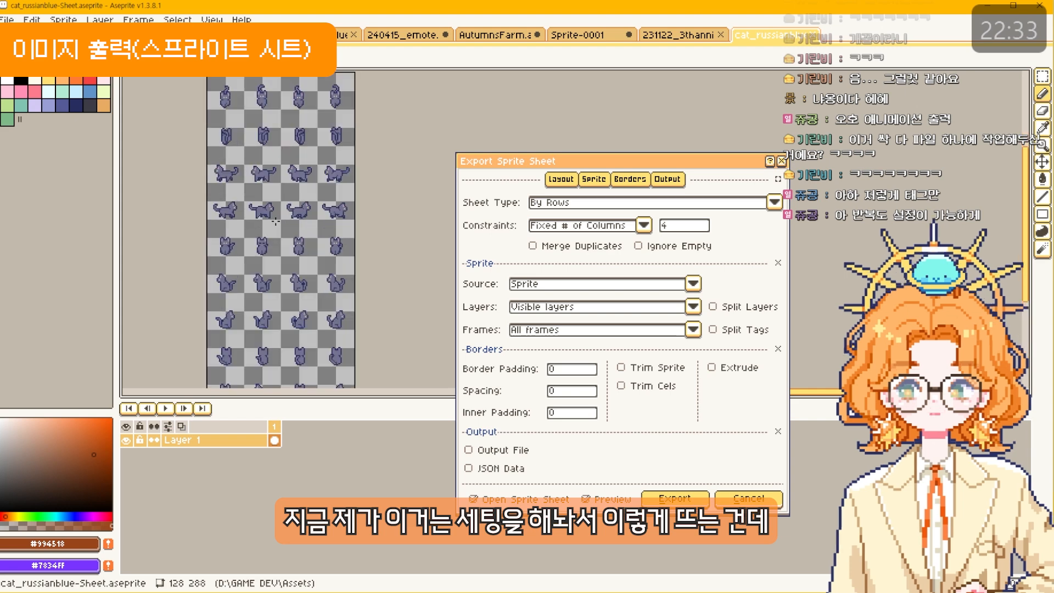
Step: Set the sprite sheet's constraints to None so the frames line up in a single row
{"action": "left_click", "coordinate": [601, 195]}
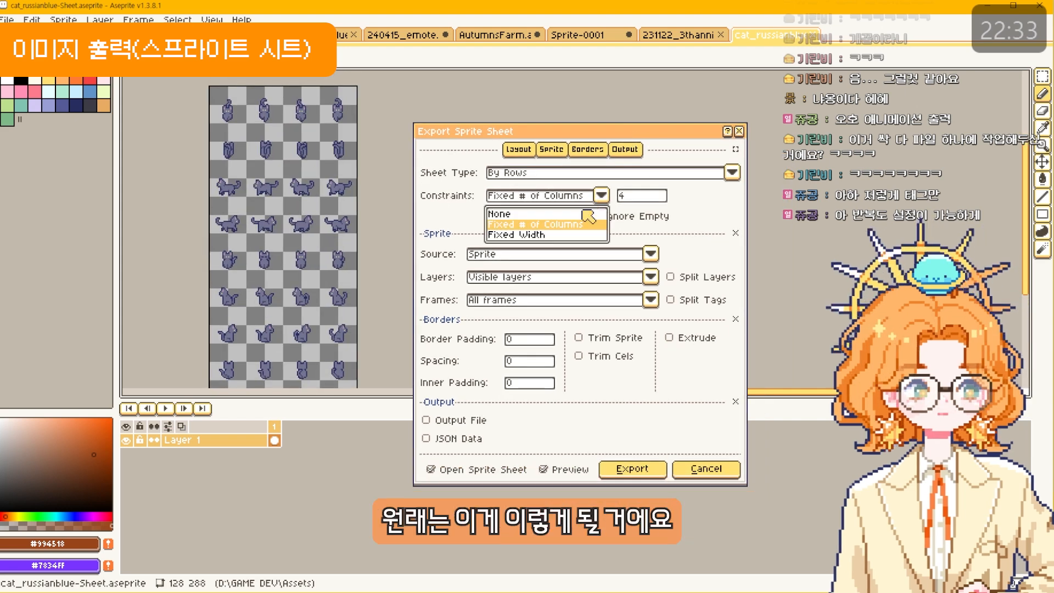
{"action": "left_click", "coordinate": [586, 214]}
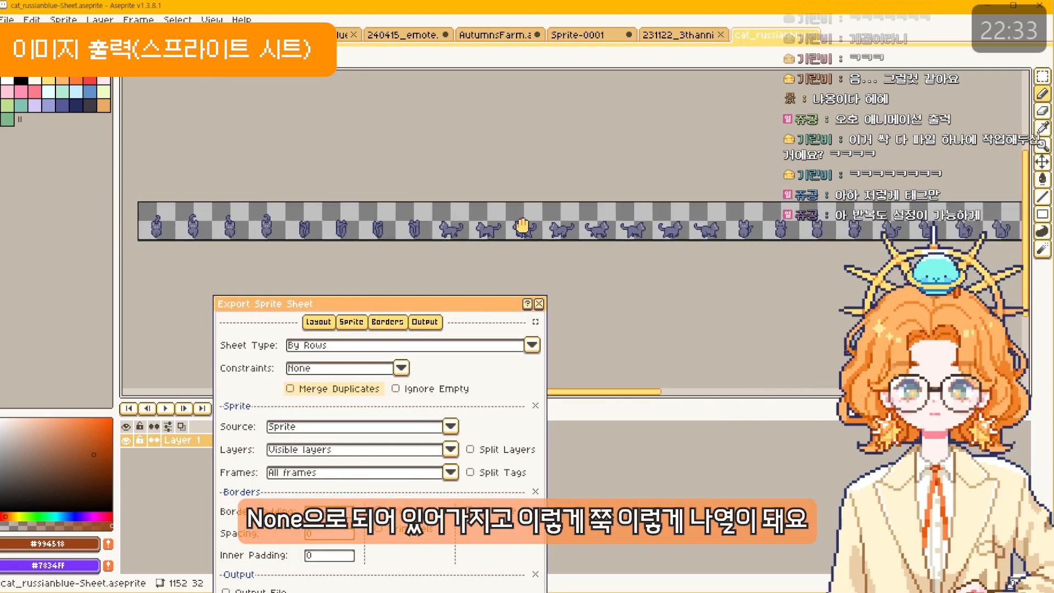
{"action": "left_click_drag", "start_coordinate": [858, 256], "coordinate": [669, 245]}
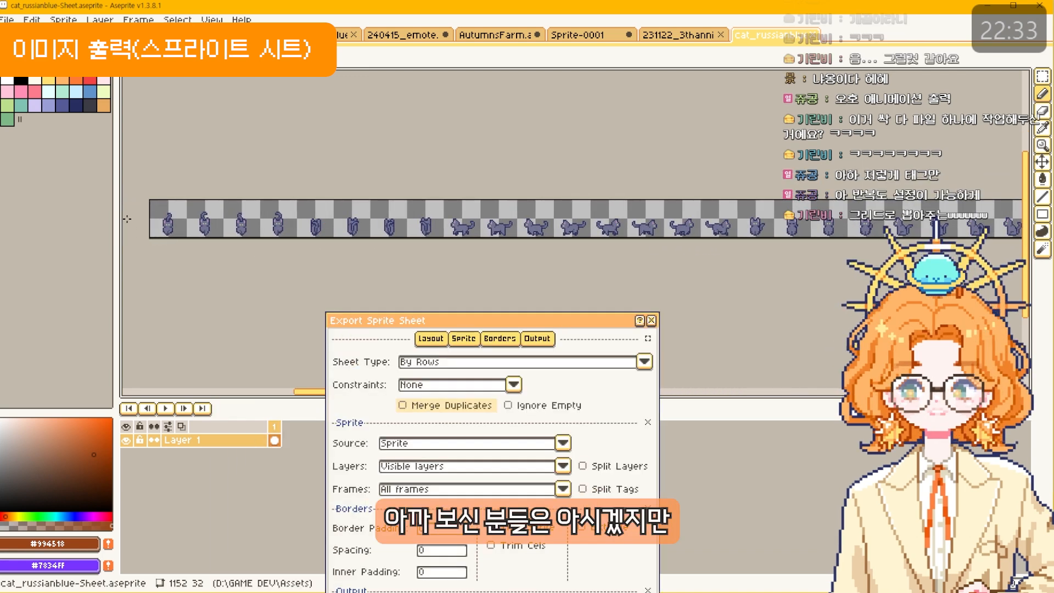
{"action": "scroll", "coordinate": [177, 252], "scroll_direction": "up", "scroll_amount": 4}
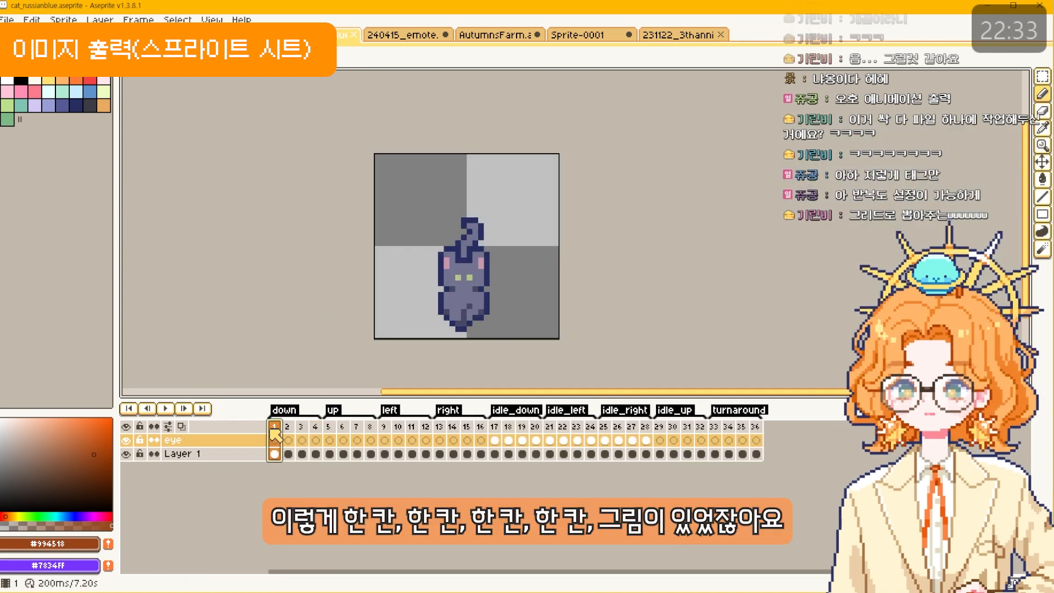
Step: Select frames 1 to 4 of the cat animation, extend a selection across frames 1 to 35, and return to frame 1
{"action": "left_click_drag", "start_coordinate": [288, 435], "coordinate": [331, 450]}
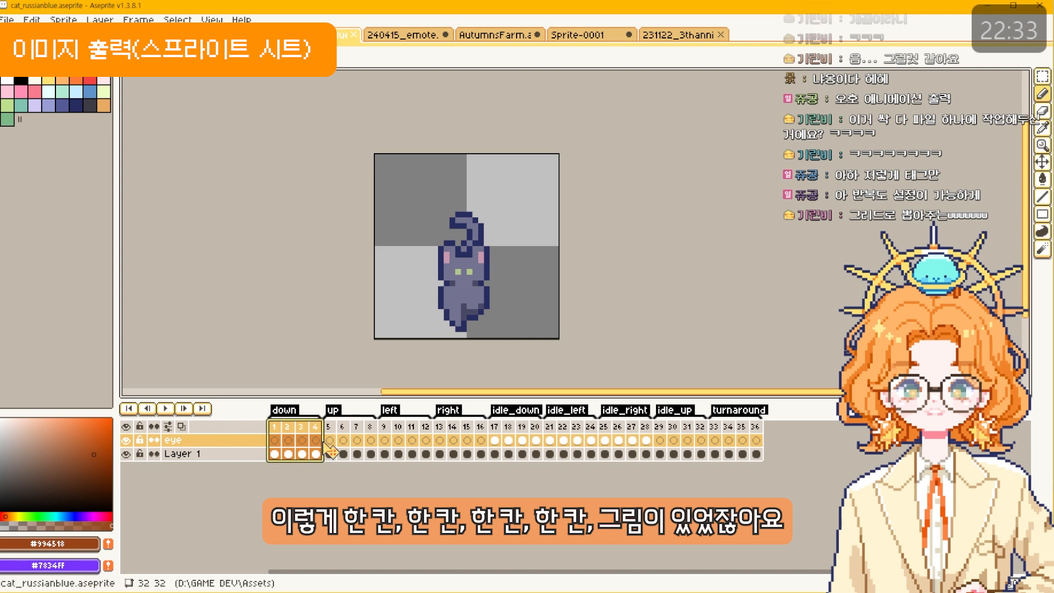
{"action": "left_click_drag", "start_coordinate": [369, 139], "coordinate": [581, 345]}
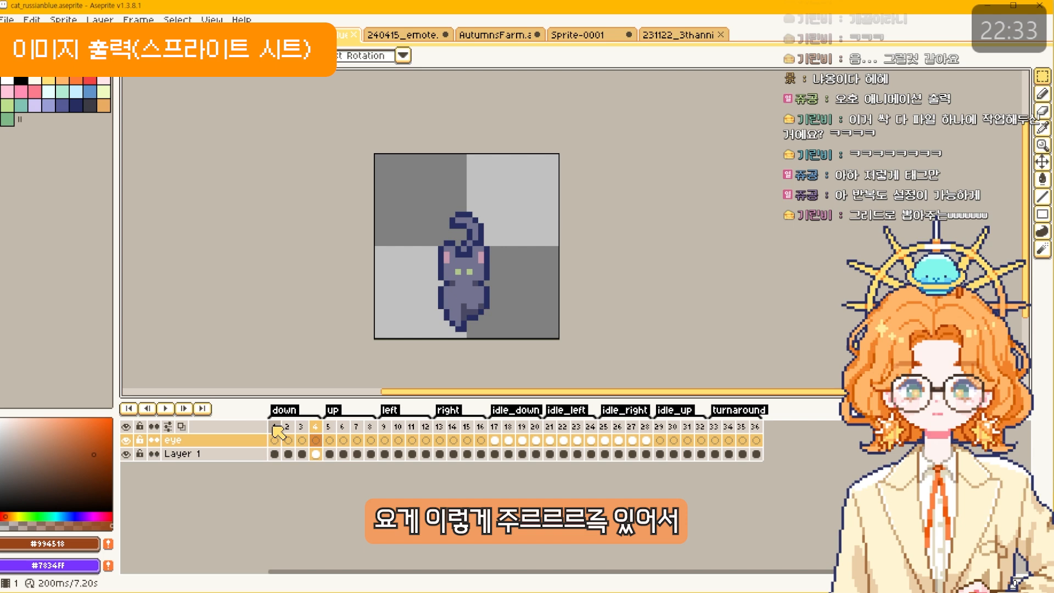
{"action": "left_click_drag", "start_coordinate": [275, 433], "coordinate": [756, 436]}
{"action": "left_click", "coordinate": [756, 439]}
{"action": "key", "text": "ctrl+z"}
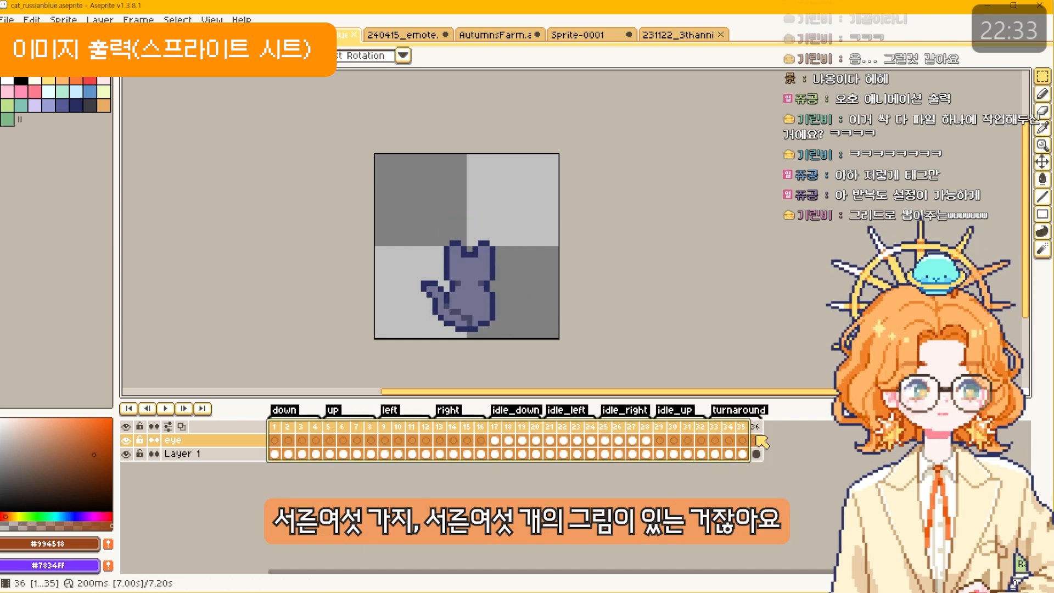
{"action": "left_click", "coordinate": [275, 440]}
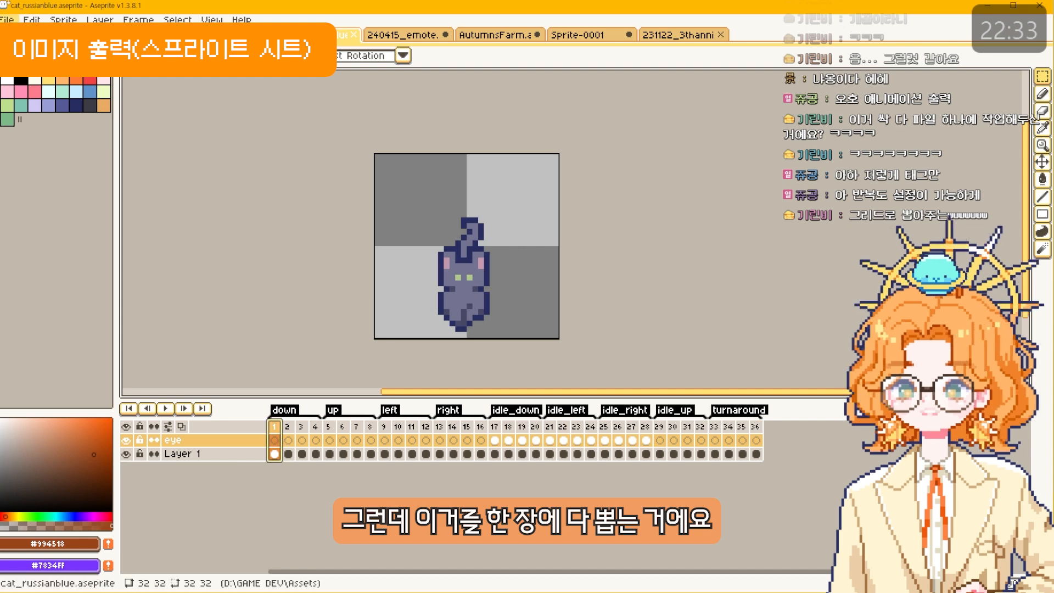
Step: Reopen Export Sprite Sheet for the cat and constrain the layout to a fixed number of 4 columns
{"action": "left_click", "coordinate": [32, 20]}
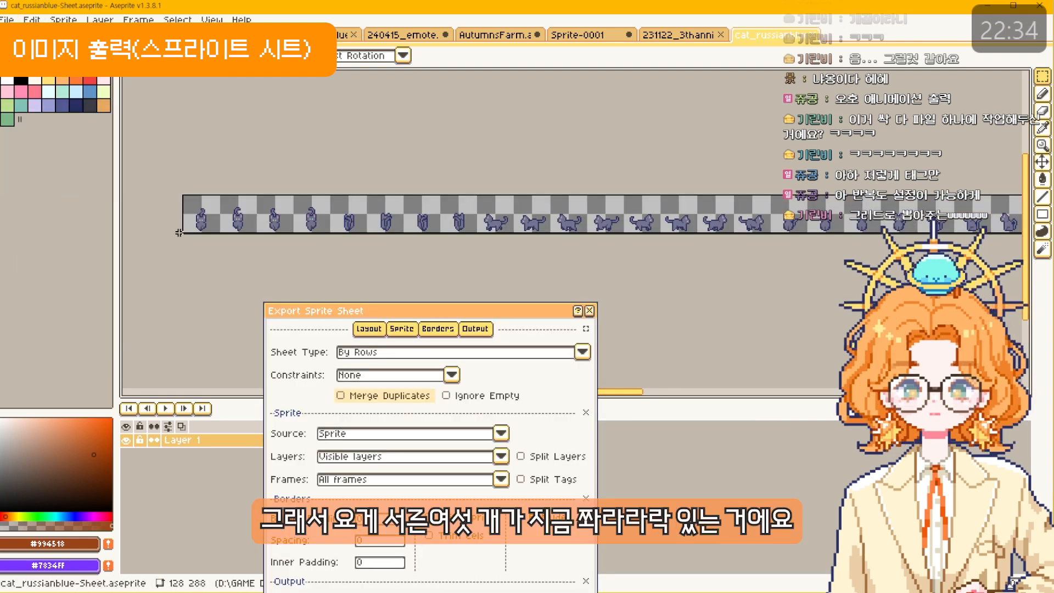
{"action": "left_click_drag", "start_coordinate": [181, 234], "coordinate": [253, 254]}
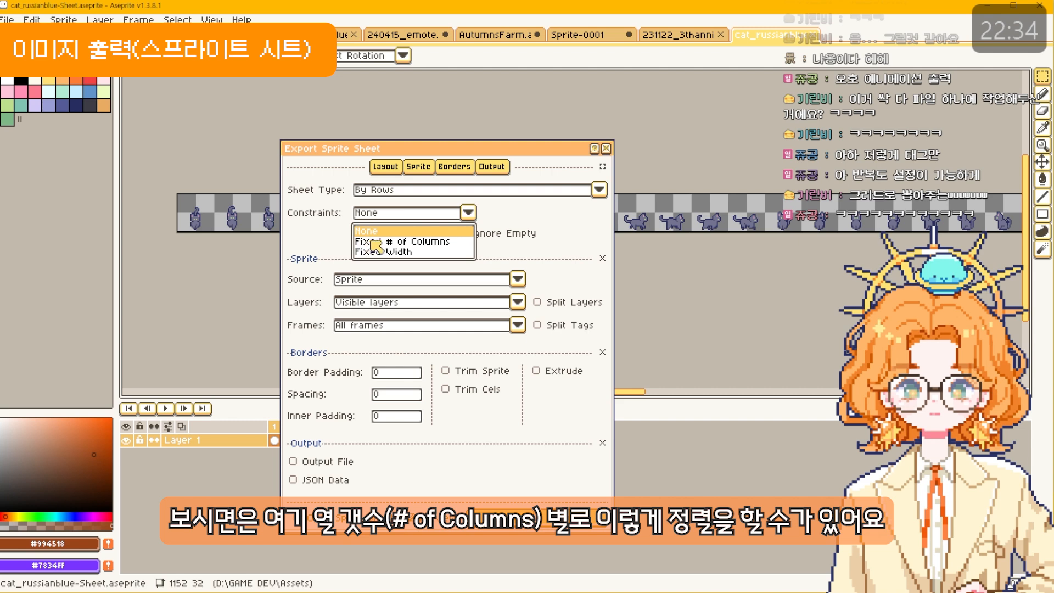
{"action": "left_click", "coordinate": [375, 242]}
{"action": "left_click_drag", "start_coordinate": [415, 193], "coordinate": [197, 213]}
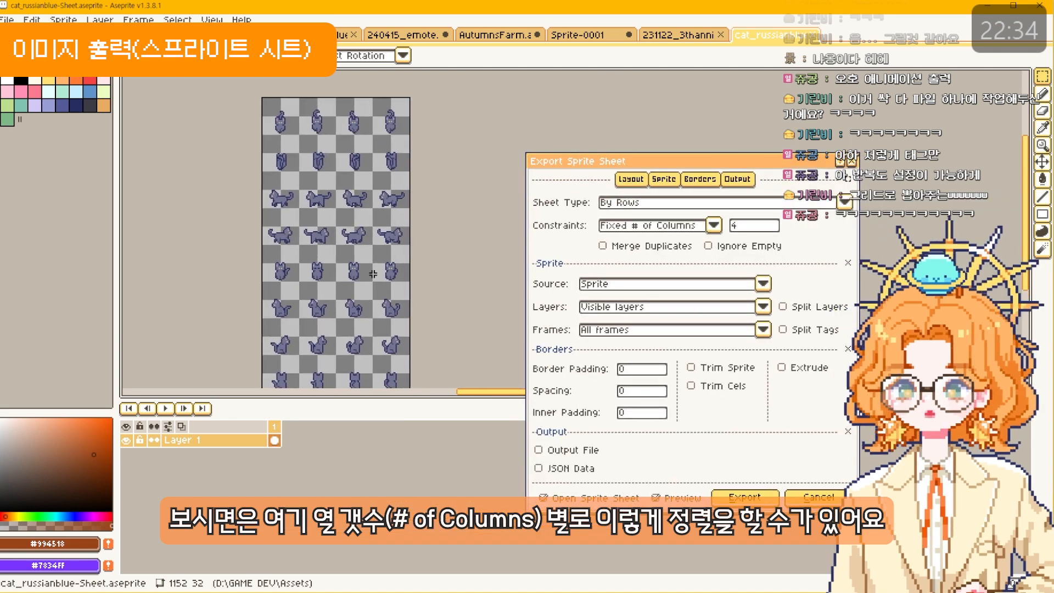
{"action": "left_click_drag", "start_coordinate": [372, 282], "coordinate": [347, 277]}
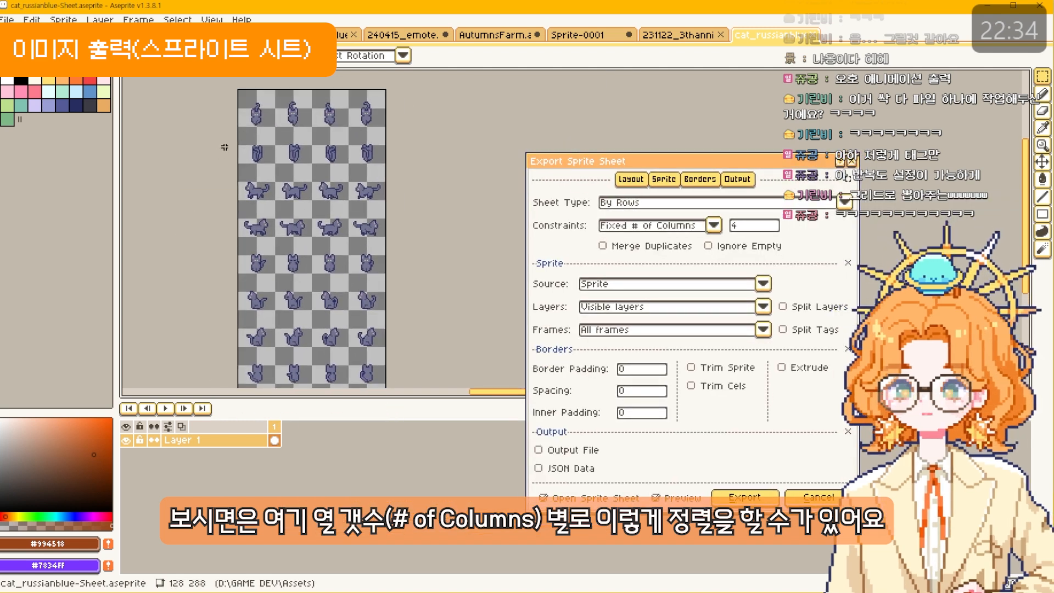
Step: Try 10 as the sprite sheet's fixed number of columns and return the value to 4
{"action": "left_click", "coordinate": [669, 225]}
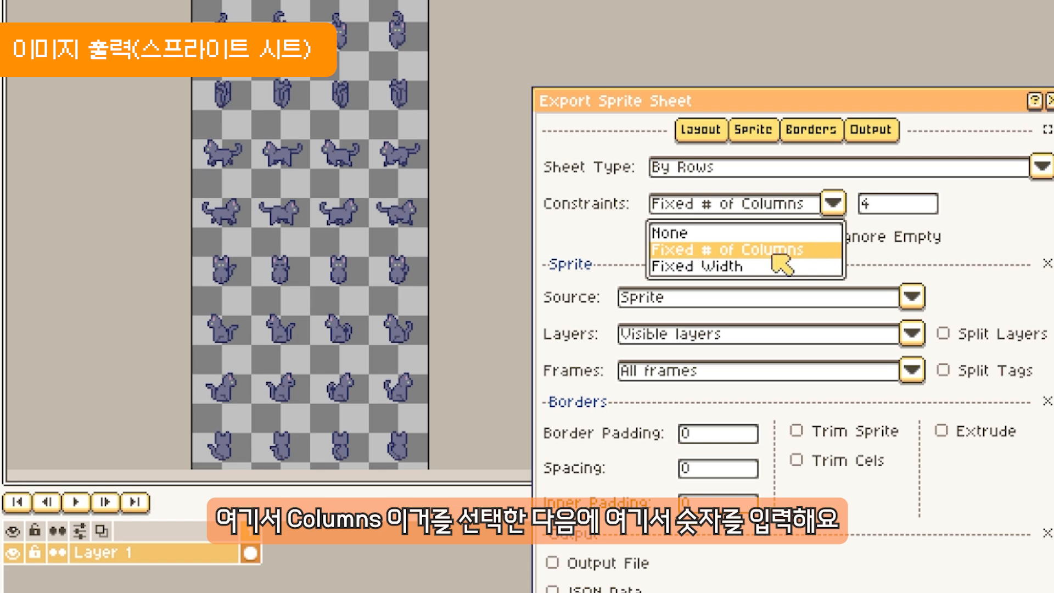
{"action": "left_click", "coordinate": [774, 251]}
{"action": "left_click", "coordinate": [917, 202]}
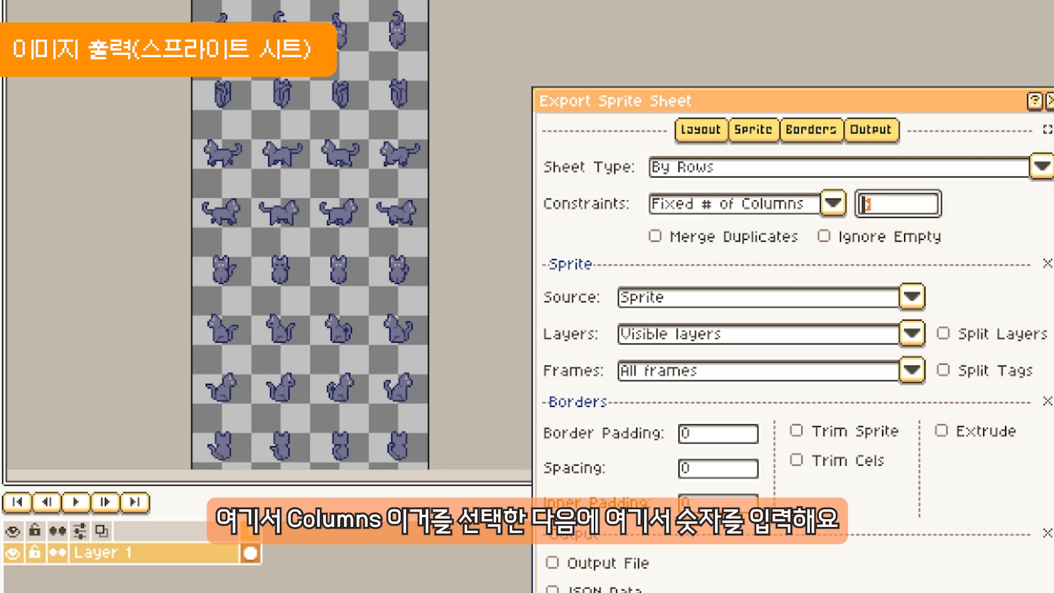
{"action": "type", "text": "10"}
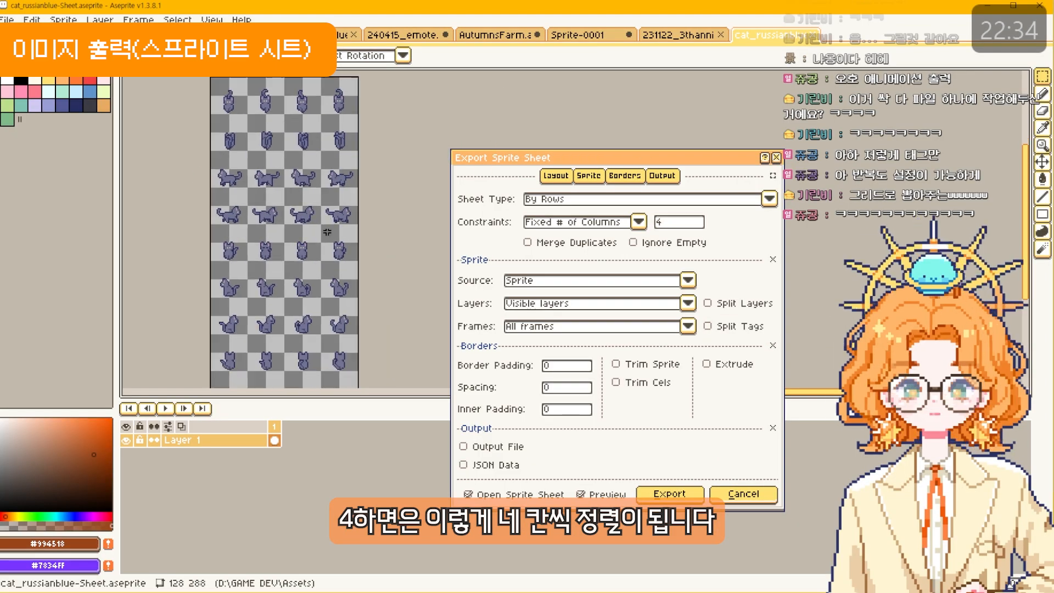
Step: Examine the four-column sheet preview and move the export settings so both can be viewed together
{"action": "scroll", "coordinate": [307, 186], "scroll_direction": "down", "scroll_amount": 1}
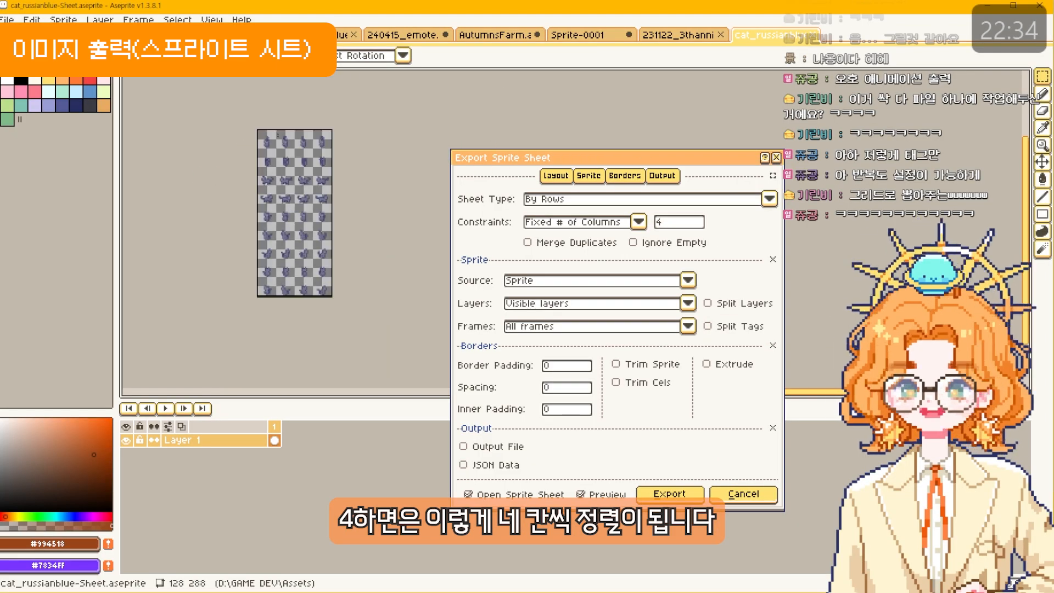
{"action": "scroll", "coordinate": [326, 268], "scroll_direction": "up", "scroll_amount": 1}
{"action": "left_click_drag", "start_coordinate": [285, 187], "coordinate": [328, 316]}
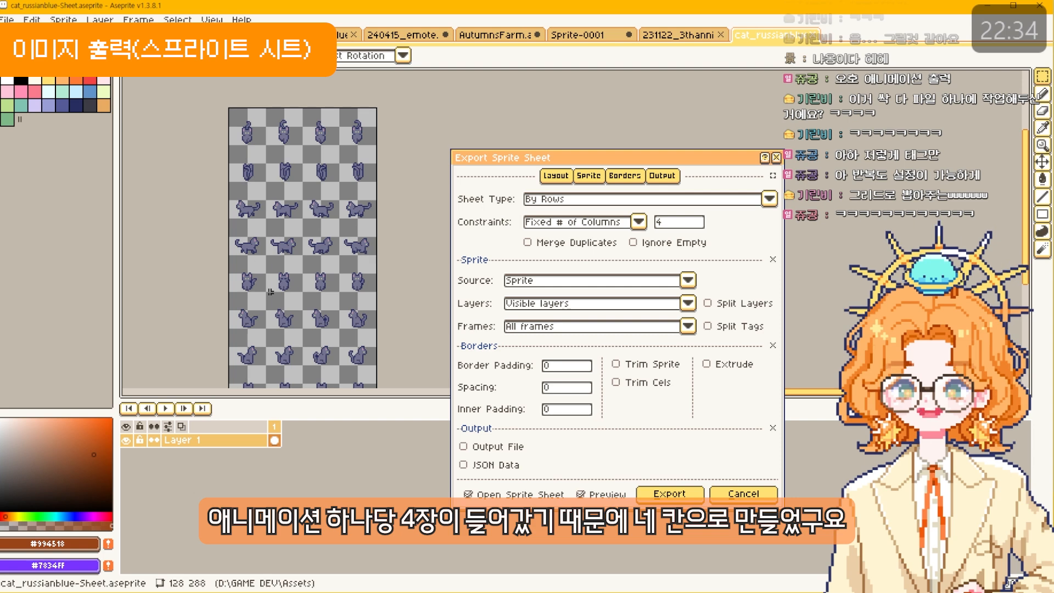
{"action": "left_click_drag", "start_coordinate": [358, 346], "coordinate": [333, 353]}
{"action": "left_click_drag", "start_coordinate": [577, 156], "coordinate": [566, 130]}
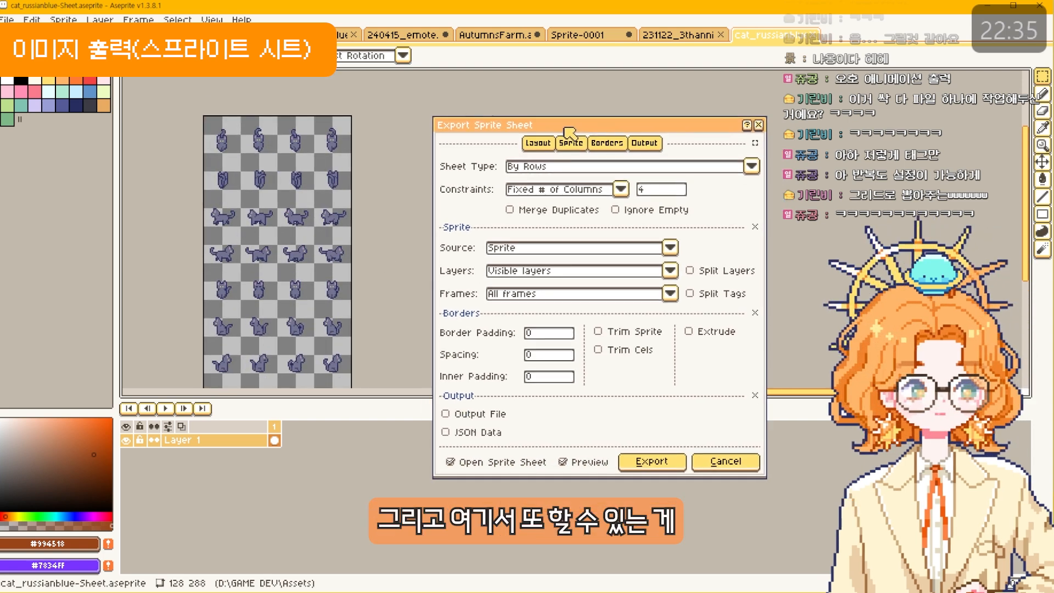
{"action": "left_click_drag", "start_coordinate": [305, 283], "coordinate": [366, 195]}
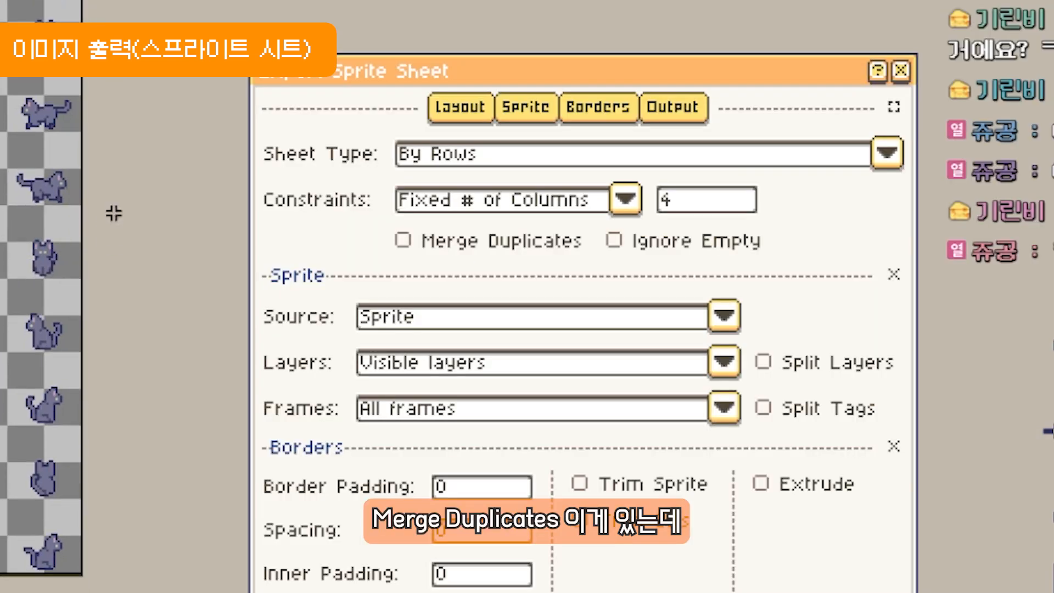
Step: Turn Merge Duplicates on and off for the cat sprite sheet to compare the previewed frames
{"action": "left_click", "coordinate": [549, 249]}
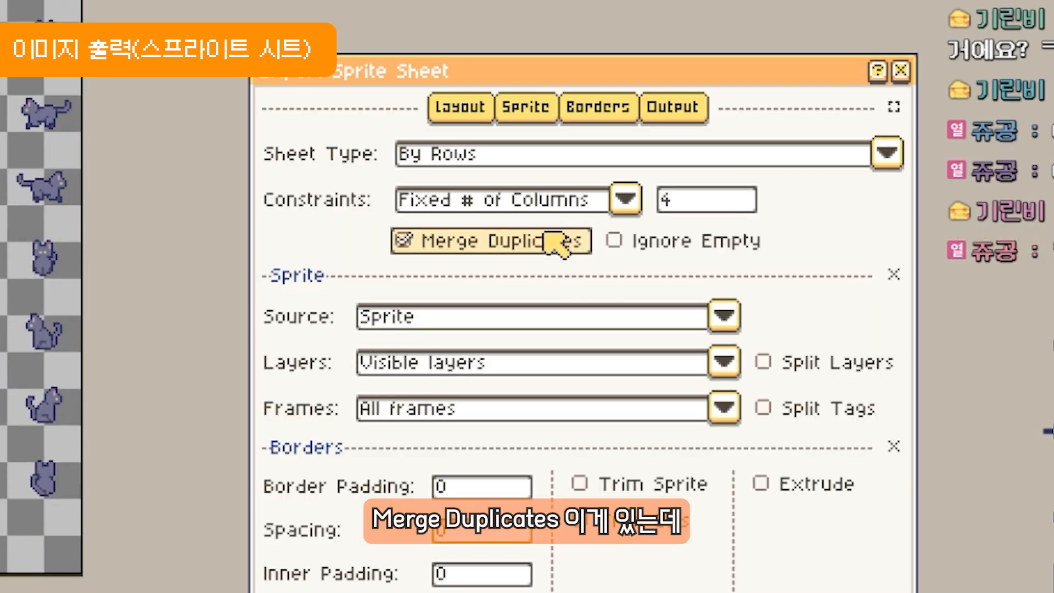
{"action": "left_click", "coordinate": [491, 244]}
{"action": "left_click", "coordinate": [491, 245]}
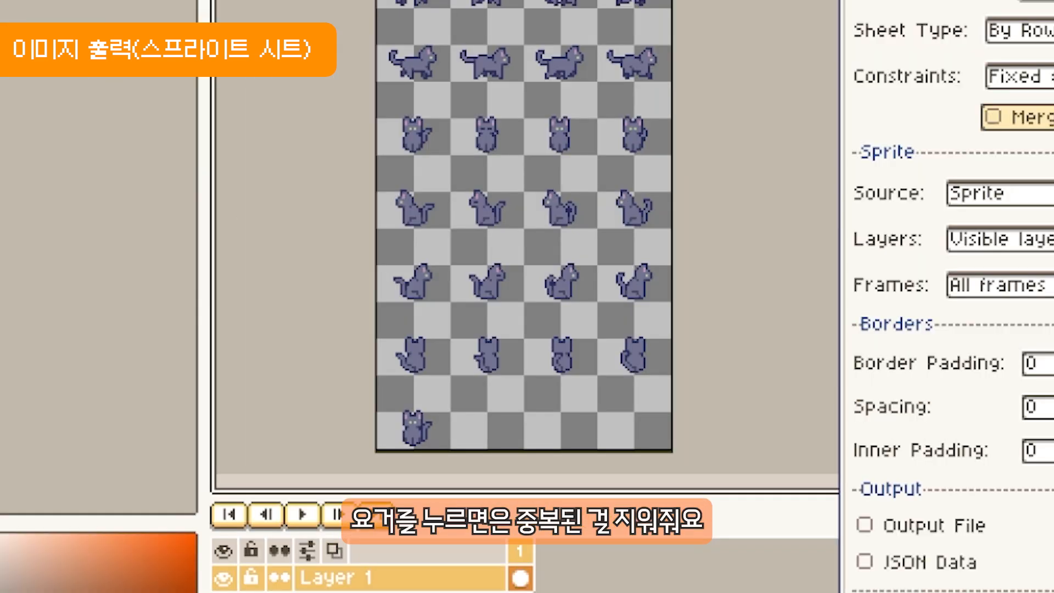
{"action": "left_click", "coordinate": [491, 244]}
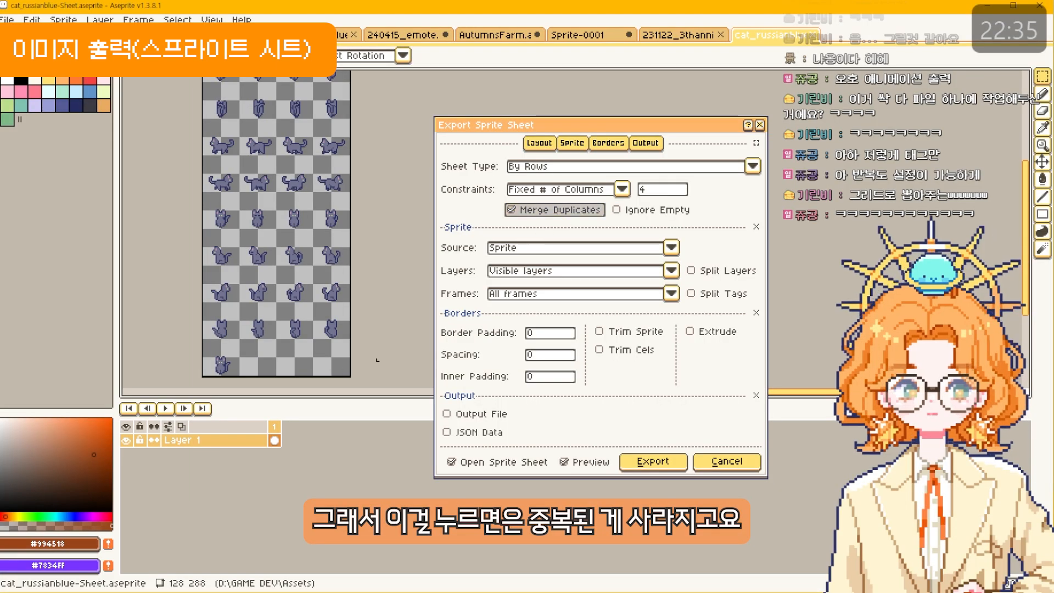
{"action": "left_click", "coordinate": [576, 214]}
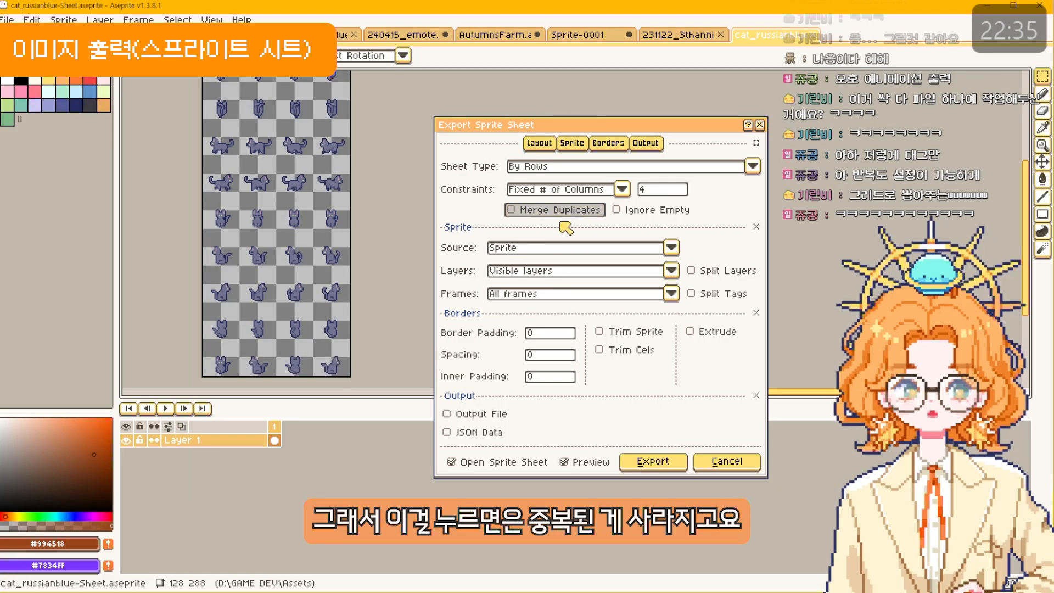
Step: Try the Ignore Empty option on the cat sprite sheet, leave it disabled, and look over the preview
{"action": "left_click", "coordinate": [662, 214]}
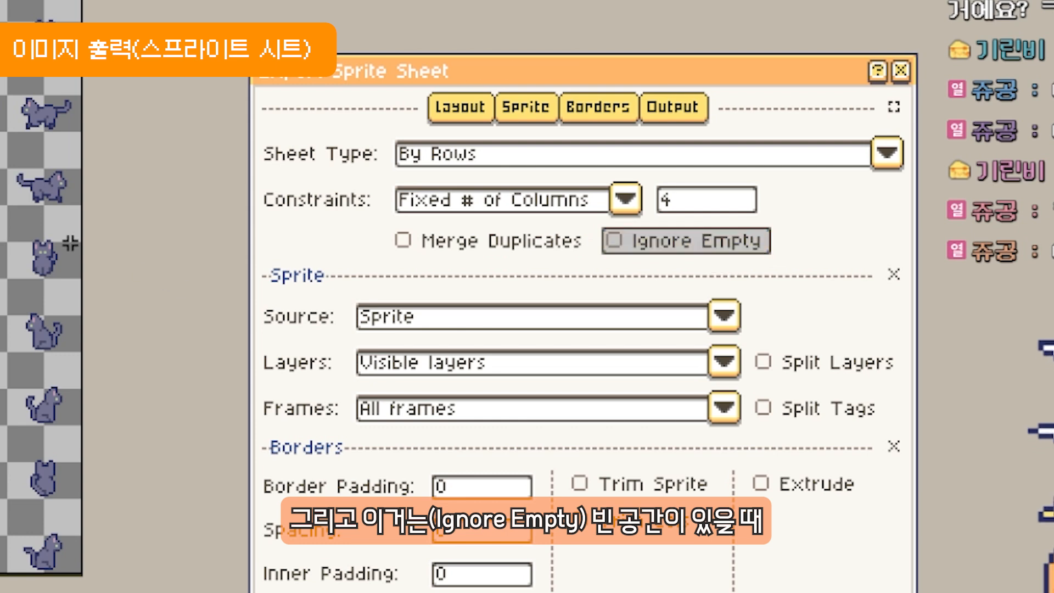
{"action": "left_click", "coordinate": [709, 250]}
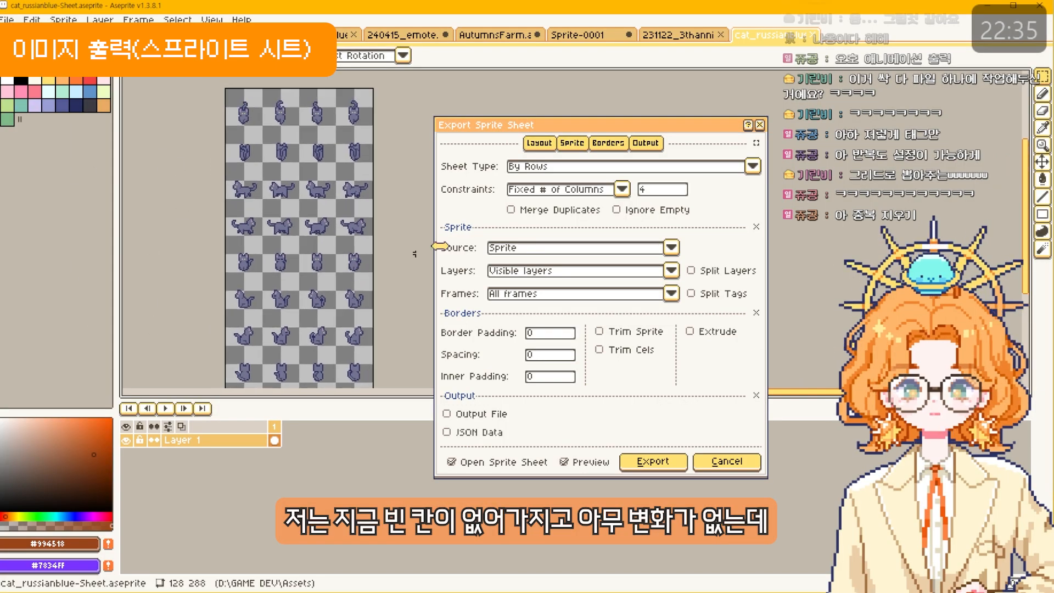
{"action": "left_click", "coordinate": [650, 210]}
{"action": "left_click", "coordinate": [637, 211]}
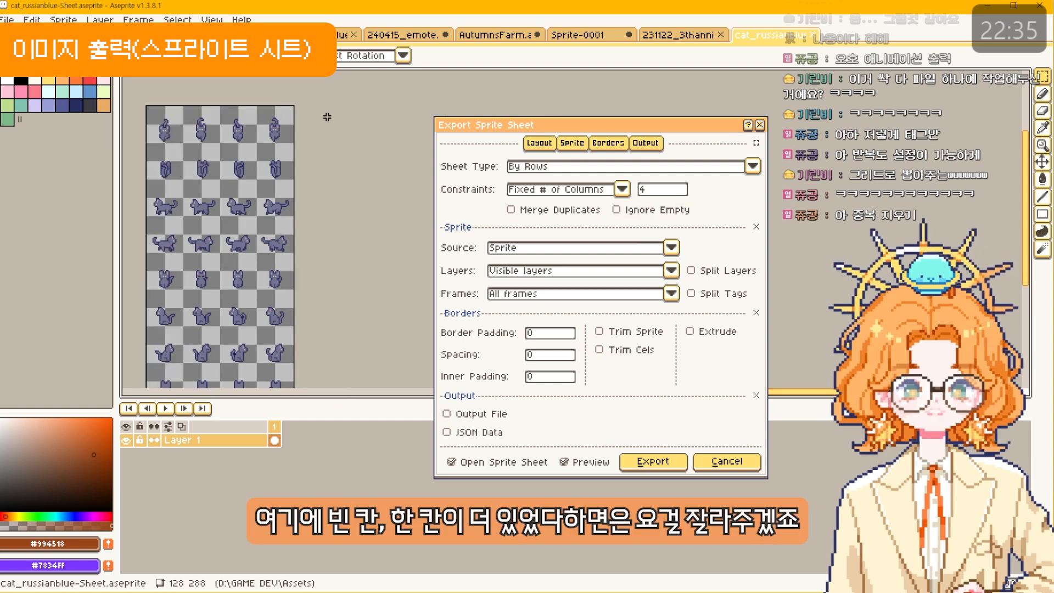
{"action": "left_click_drag", "start_coordinate": [311, 350], "coordinate": [359, 244]}
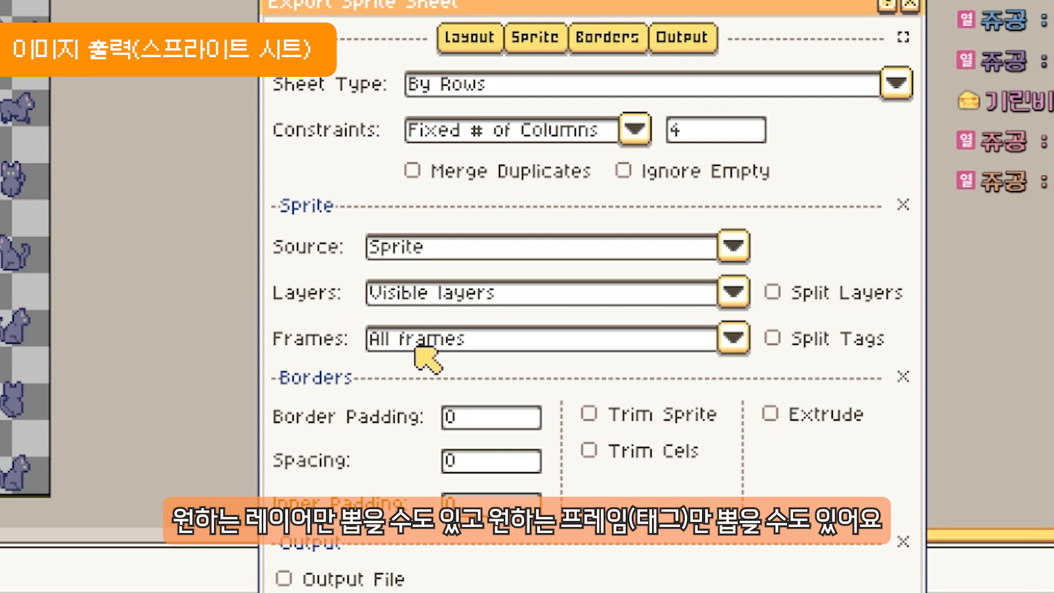
Step: Limit the sheet's frames to the left tag as a trial and return to All frames
{"action": "left_click", "coordinate": [390, 350]}
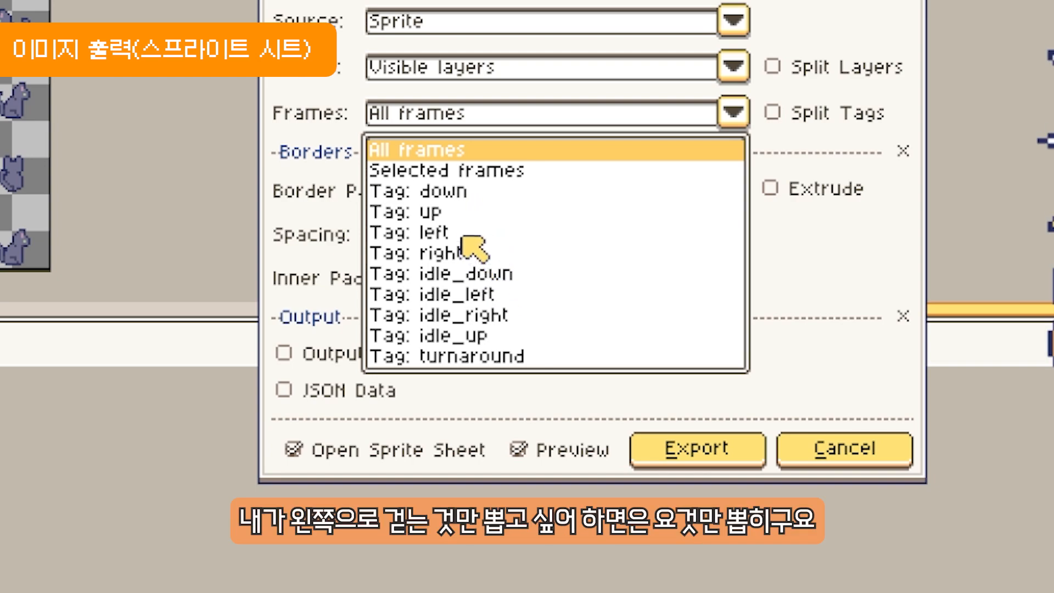
{"action": "left_click", "coordinate": [462, 233]}
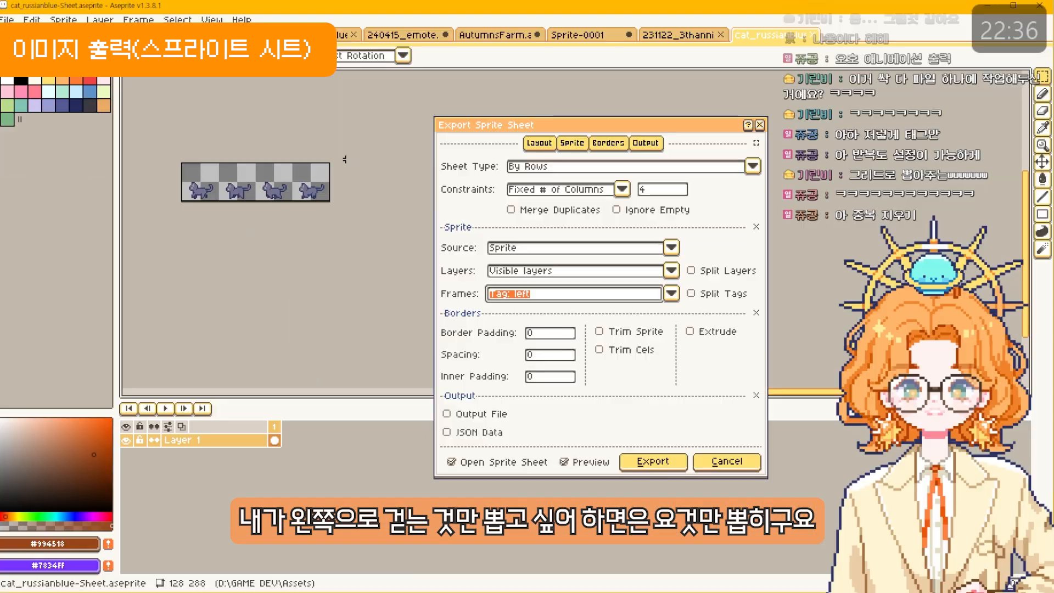
{"action": "left_click", "coordinate": [546, 294]}
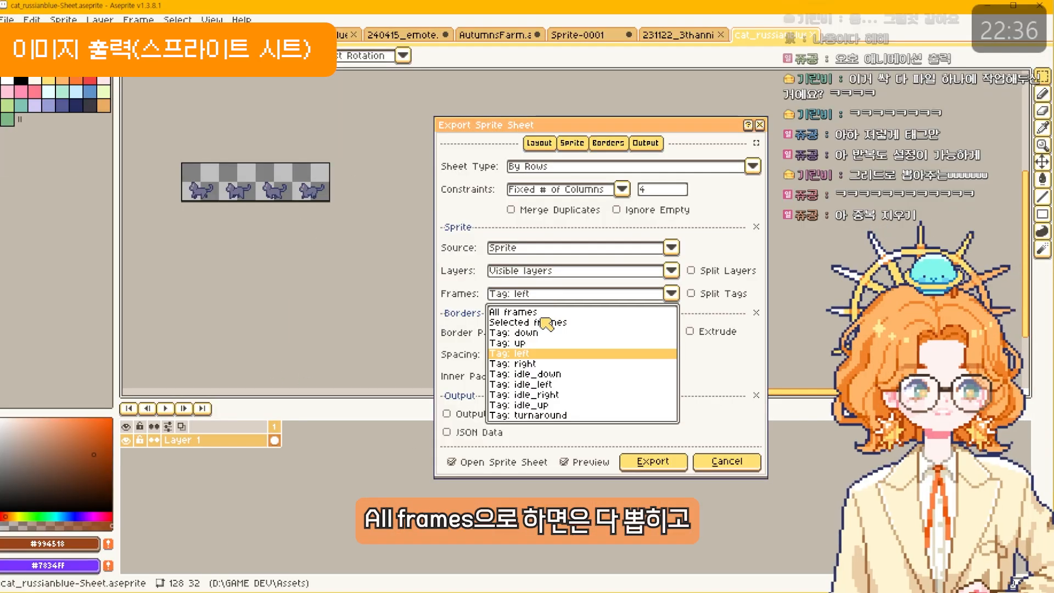
{"action": "left_click", "coordinate": [513, 312]}
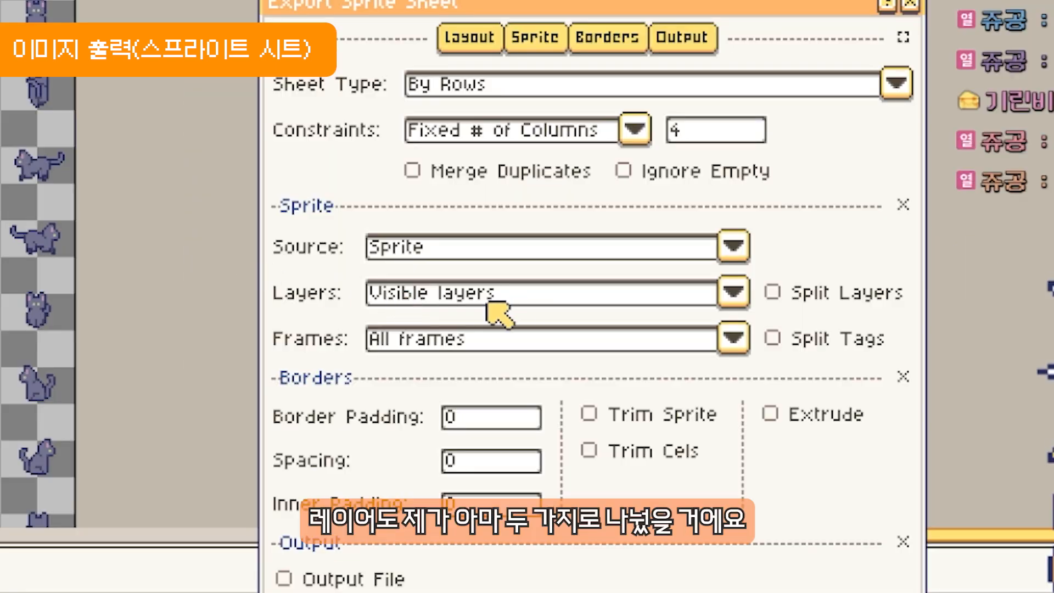
Step: Preview the sheet with only the eye layer and only Layer 1, and return the layers to Visible layers
{"action": "left_click", "coordinate": [420, 301]}
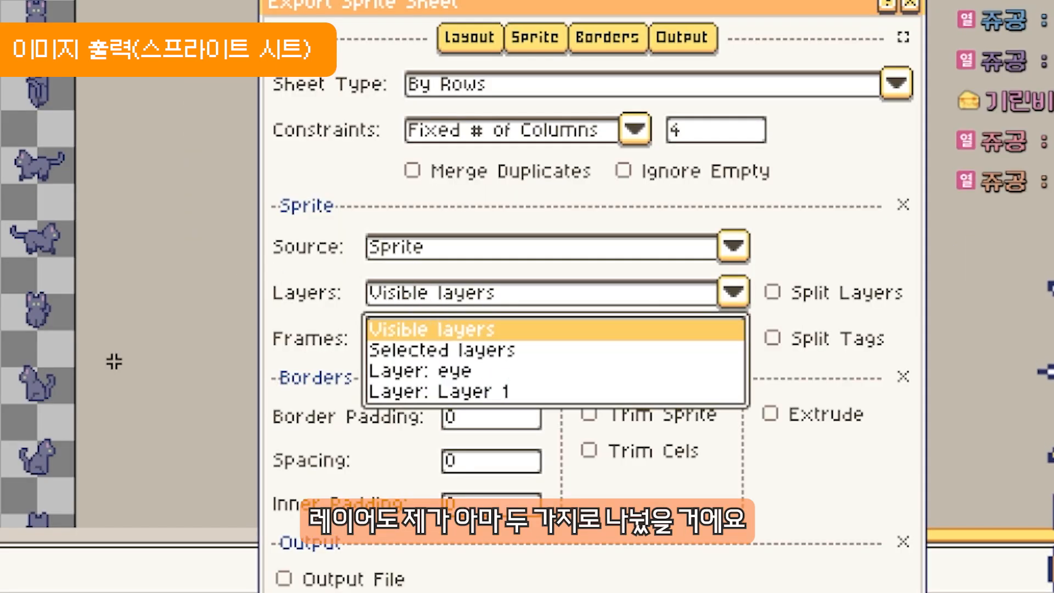
{"action": "left_click", "coordinate": [417, 329]}
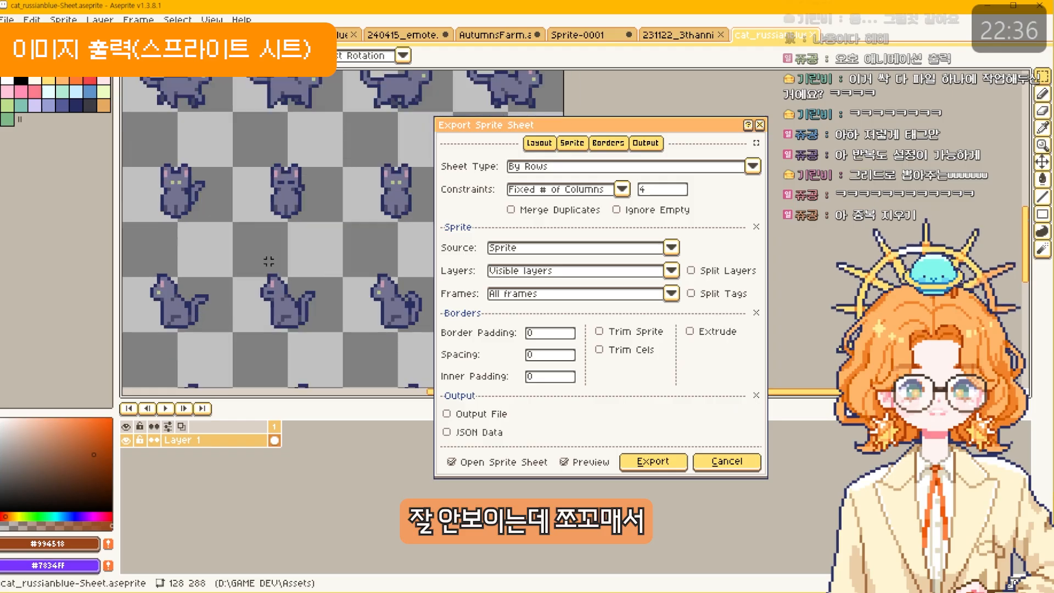
{"action": "left_click", "coordinate": [560, 270]}
{"action": "left_click", "coordinate": [543, 303]}
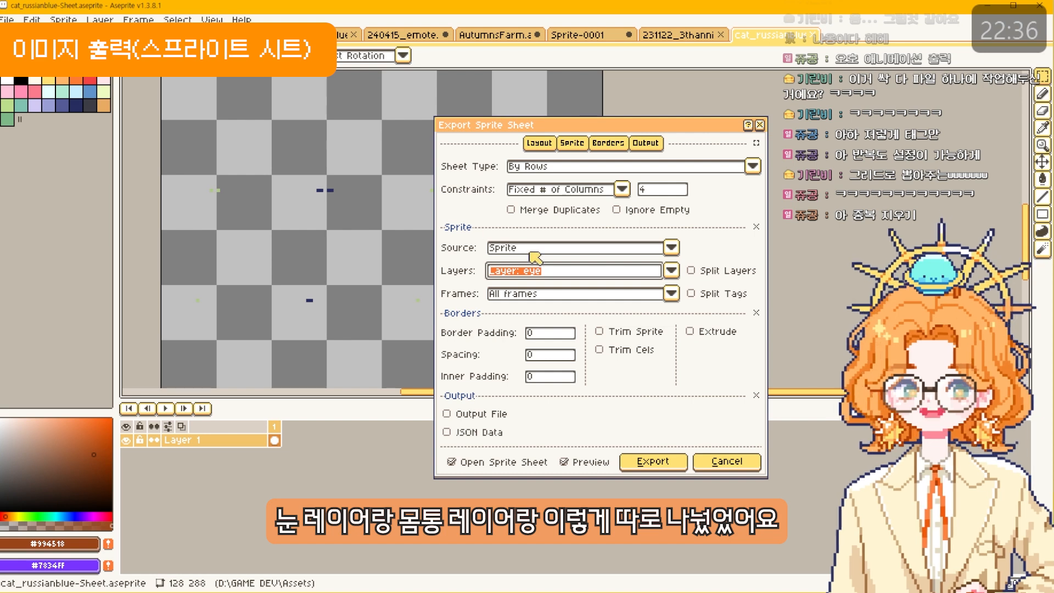
{"action": "left_click", "coordinate": [530, 269]}
{"action": "left_click", "coordinate": [502, 315]}
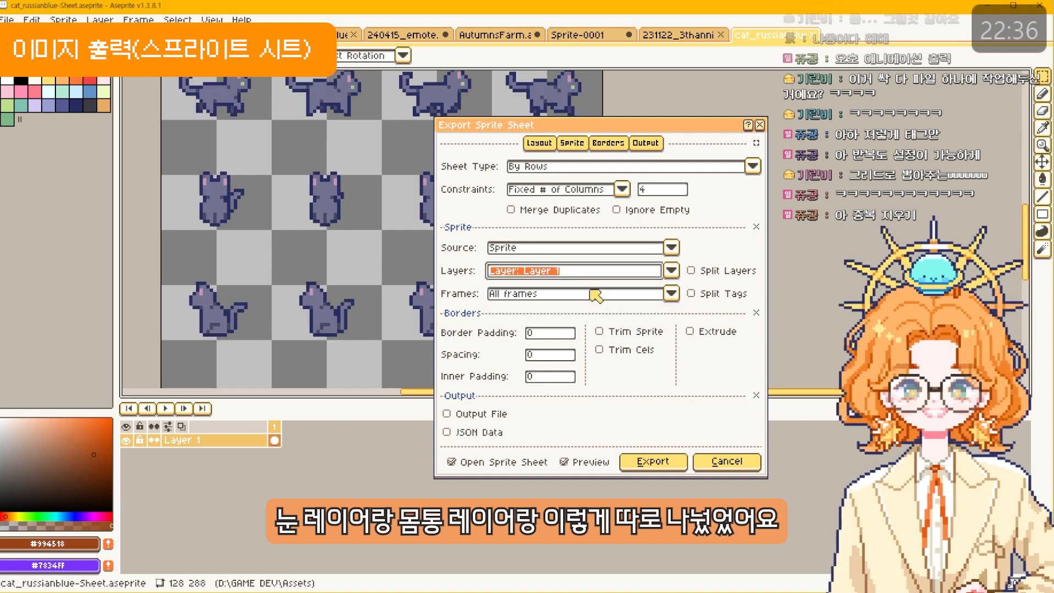
{"action": "left_click", "coordinate": [570, 276]}
{"action": "left_click", "coordinate": [537, 316]}
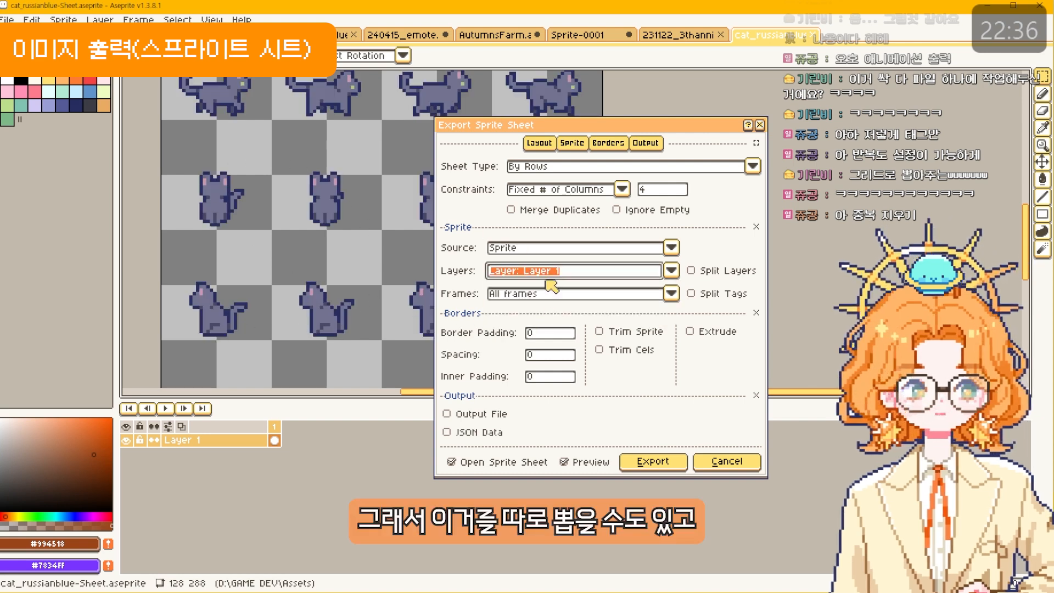
{"action": "left_click", "coordinate": [547, 271]}
{"action": "left_click", "coordinate": [538, 310]}
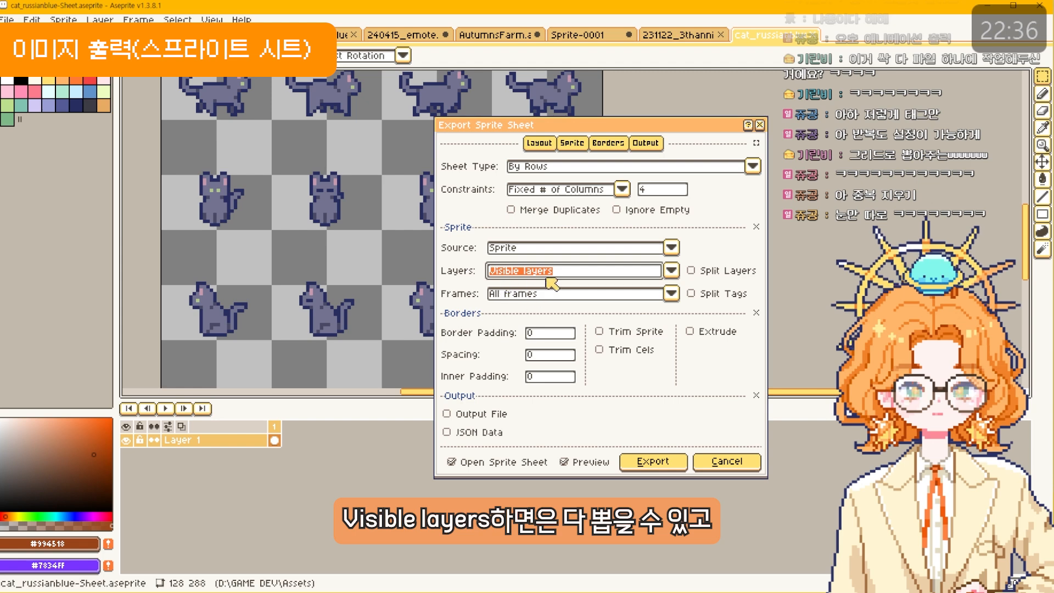
Step: Enable Open Sprite Sheet, export the four-column cat sheet, and look over the opened sheet
{"action": "scroll", "coordinate": [348, 229], "scroll_direction": "down", "scroll_amount": 2}
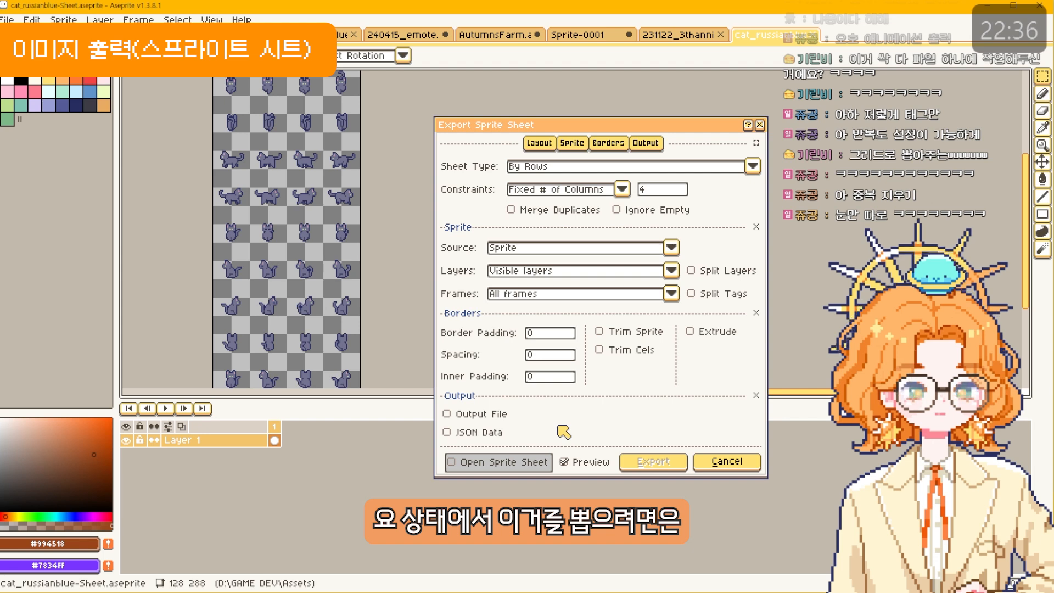
{"action": "left_click", "coordinate": [495, 464]}
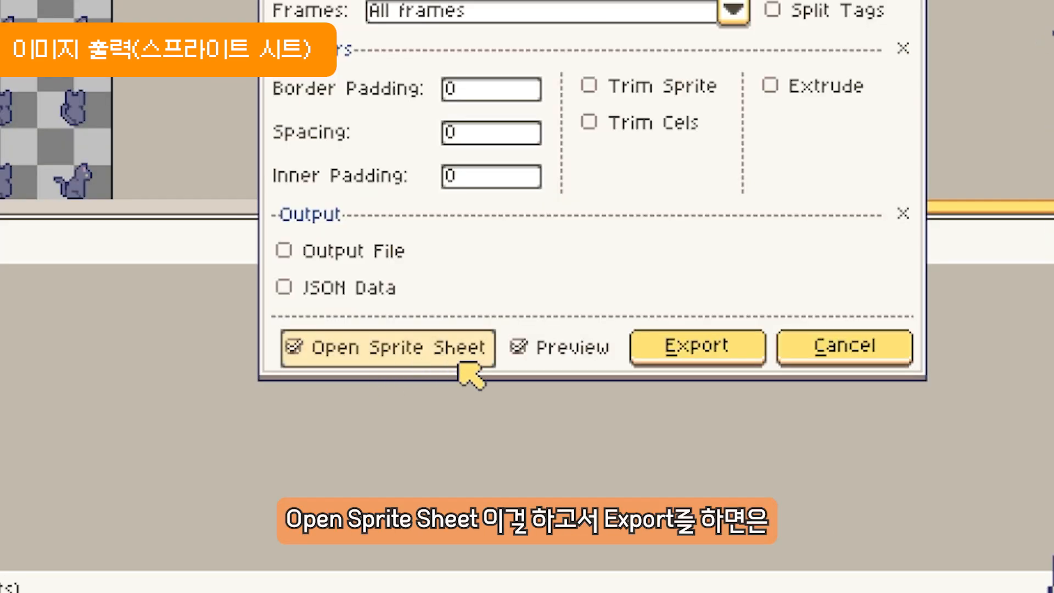
{"action": "left_click", "coordinate": [675, 363]}
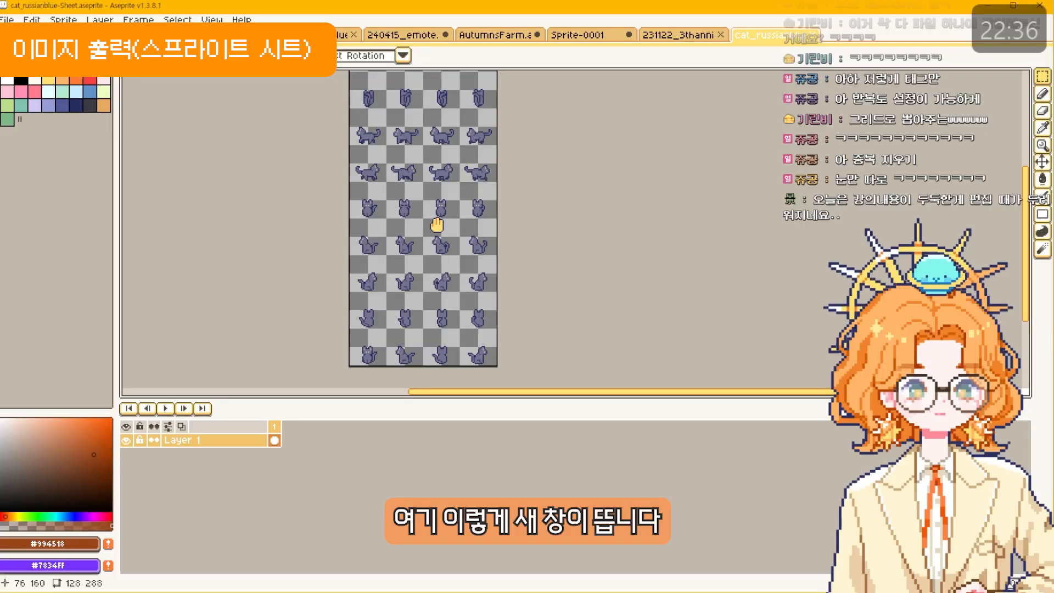
{"action": "left_click_drag", "start_coordinate": [436, 225], "coordinate": [442, 258]}
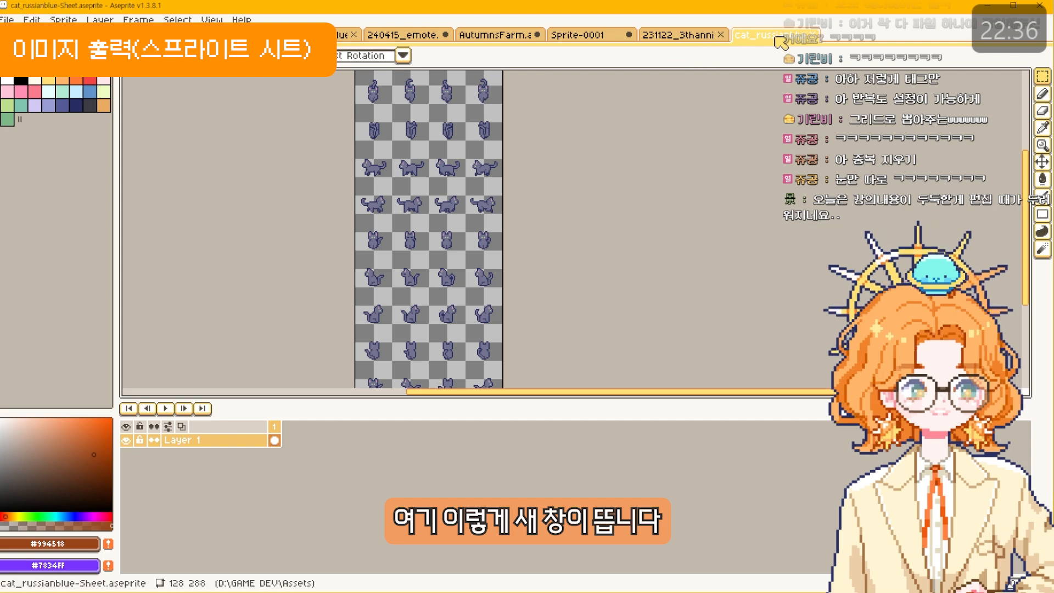
{"action": "left_click_drag", "start_coordinate": [390, 136], "coordinate": [397, 180]}
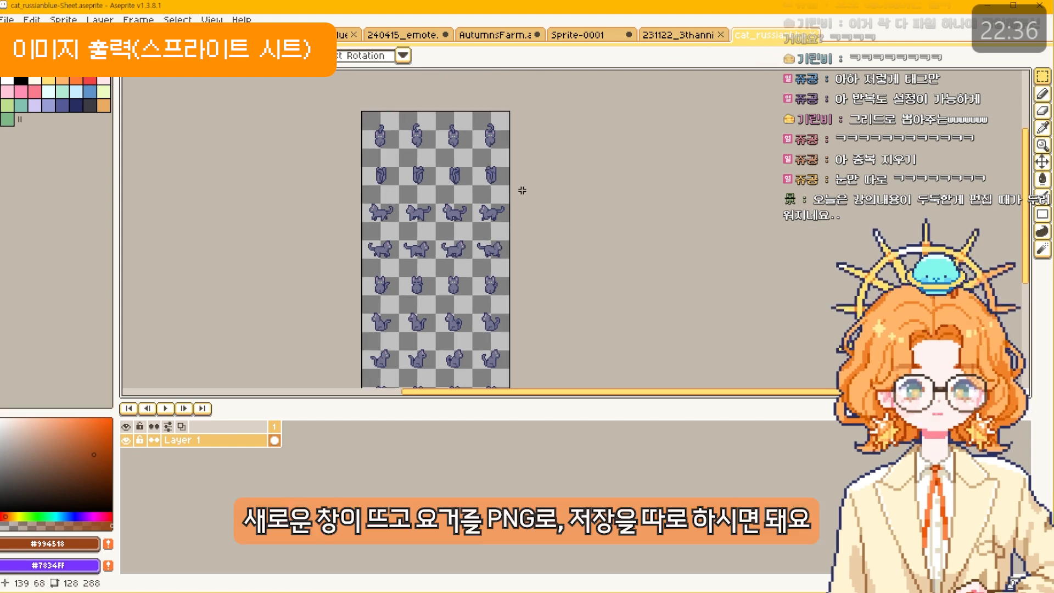
Step: Open the Export File settings for cat_russianblue-Sheet.png and cancel without exporting
{"action": "left_click", "coordinate": [63, 19]}
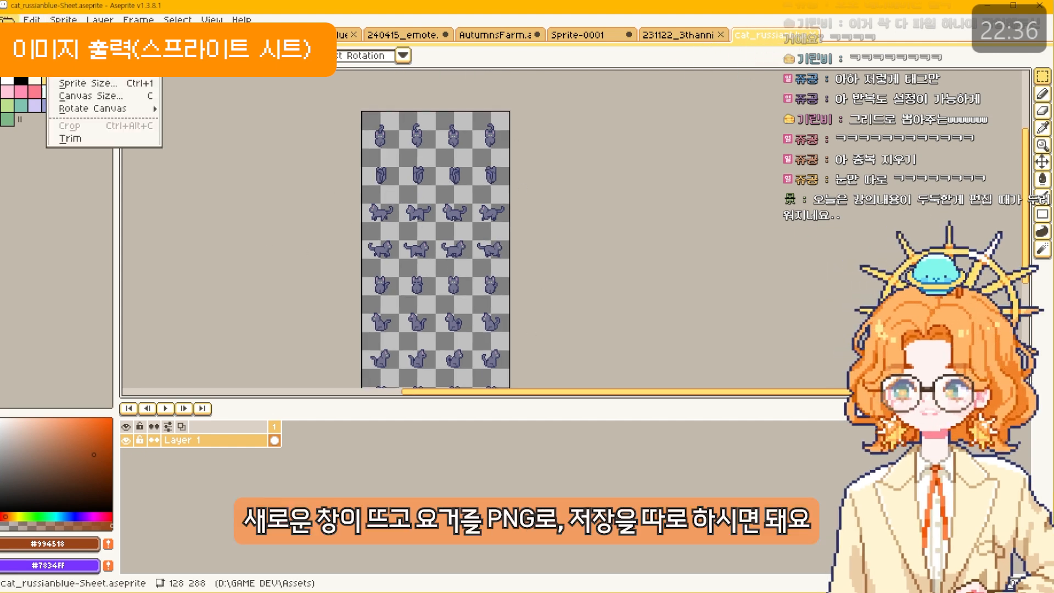
{"action": "mouse_move", "coordinate": [6, 20]}
{"action": "mouse_move", "coordinate": [90, 137]}
{"action": "left_click", "coordinate": [169, 134]}
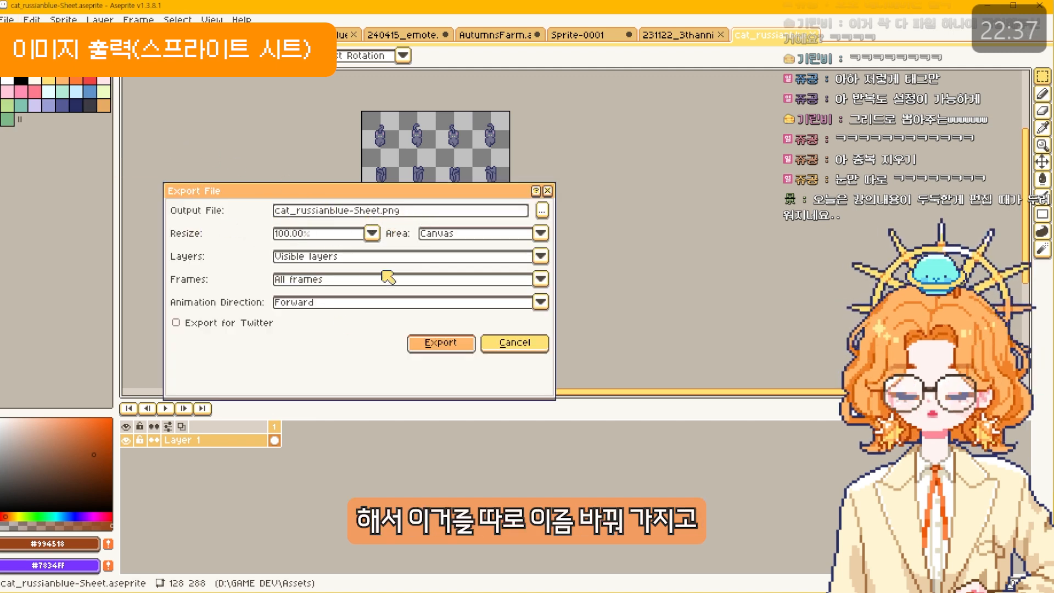
{"action": "left_click", "coordinate": [511, 345]}
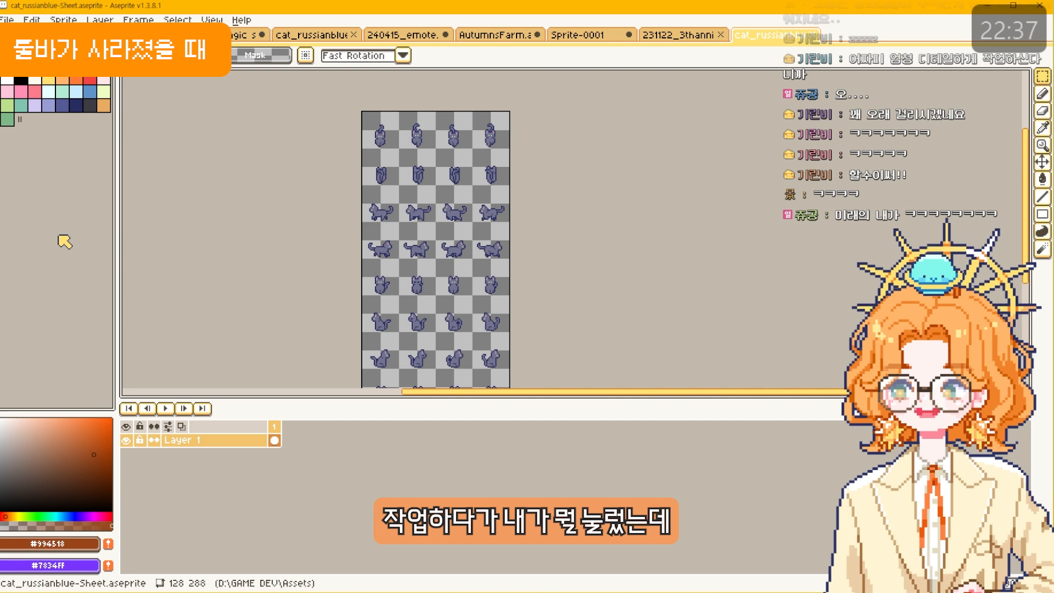
Step: Hide the toolbars and the timeline in stages with Advanced Mode and restore the full interface
{"action": "key", "text": "ctrl+f"}
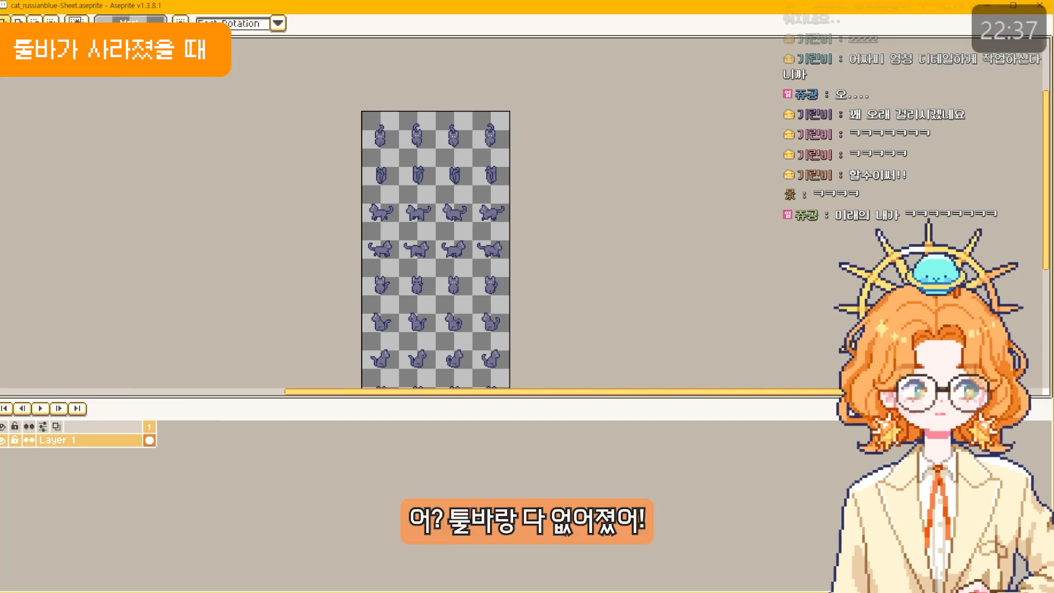
{"action": "left_click_drag", "start_coordinate": [364, 255], "coordinate": [384, 203]}
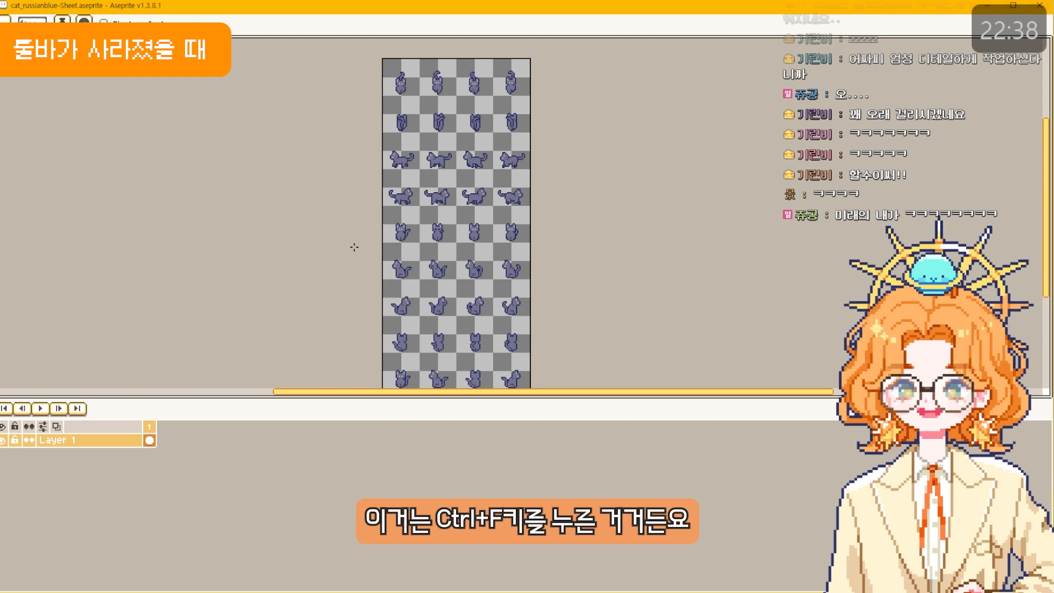
{"action": "key", "text": "ctrl+f"}
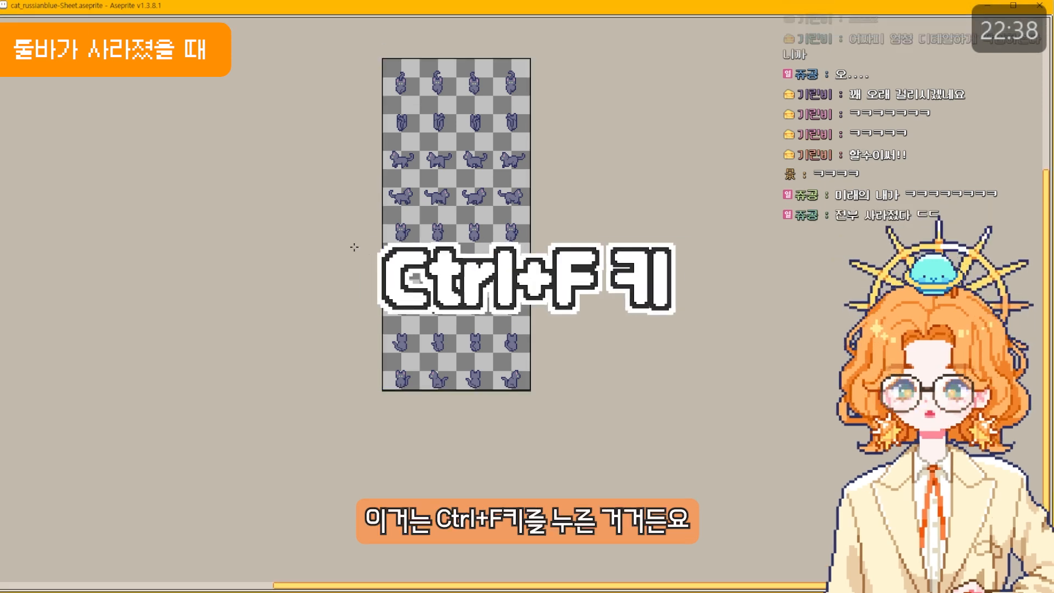
{"action": "key", "text": "ctrl+f"}
Step: Find Advanced Mode among the view options, apply it, and cycle through its stages back to the normal interface
{"action": "left_click", "coordinate": [150, 20]}
{"action": "mouse_move", "coordinate": [214, 19]}
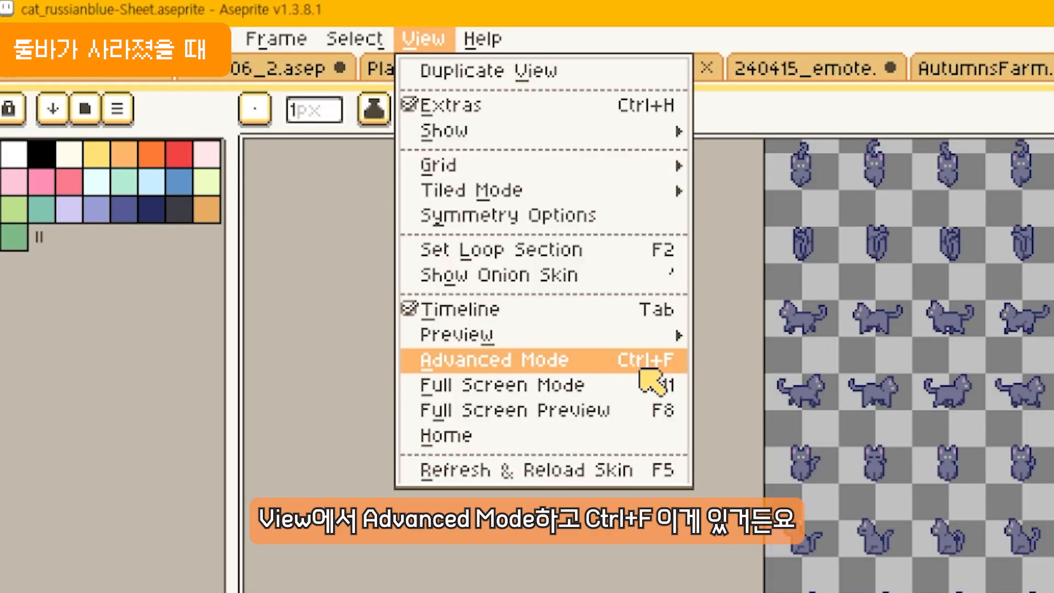
{"action": "left_click", "coordinate": [673, 369]}
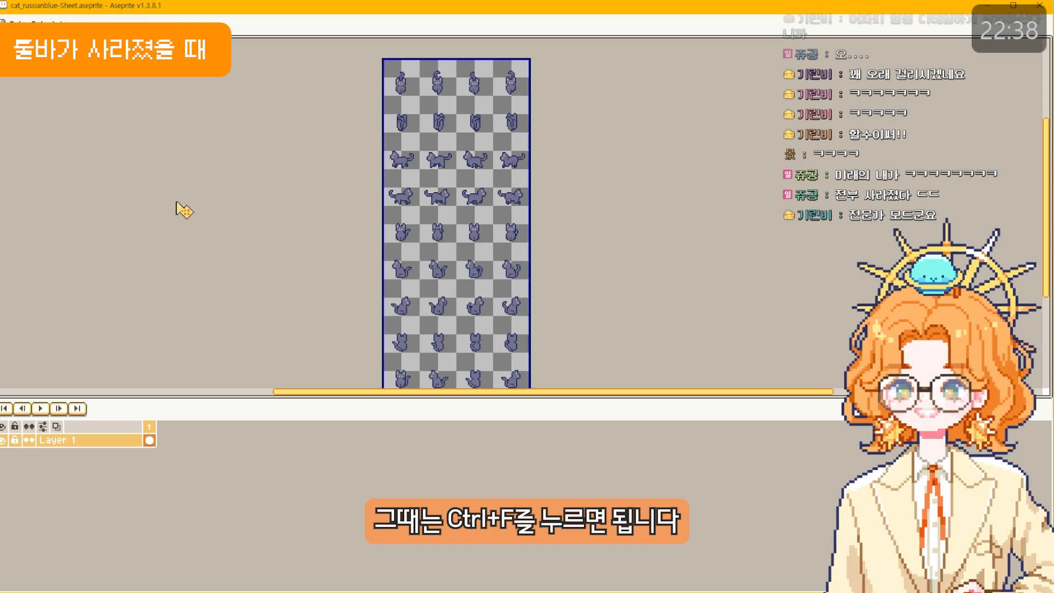
{"action": "key", "text": "ctrl+f"}
{"action": "key", "text": "ctrl+f"}
{"action": "key", "text": "ctrl+f"}
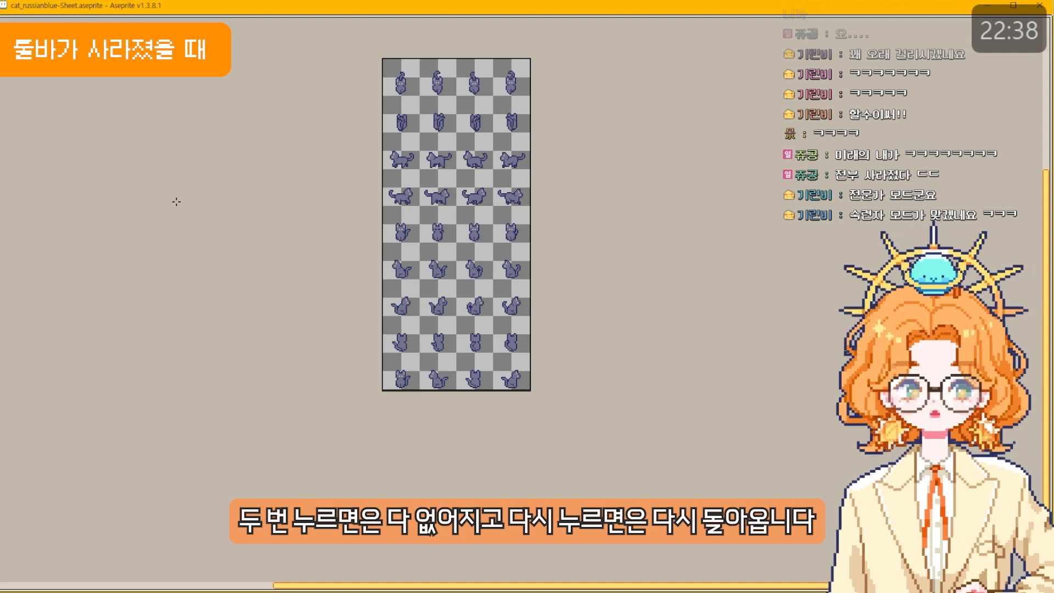
{"action": "key", "text": "ctrl+f"}
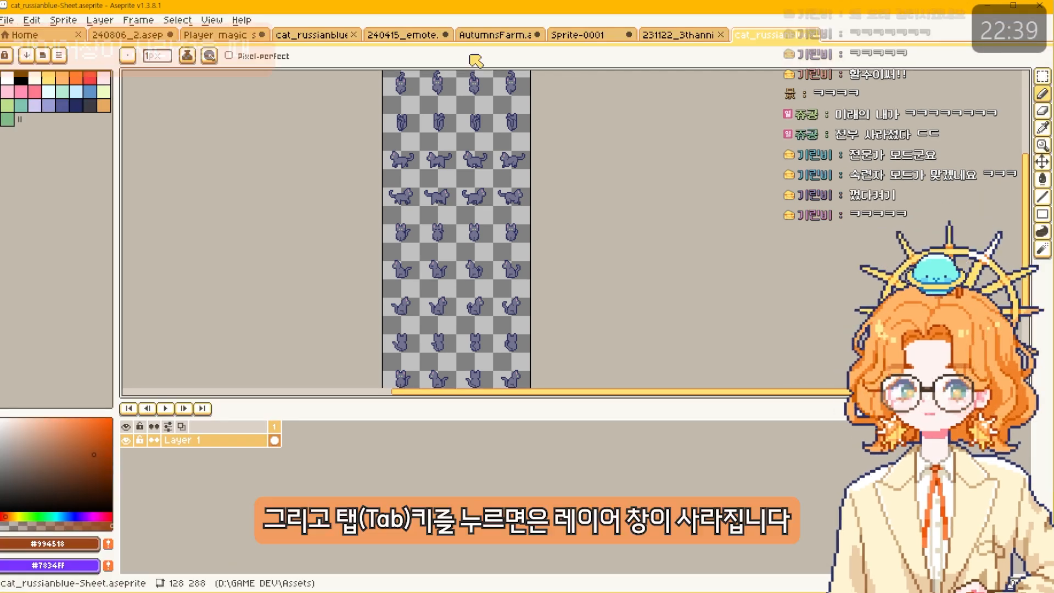
Step: Toggle the Timeline's visibility off and on, leaving it shown below the canvas
{"action": "key", "text": "Tab"}
{"action": "key", "text": "Tab"}
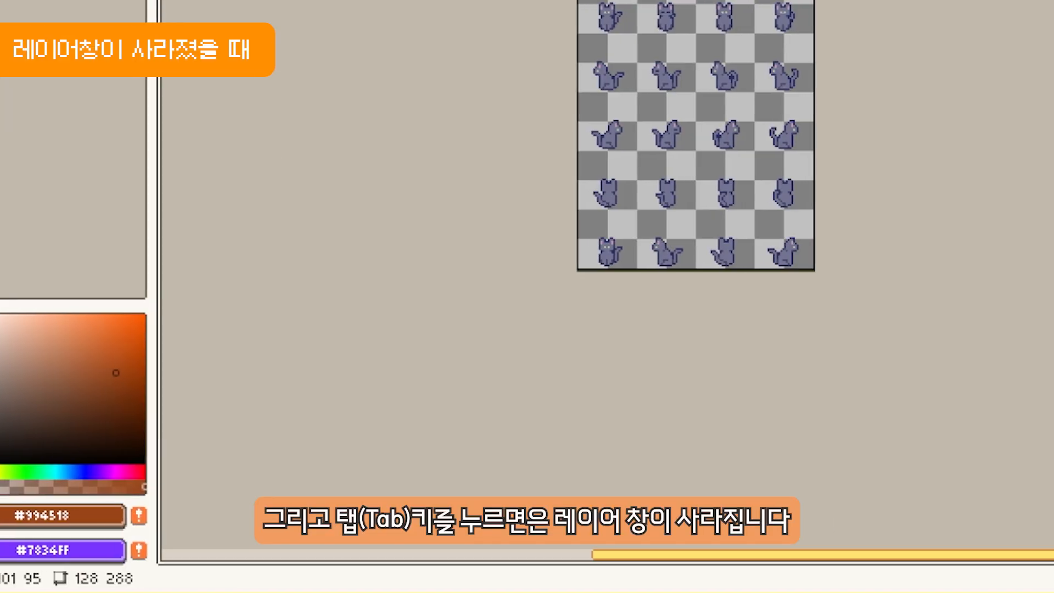
{"action": "key", "text": "Tab"}
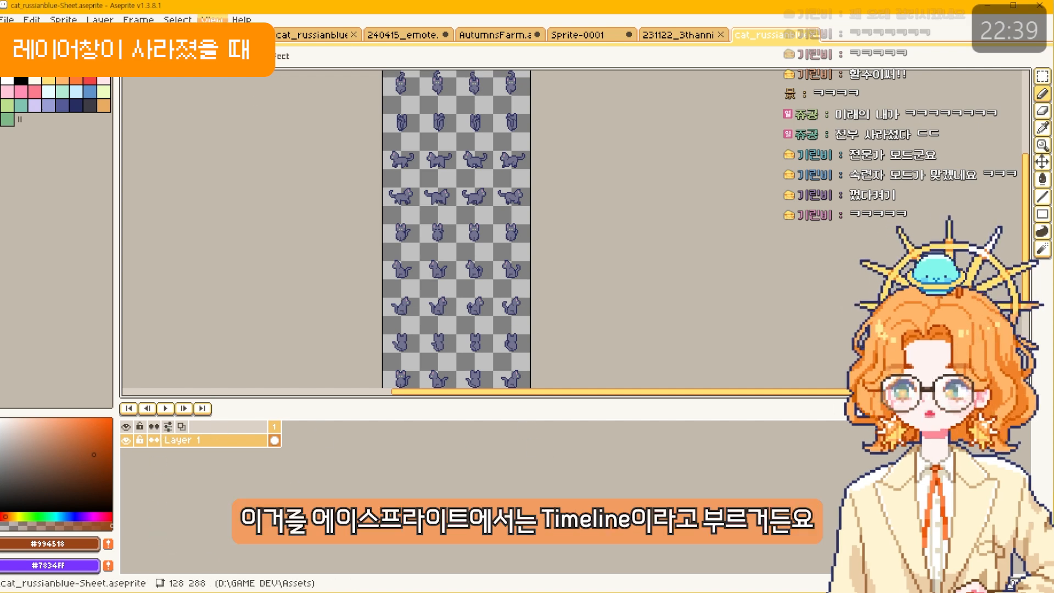
Step: Hide the Timeline through the view options and restore it beneath the cat sprite sheet
{"action": "left_click", "coordinate": [212, 19]}
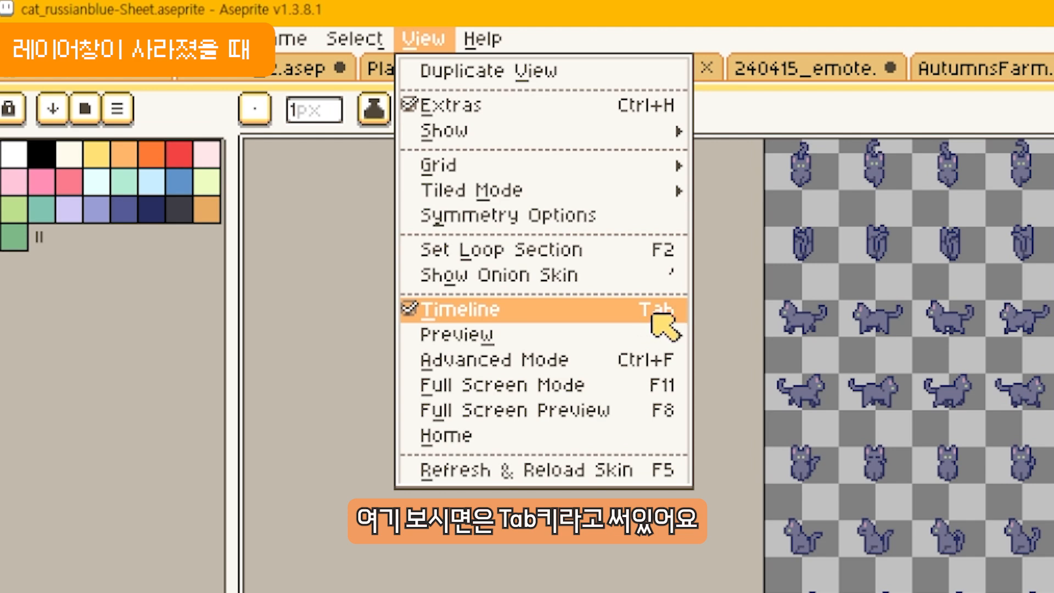
{"action": "left_click", "coordinate": [568, 312]}
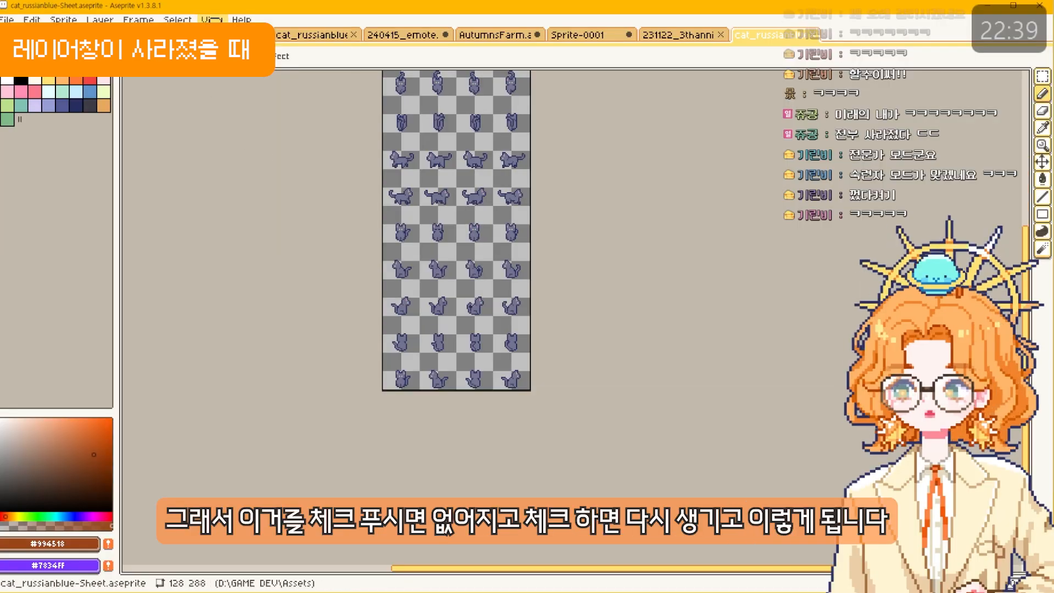
{"action": "left_click", "coordinate": [424, 40]}
{"action": "left_click", "coordinate": [235, 156]}
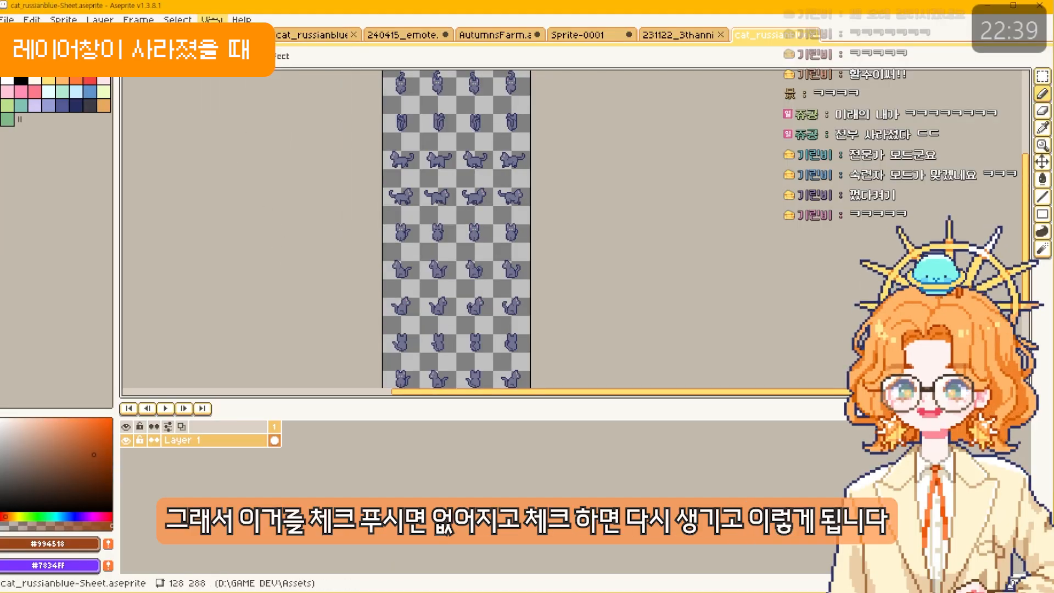
{"action": "key", "text": "alt+v"}
{"action": "left_click", "coordinate": [129, 282]}
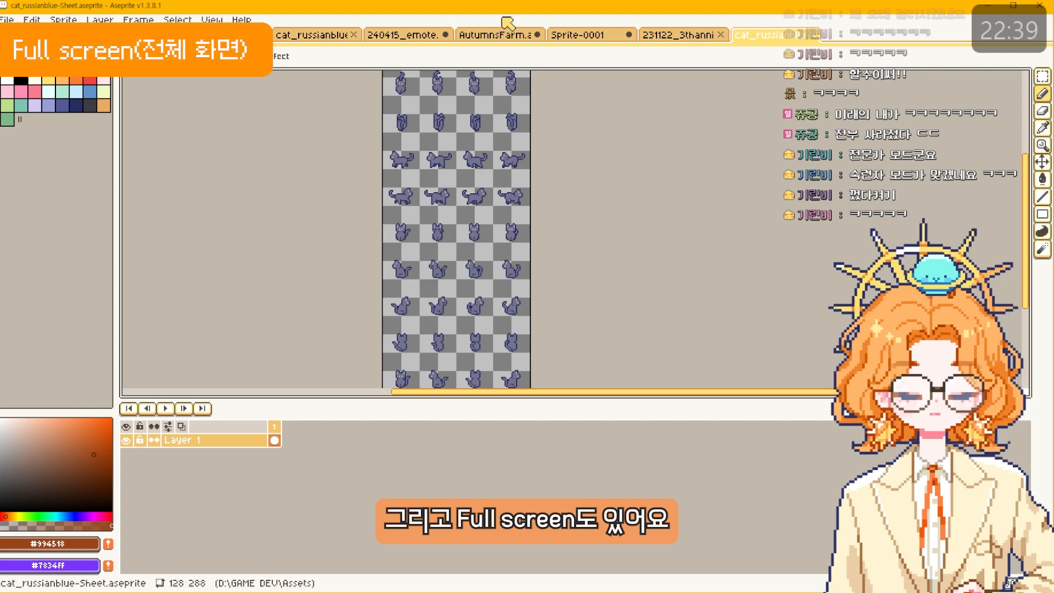
Step: Switch the window showing 240415_emote.aseprite to Full Screen Mode
{"action": "key", "text": "F11"}
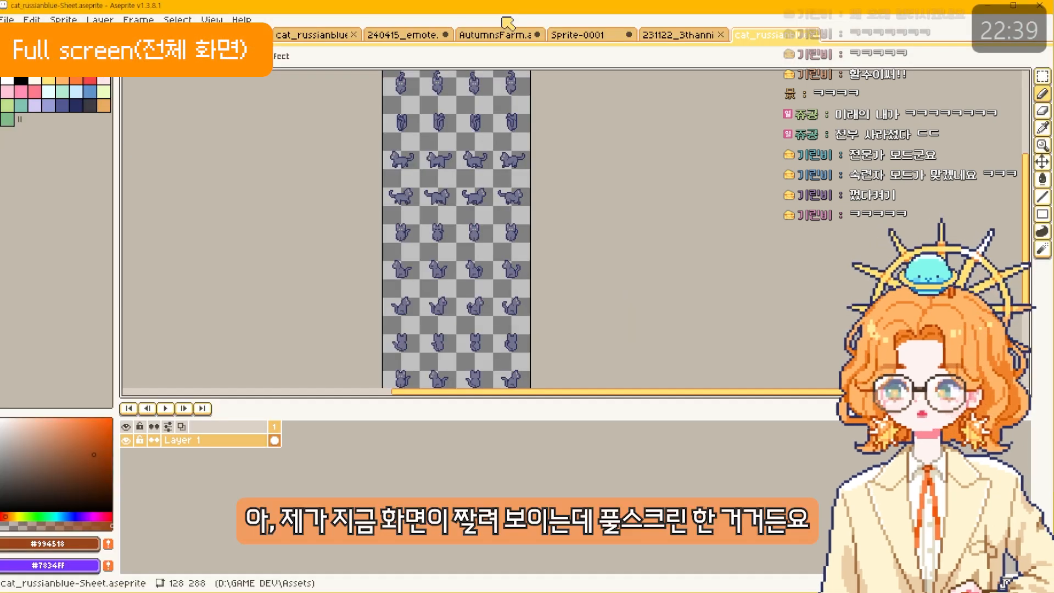
{"action": "key", "text": "F11"}
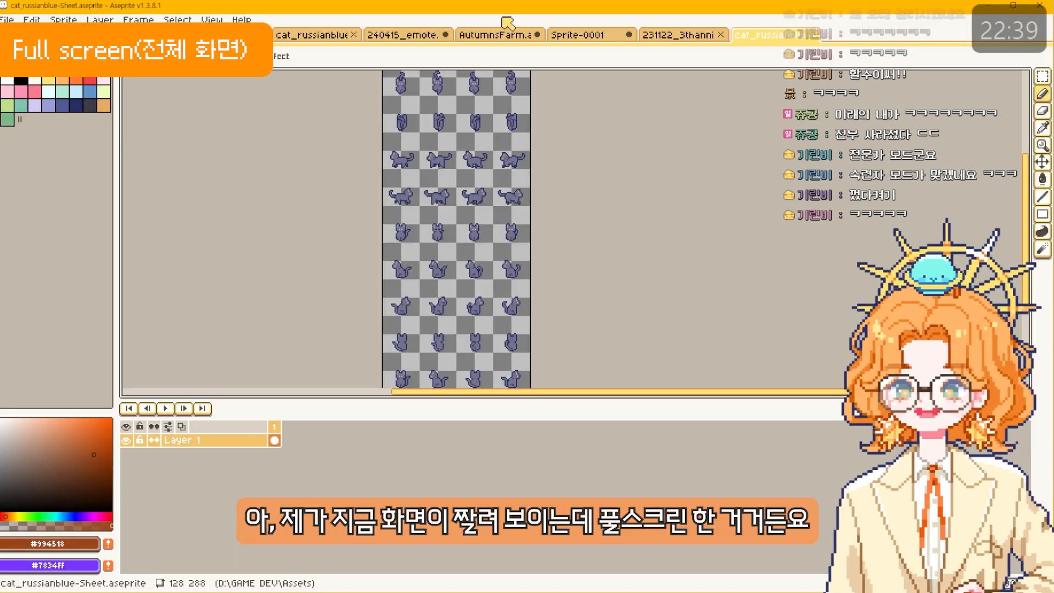
{"action": "left_click", "coordinate": [212, 20]}
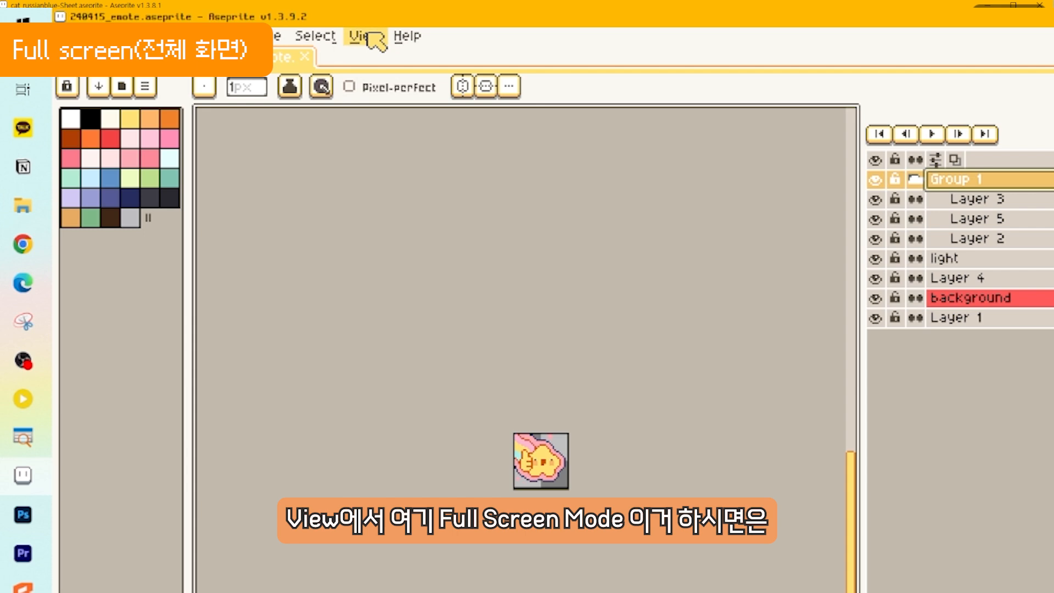
{"action": "left_click", "coordinate": [365, 36]}
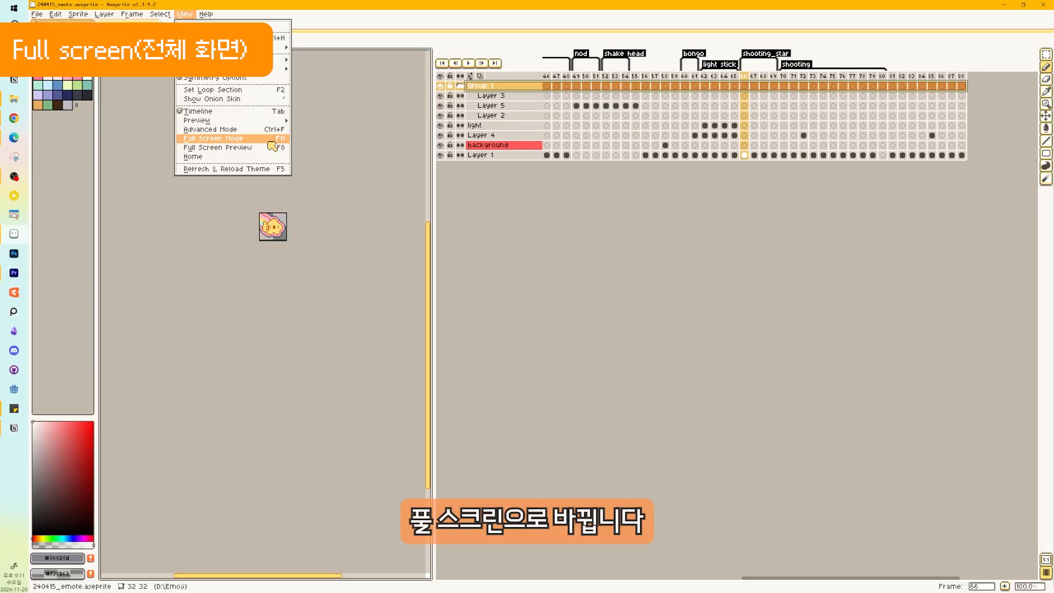
{"action": "left_click", "coordinate": [269, 140]}
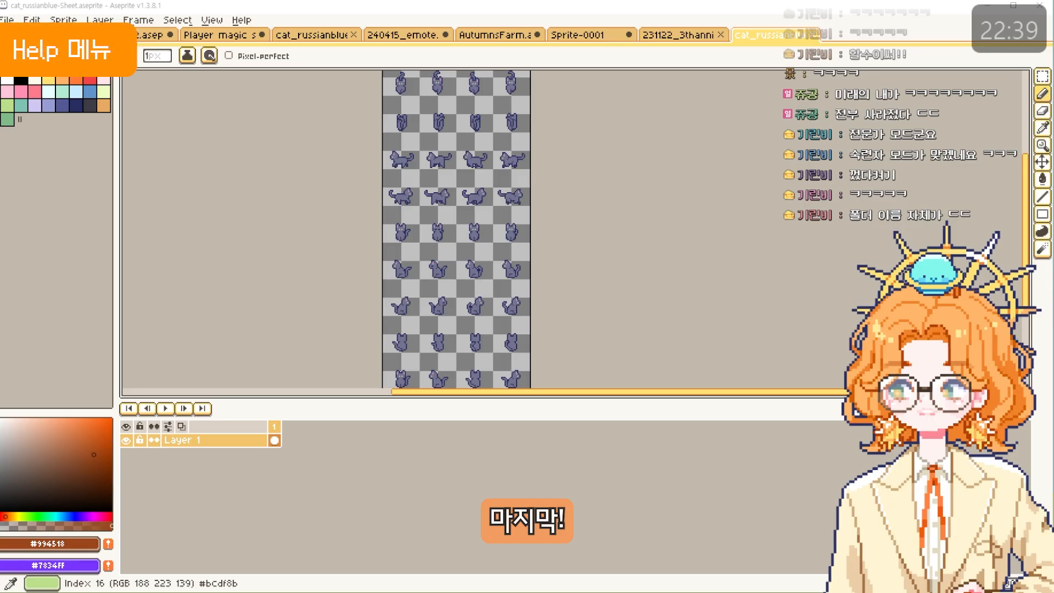
Step: Open the online Tutorial page from the program's help resources
{"action": "left_click", "coordinate": [245, 20]}
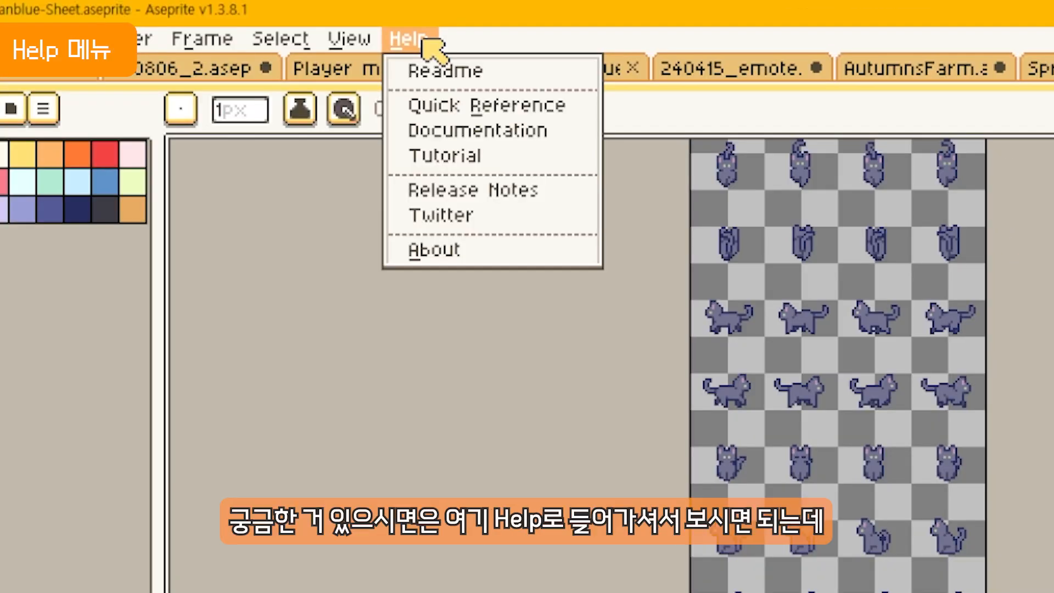
{"action": "left_click", "coordinate": [387, 43]}
{"action": "left_click", "coordinate": [394, 37]}
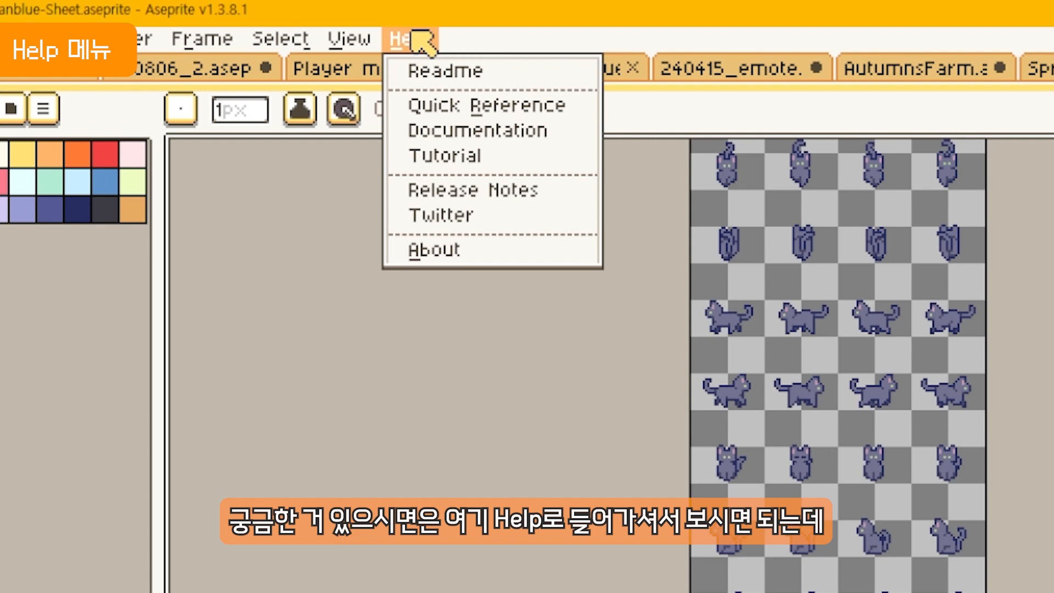
{"action": "left_click", "coordinate": [463, 160]}
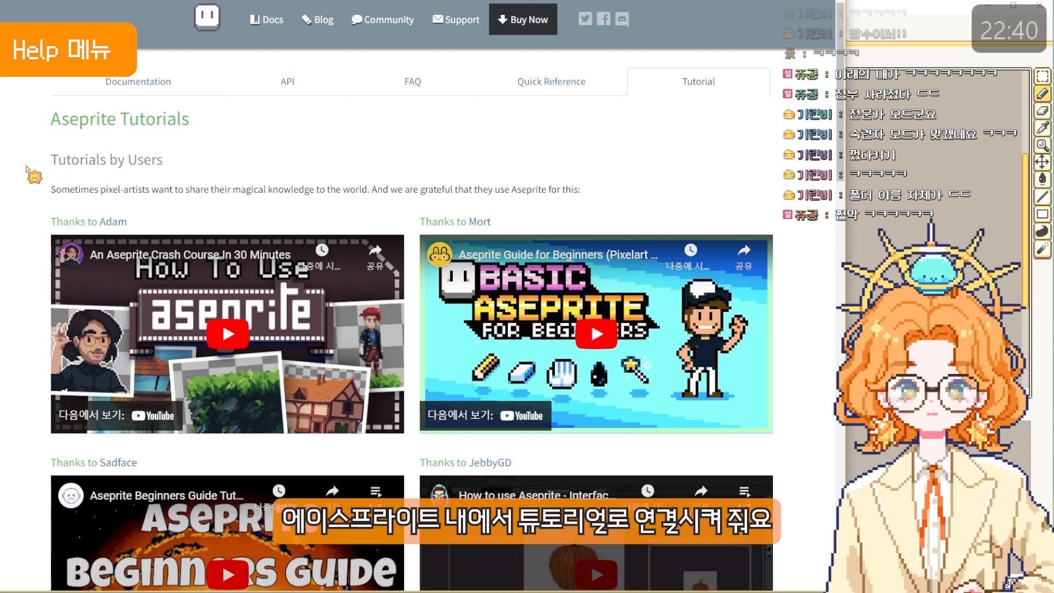
Step: Look through the Aseprite Tutorials page, covering the user videos, common tasks and questions, and Demos, and return to its beginning
{"action": "scroll", "coordinate": [30, 183], "scroll_direction": "down", "scroll_amount": 1}
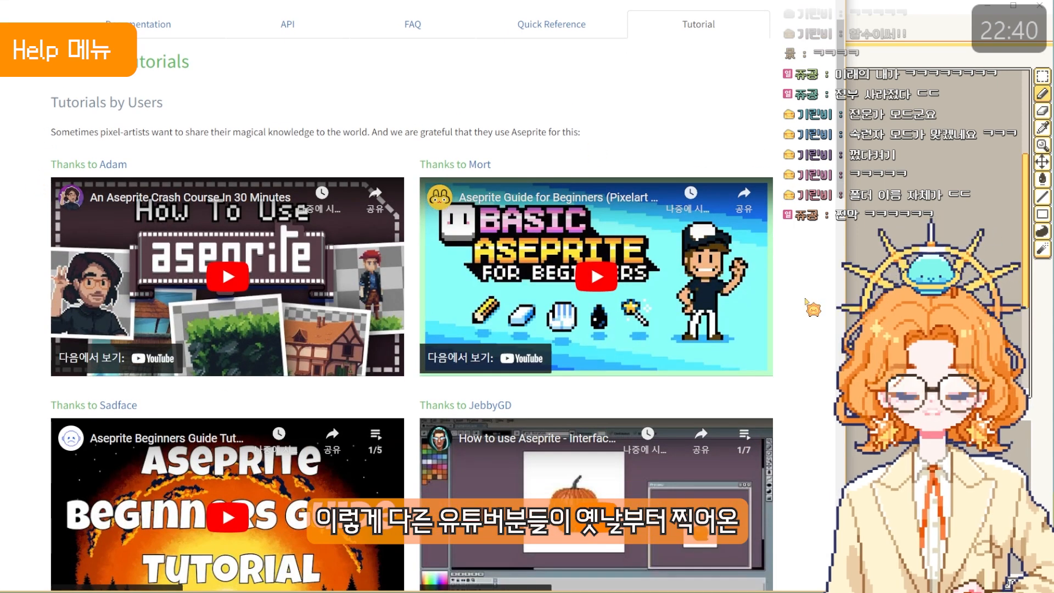
{"action": "scroll", "coordinate": [807, 299], "scroll_direction": "down", "scroll_amount": 2}
{"action": "scroll", "coordinate": [807, 299], "scroll_direction": "down", "scroll_amount": 4}
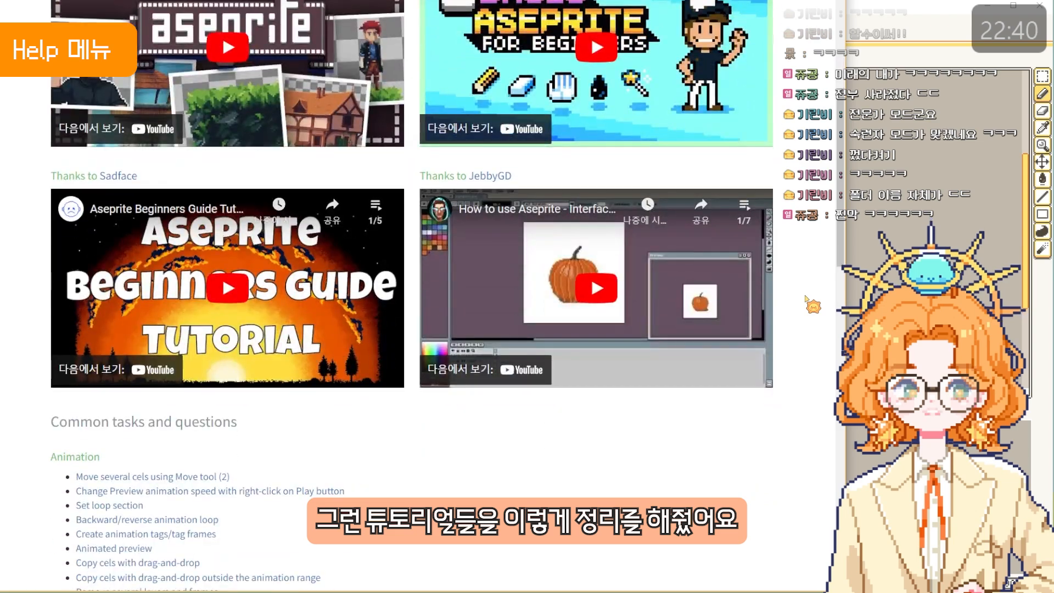
{"action": "scroll", "coordinate": [807, 299], "scroll_direction": "up", "scroll_amount": 7}
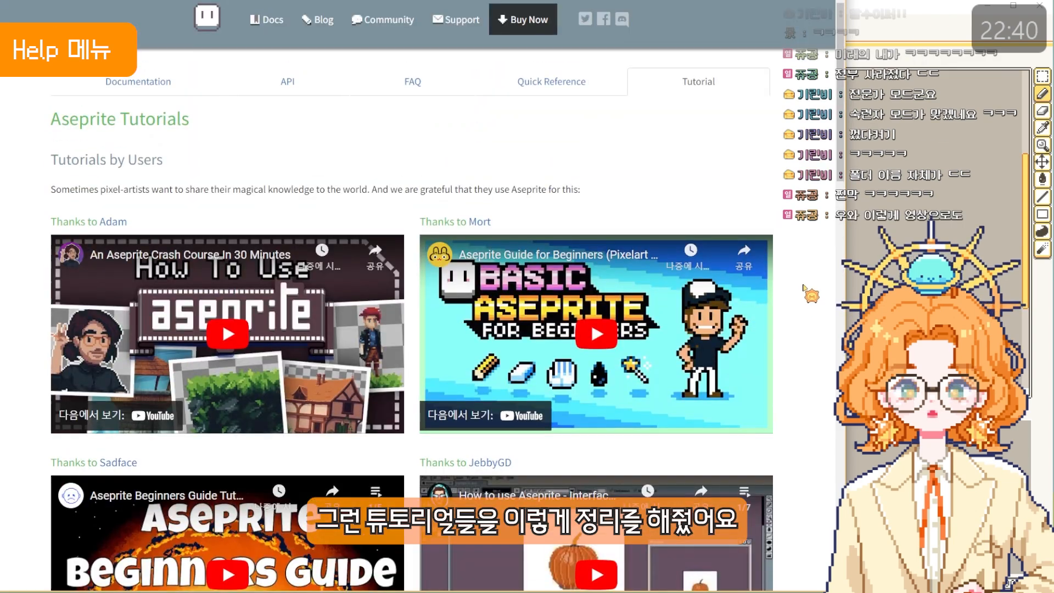
{"action": "scroll", "coordinate": [807, 299], "scroll_direction": "down", "scroll_amount": 12}
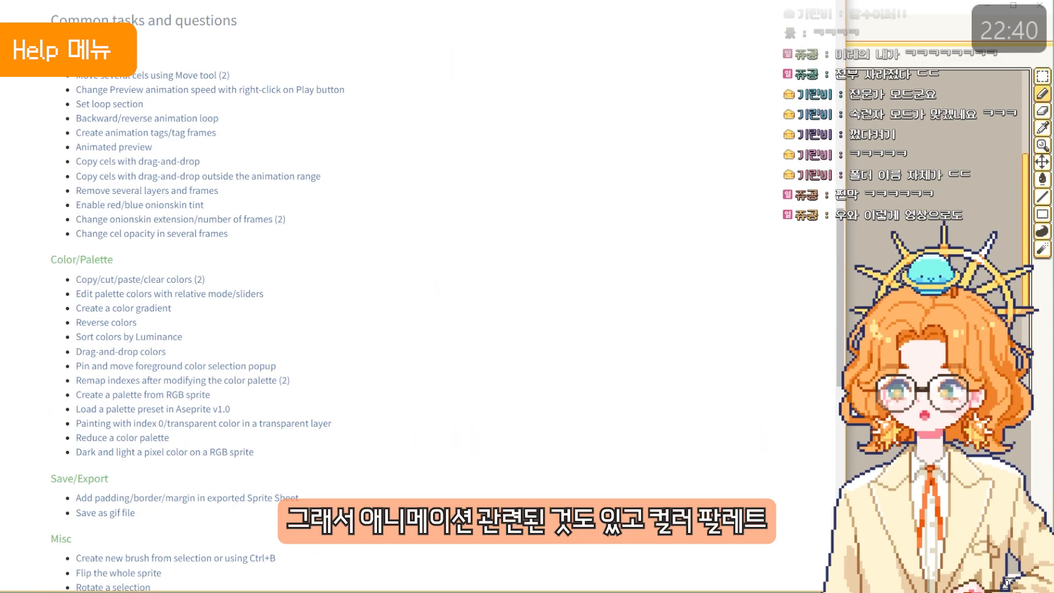
{"action": "scroll", "coordinate": [42, 274], "scroll_direction": "down", "scroll_amount": 3}
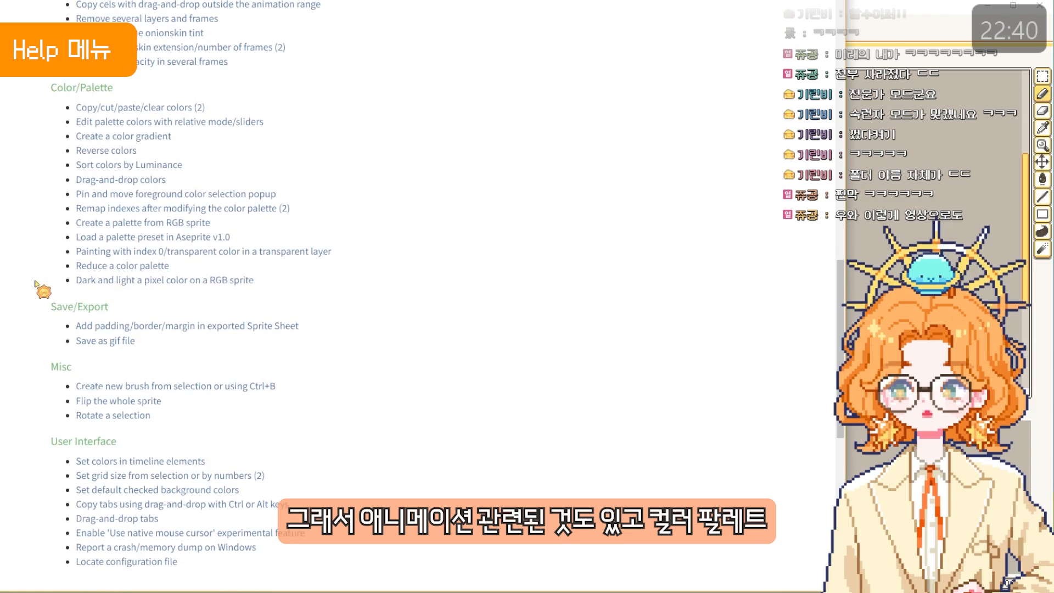
{"action": "scroll", "coordinate": [33, 329], "scroll_direction": "down", "scroll_amount": 5}
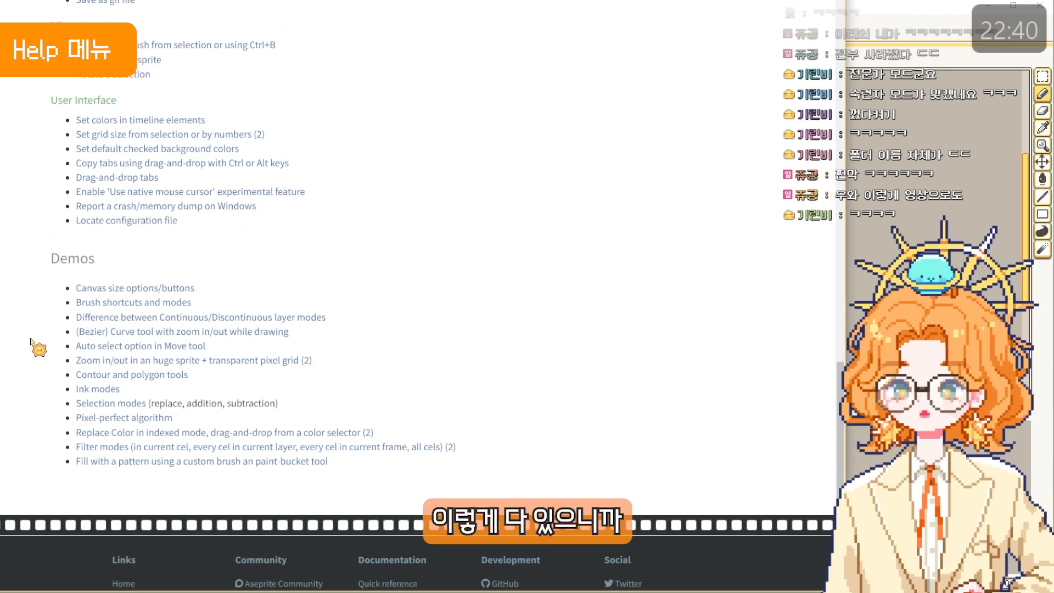
{"action": "scroll", "coordinate": [735, 343], "scroll_direction": "up", "scroll_amount": 9}
{"action": "scroll", "coordinate": [735, 340], "scroll_direction": "up", "scroll_amount": 11}
{"action": "scroll", "coordinate": [158, 273], "scroll_direction": "down", "scroll_amount": 20}
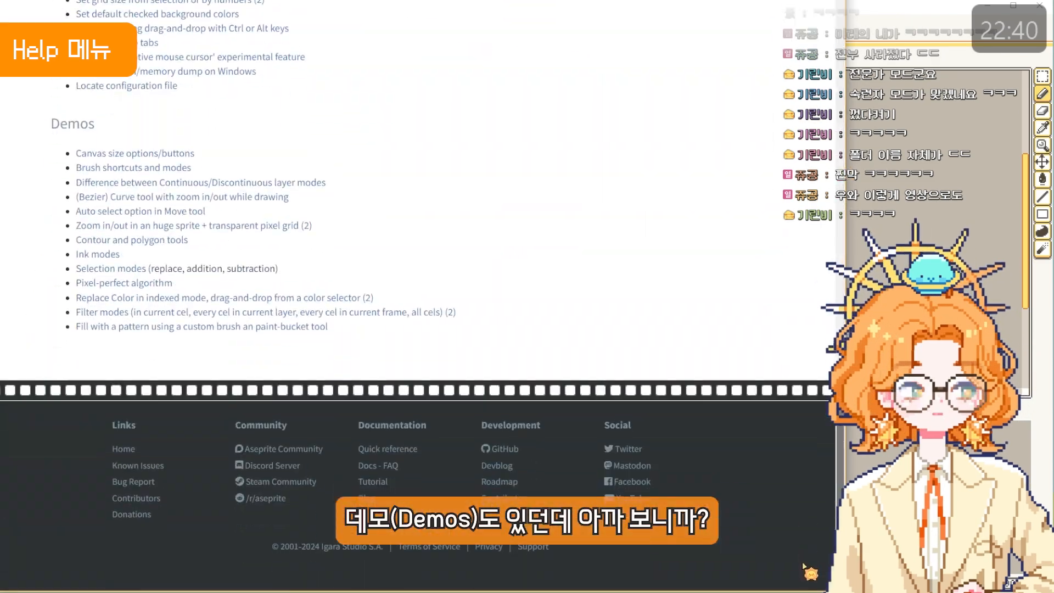
{"action": "scroll", "coordinate": [158, 273], "scroll_direction": "up", "scroll_amount": 20}
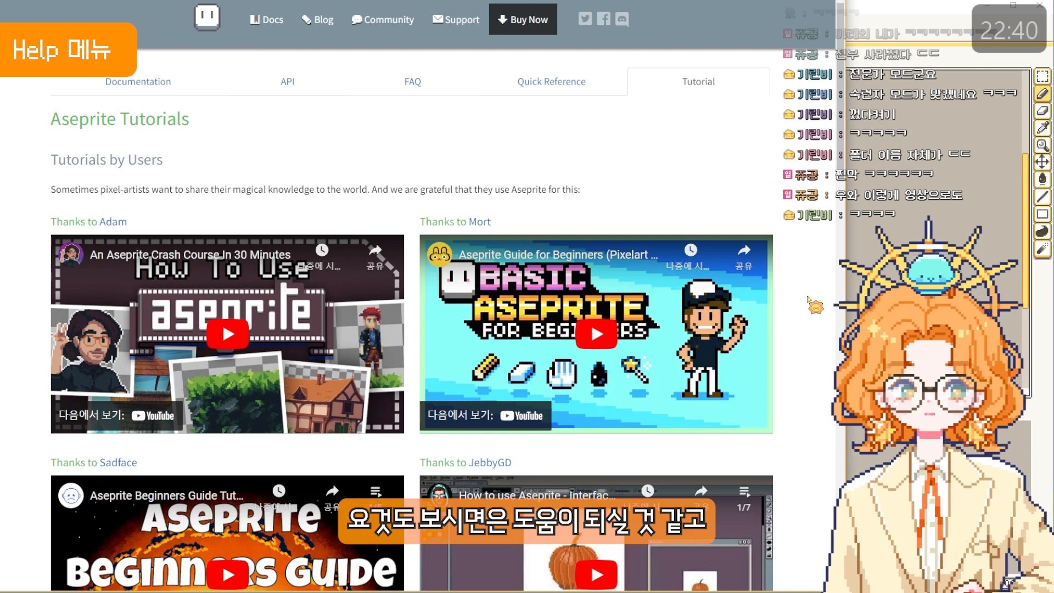
Step: Leave the tutorials page for the sprite editor and open the online Documentation from the help resources
{"action": "left_click", "coordinate": [768, 1]}
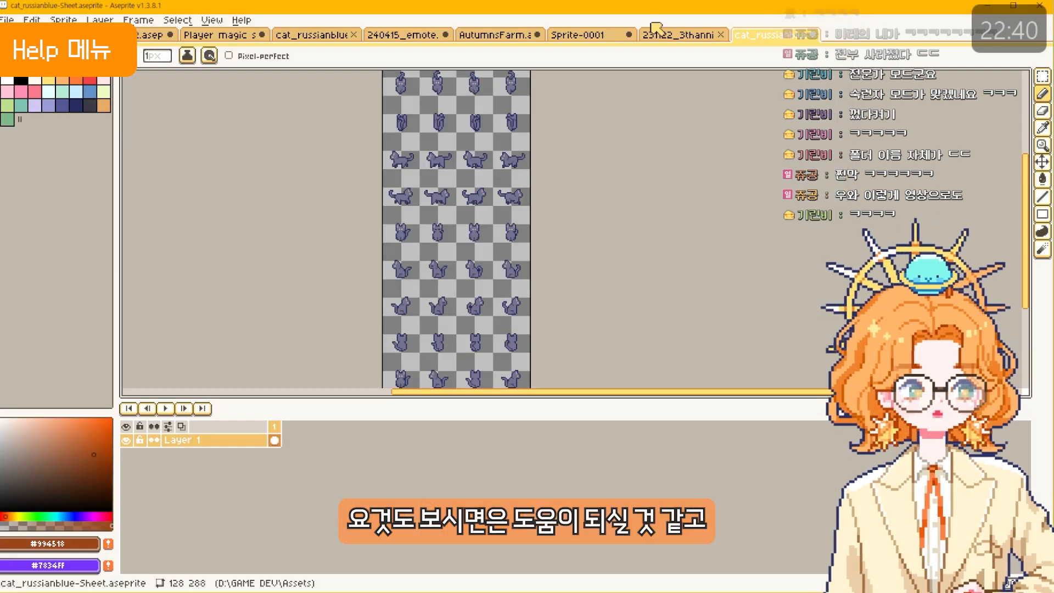
{"action": "left_click", "coordinate": [212, 19]}
{"action": "left_click", "coordinate": [242, 20]}
{"action": "left_click", "coordinate": [242, 22]}
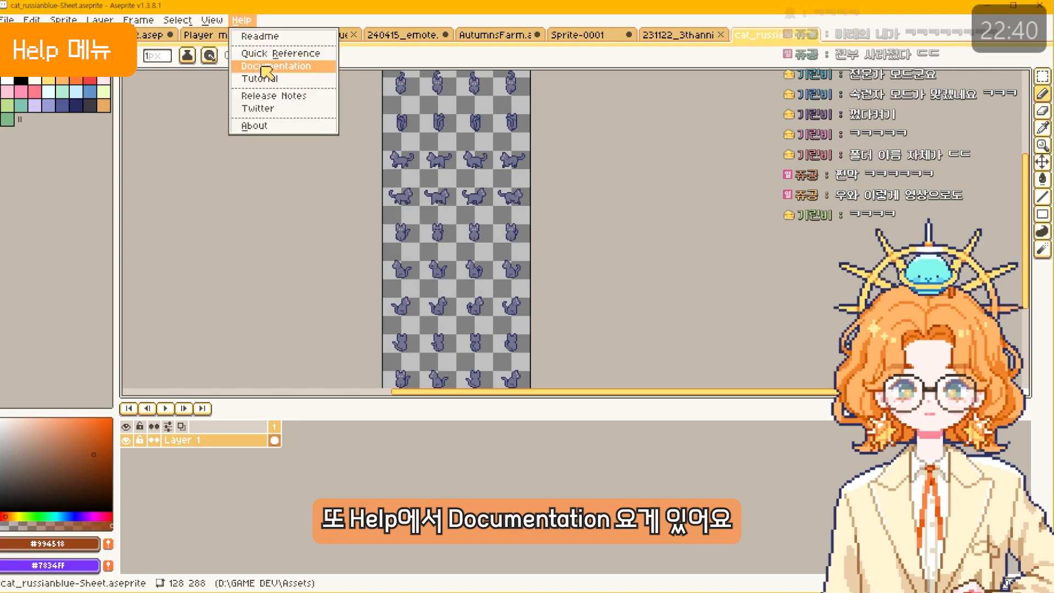
{"action": "left_click", "coordinate": [277, 66]}
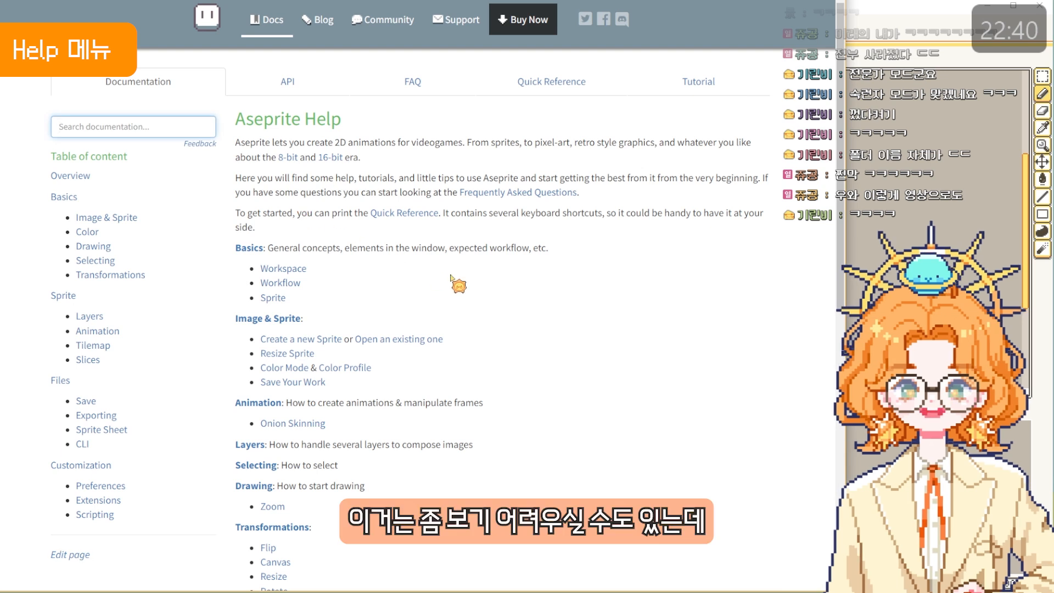